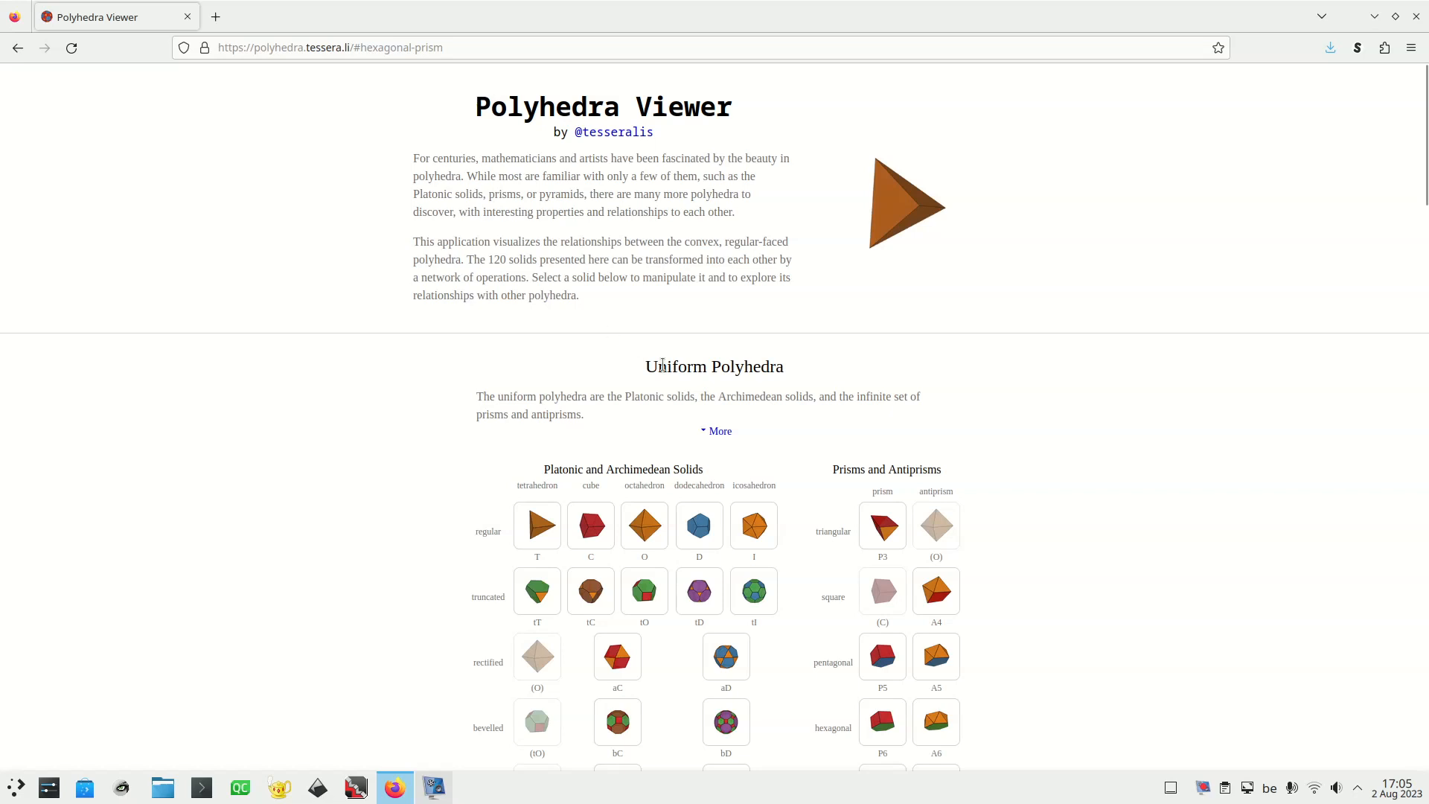
Browse the Uniform Polyhedra section, open the hexagonal prism (P6), and rotate it to check its shape
scroll(662, 365, "down", 10)
scroll(663, 365, "down", 10)
scroll(662, 365, "up", 10)
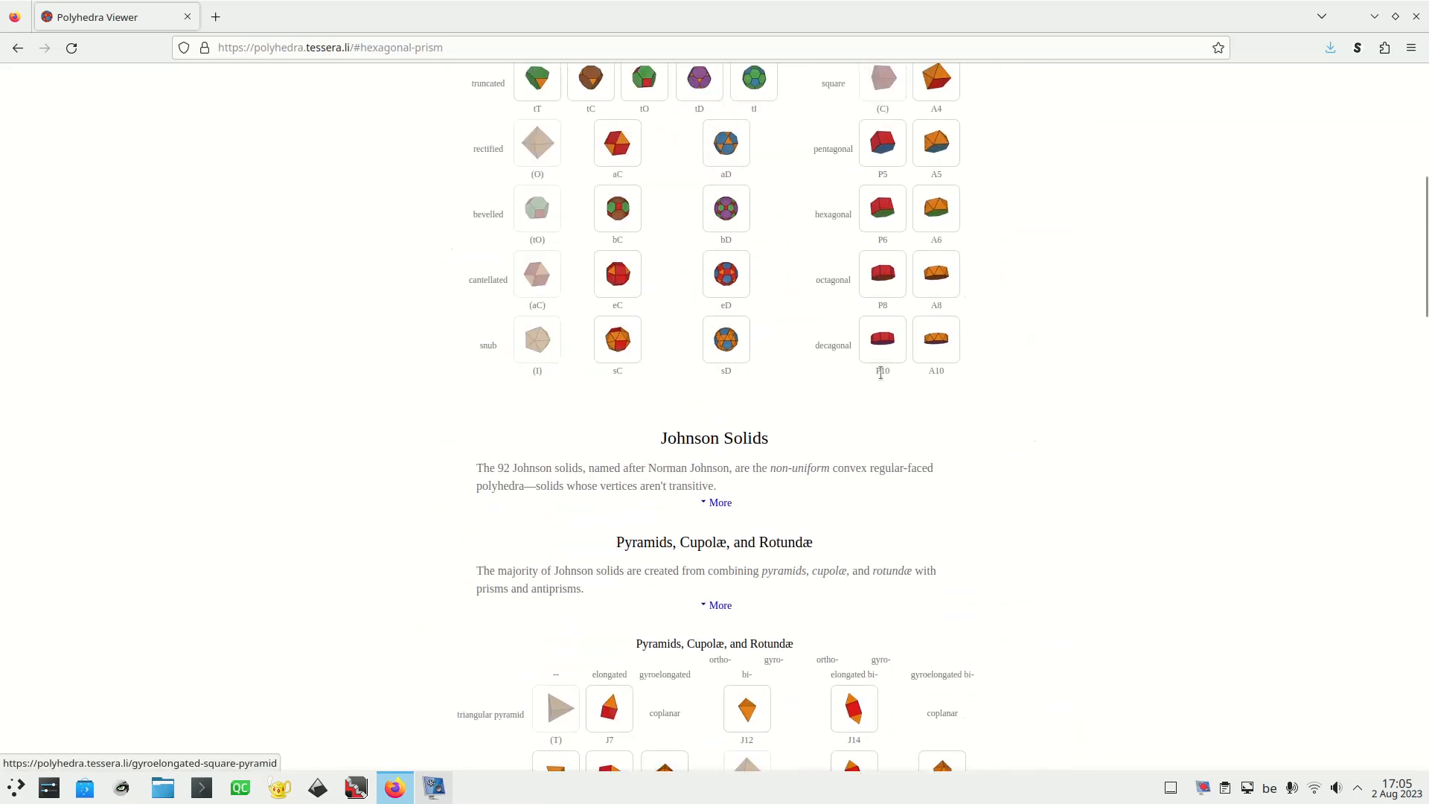
scroll(880, 374, "up", 7)
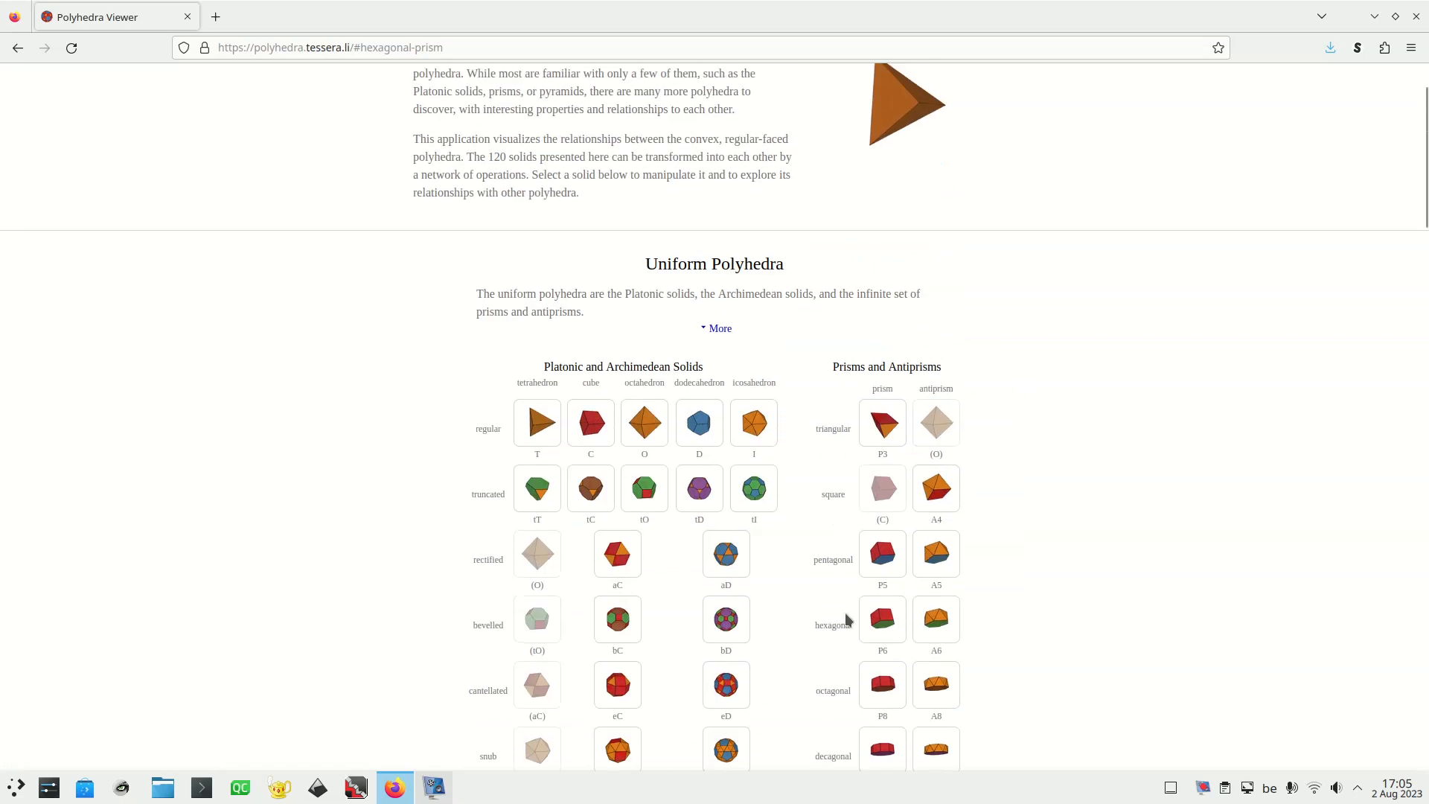
scroll(1131, 599, "down", 3)
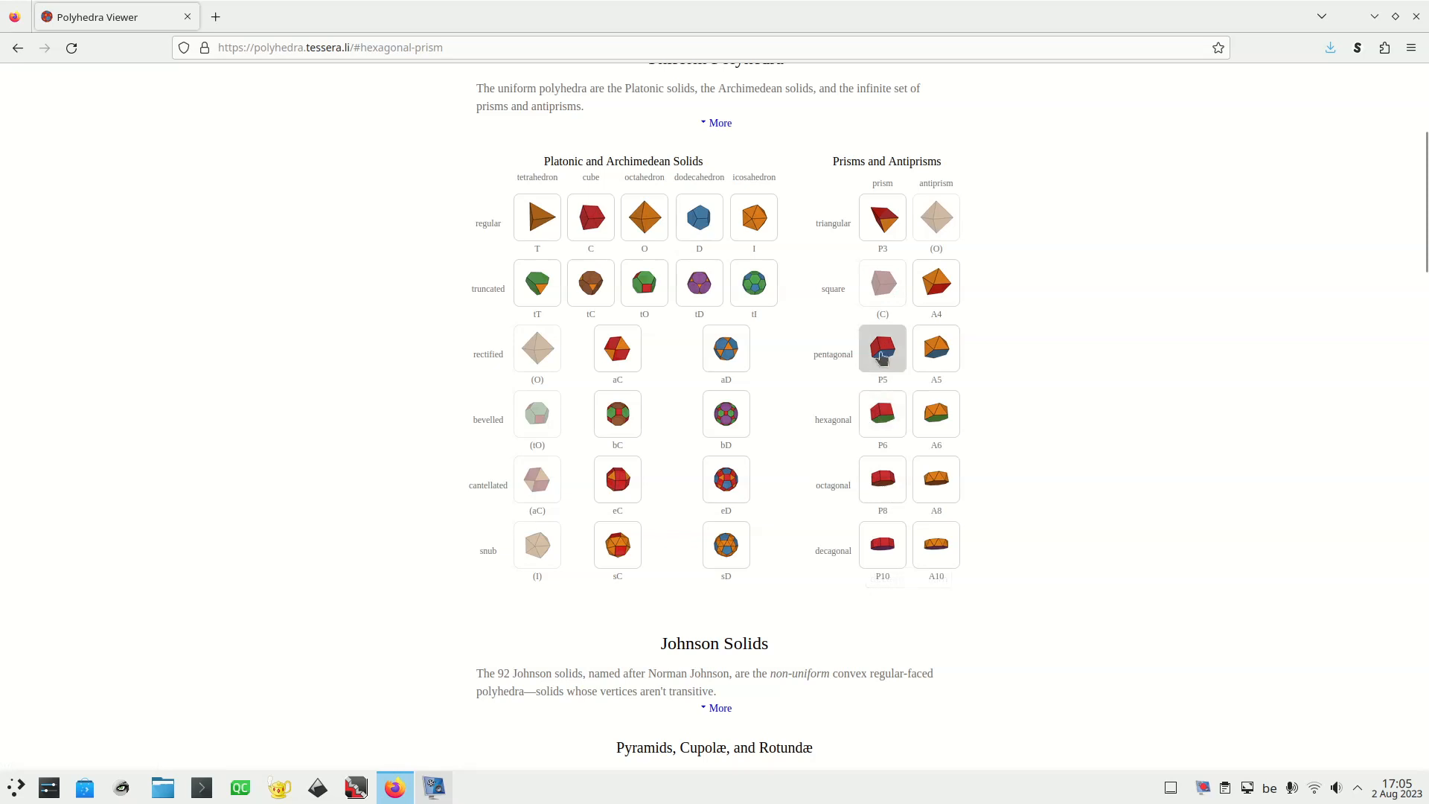
left_click(882, 417)
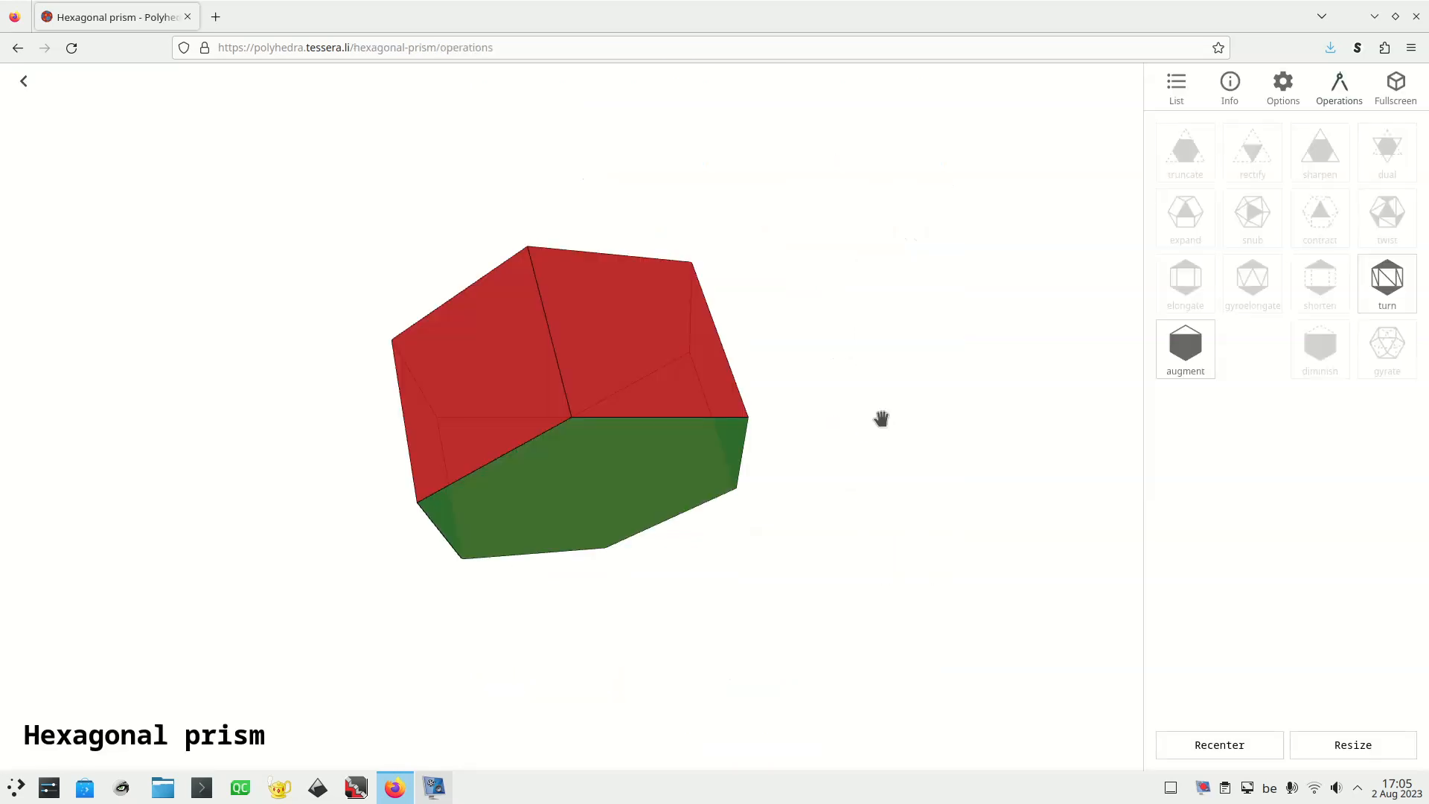
left_click_drag(515, 400, 514, 359)
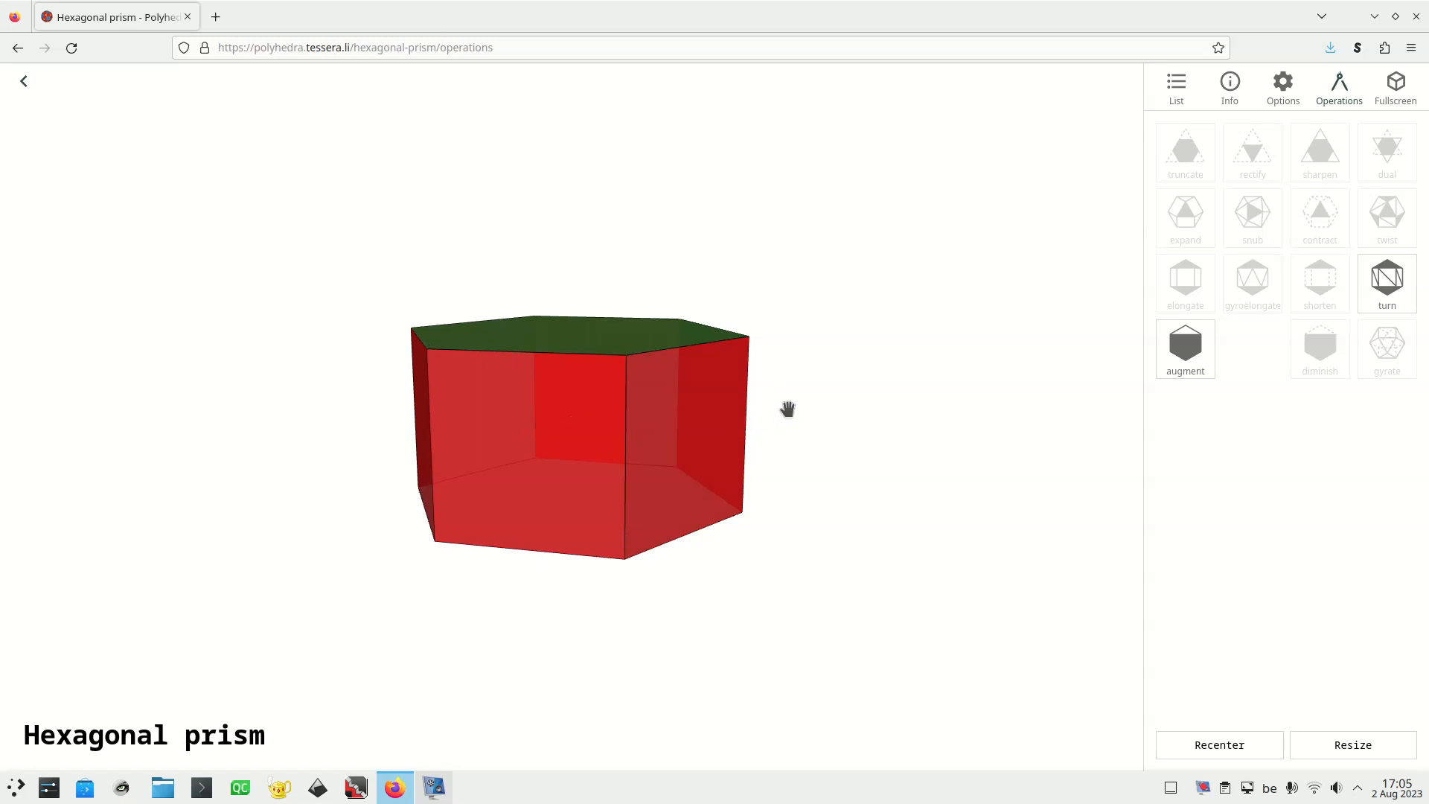
Download the hexagonal prism model as an OBJ file named hexagonal prism.obj, overwriting the existing copy in the downloads folder
left_click(1232, 87)
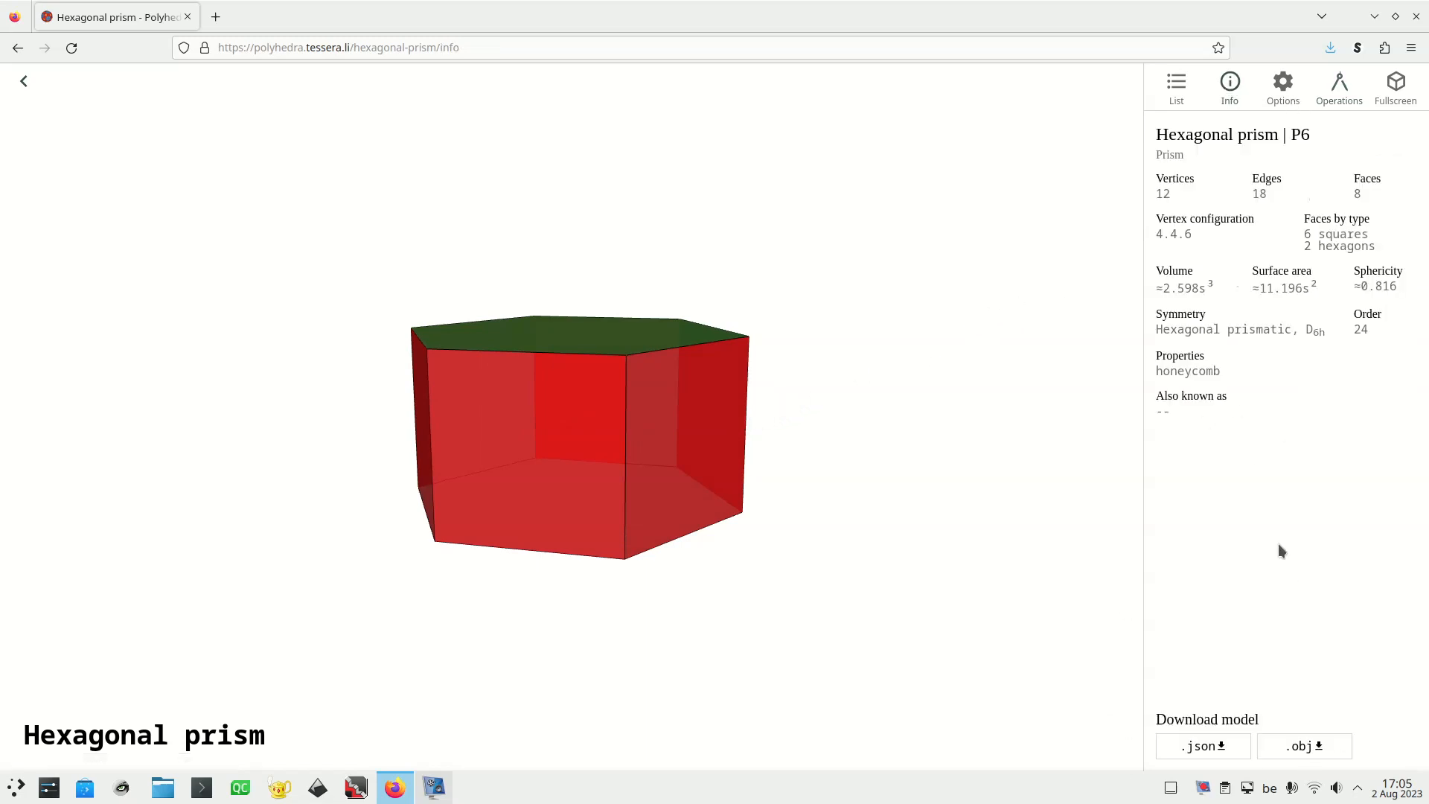
left_click(1305, 746)
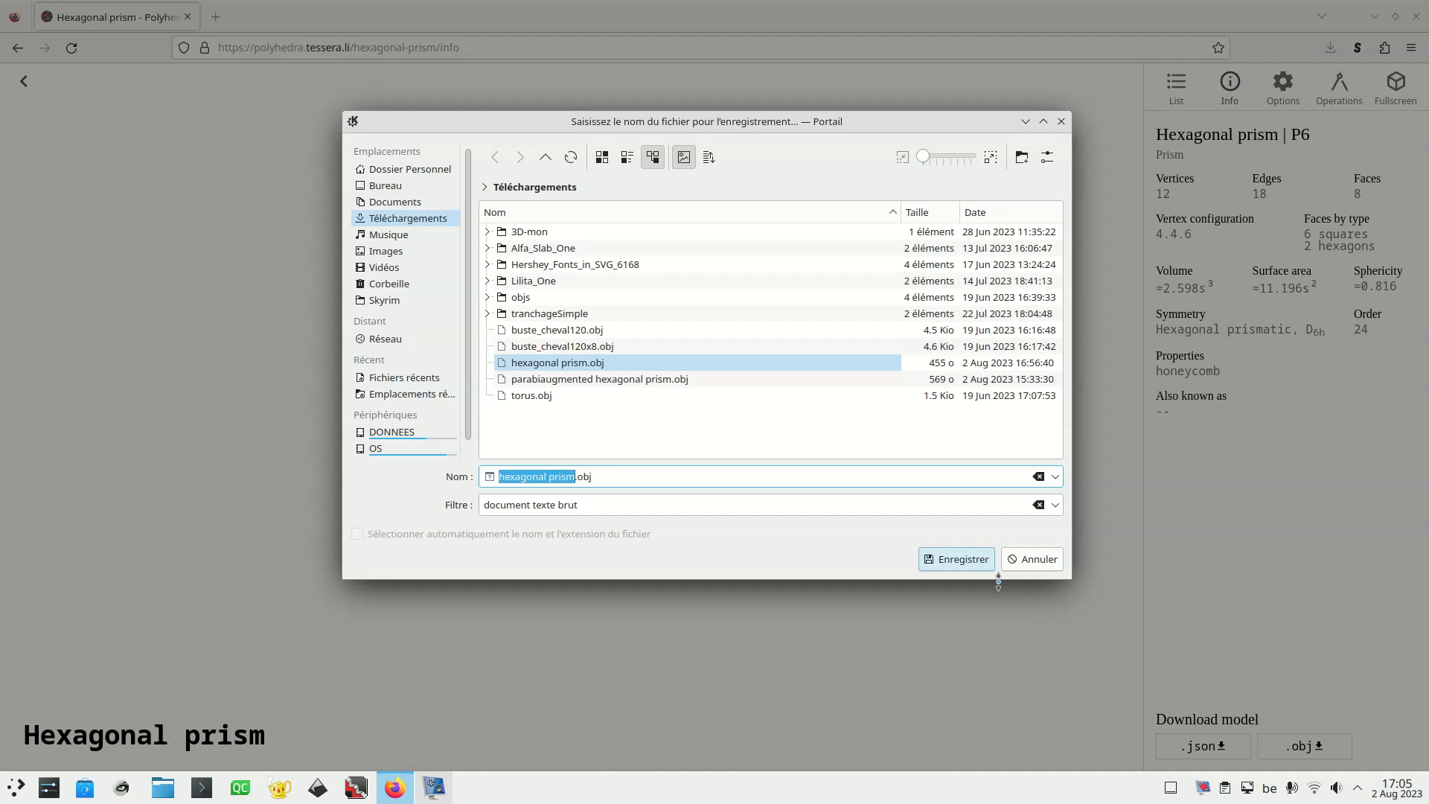
left_click(972, 562)
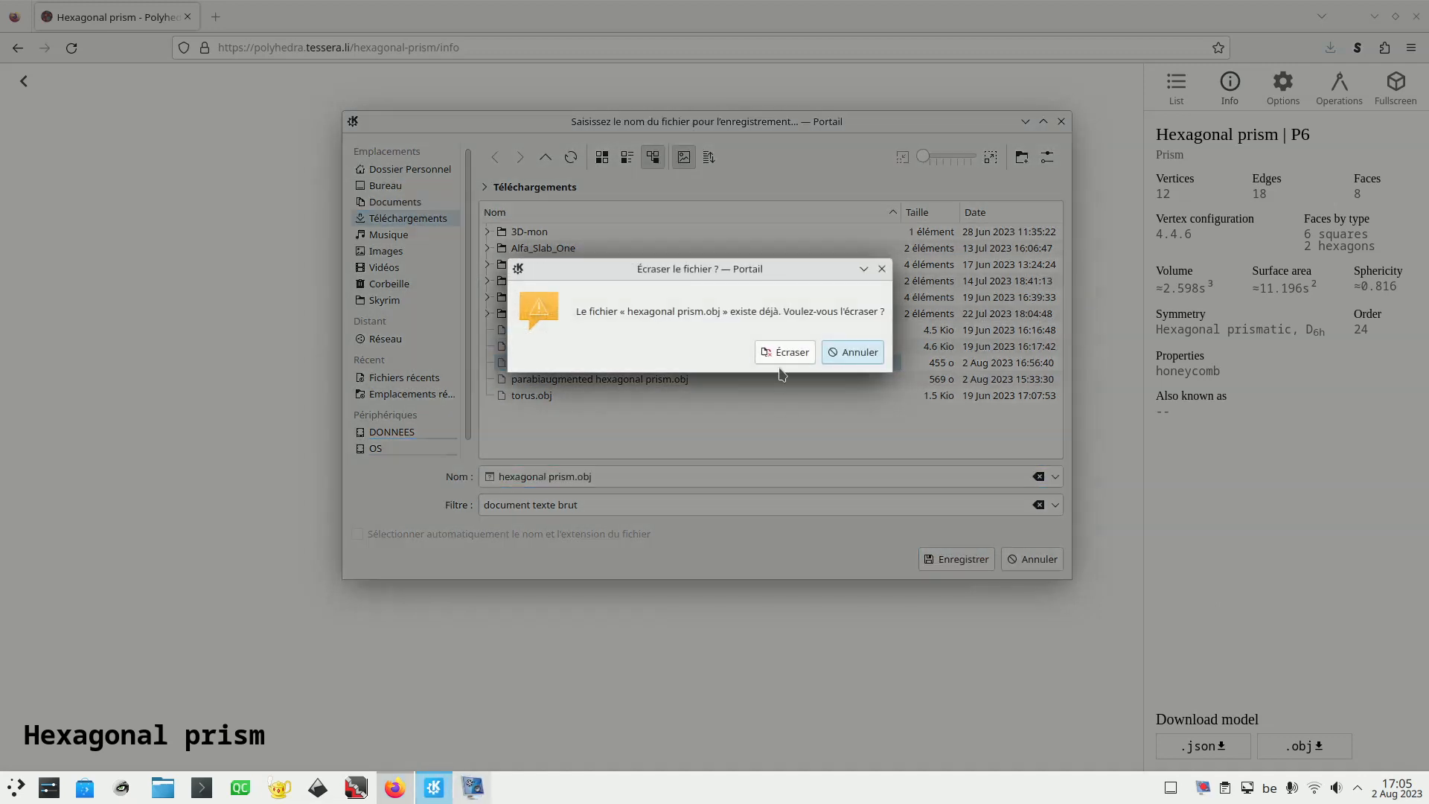
left_click(770, 356)
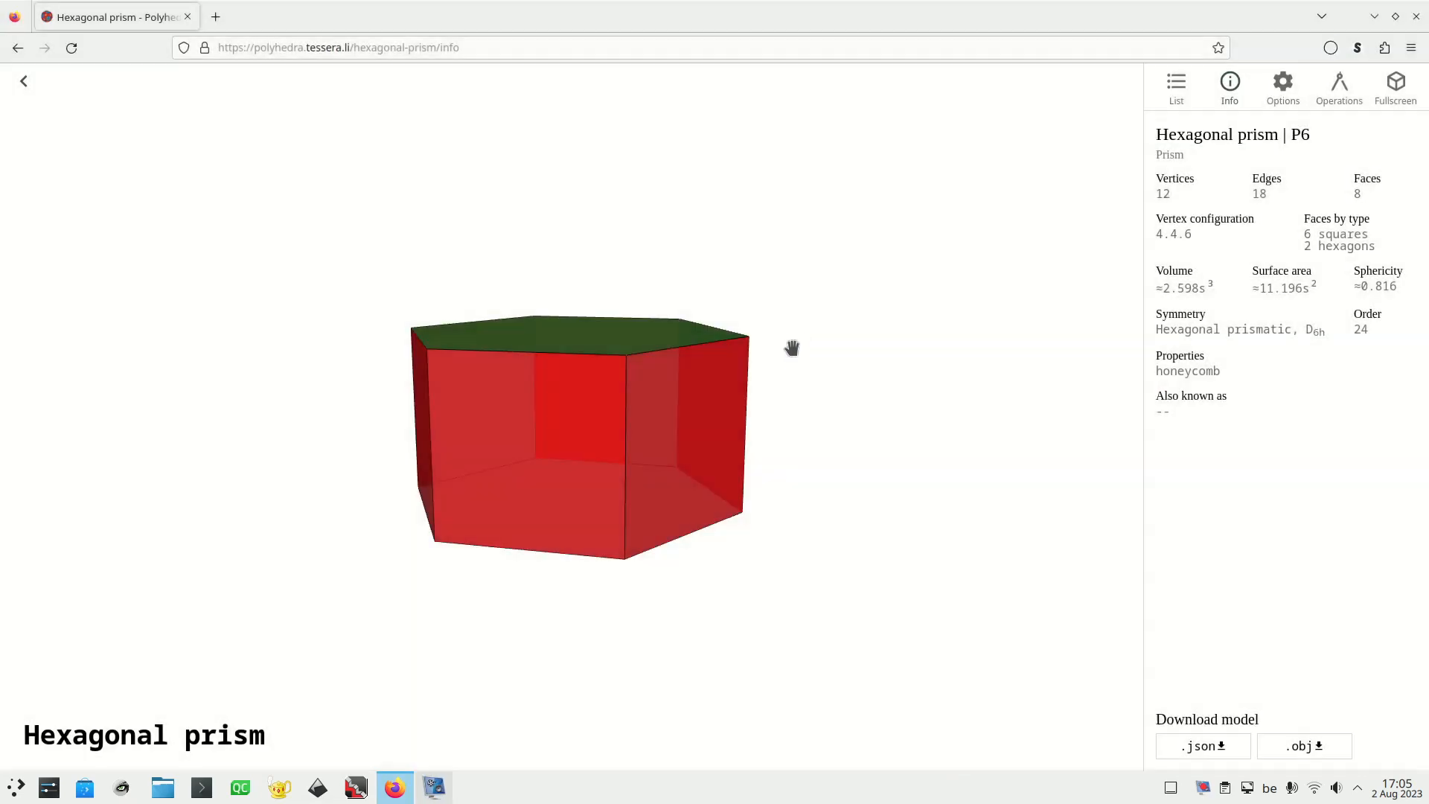
Switch to Wings3D and import the Wavefront file hexagonal prism.obj from Downloads with an import scale of 1.0
left_click(1375, 18)
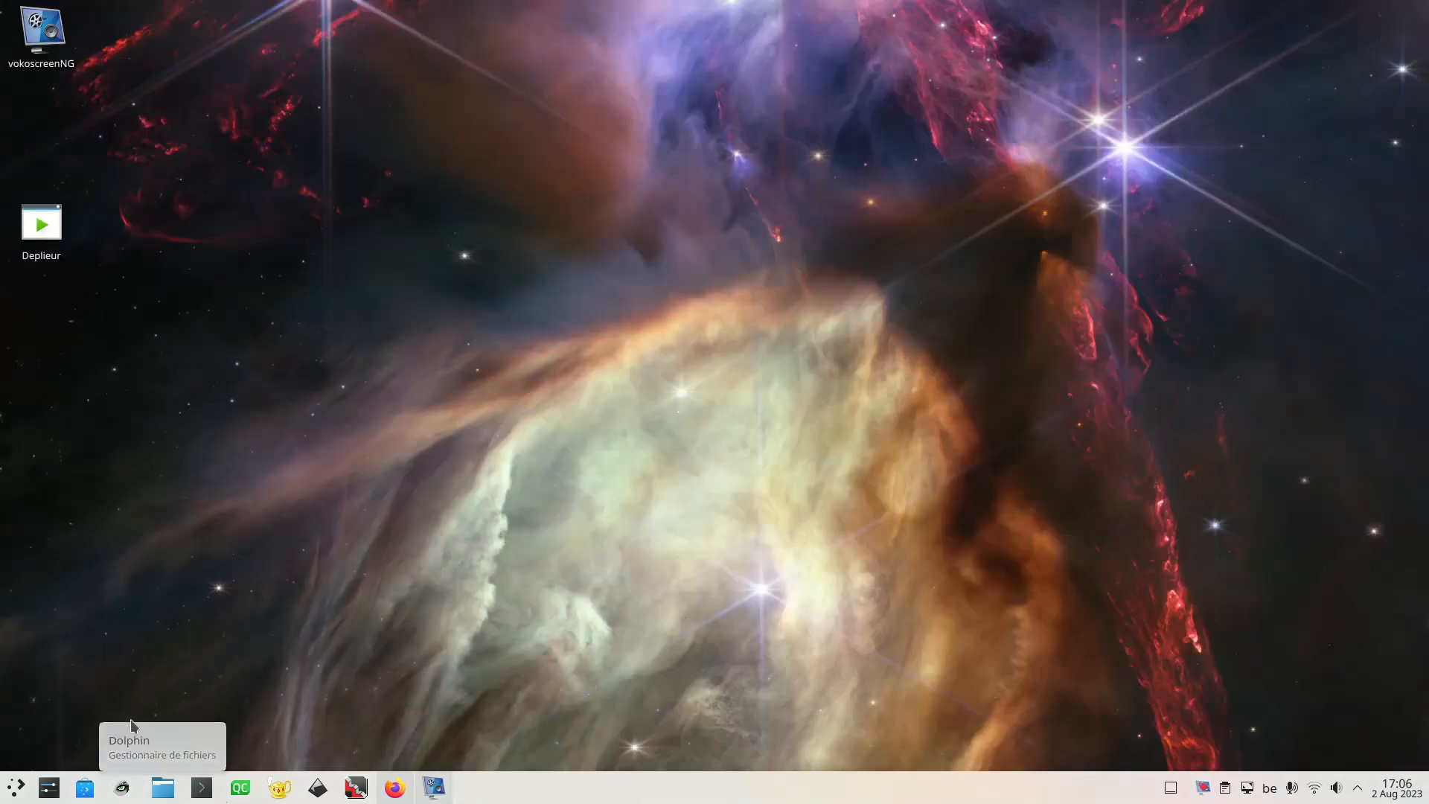
left_click(357, 787)
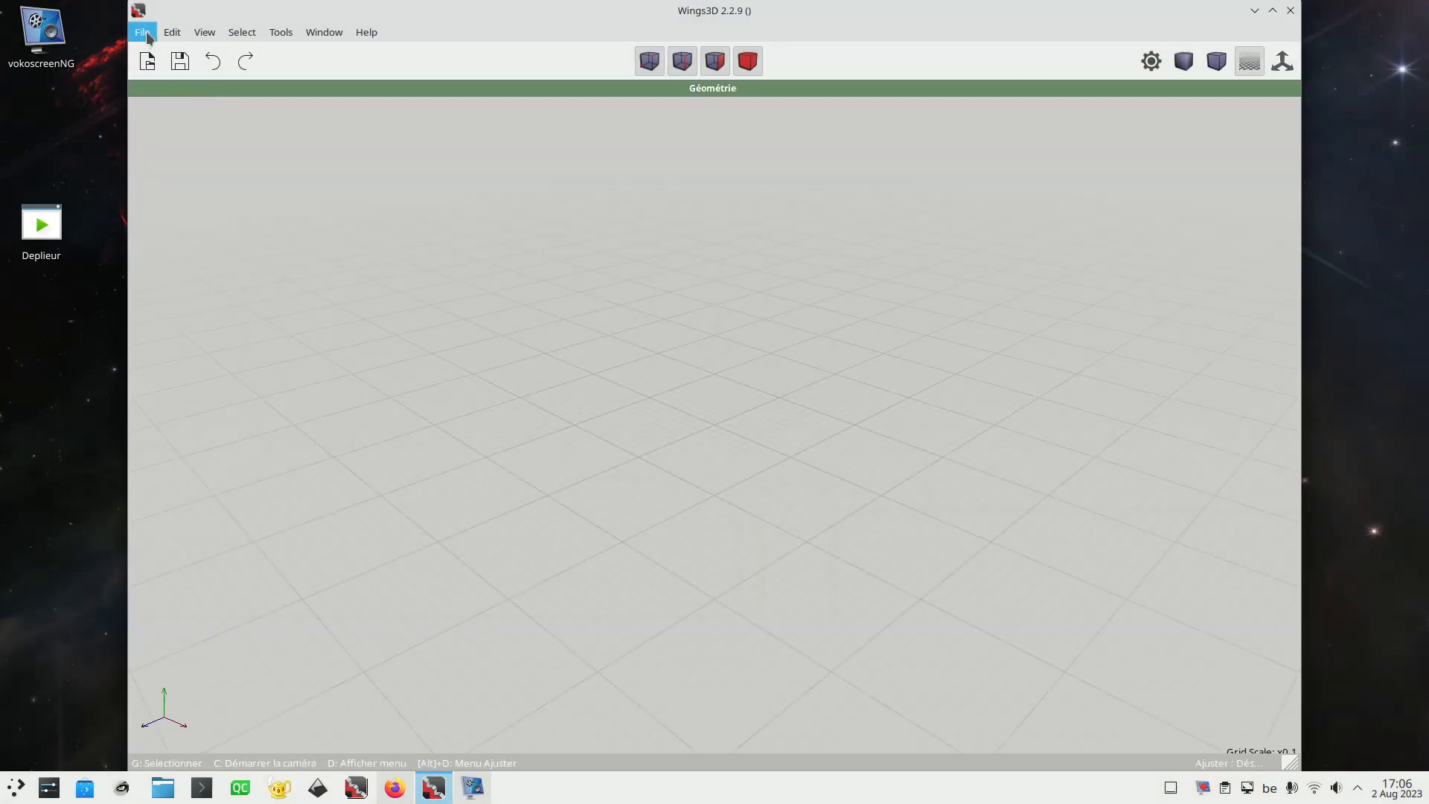
left_click(147, 37)
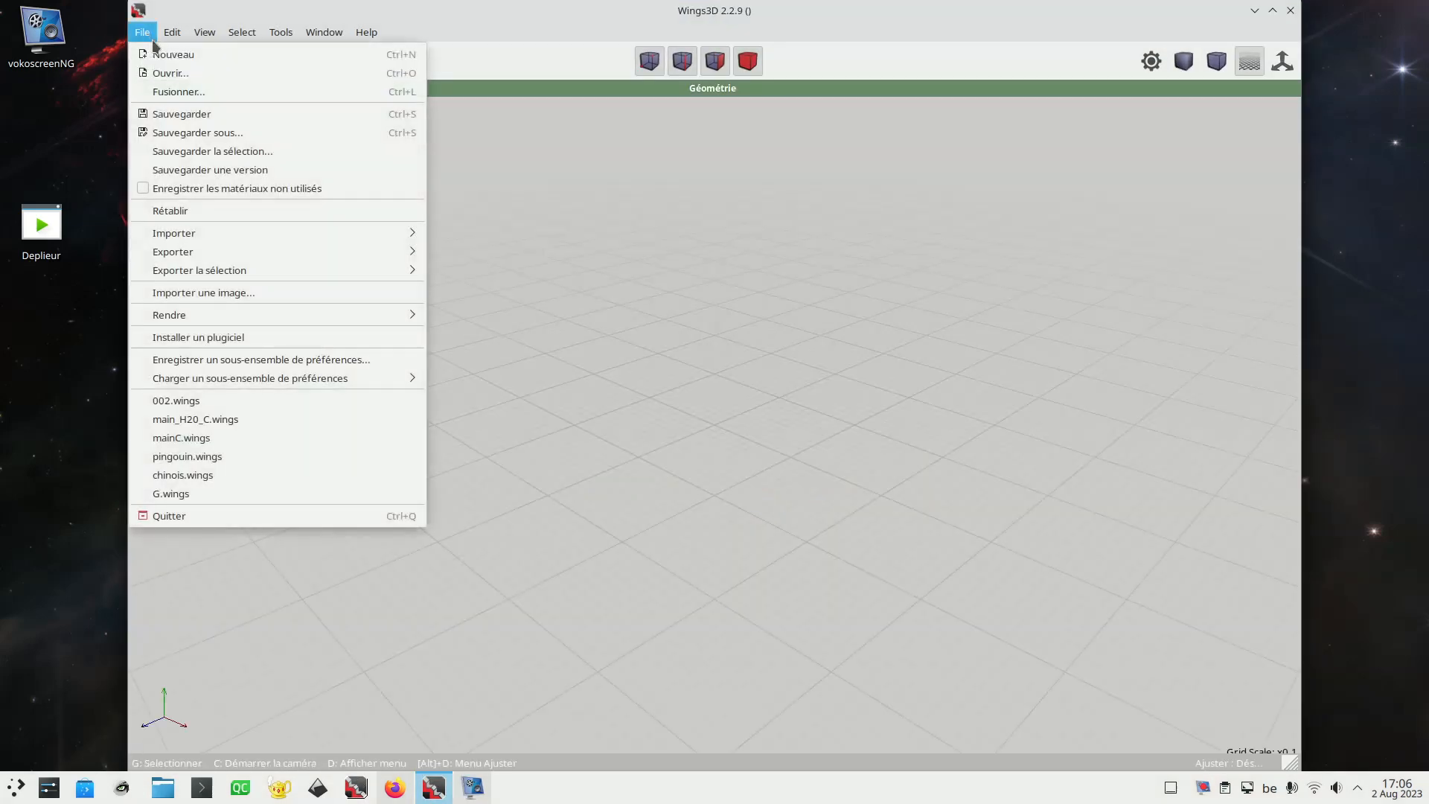
mouse_move(217, 240)
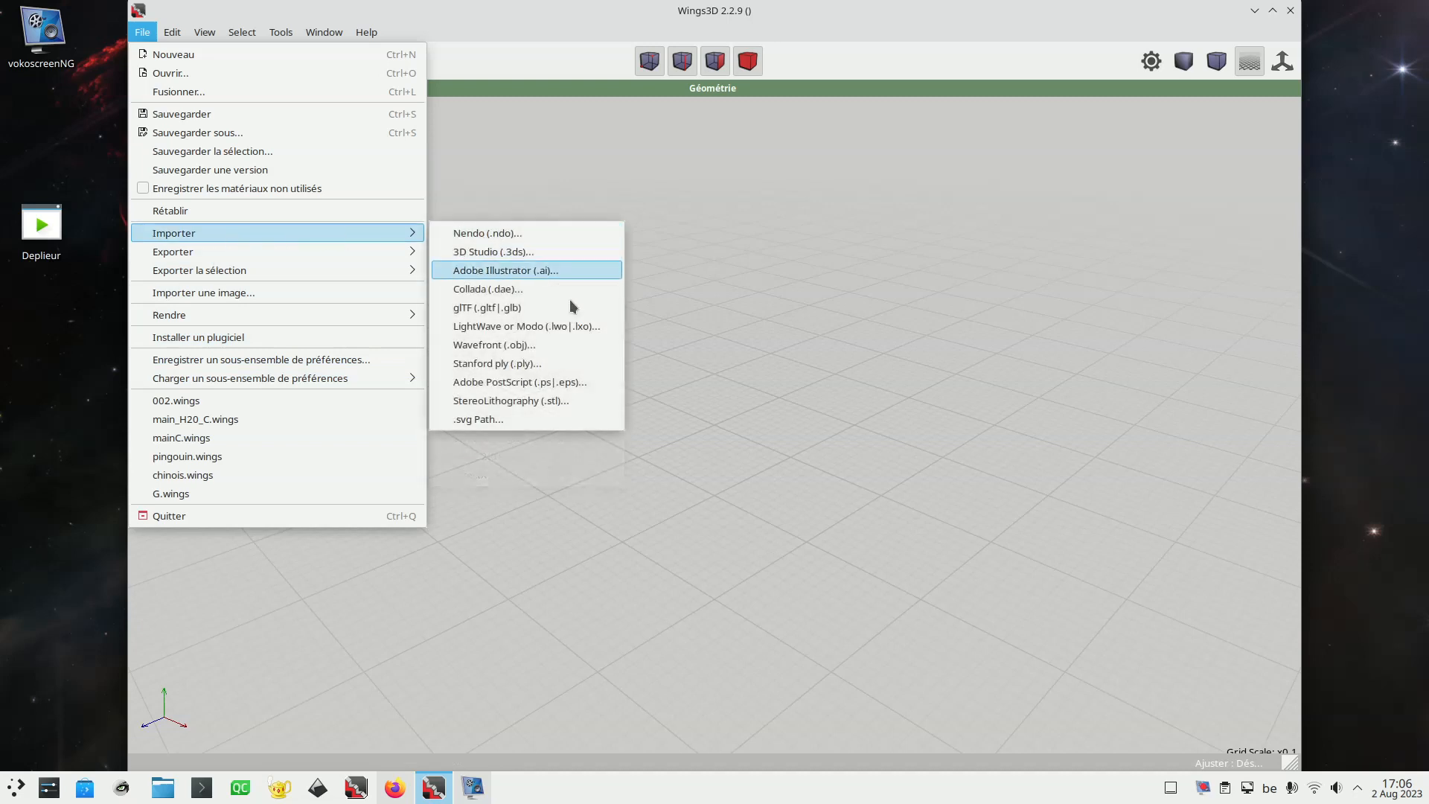
left_click(544, 347)
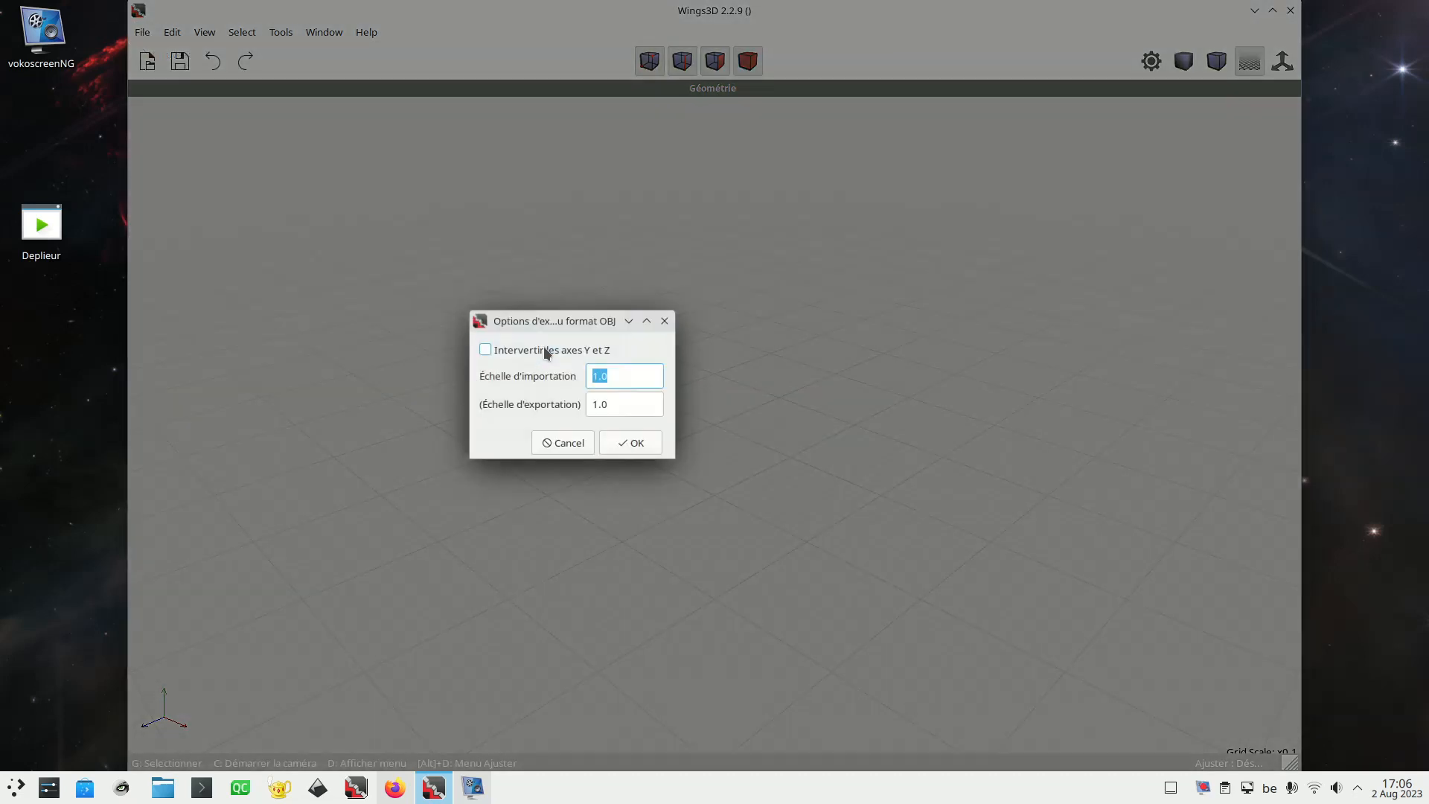
left_click(629, 443)
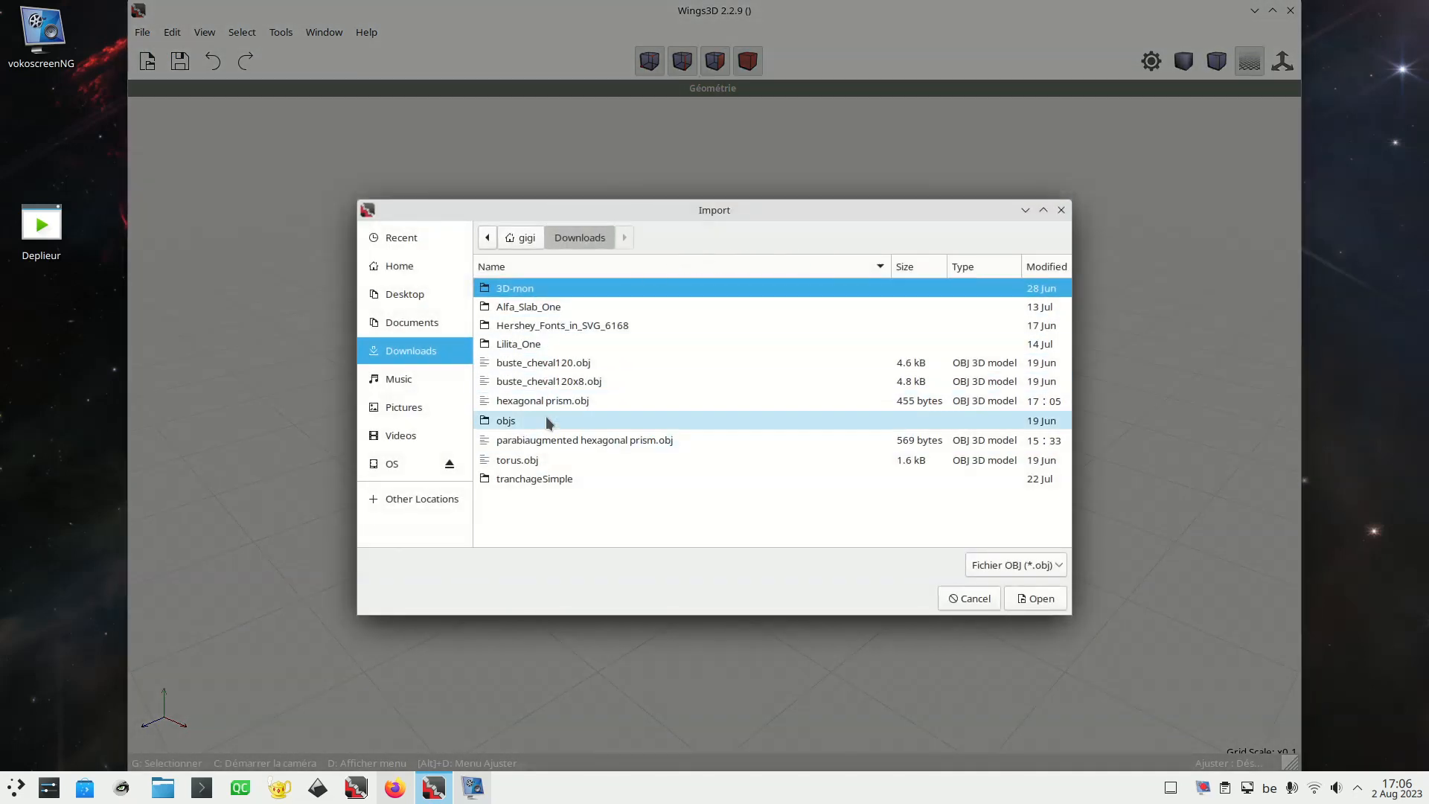
left_click(559, 403)
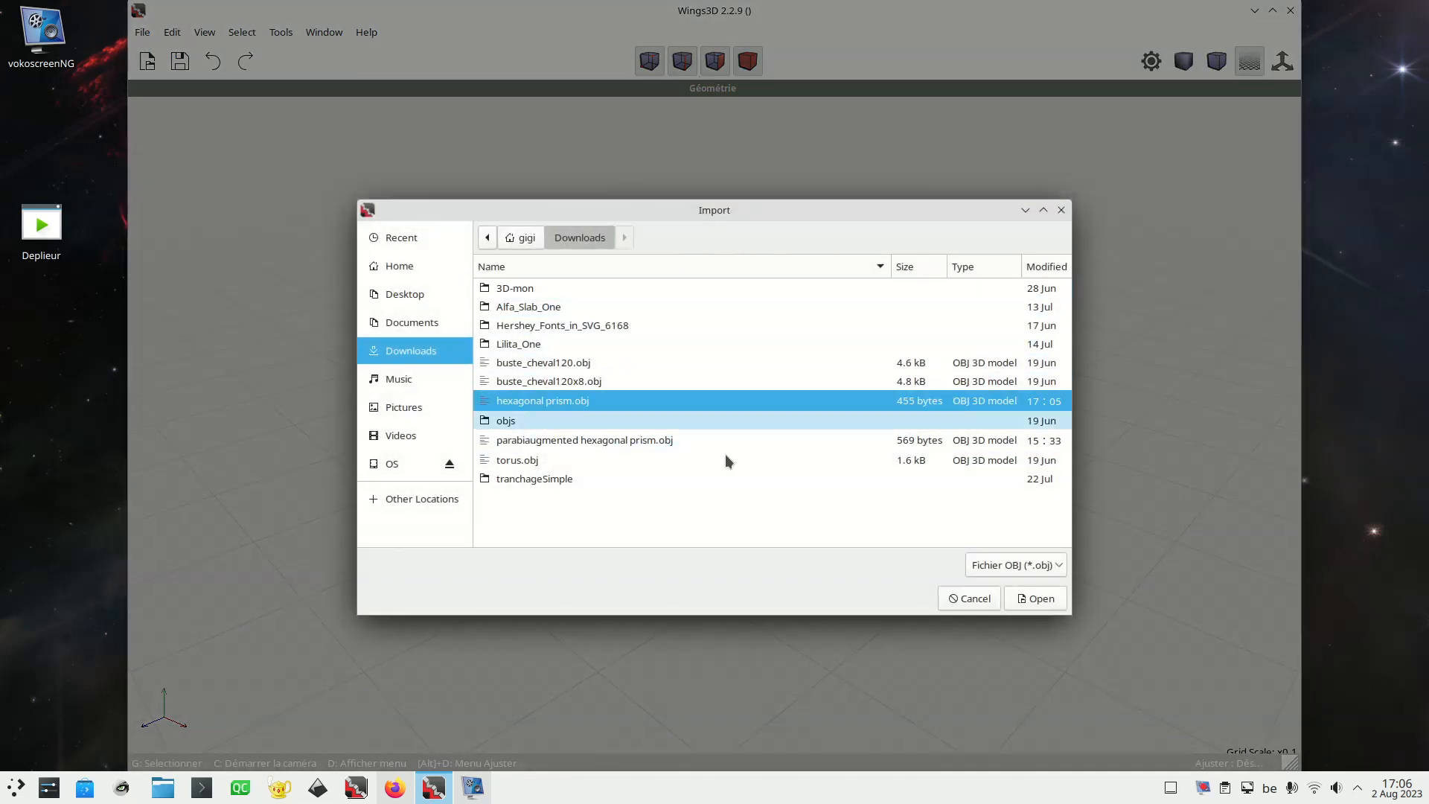
left_click(1041, 600)
Select the imported prism as a whole body and move it up along the Y axis, well above the ground grid
middle_click(832, 536)
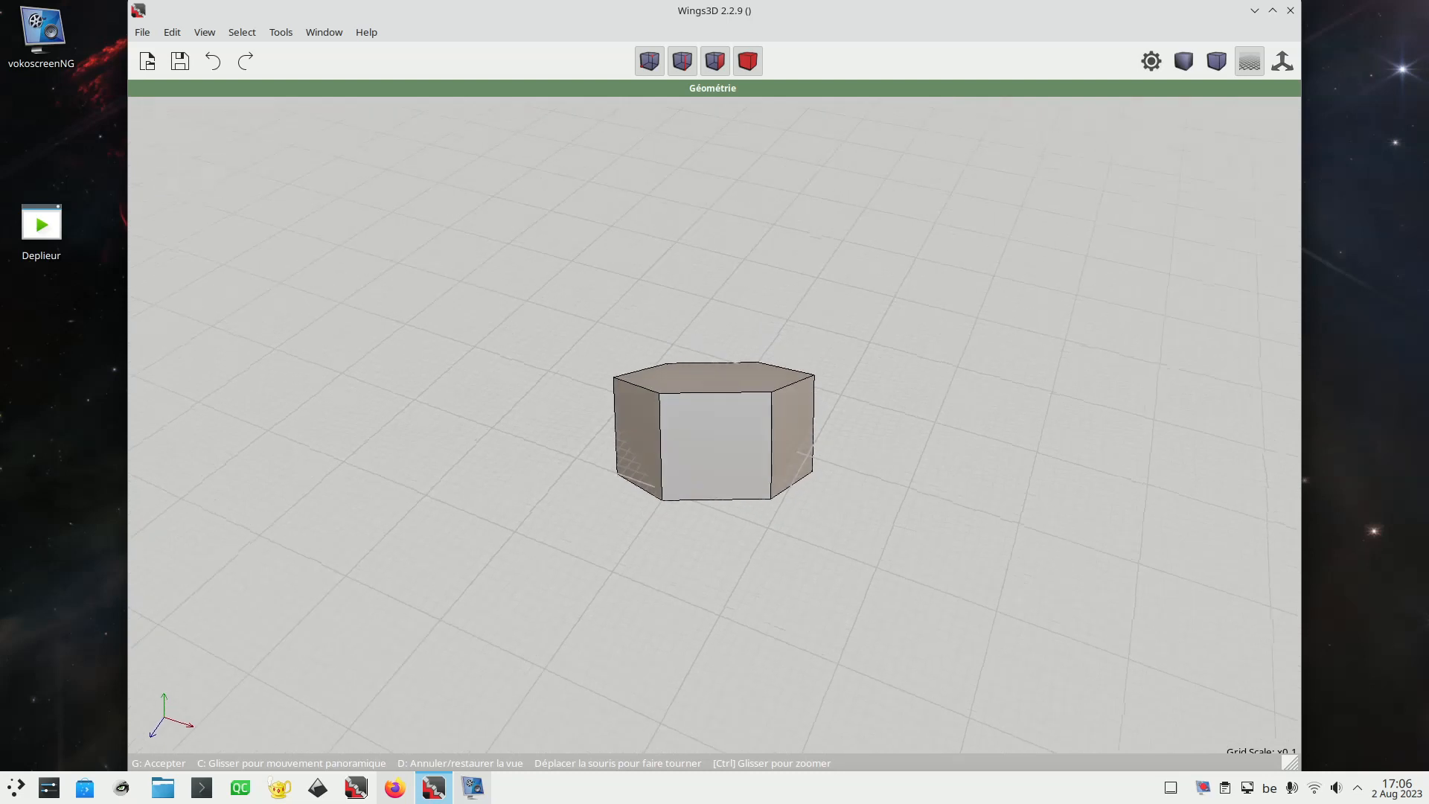
left_click(824, 491)
left_click(723, 439)
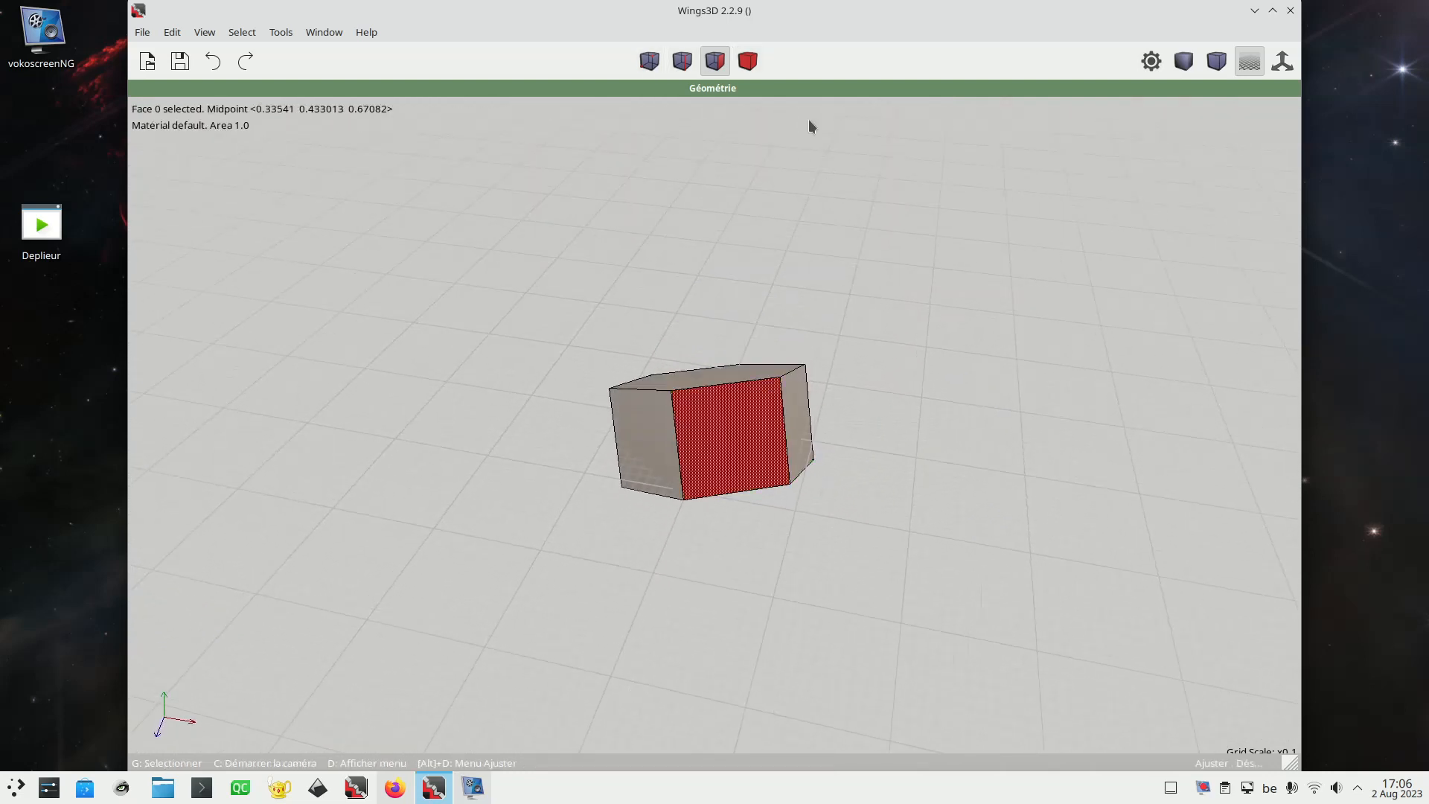
left_click(747, 61)
right_click(787, 225)
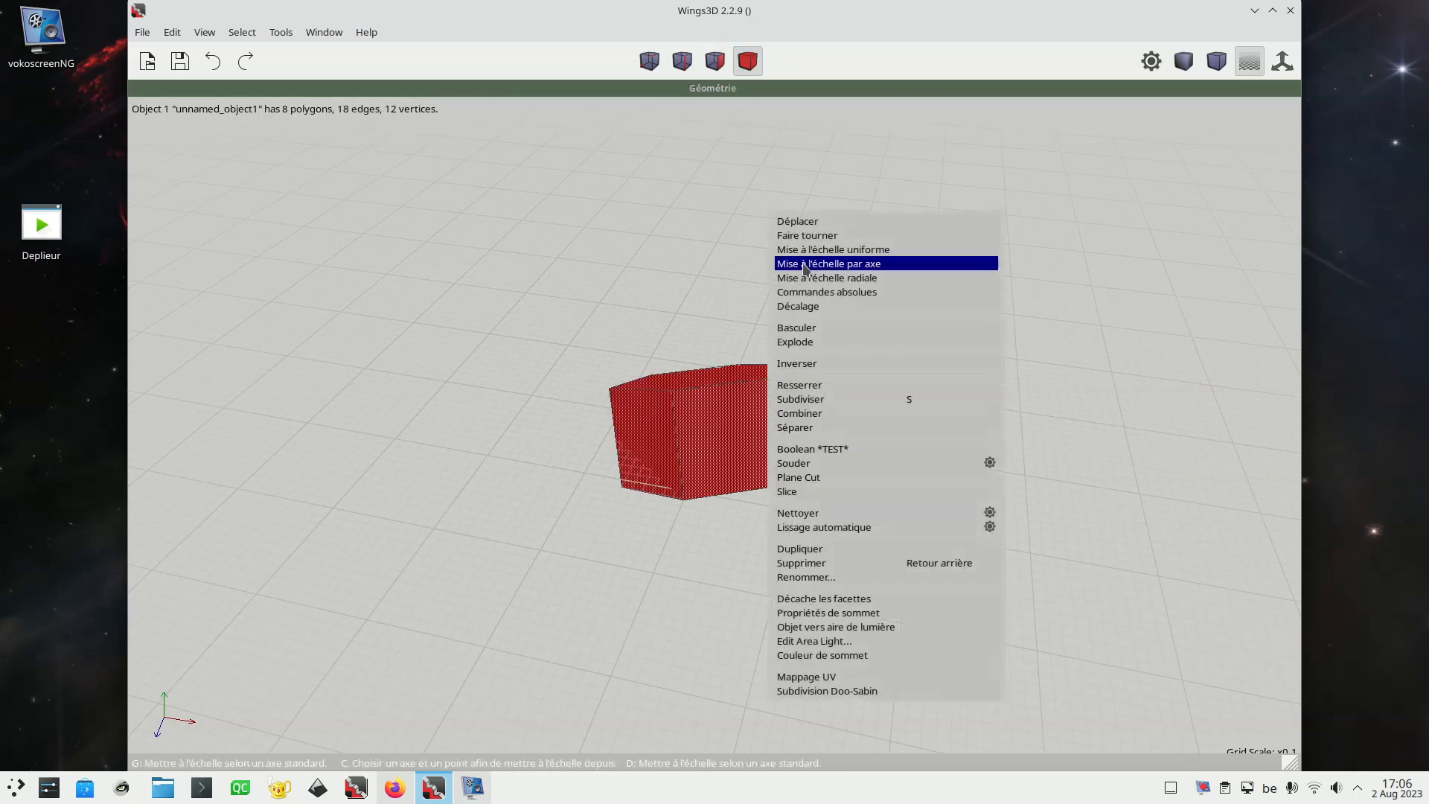
left_click(828, 223)
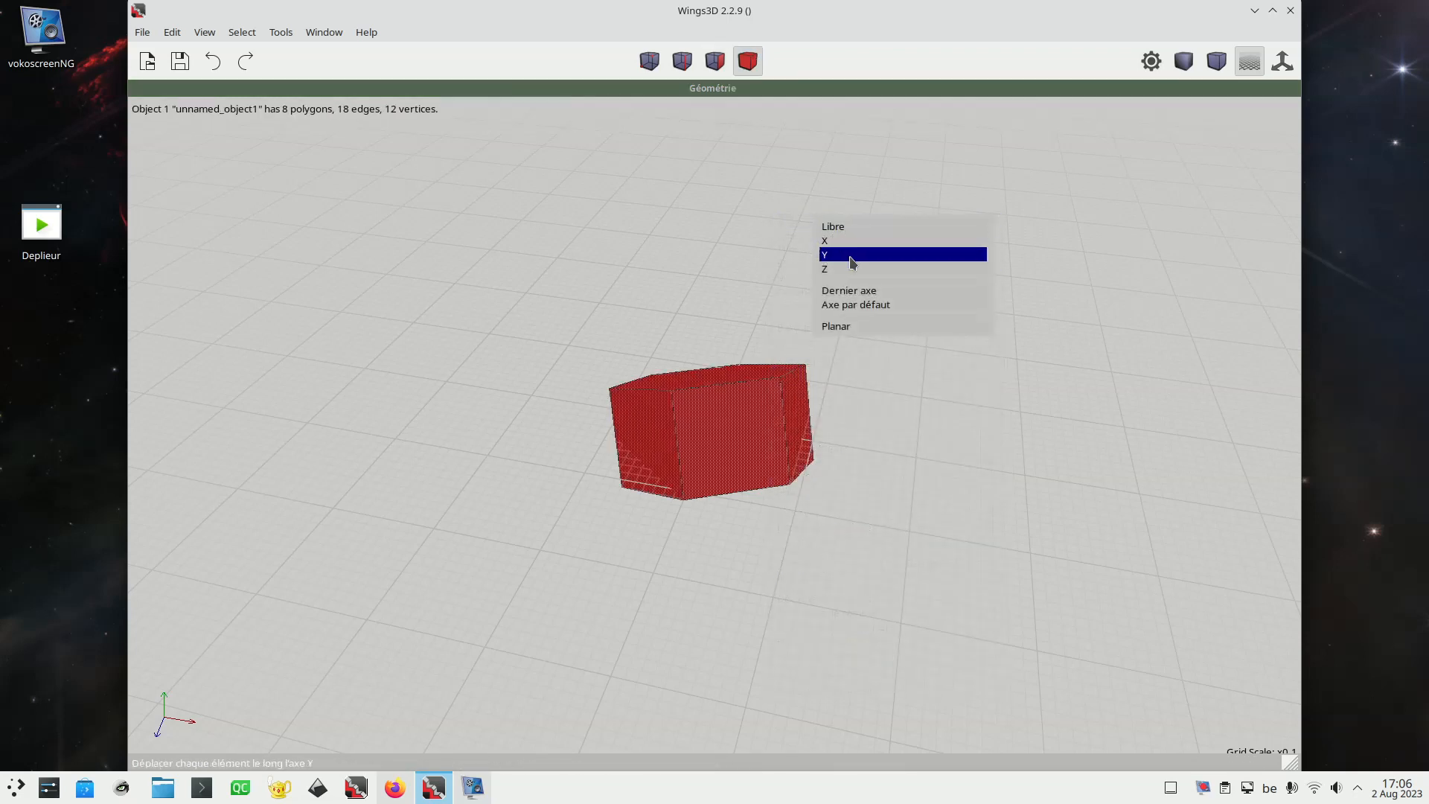
left_click(963, 254)
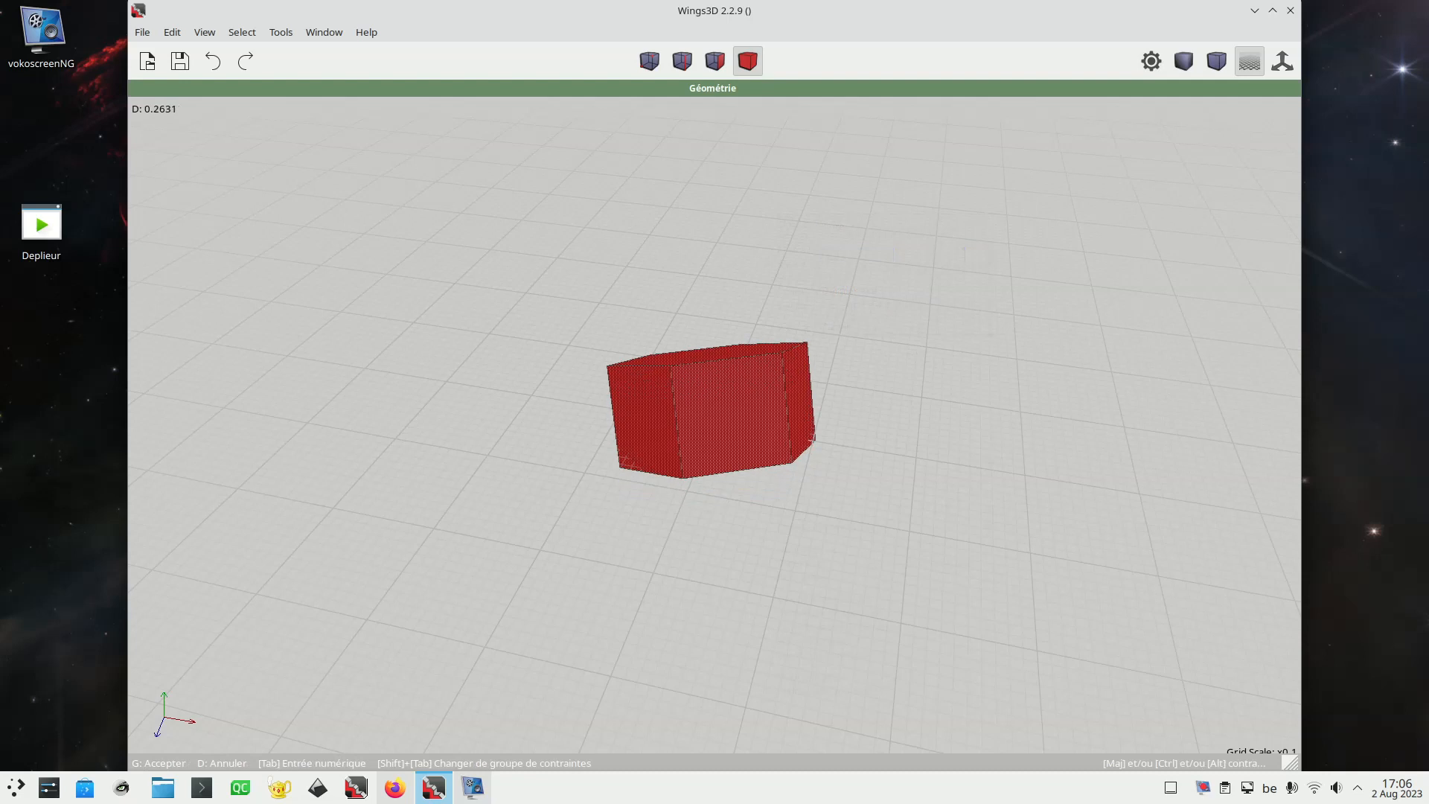
left_click(583, 382)
middle_click(585, 380)
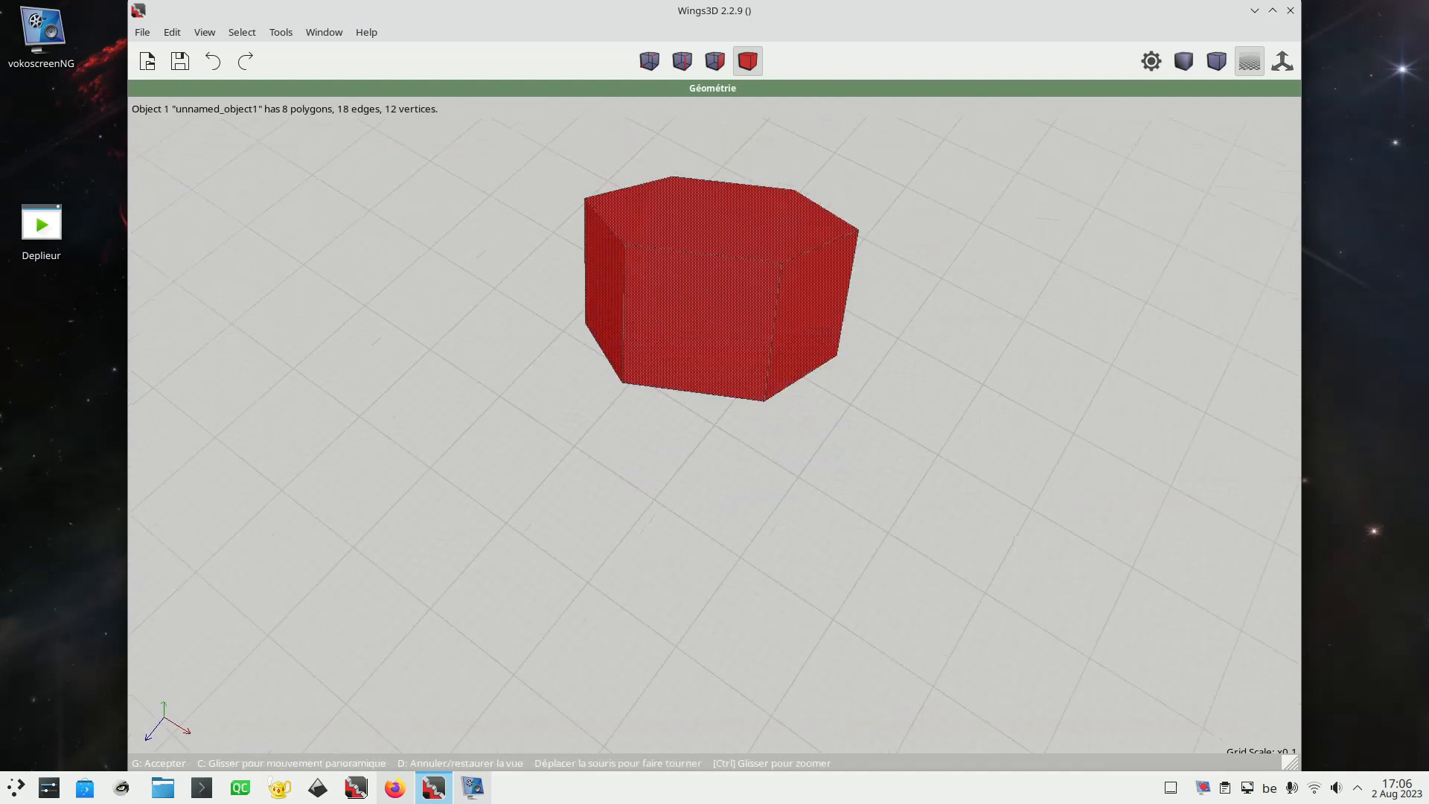
left_click(582, 378)
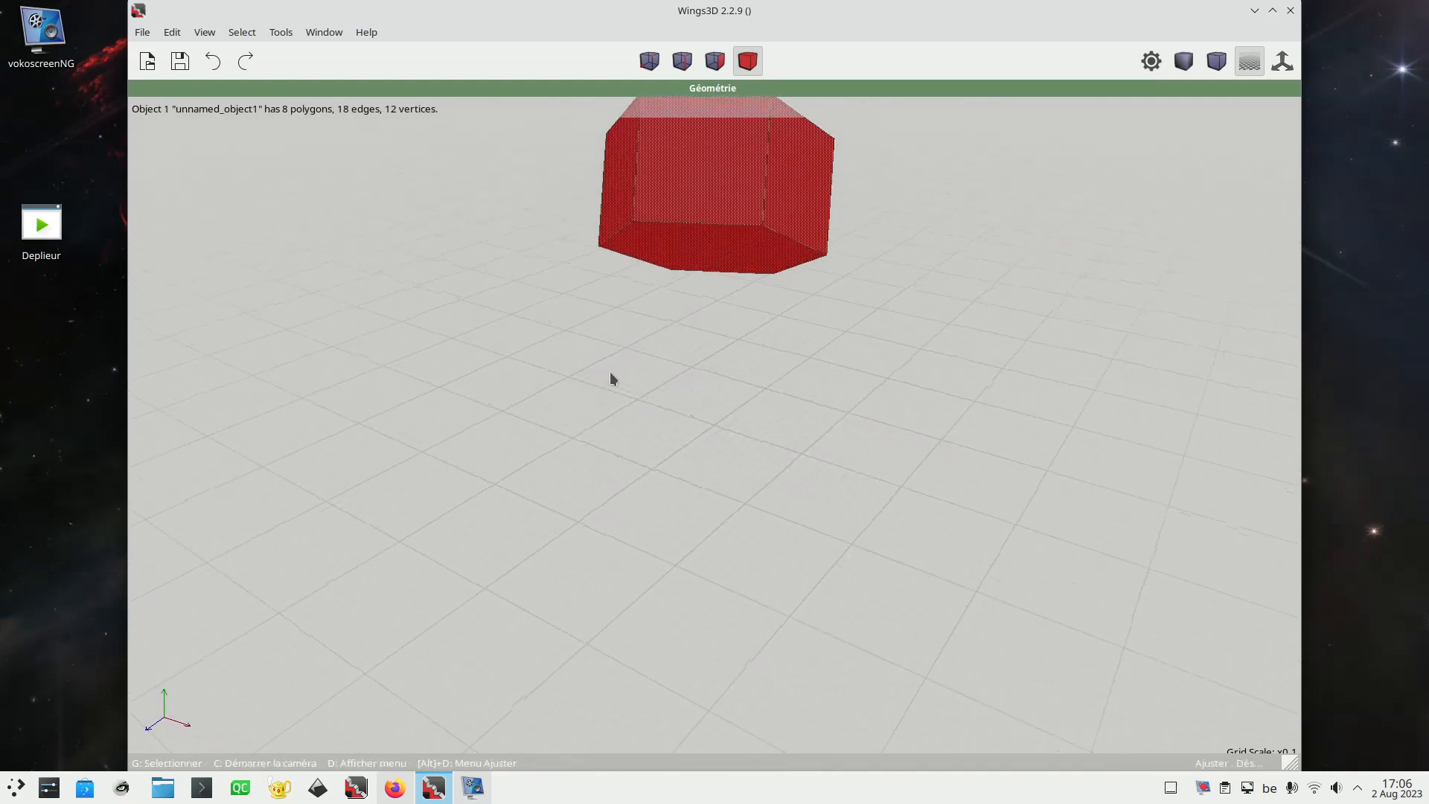
Deselect the prism and create a default cube beneath it
left_click(699, 391)
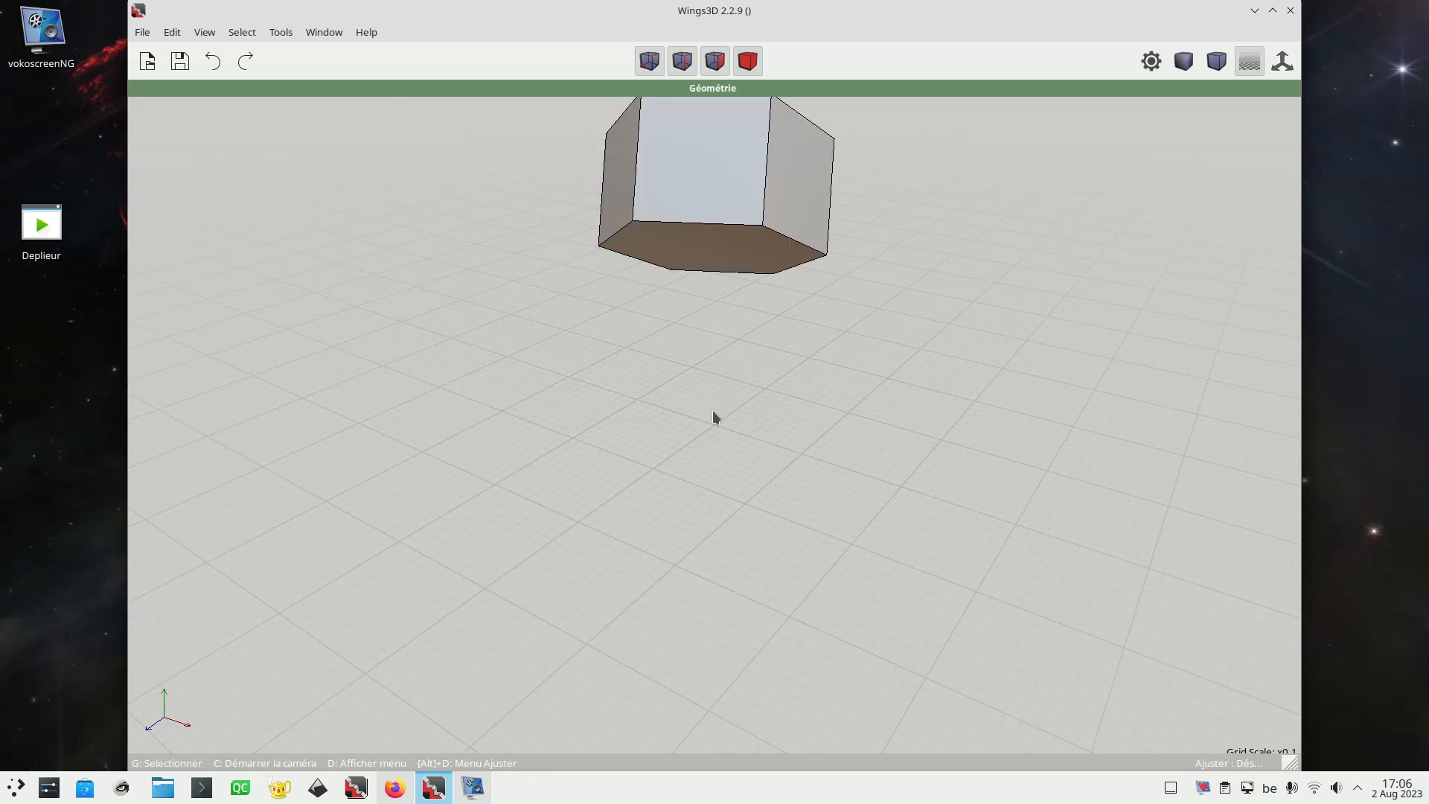
right_click(746, 432)
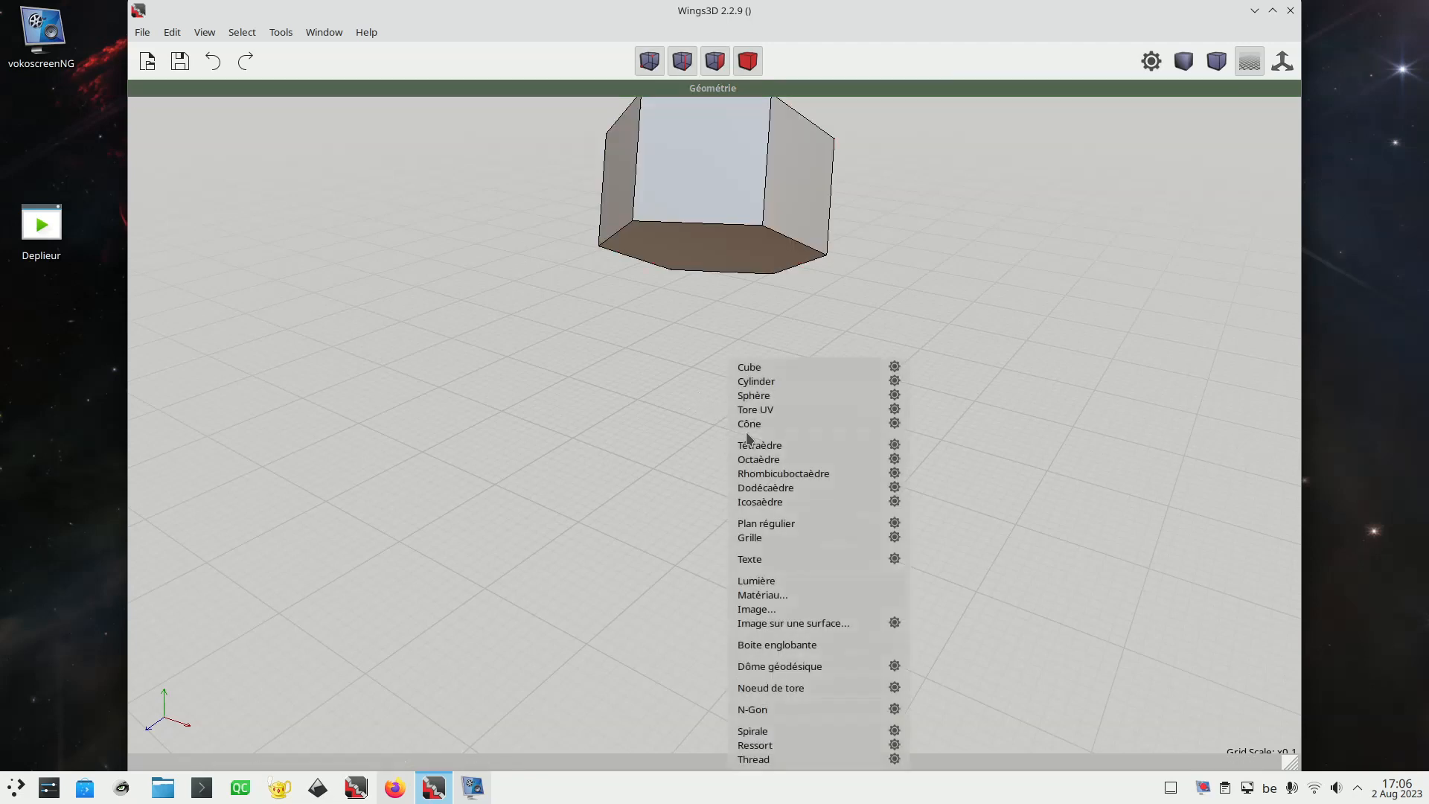
left_click(846, 374)
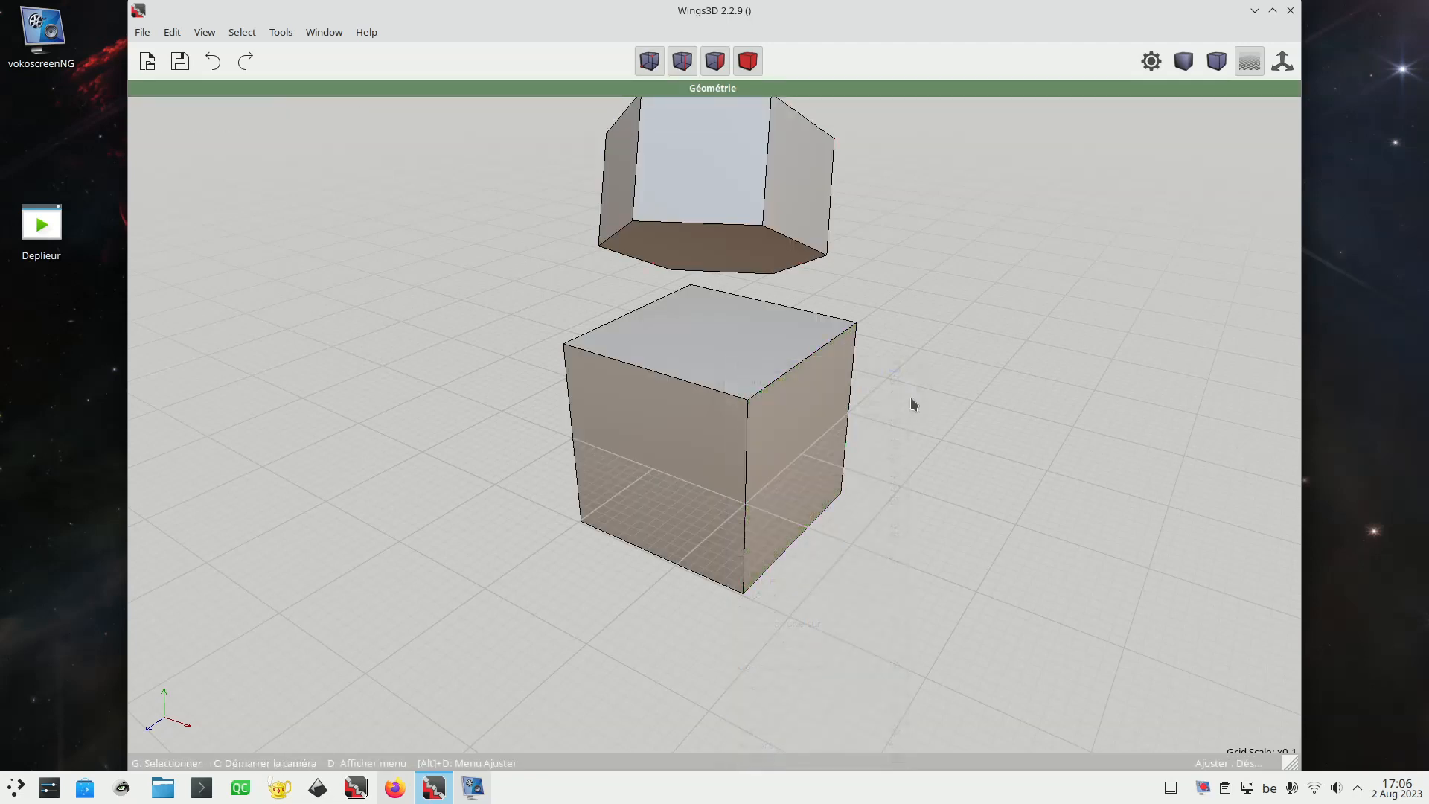
Place the prism's lower hexagonal face onto the cube's top face with the Déposer sur command
left_click(718, 252)
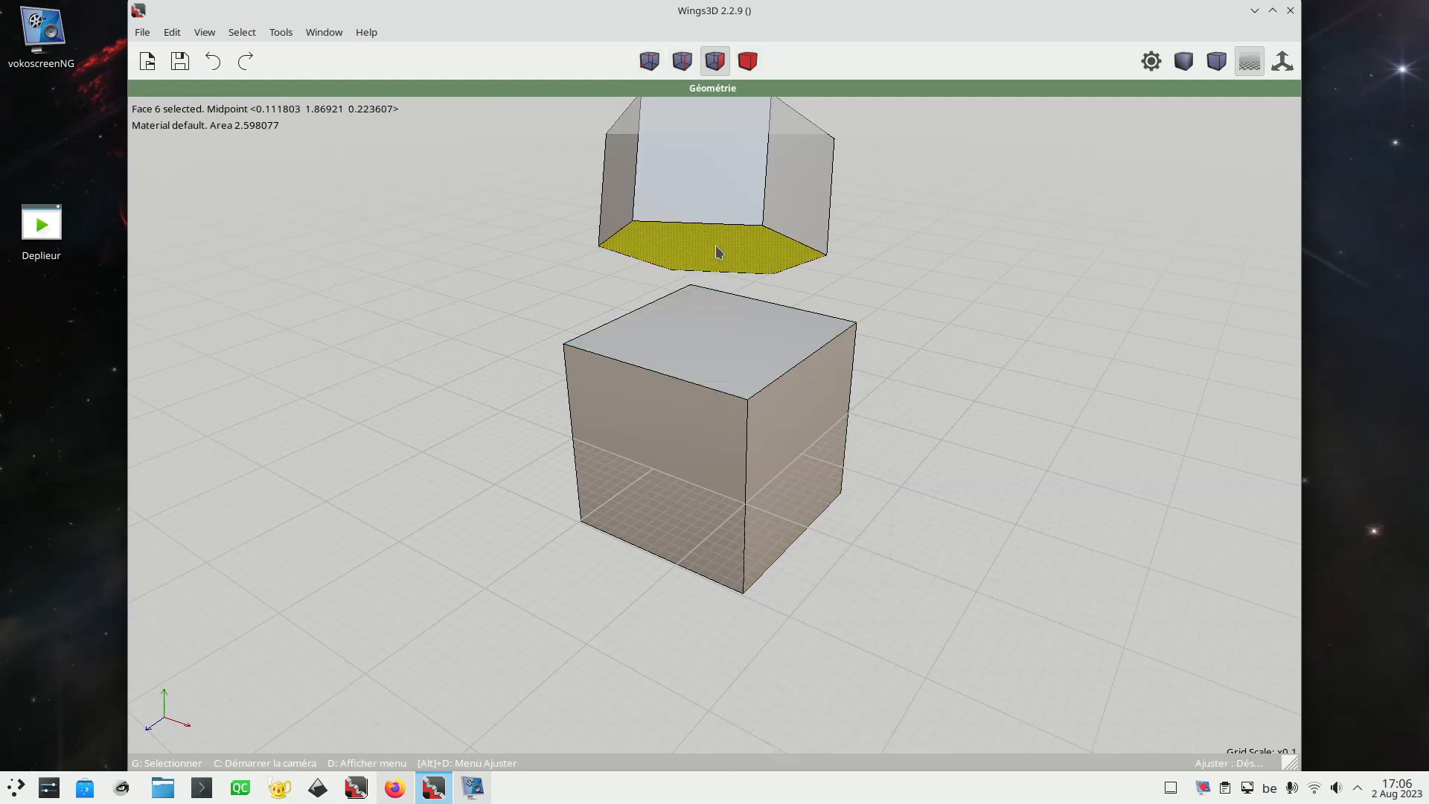
right_click(730, 252)
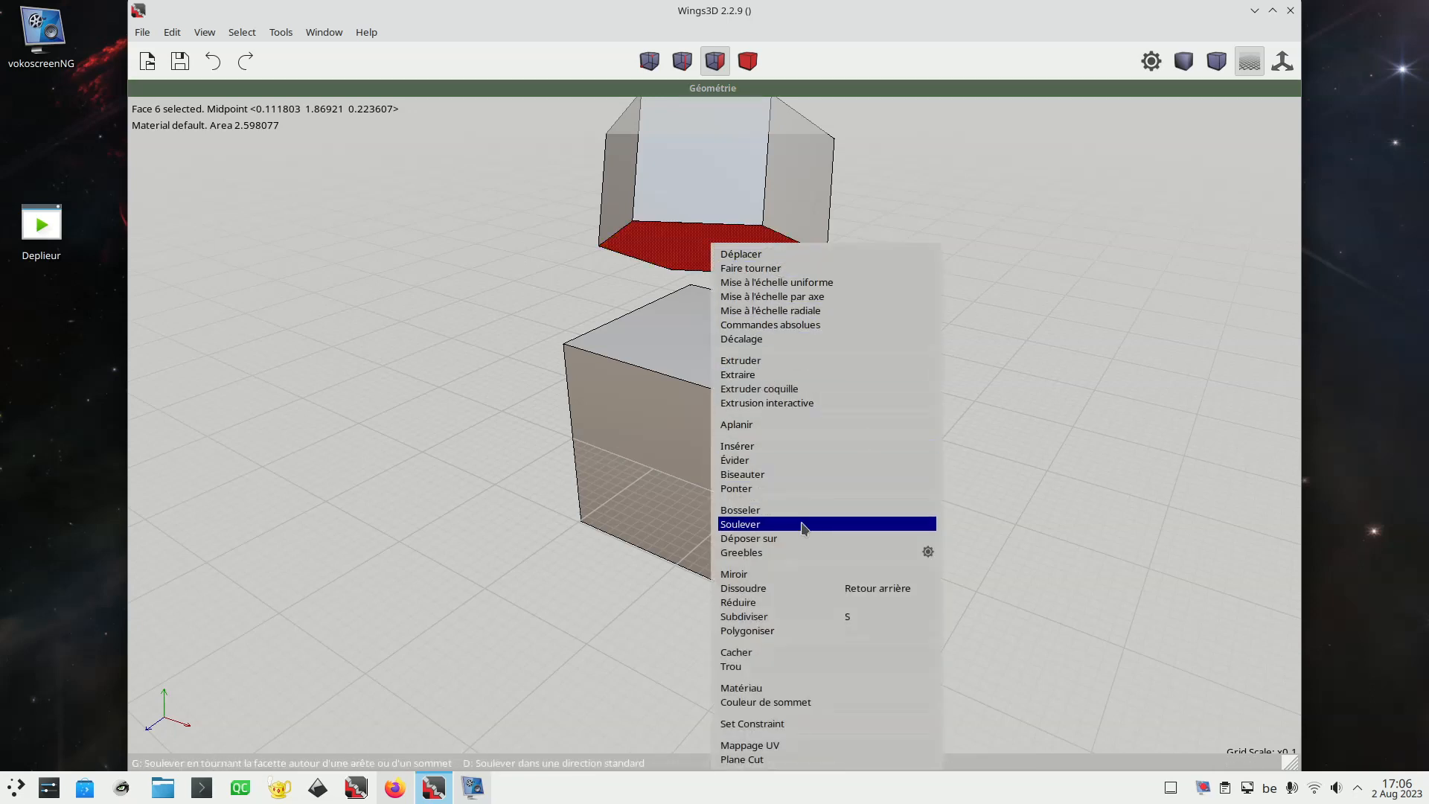
left_click(801, 540)
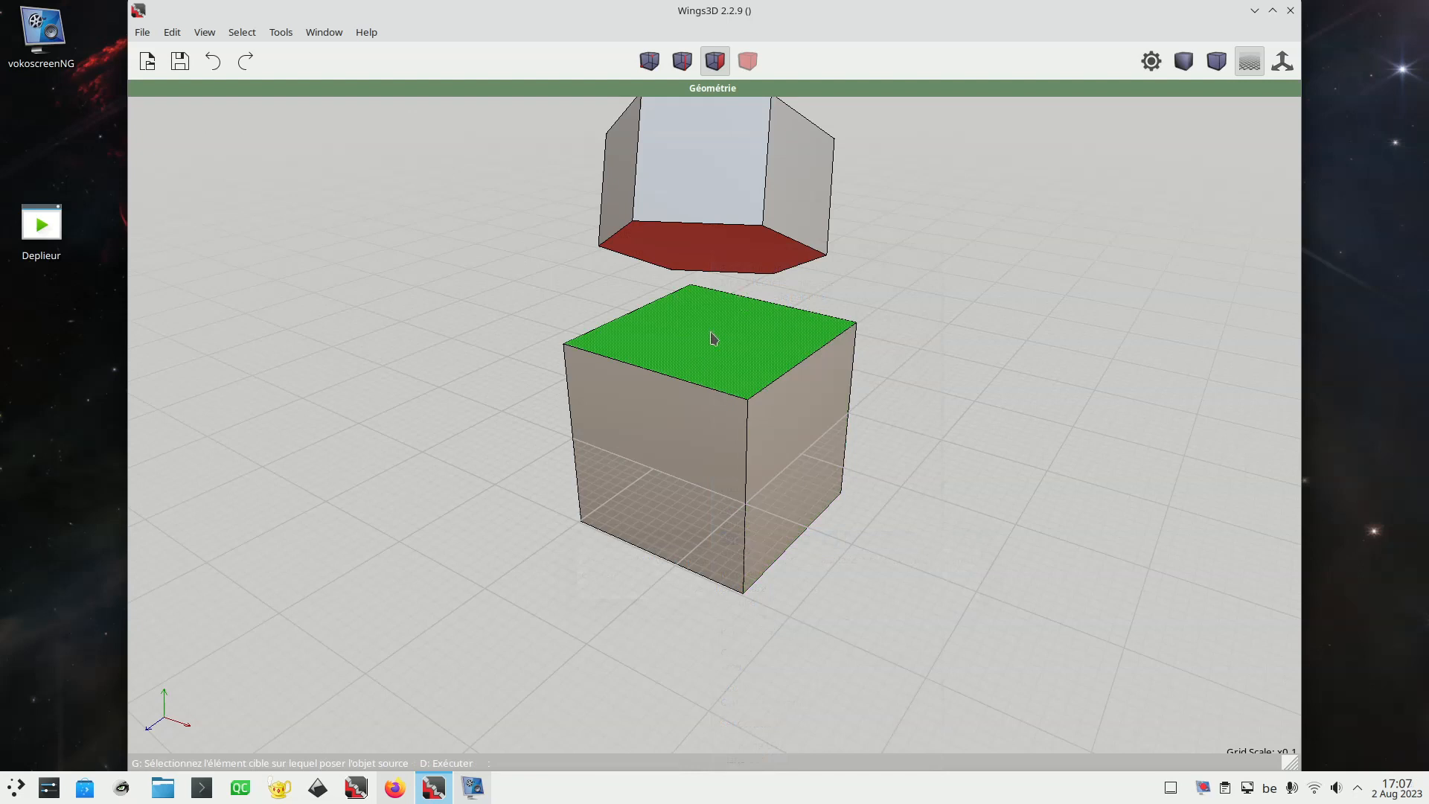
left_click(713, 339)
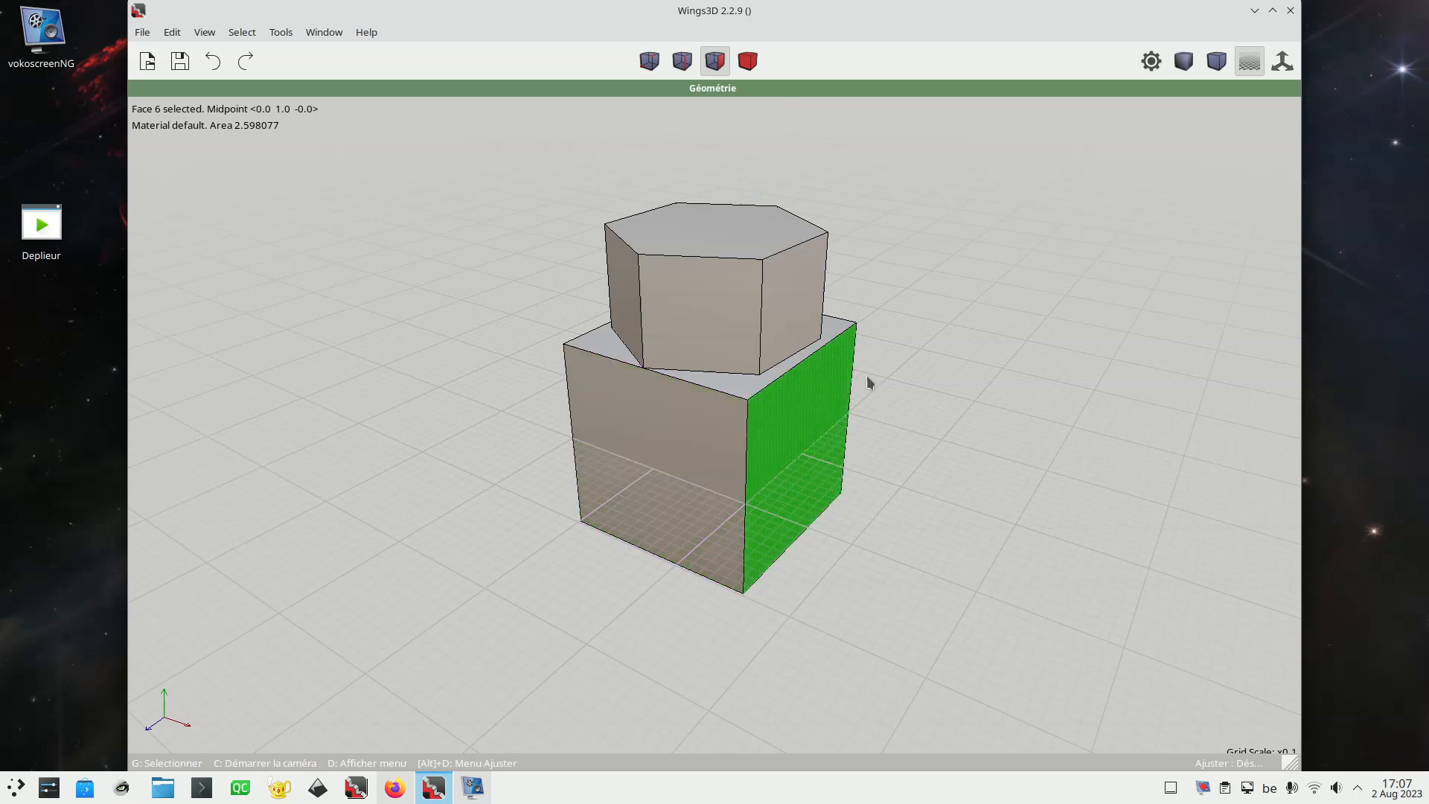
Select the cube as a whole body and delete it, leaving the prism in place
left_click(652, 471)
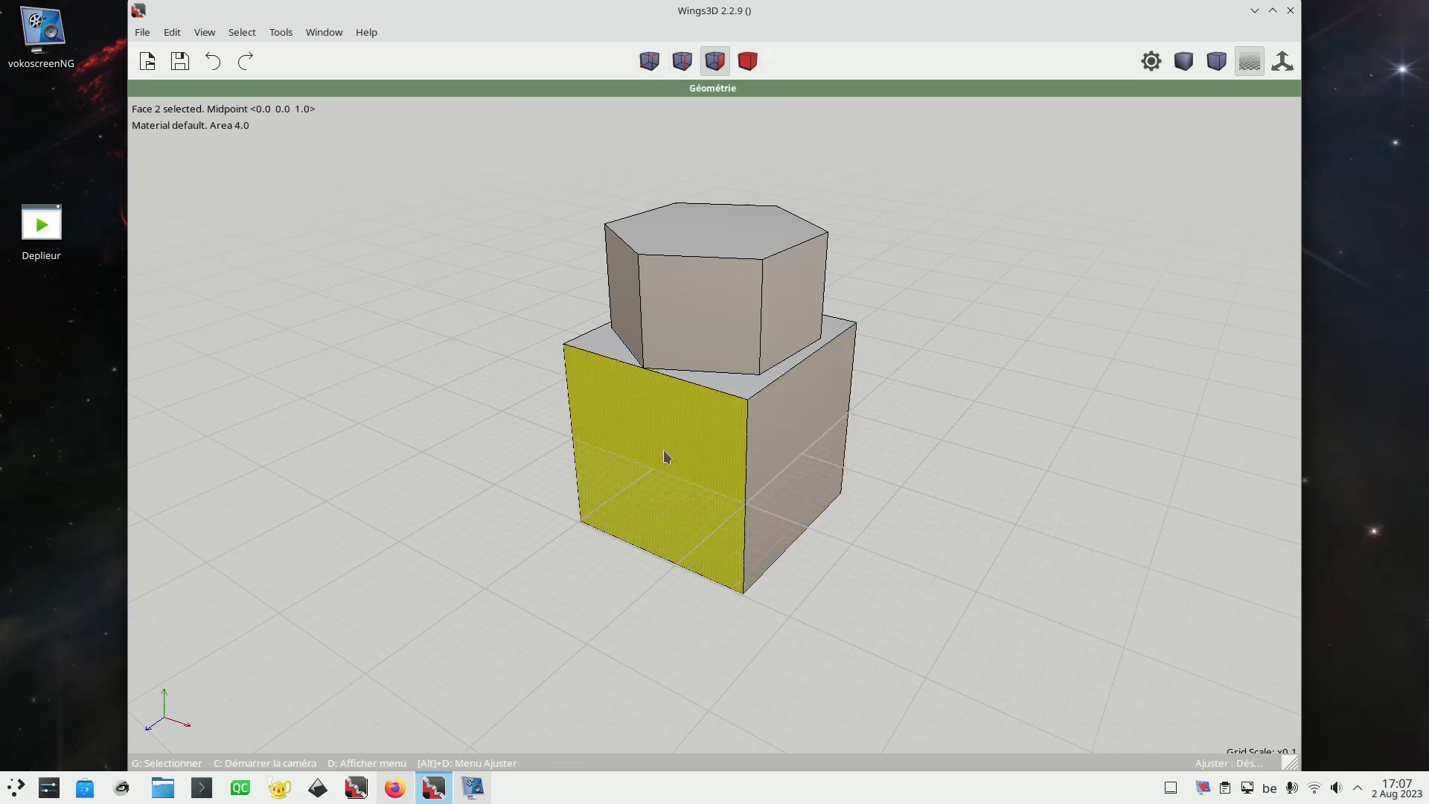
key("b")
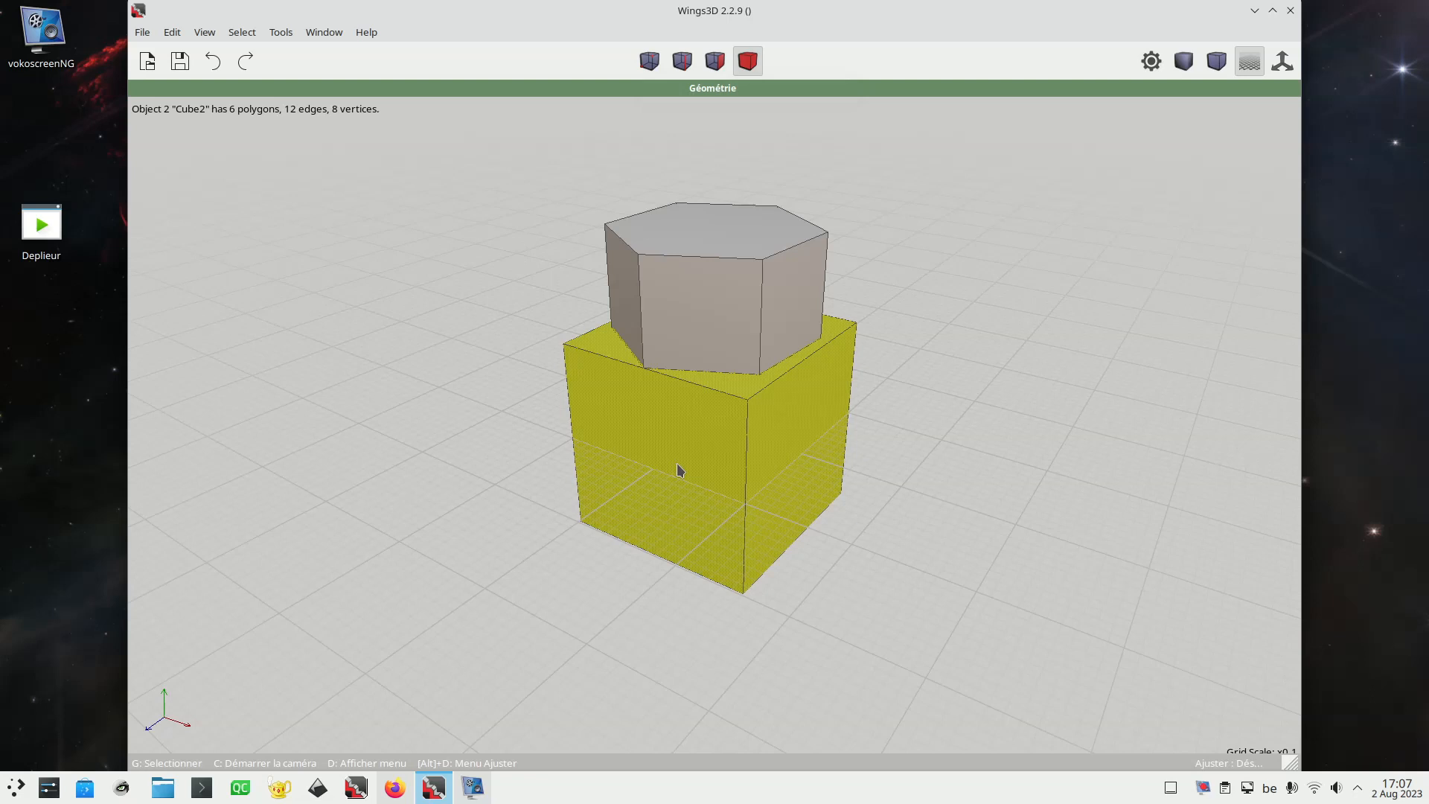
key("Delete")
Select the whole prism body and centre it on the origin along all axes
middle_click(837, 405)
left_click(837, 405)
key("space")
left_click(732, 270)
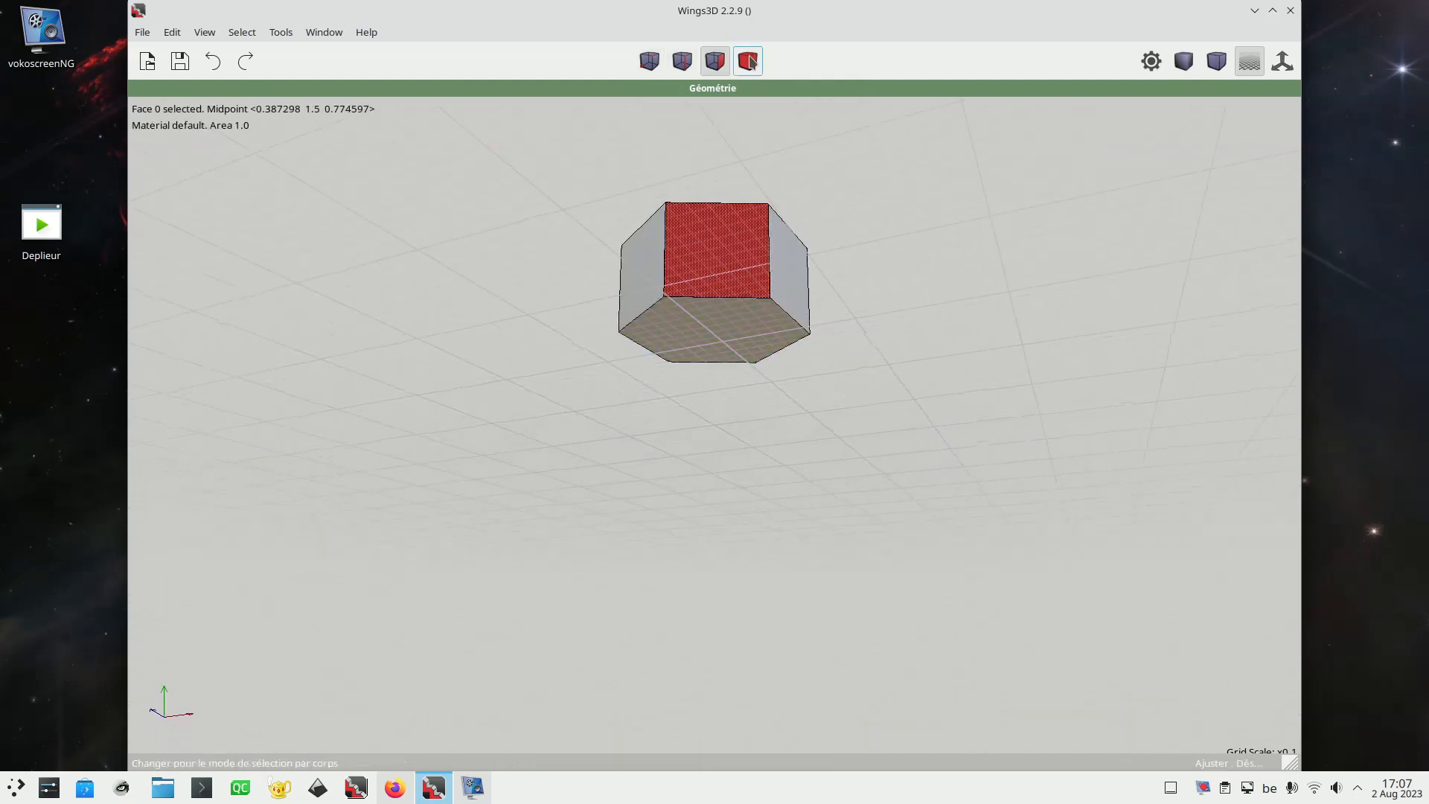
key("b")
middle_click(896, 280)
left_click(897, 280)
left_click(280, 32)
mouse_move(305, 74)
left_click(547, 72)
middle_click(859, 454)
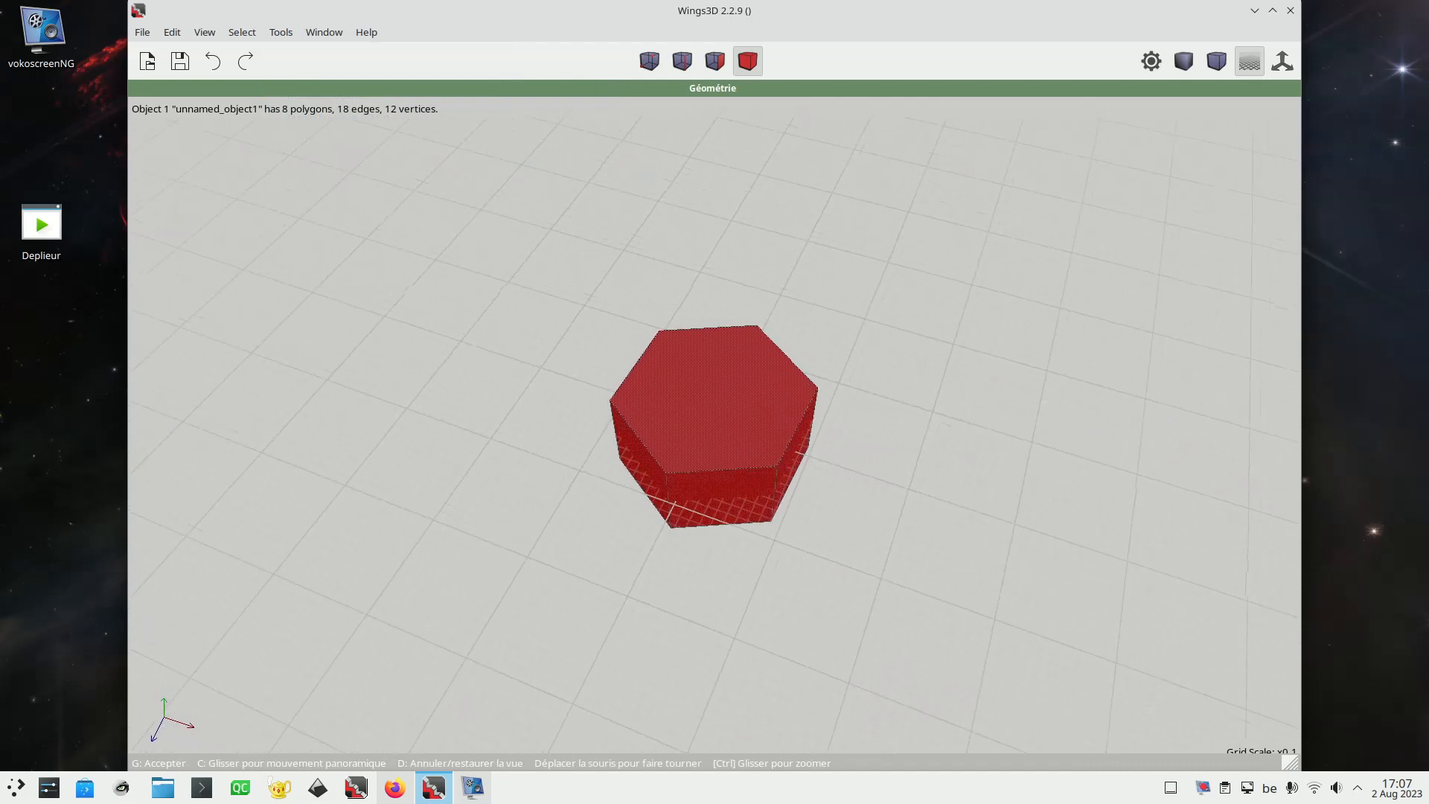
left_click(856, 453)
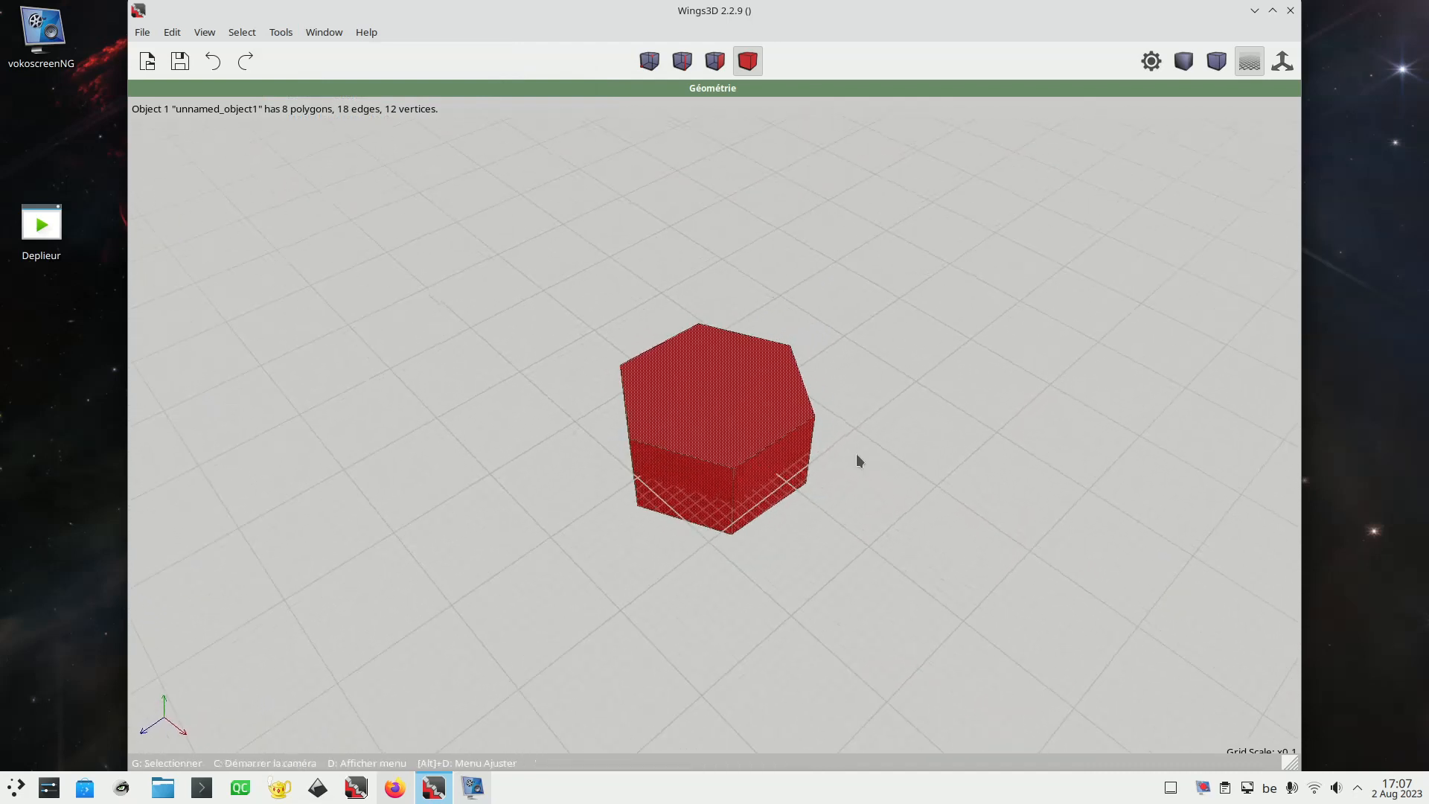
Check the midpoint of the prism's top hexagonal face, and reselect the whole prism body
left_click(706, 411)
key("space")
key("f")
left_click(766, 405)
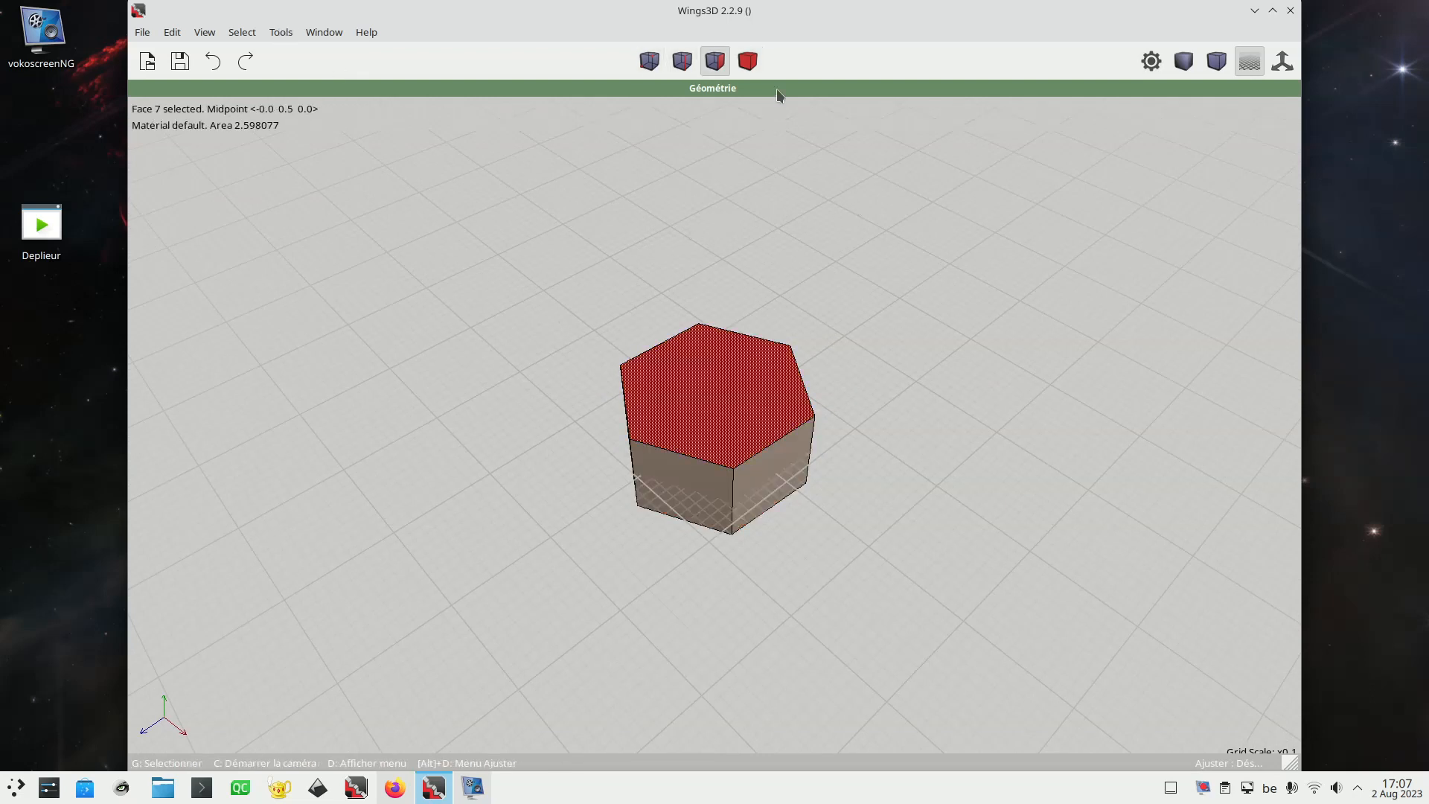
left_click(746, 66)
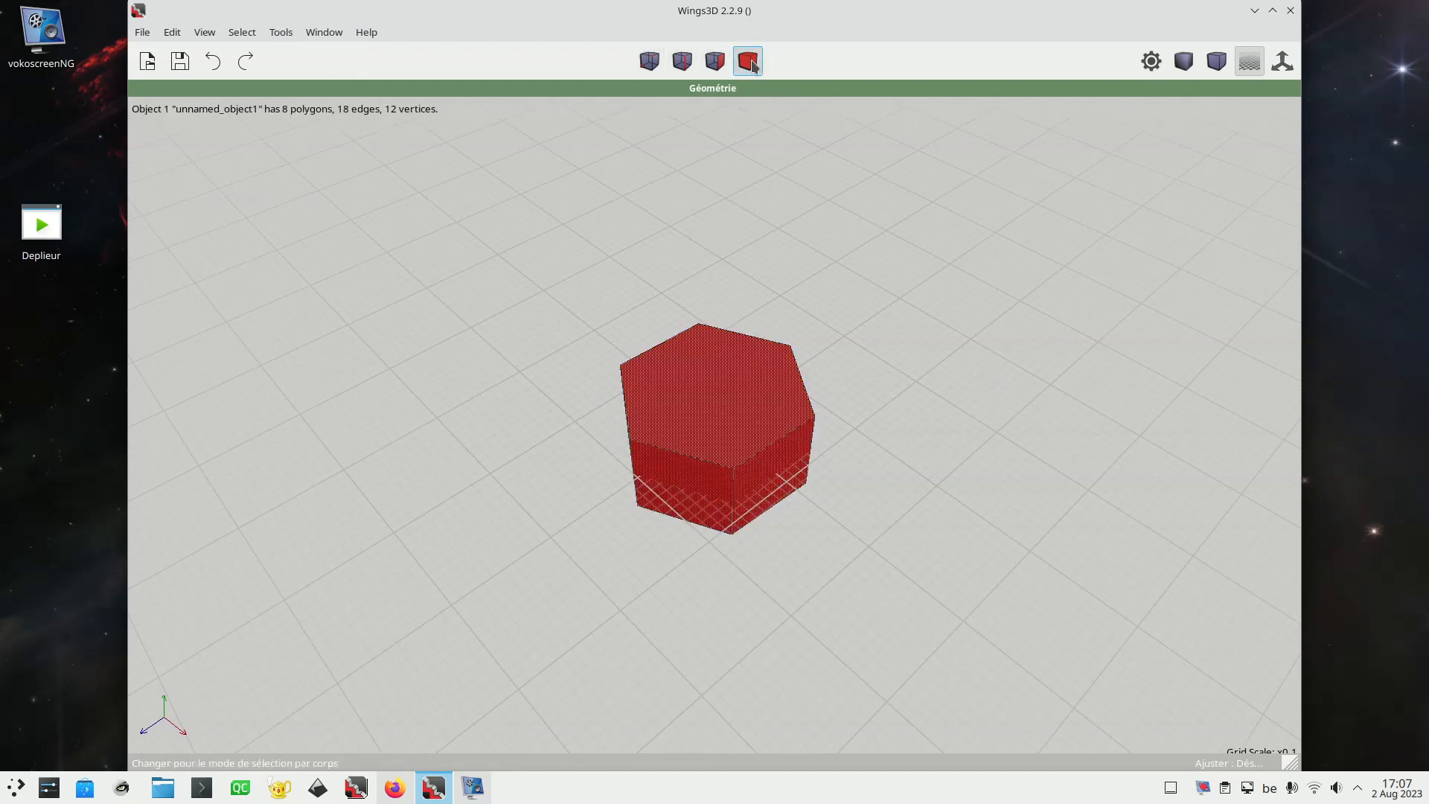
Create a bounding box measuring 2.0 × 2.0 × 2.0, centred on the origin
left_click(281, 32)
mouse_move(342, 100)
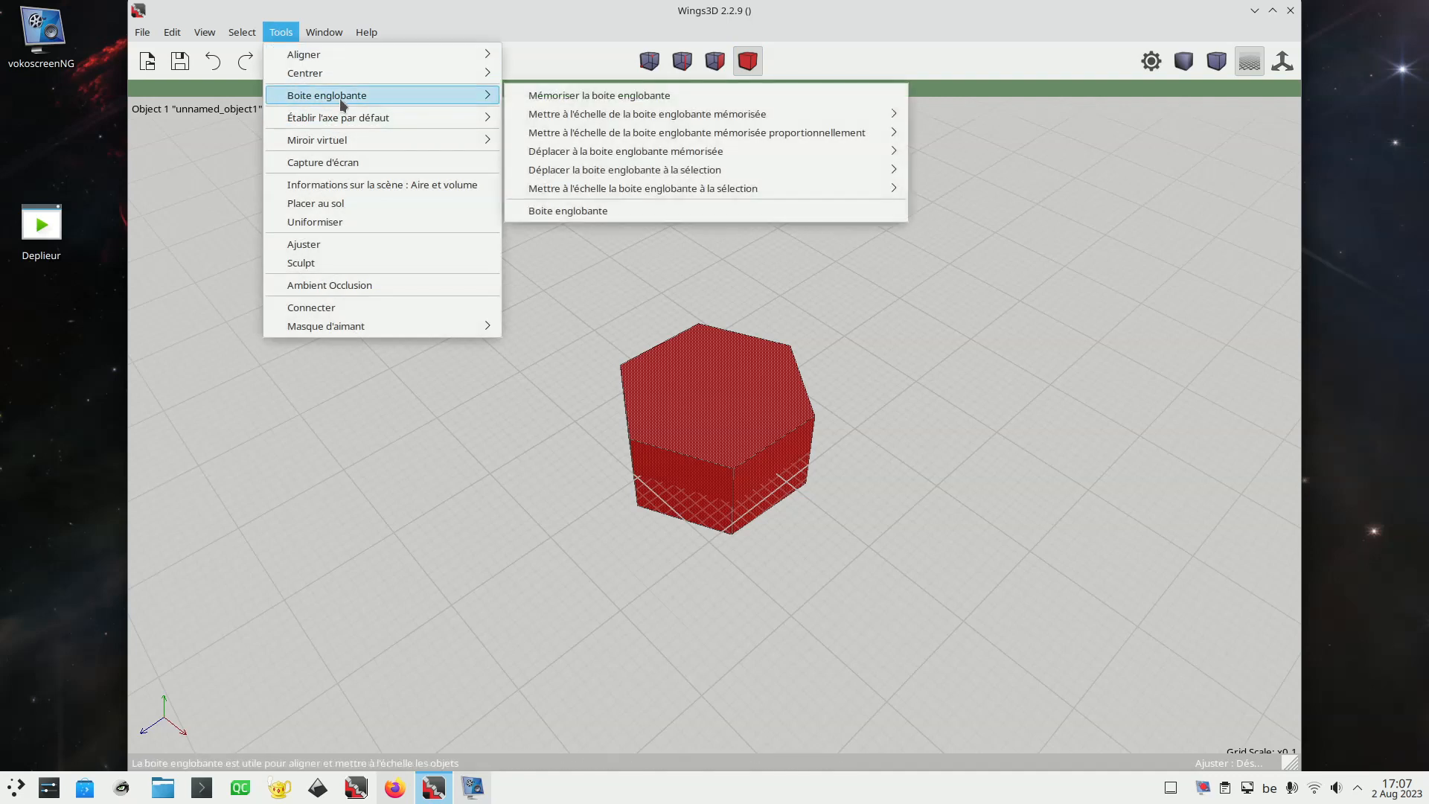
left_click(622, 212)
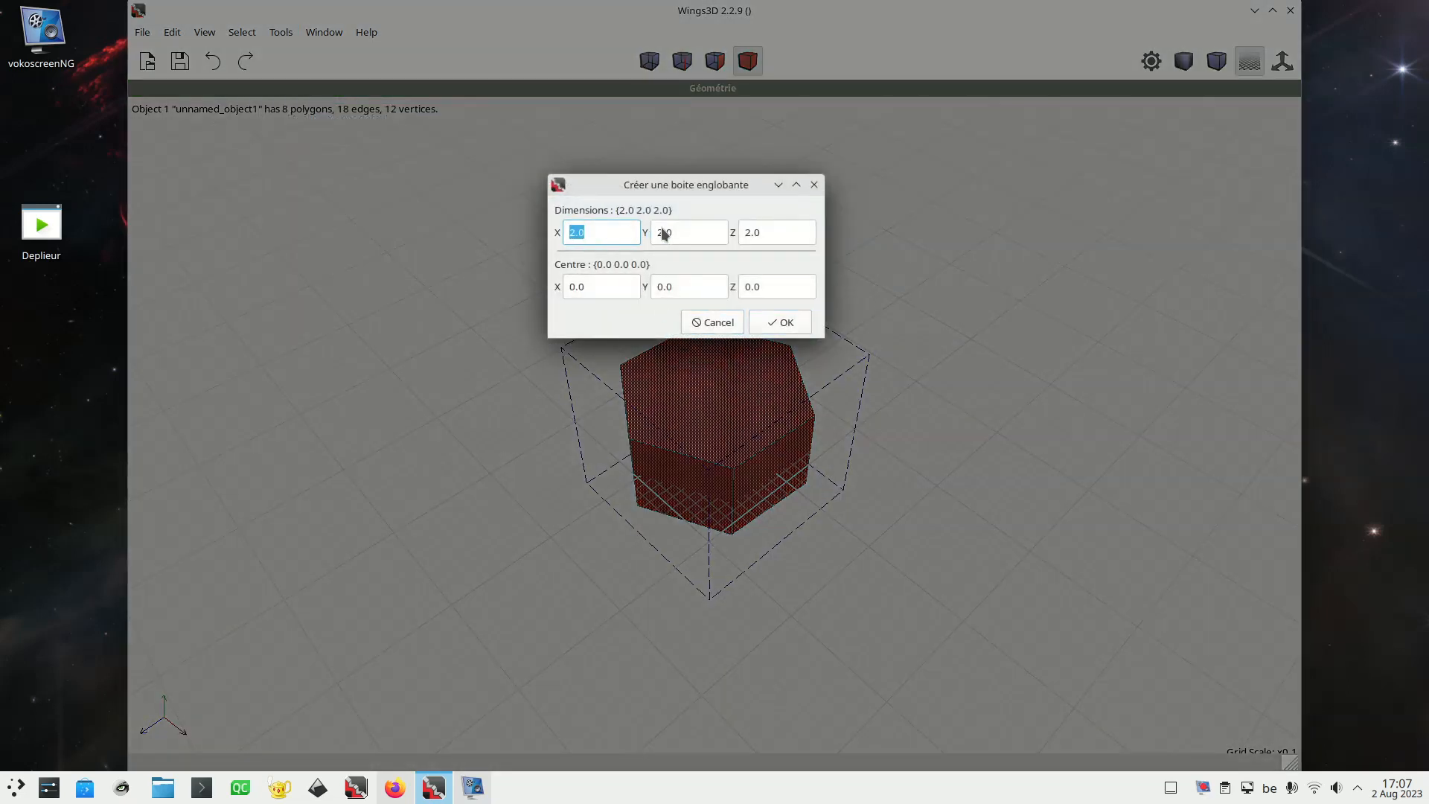
left_click(782, 327)
Scale the bounding box to fit the selected prism on all axes
middle_click(918, 382)
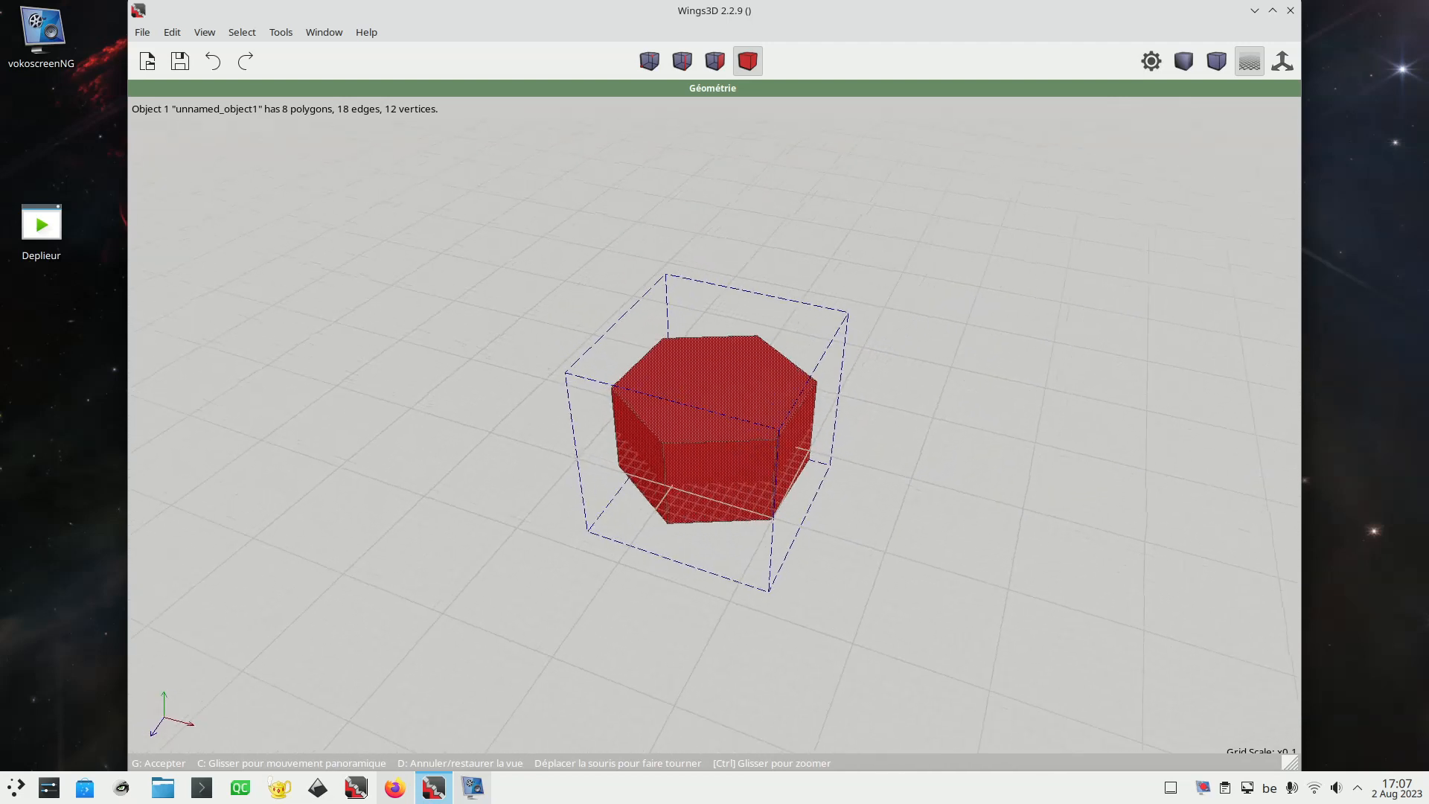
left_click(918, 382)
middle_click(905, 386)
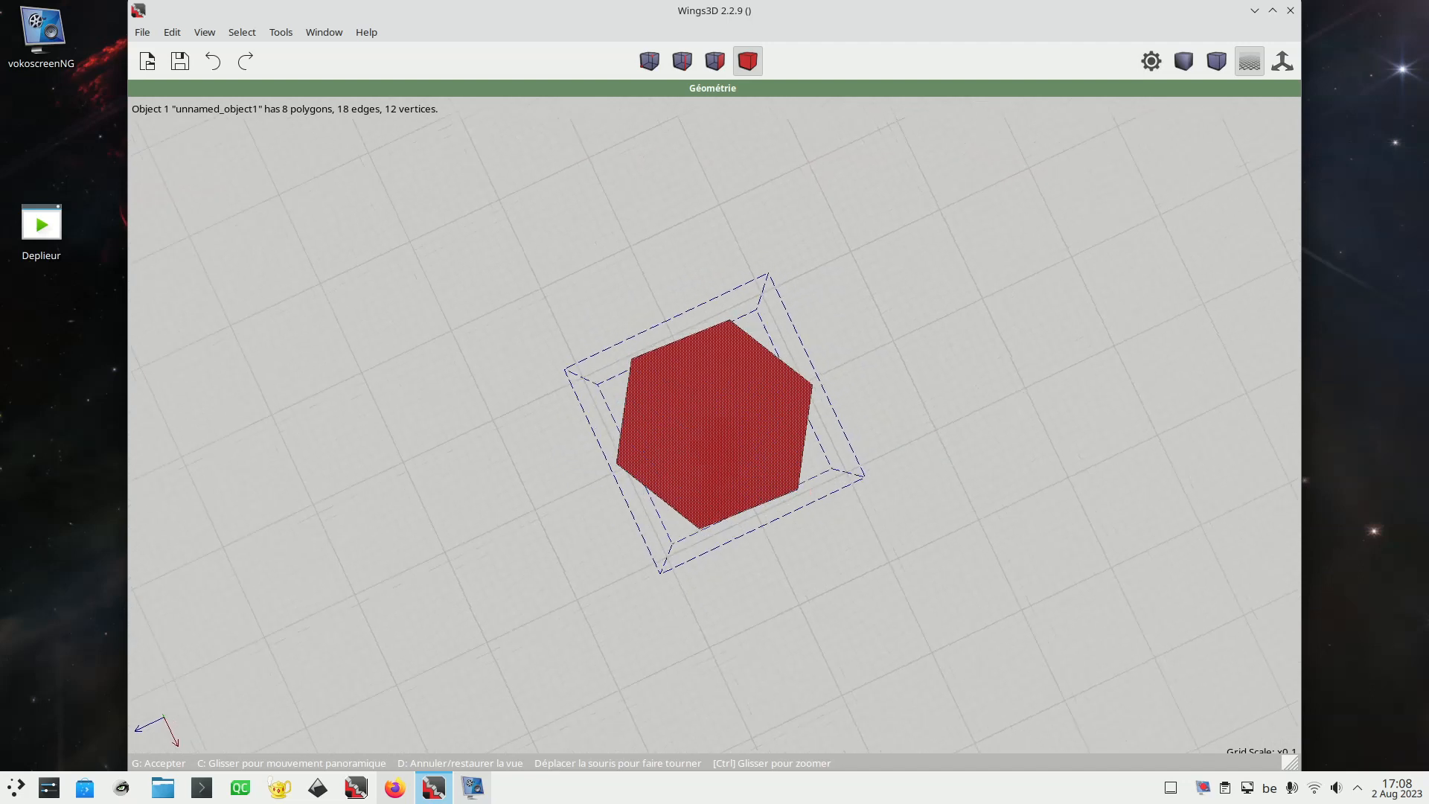
left_click(739, 361)
left_click(741, 401)
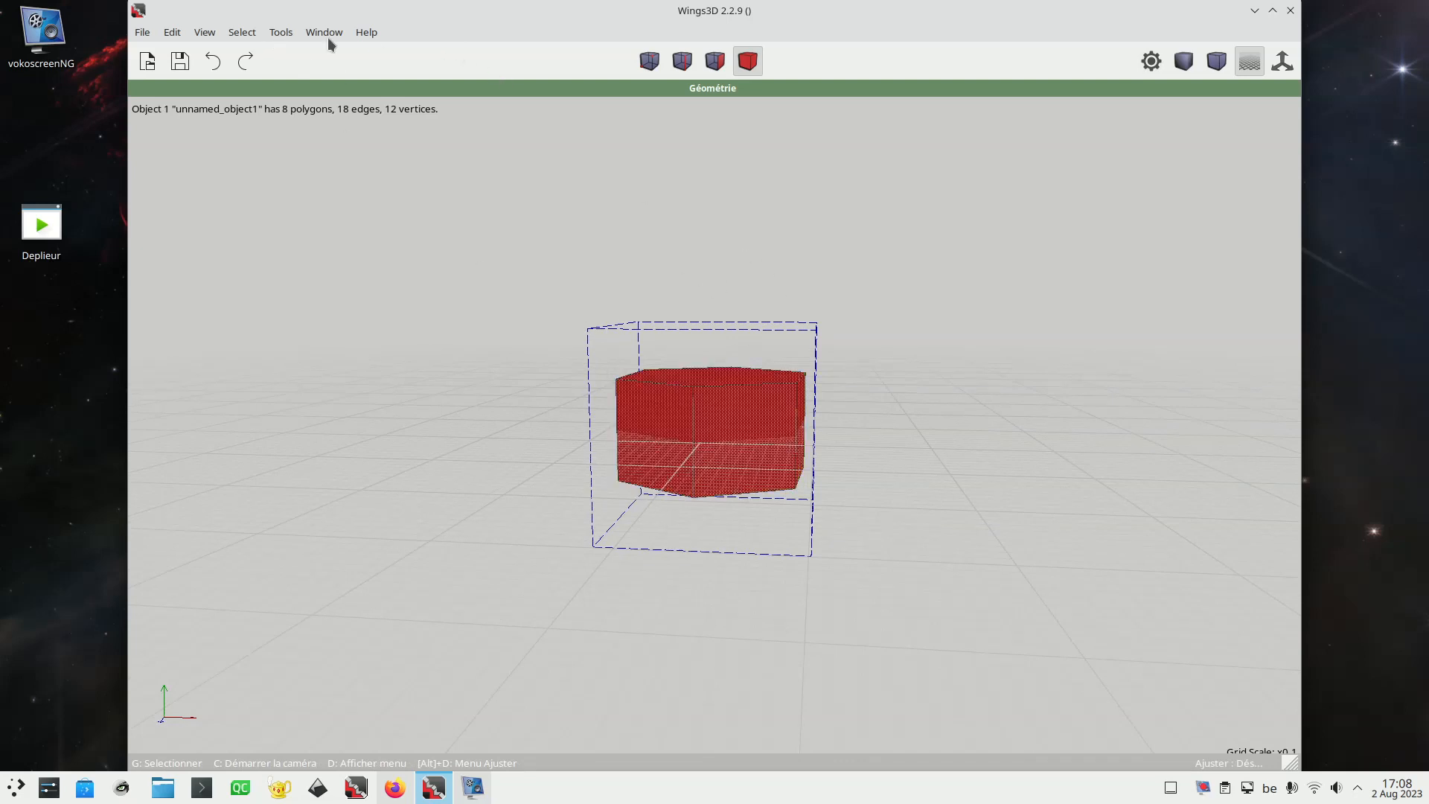
left_click(282, 34)
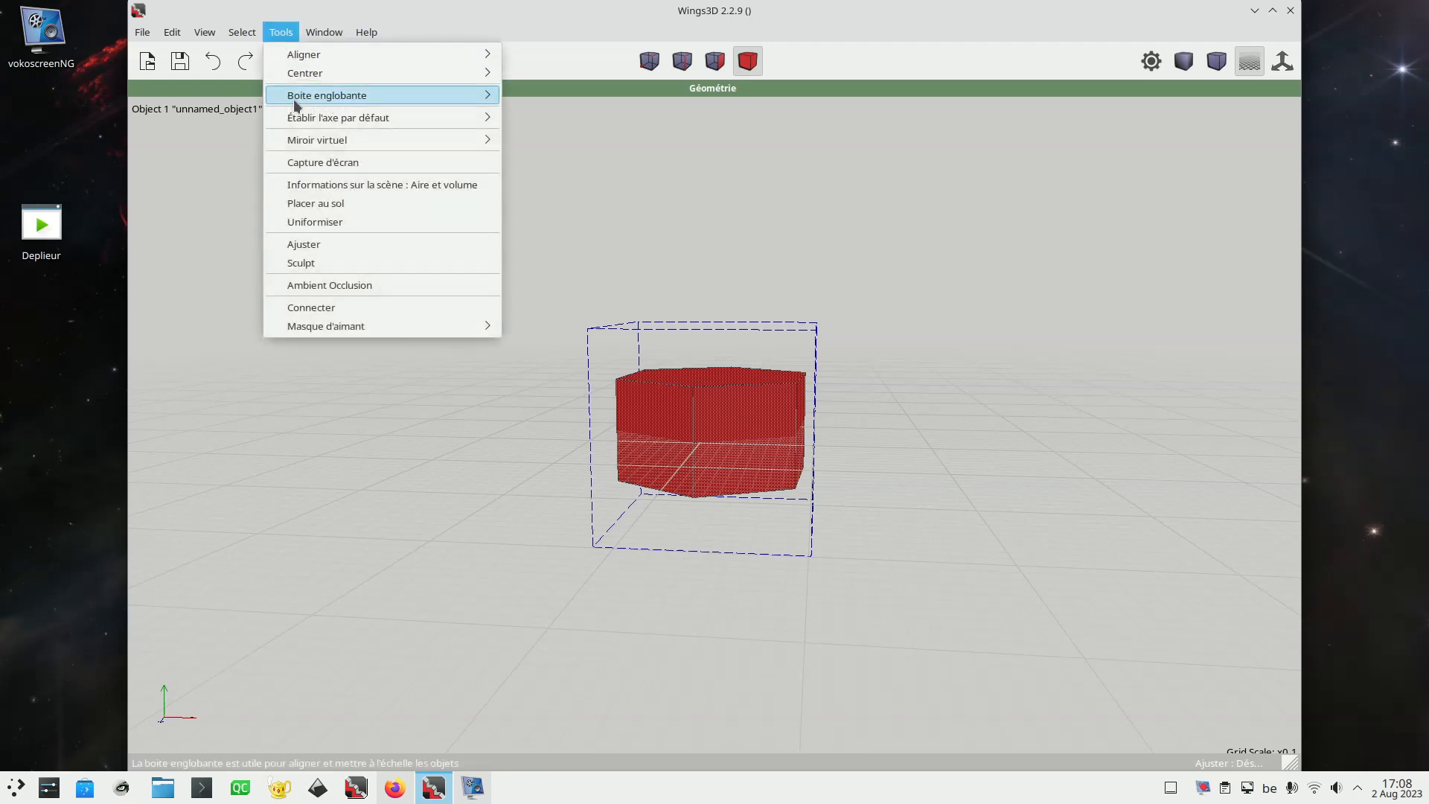
mouse_move(305, 100)
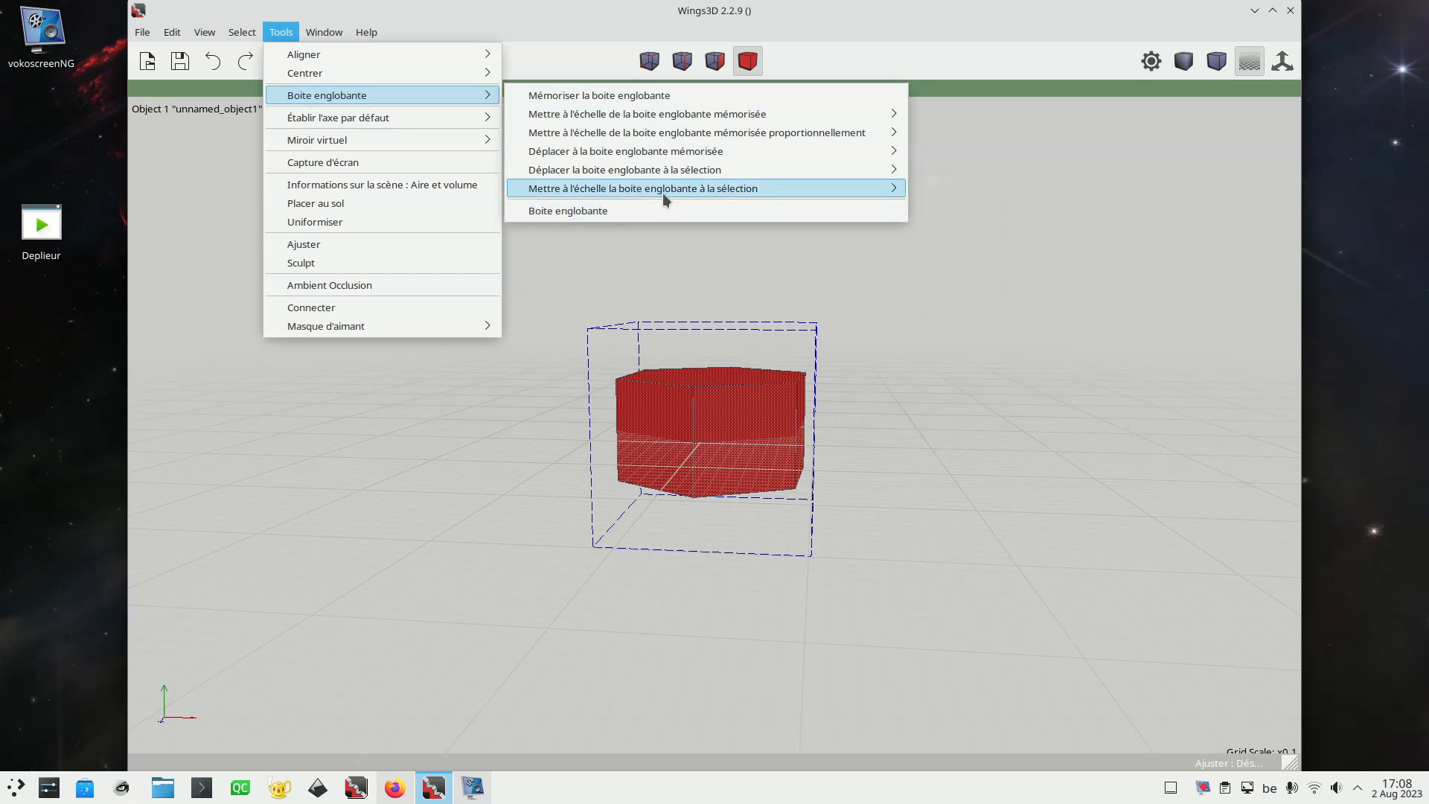
mouse_move(669, 191)
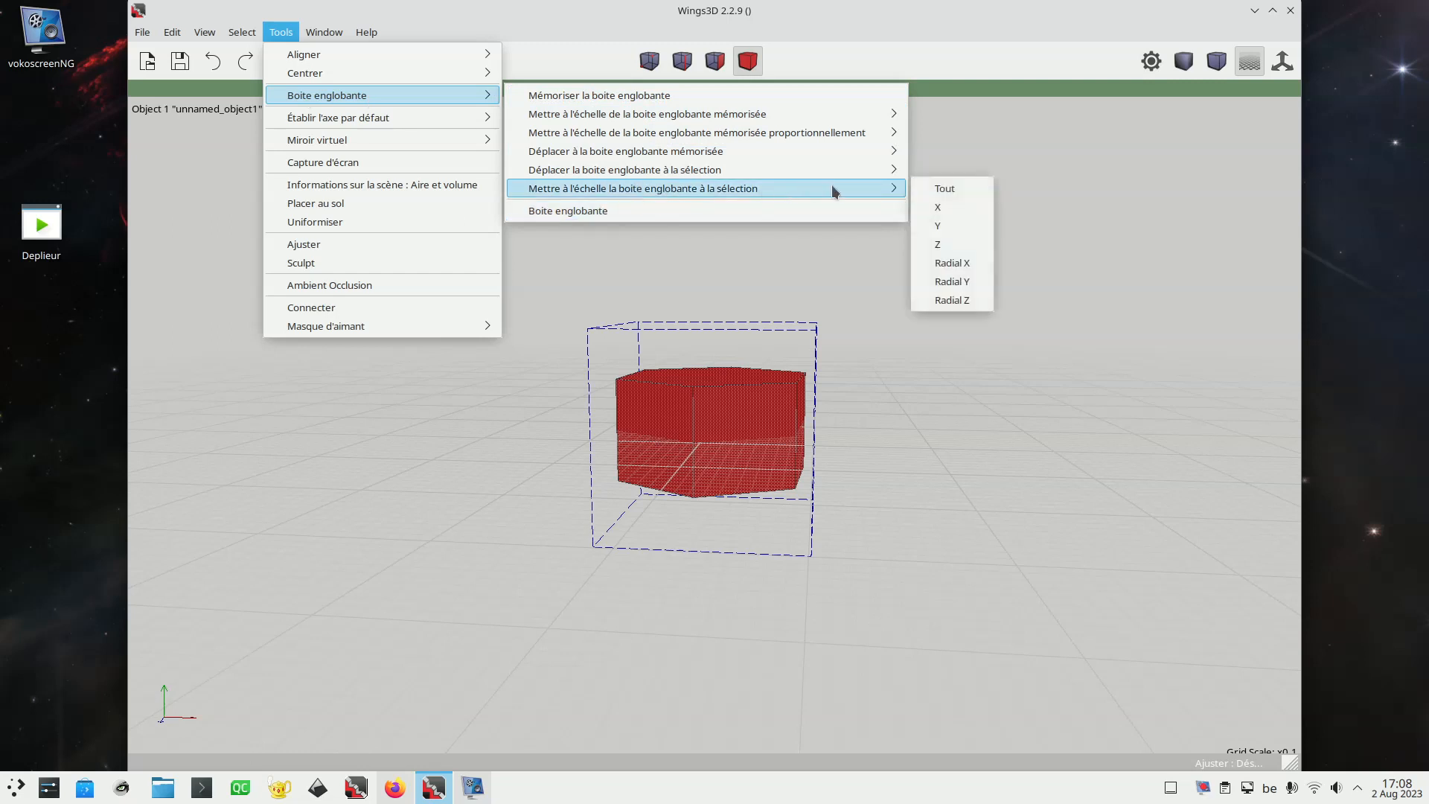
left_click(949, 190)
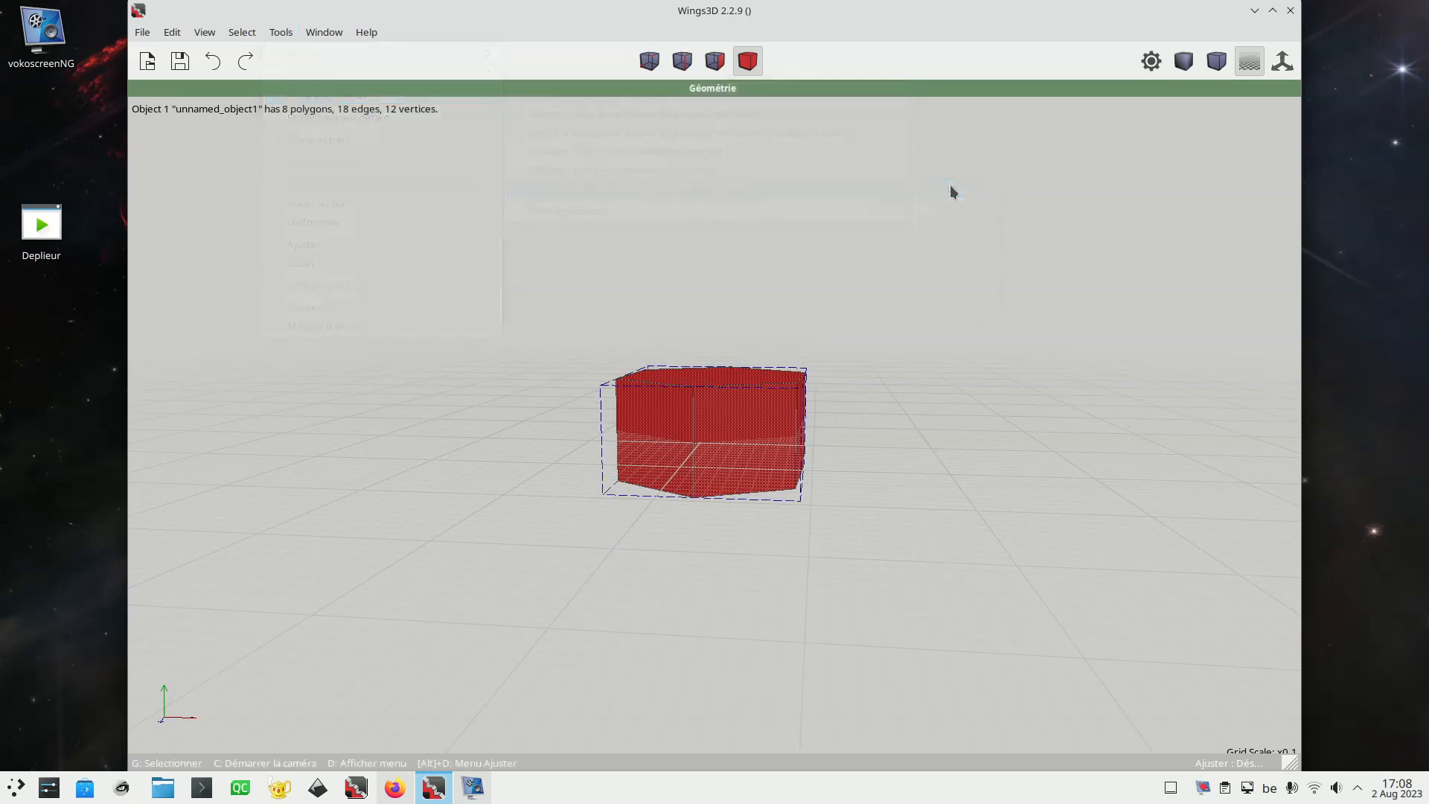
Set the bounding box's Y dimension to 20, leaving X, Z and the centre as they are
middle_click(861, 410)
left_click(754, 339)
left_click(290, 28)
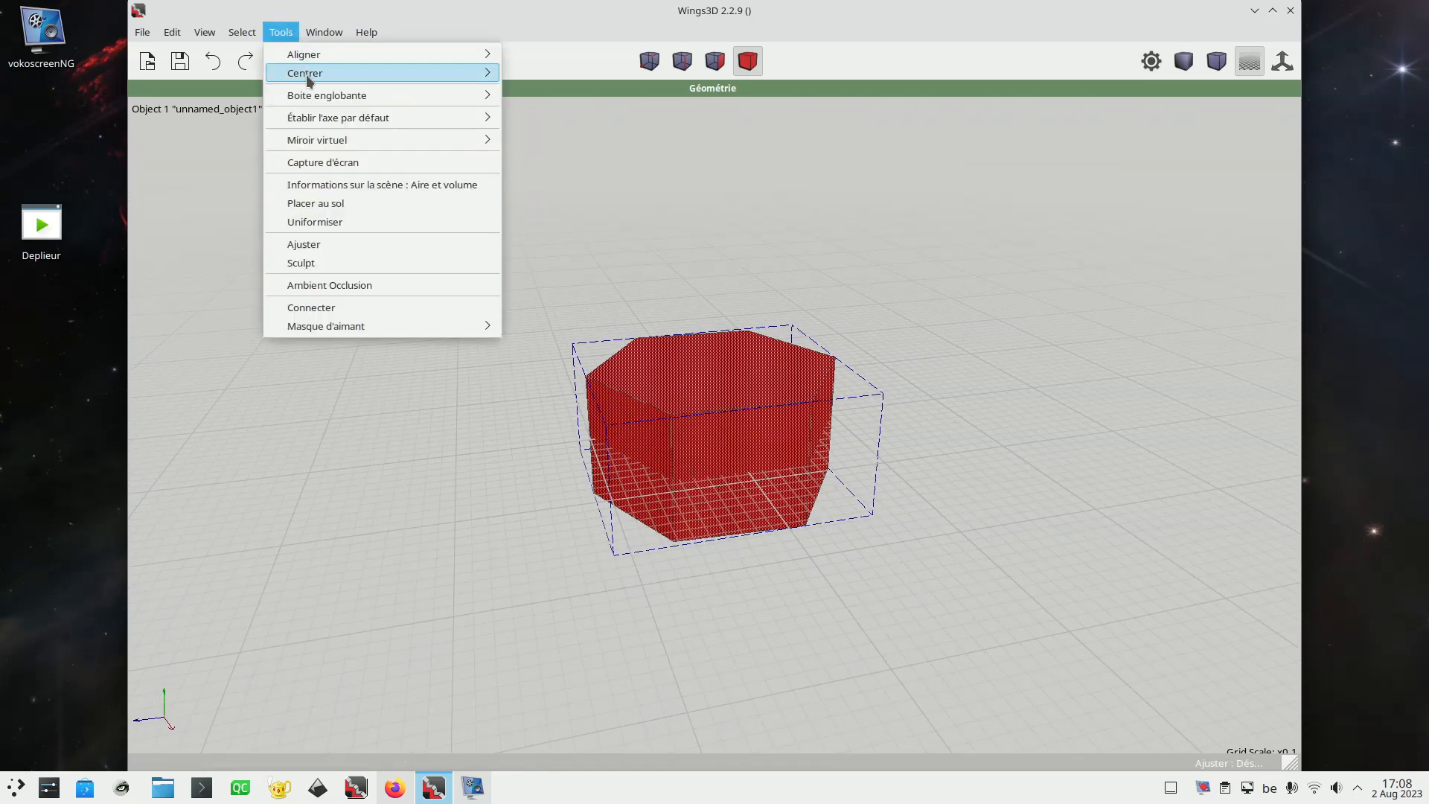
mouse_move(402, 96)
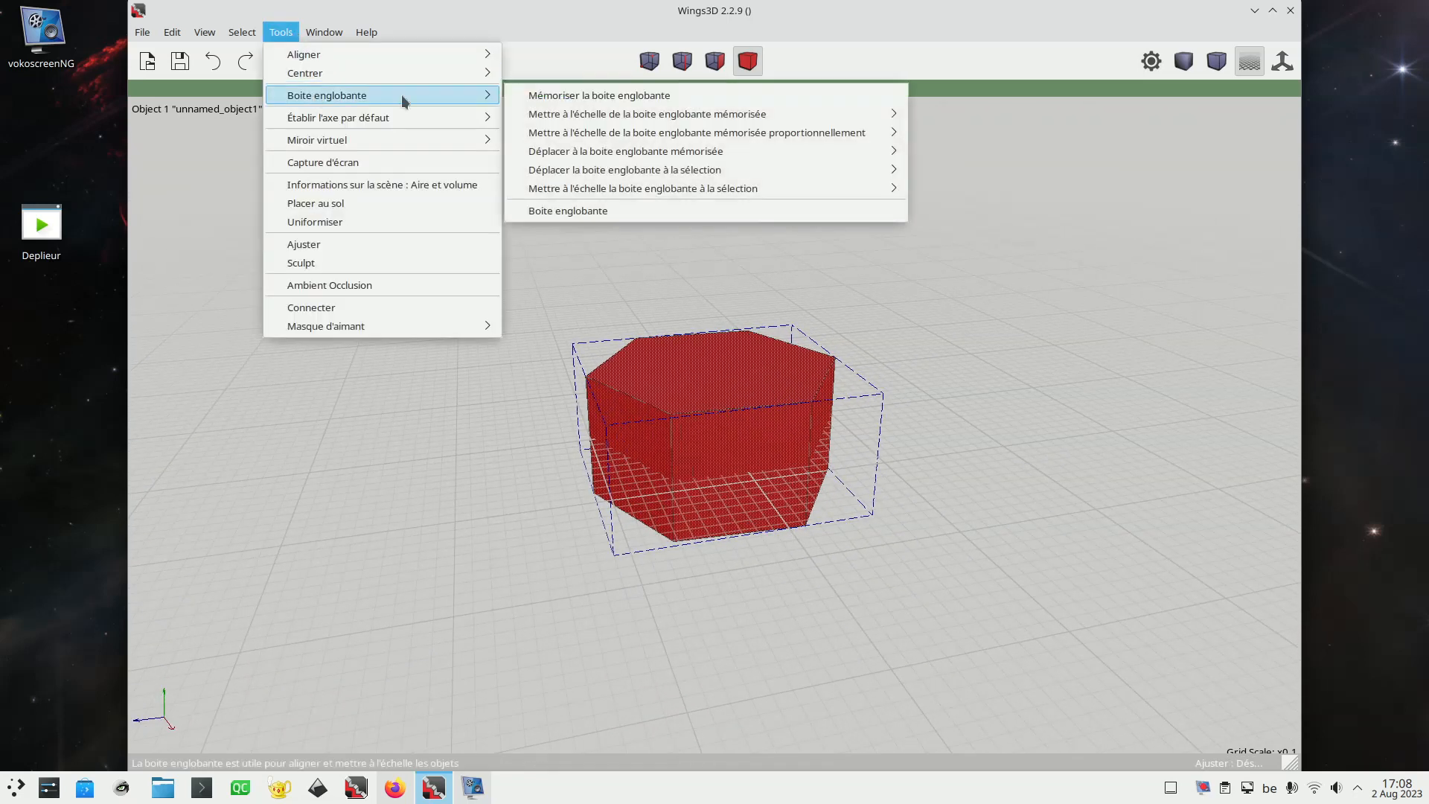
left_click(639, 219)
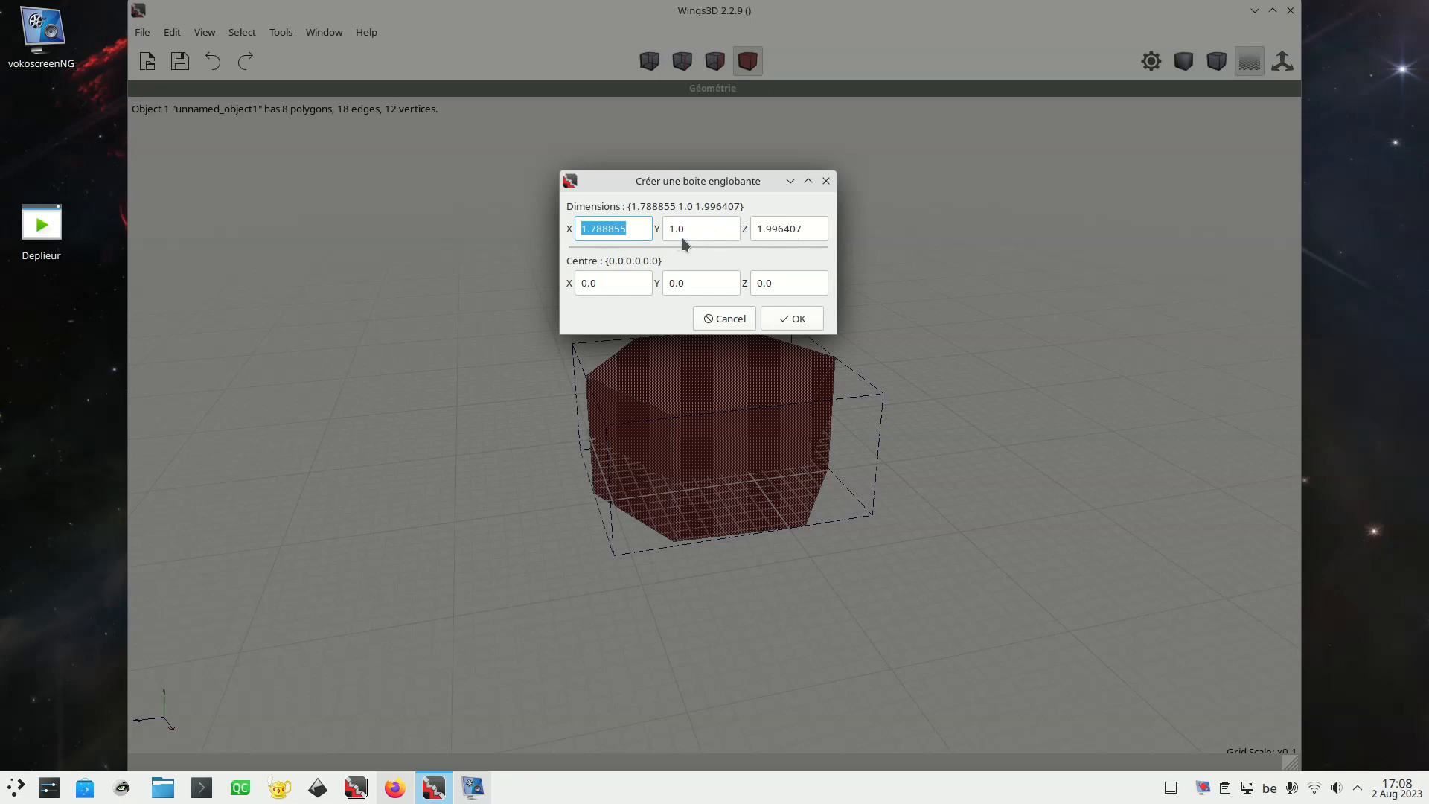
left_click_drag(698, 234, 670, 236)
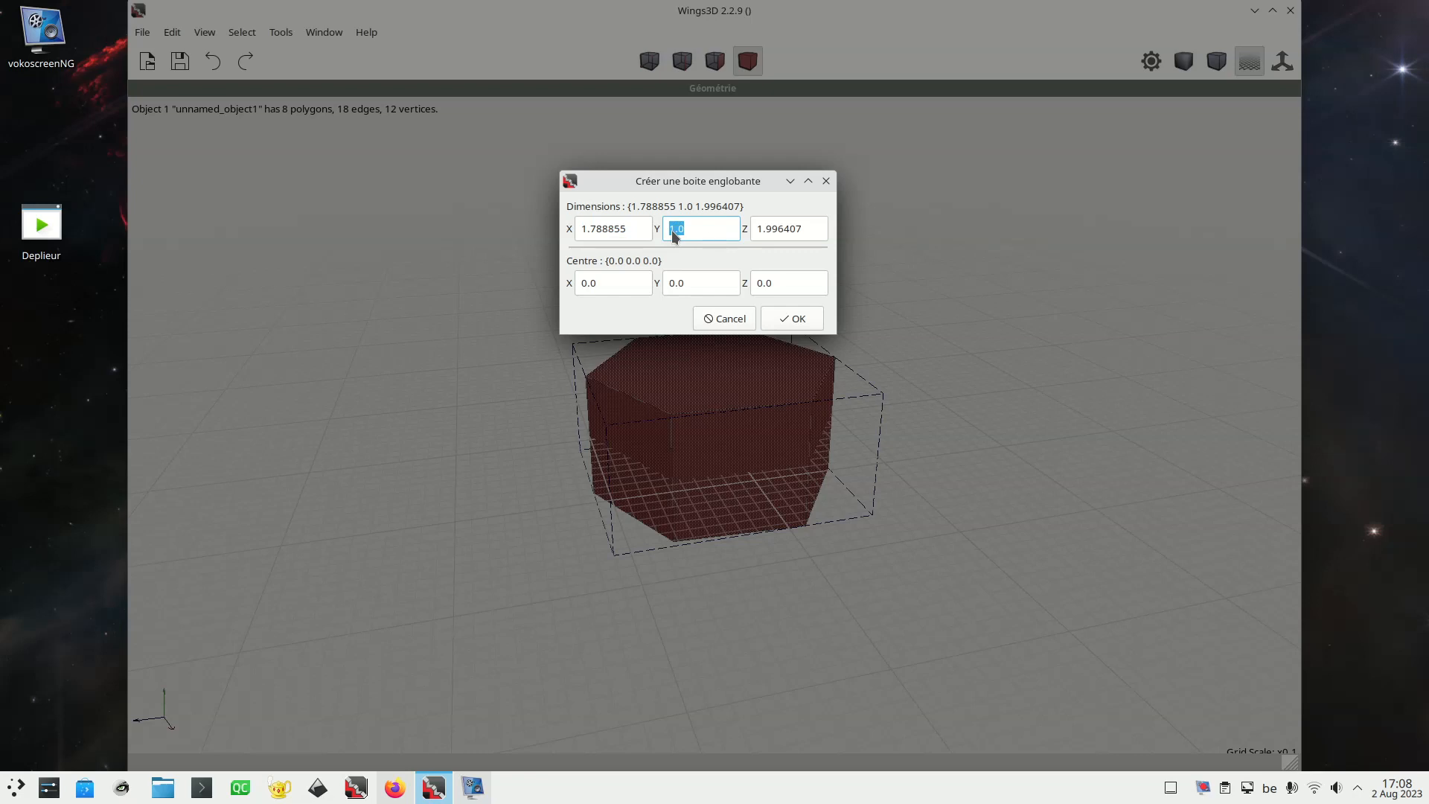
type("20")
left_click(805, 320)
Scale the prism proportionally to the stored bounding box, using the Y axis as reference
scroll(772, 328, "down", 5)
left_click(281, 32)
mouse_move(322, 75)
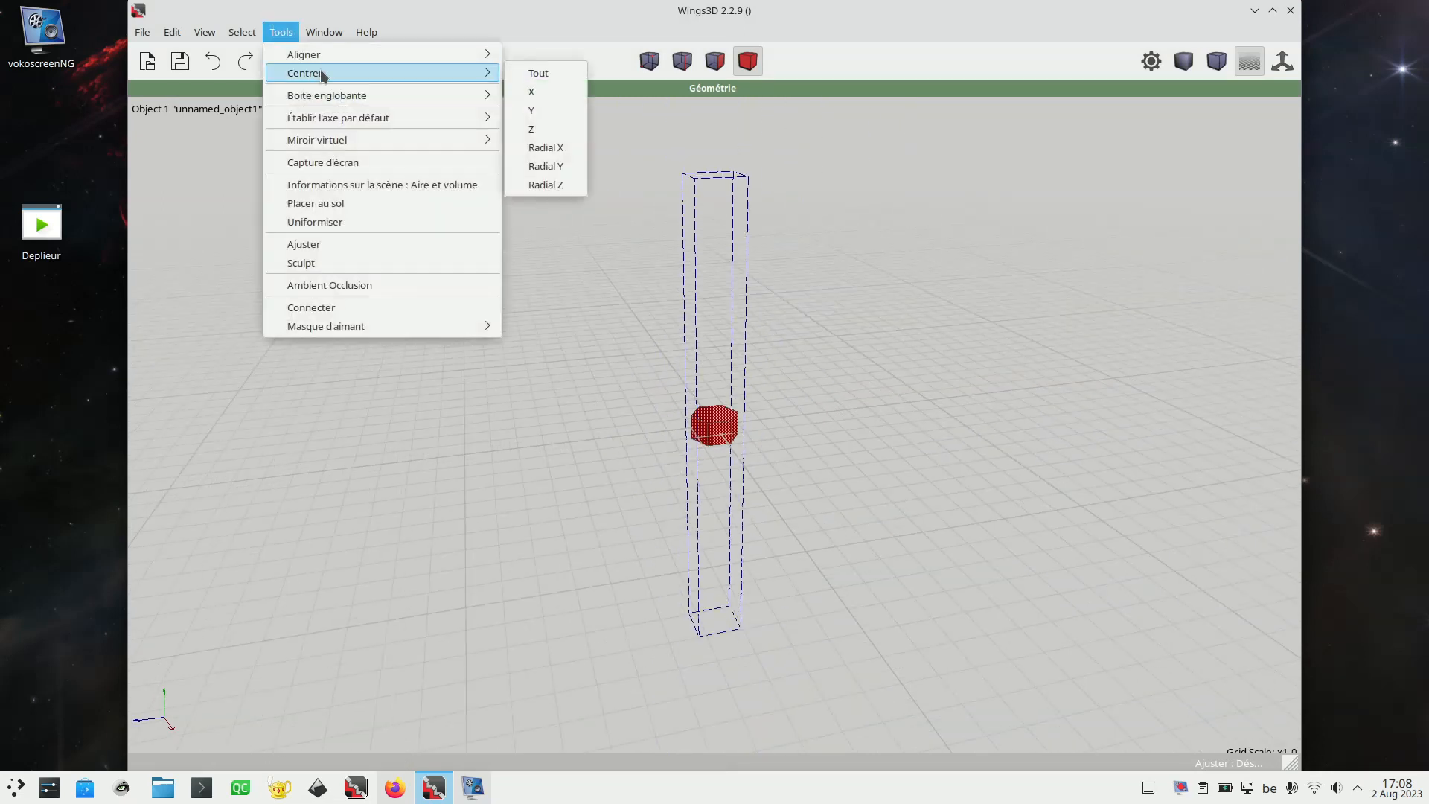
mouse_move(729, 137)
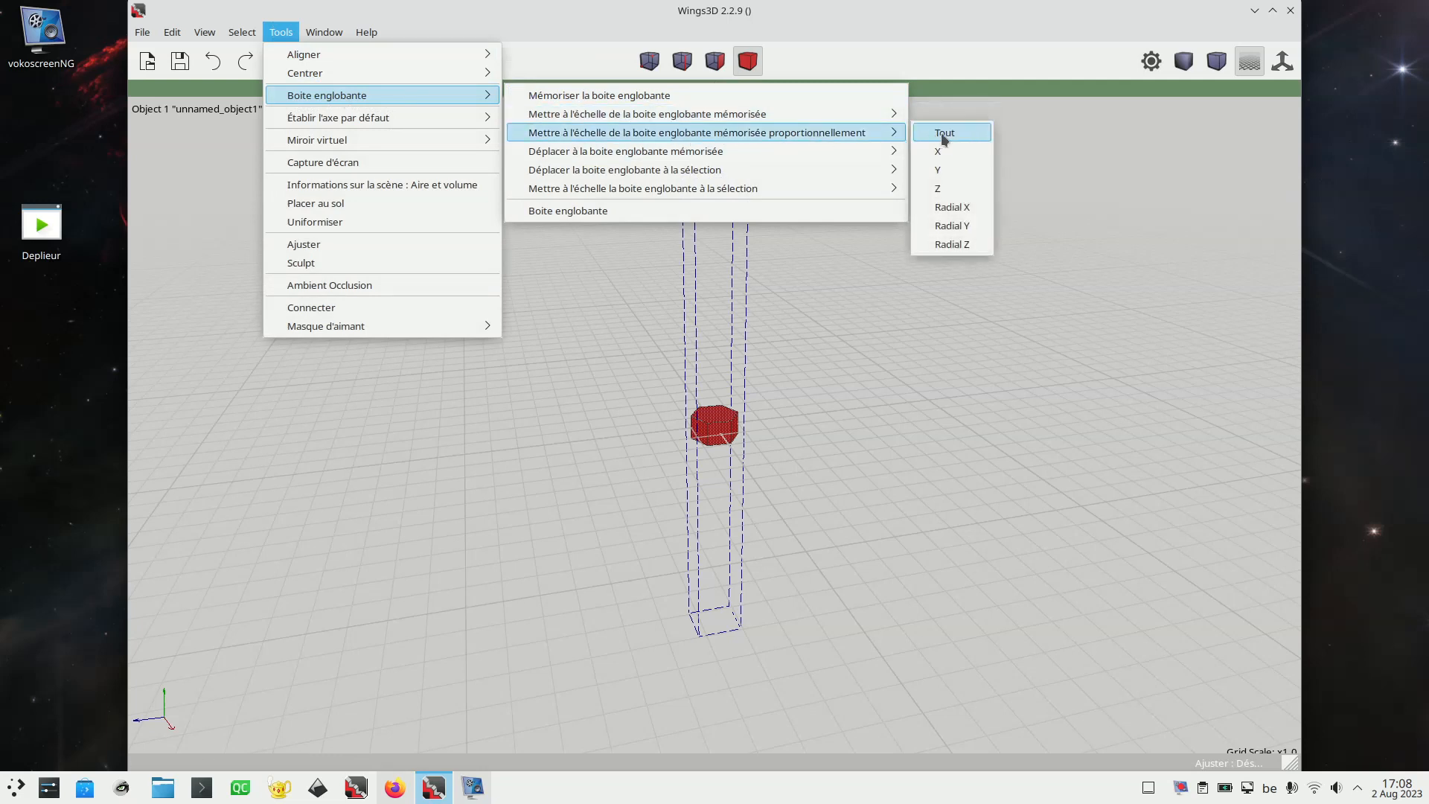
left_click(962, 169)
scroll(745, 335, "down", 5)
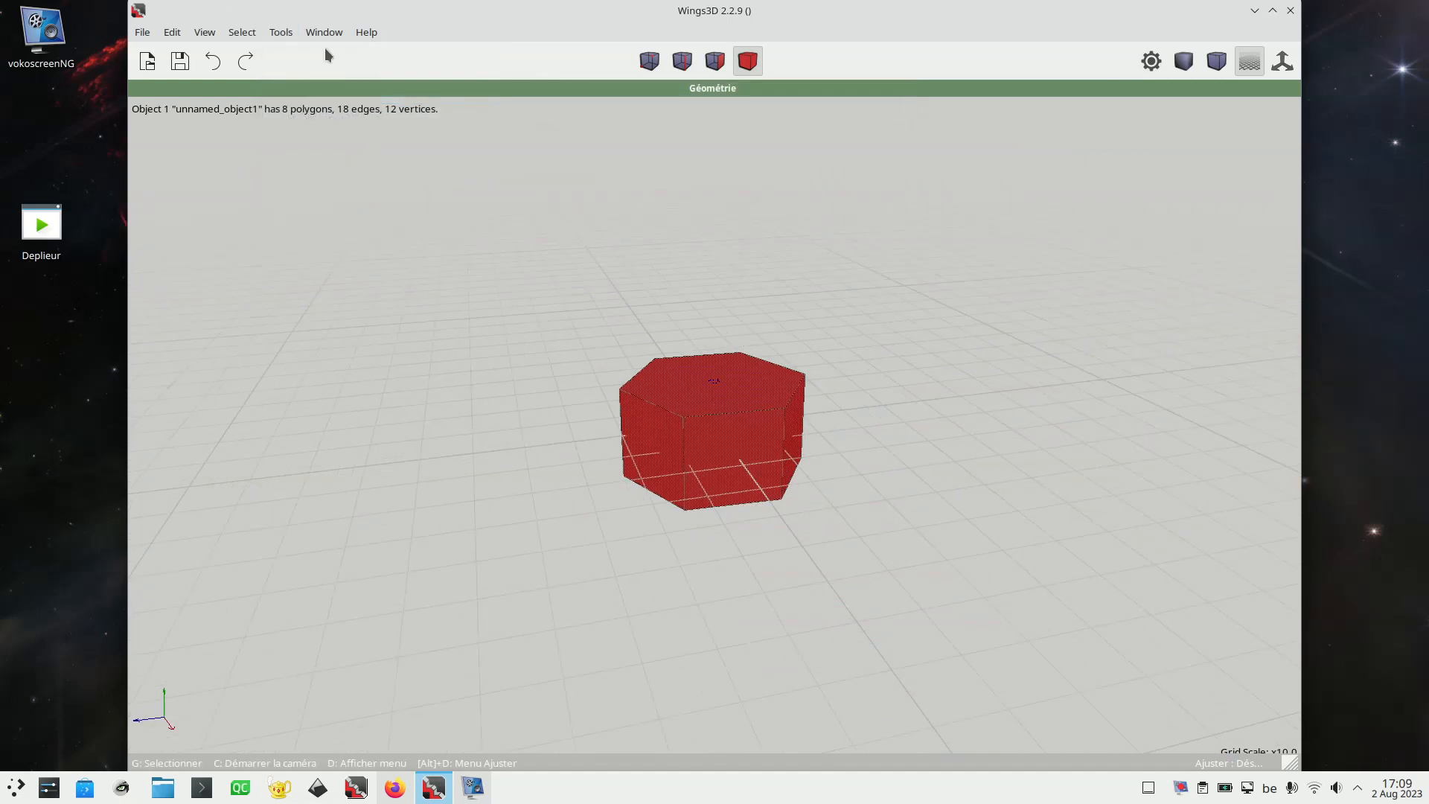
Centre the enlarged prism on all axes and scale the bounding box to fit it on all axes
left_click(283, 33)
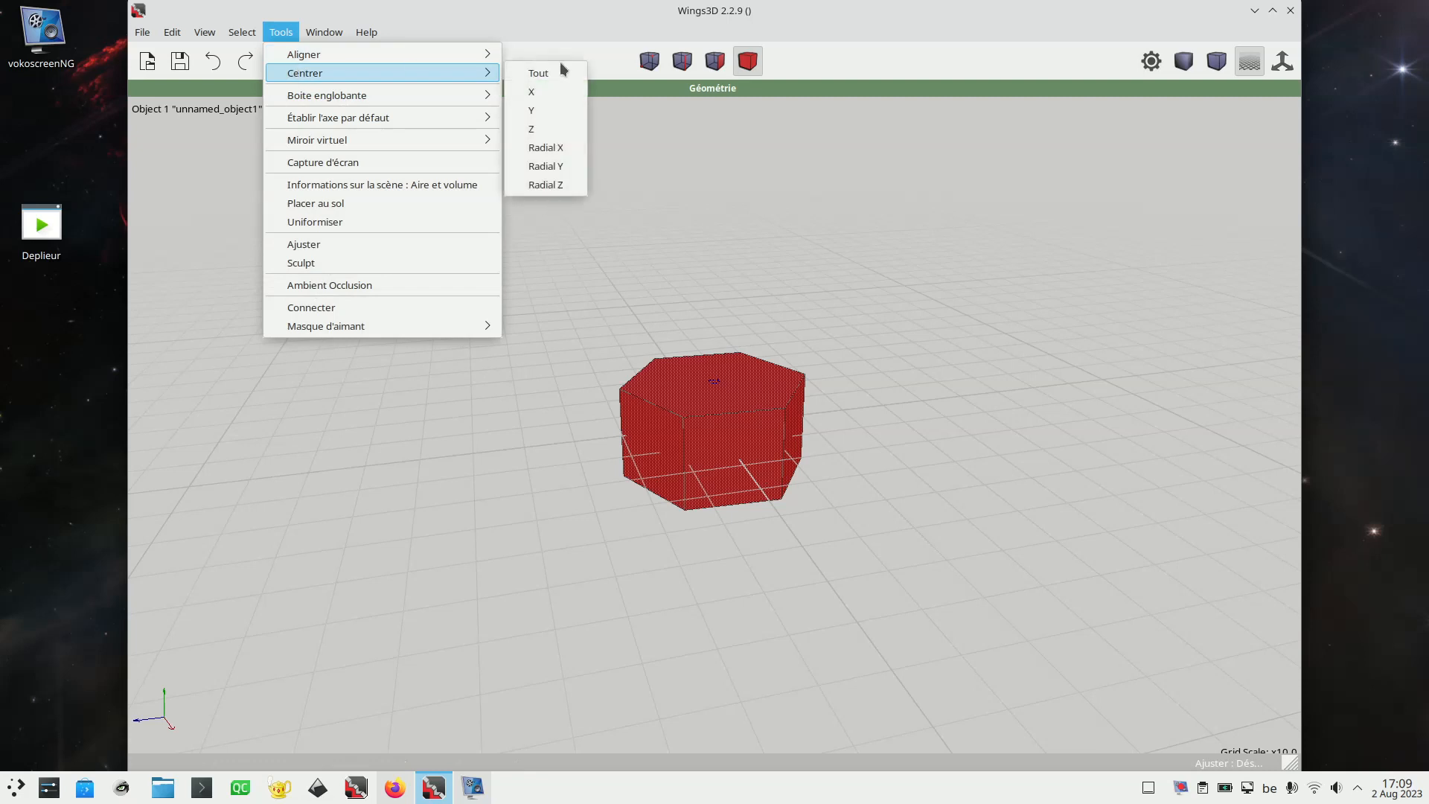
left_click(547, 82)
left_click(281, 32)
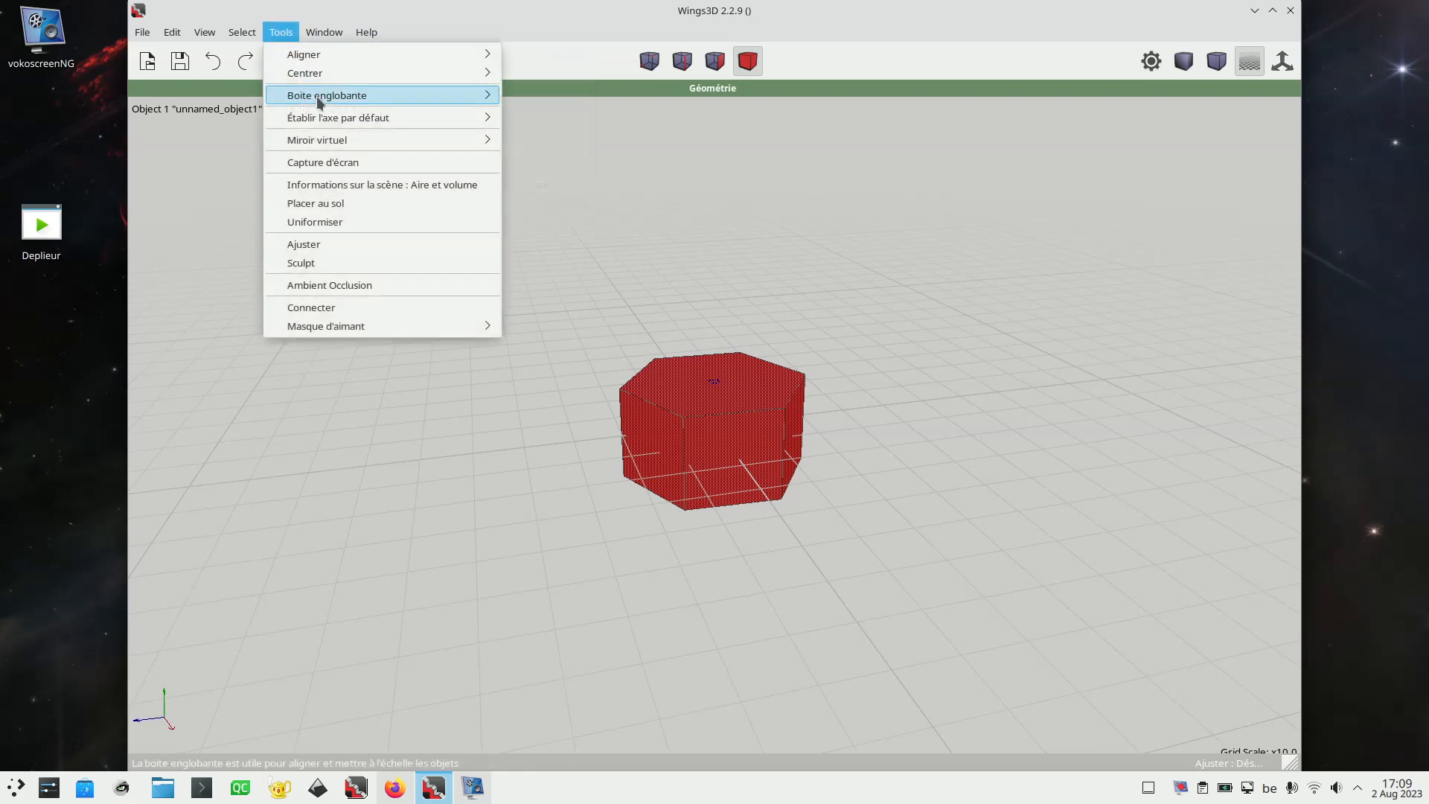
mouse_move(651, 189)
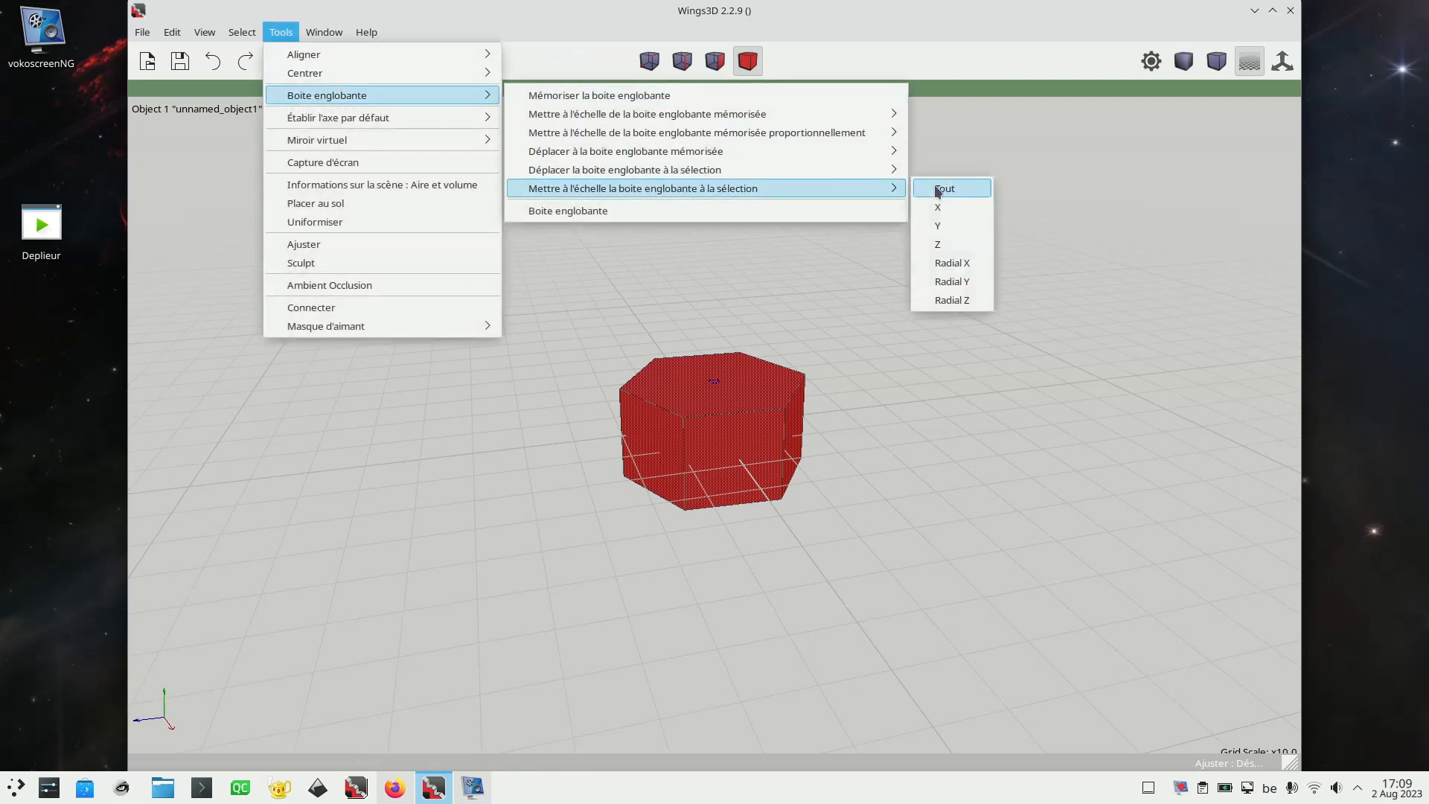
left_click(936, 189)
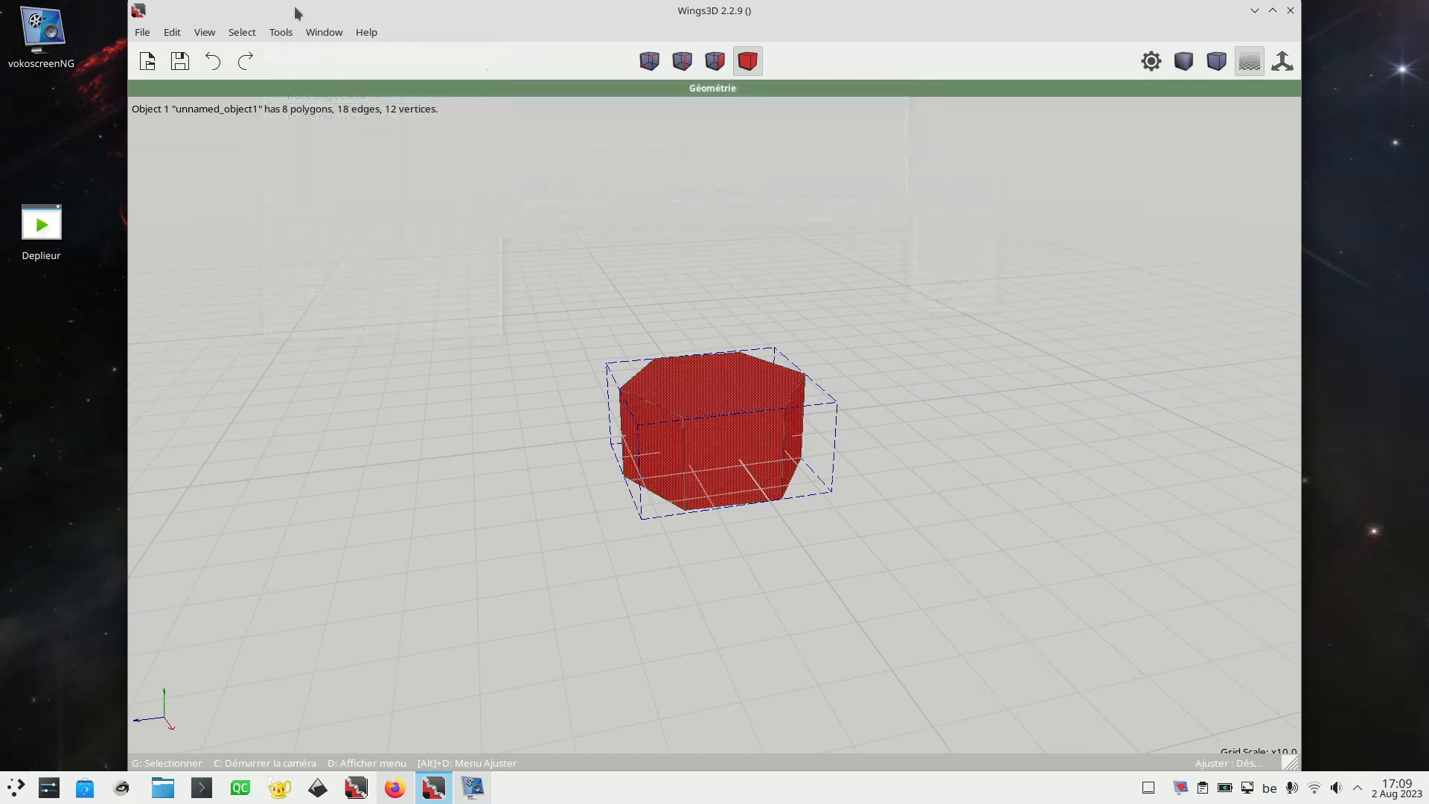
Round the bounding box dimensions by setting X to 36 and Z to 40
left_click(280, 33)
mouse_move(316, 94)
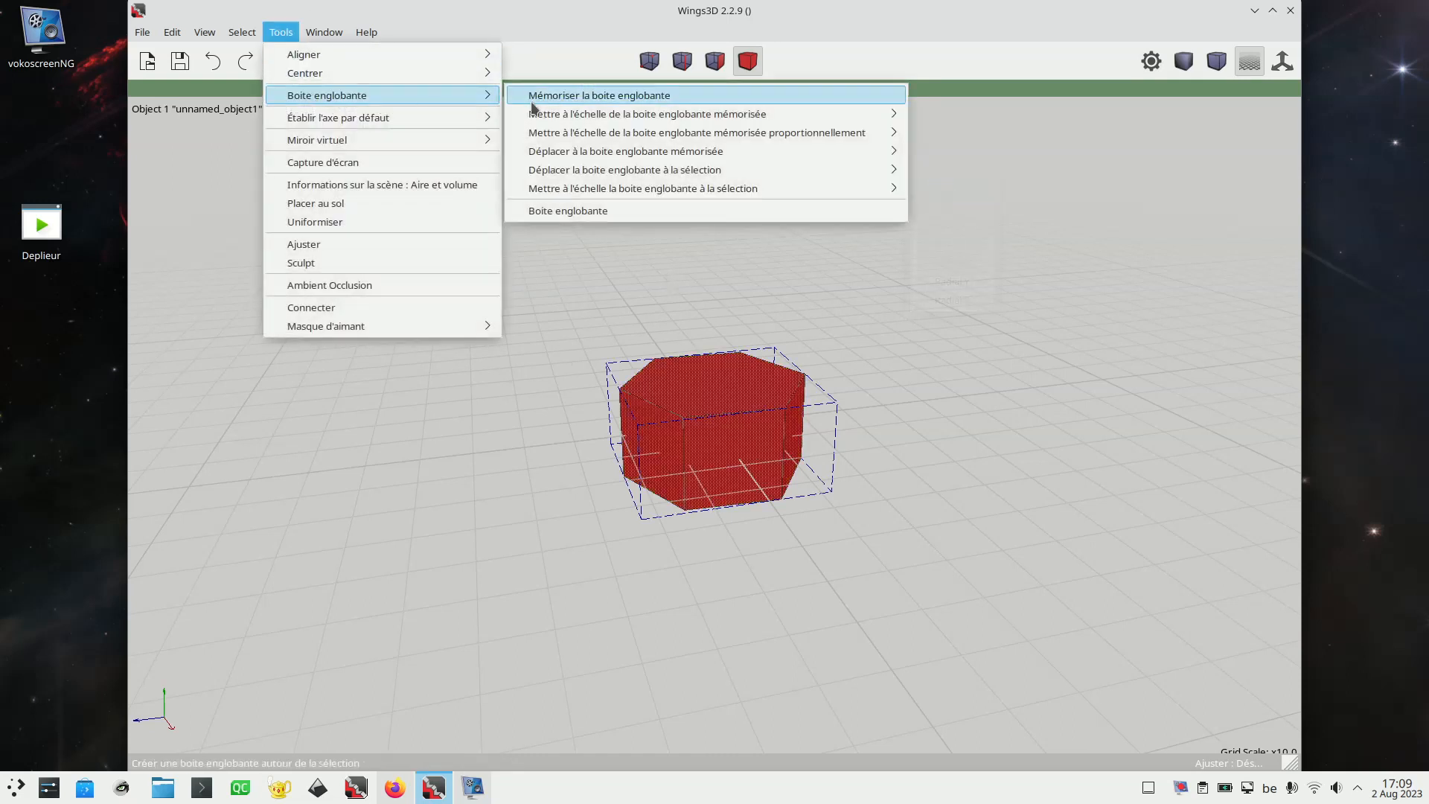
left_click(635, 211)
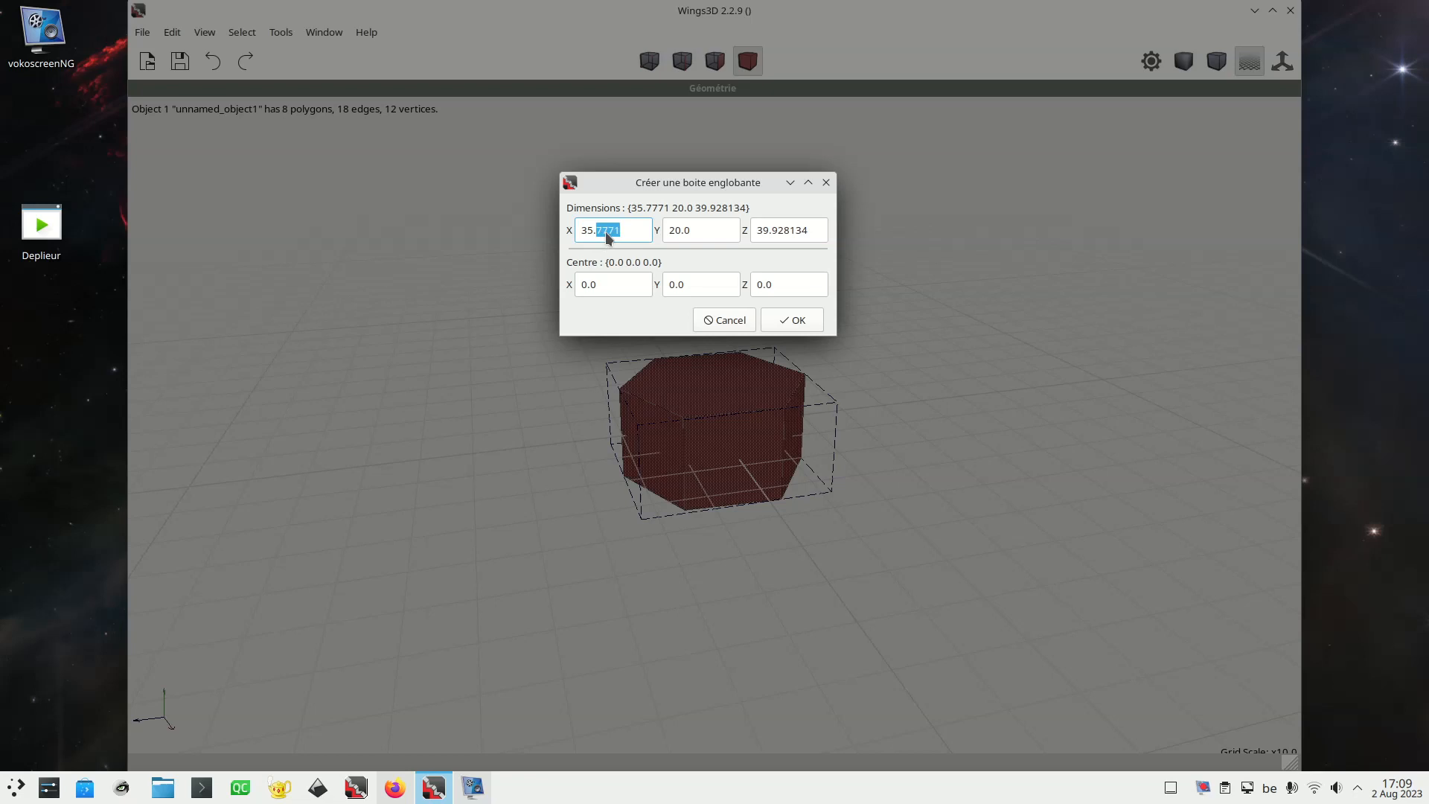
type("36")
double_click(779, 231)
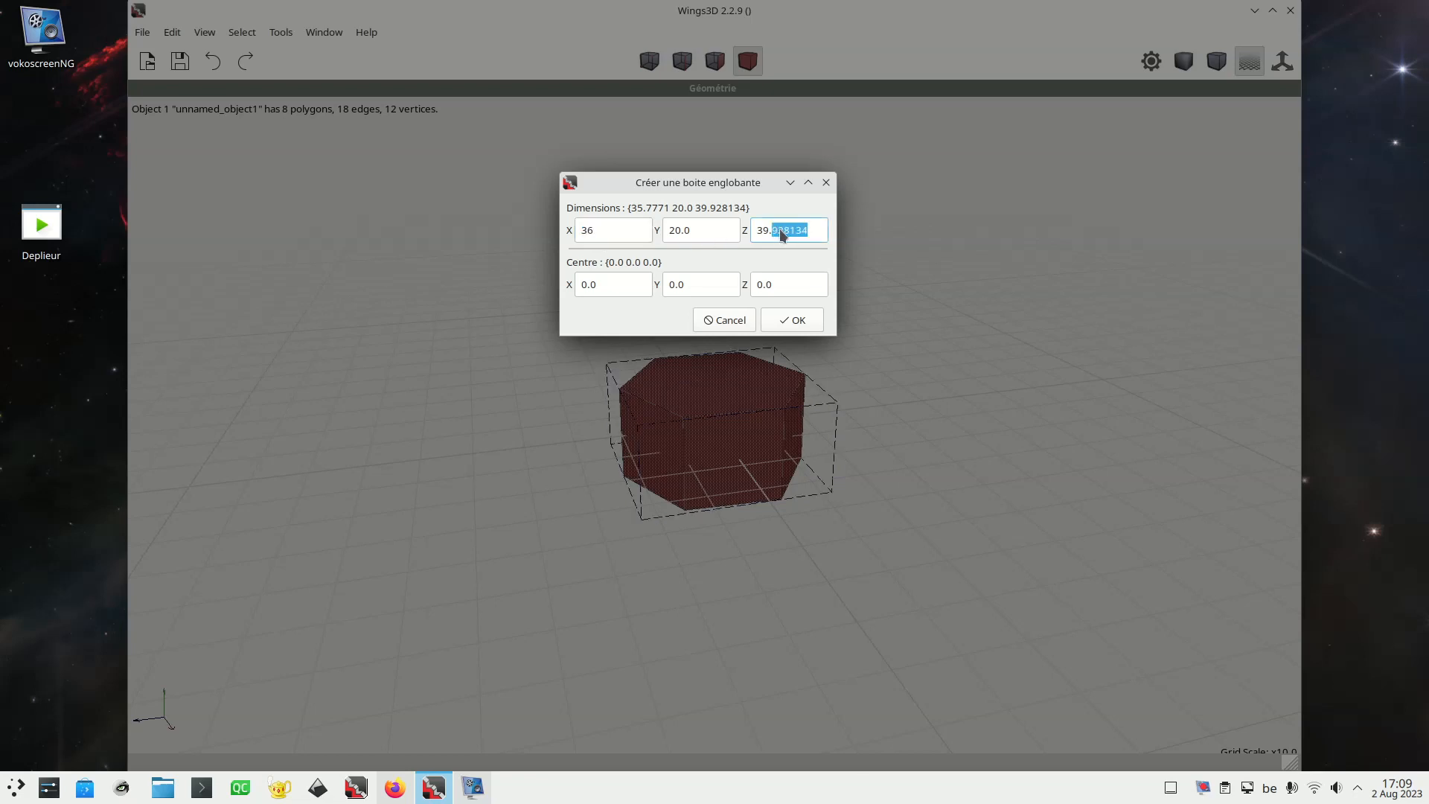
type("40")
left_click(785, 322)
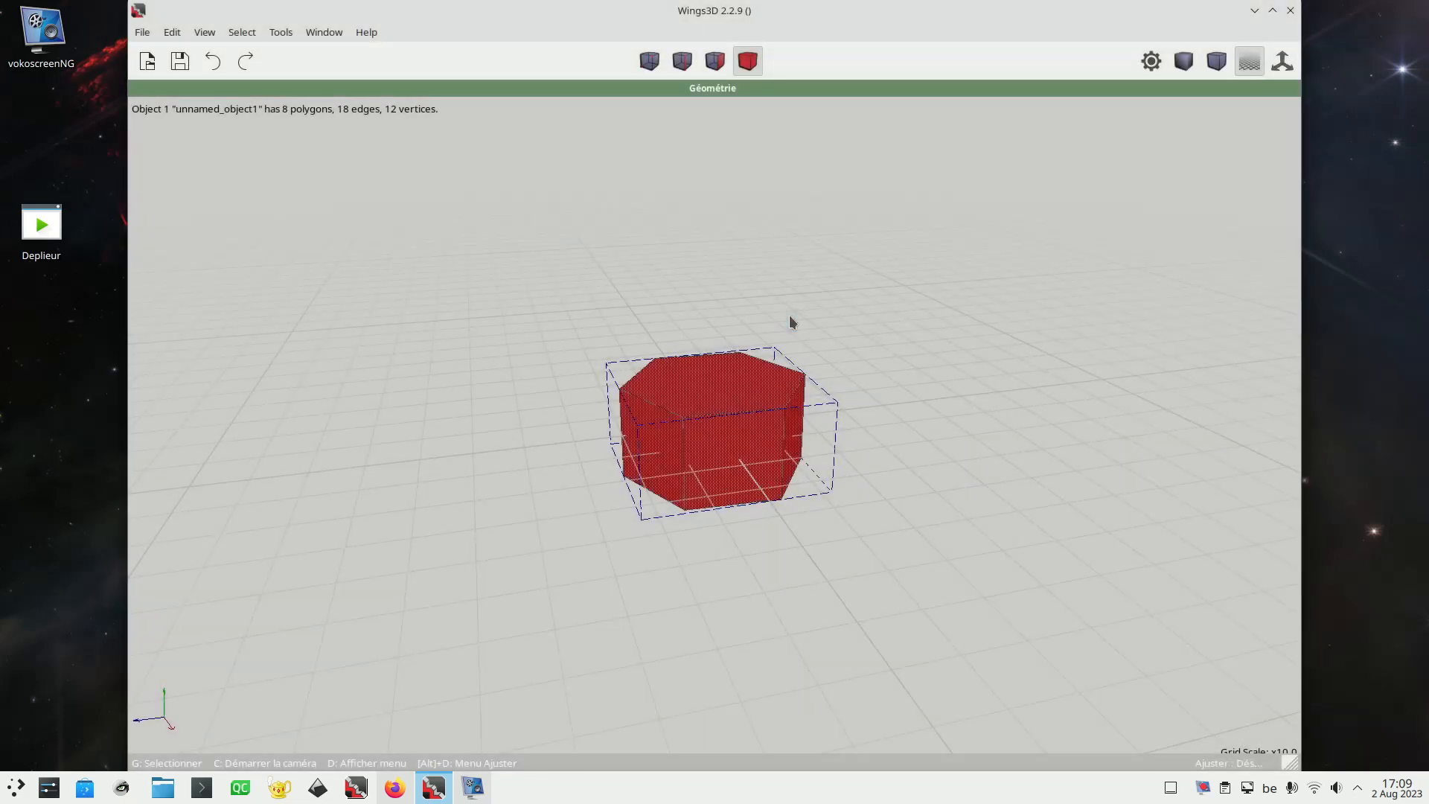
Scale the prism non-proportionally to the stored bounding box on all axes
left_click(283, 33)
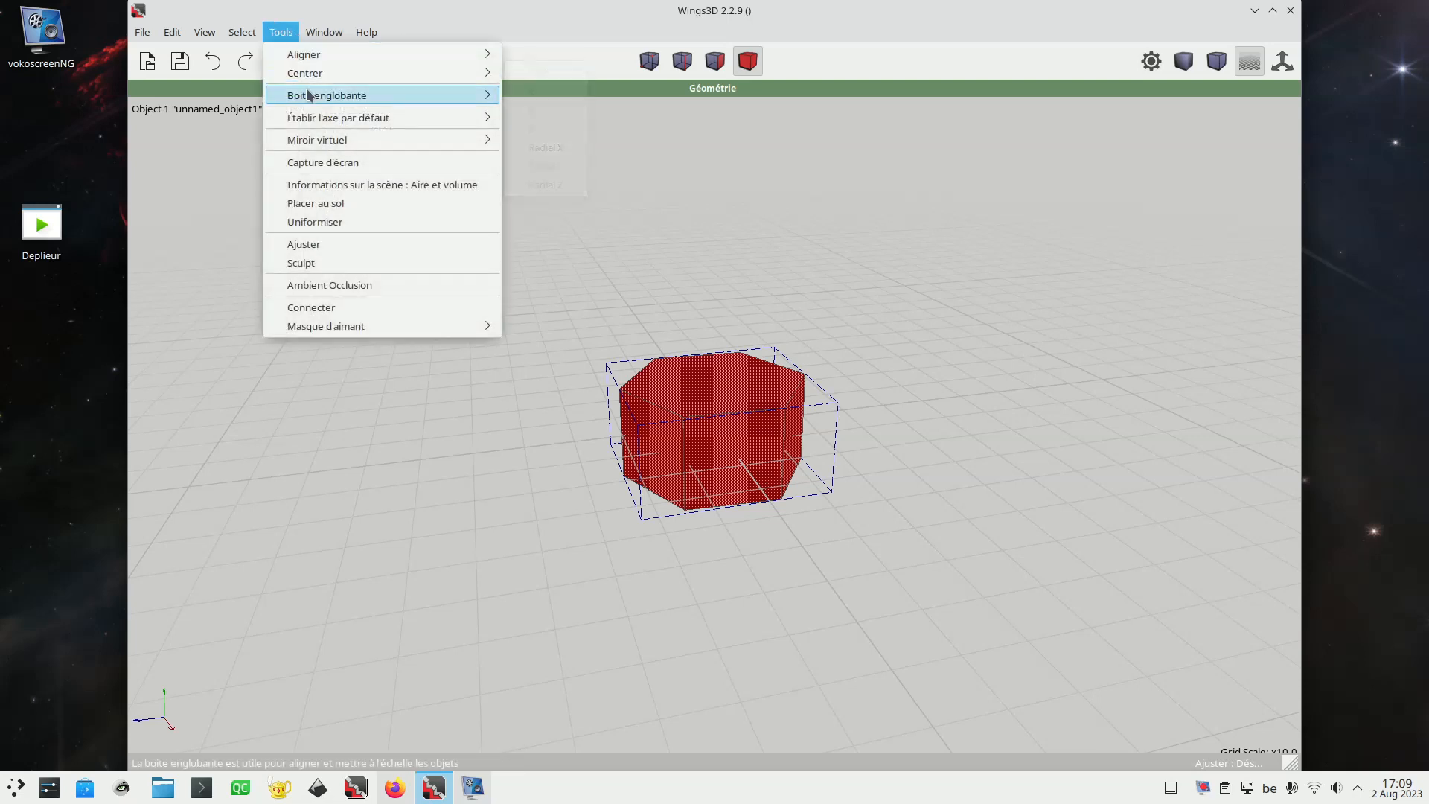
mouse_move(312, 96)
mouse_move(665, 135)
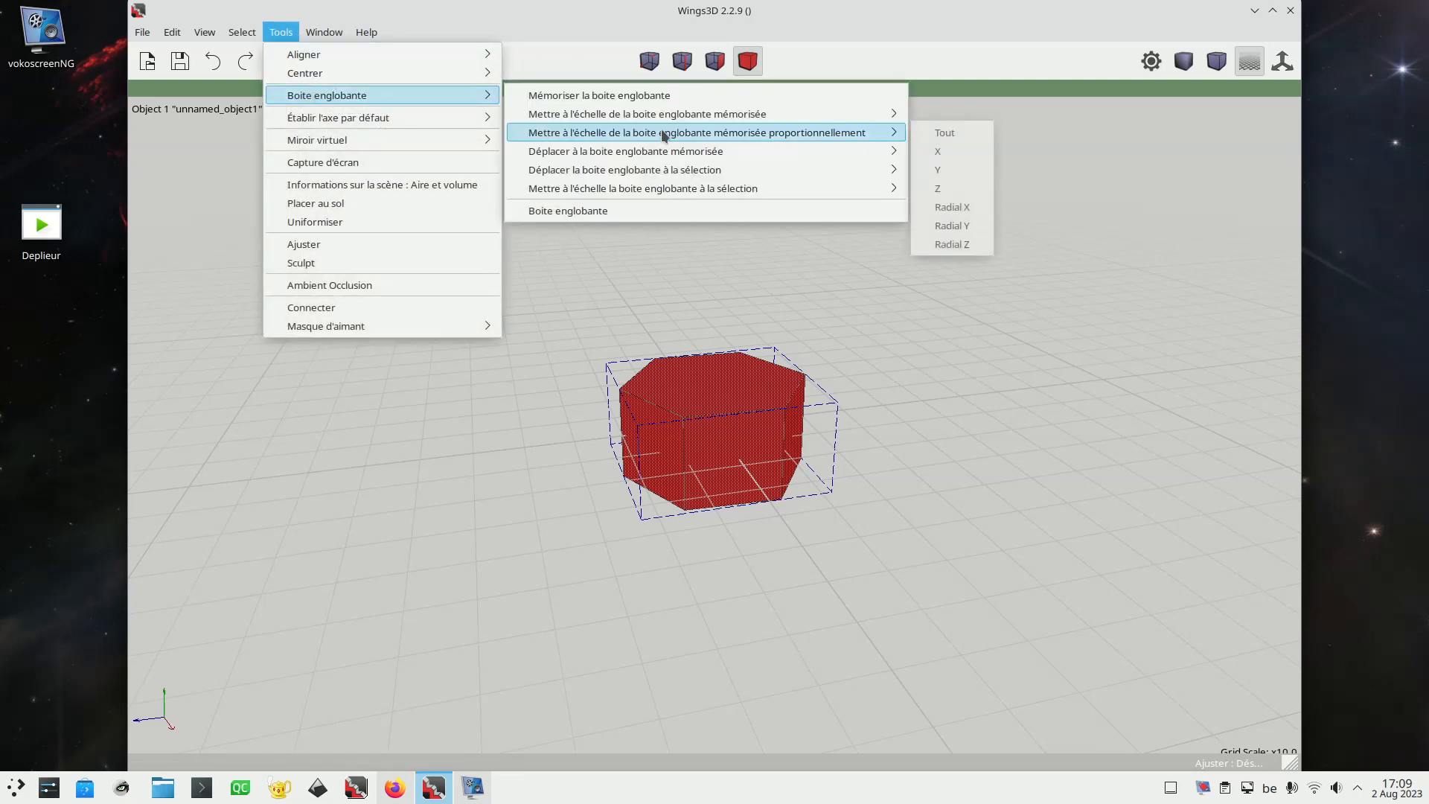
mouse_move(672, 171)
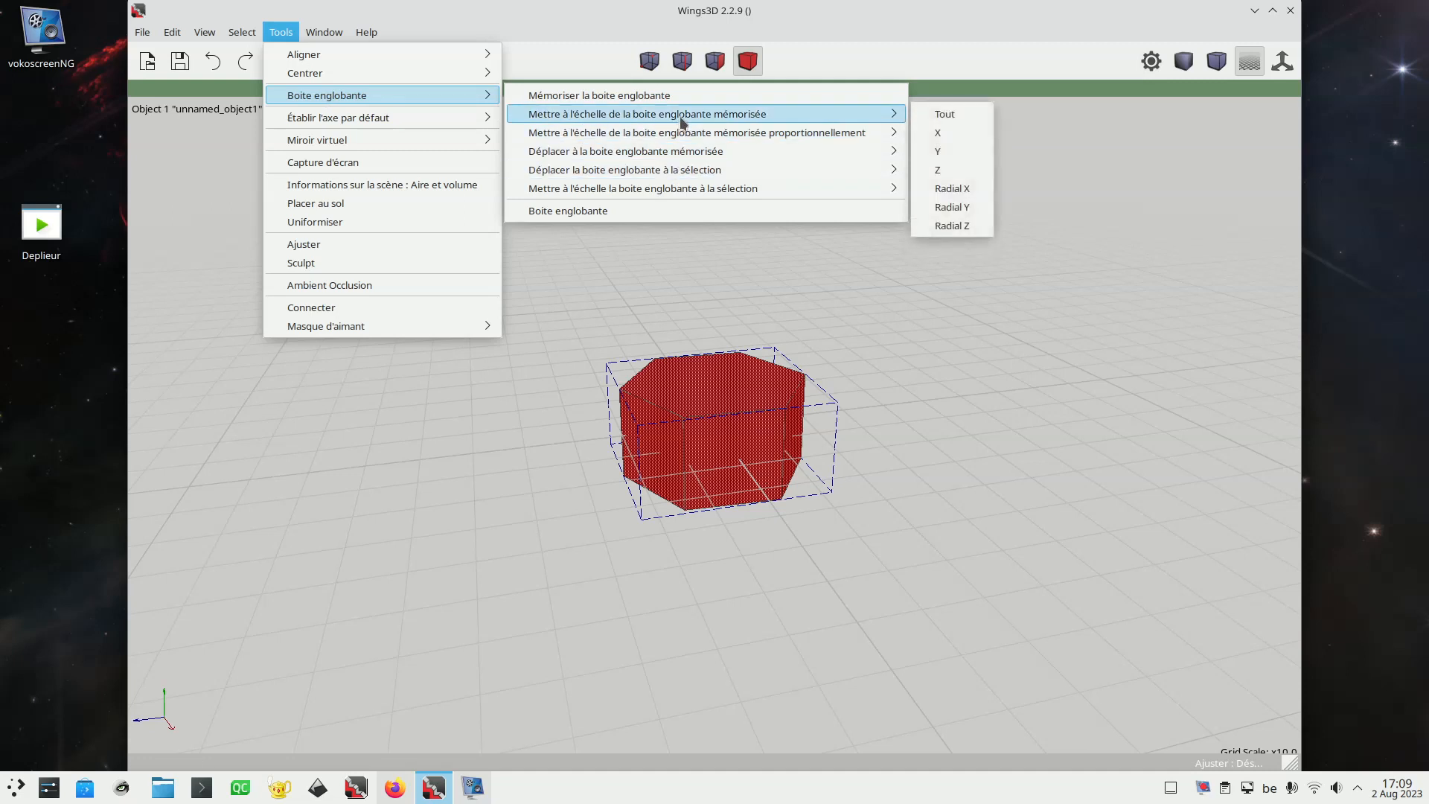
left_click(943, 116)
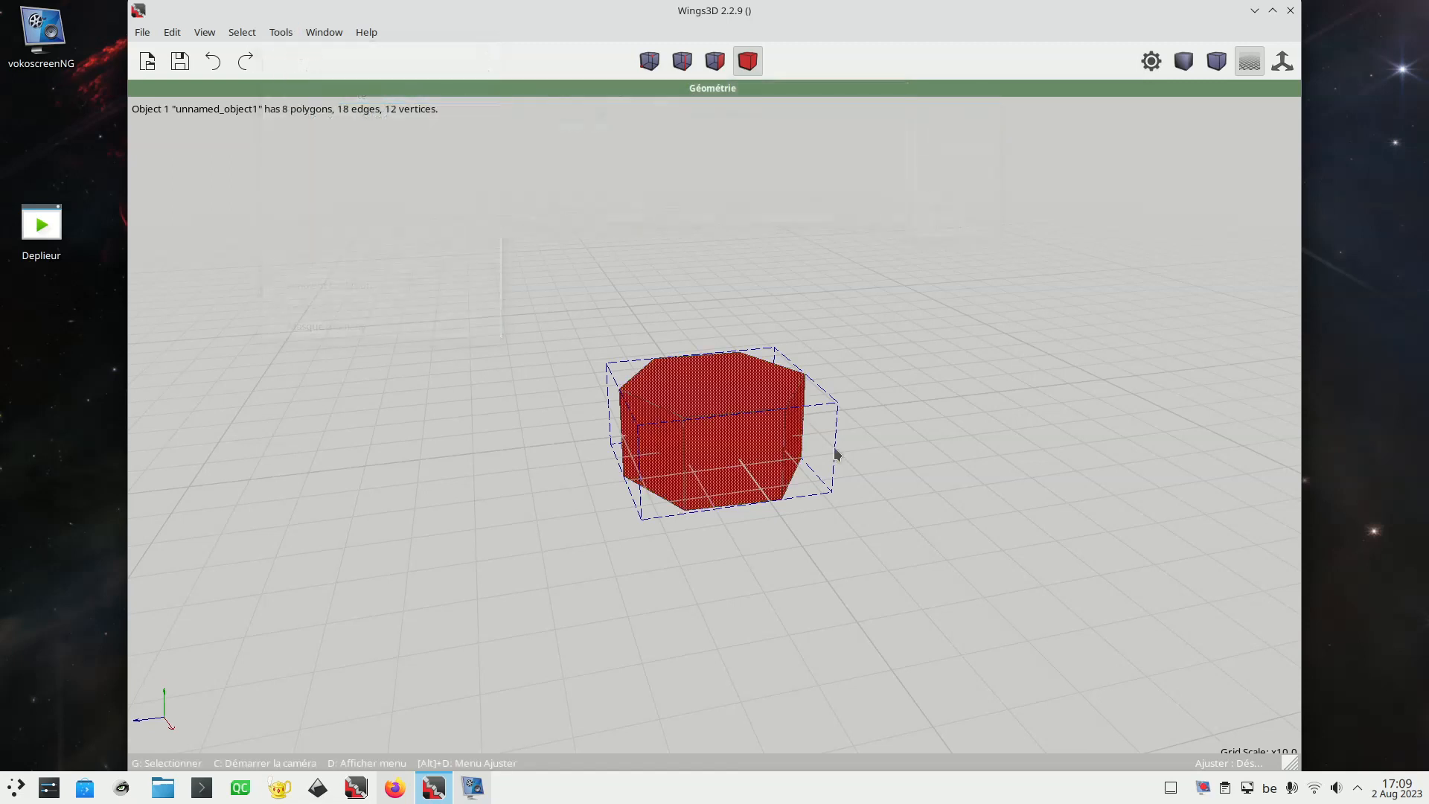
Inspect the resized prism and open the bounding box settings to check the X, Y and Z dimensions
middle_click(785, 394)
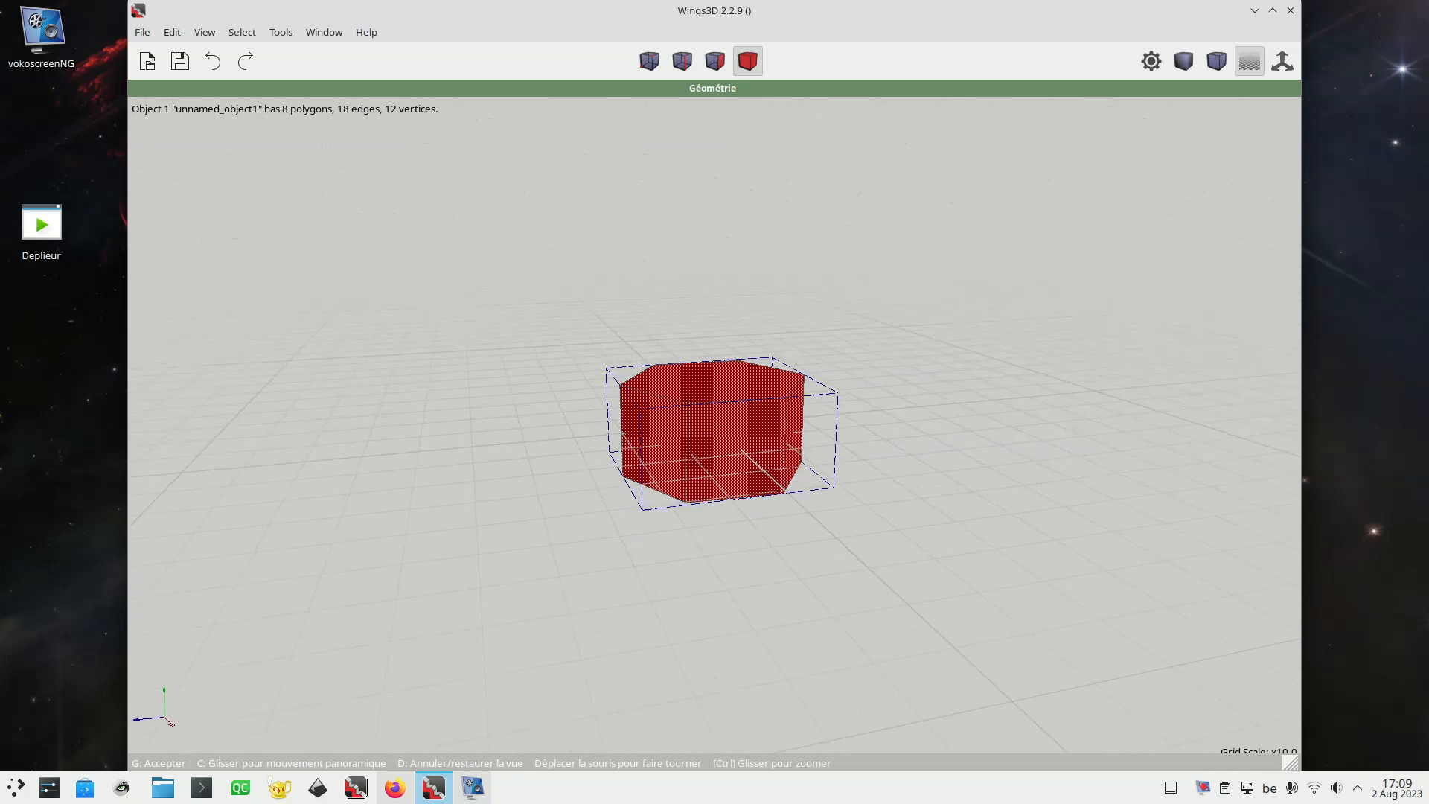
left_click(785, 394)
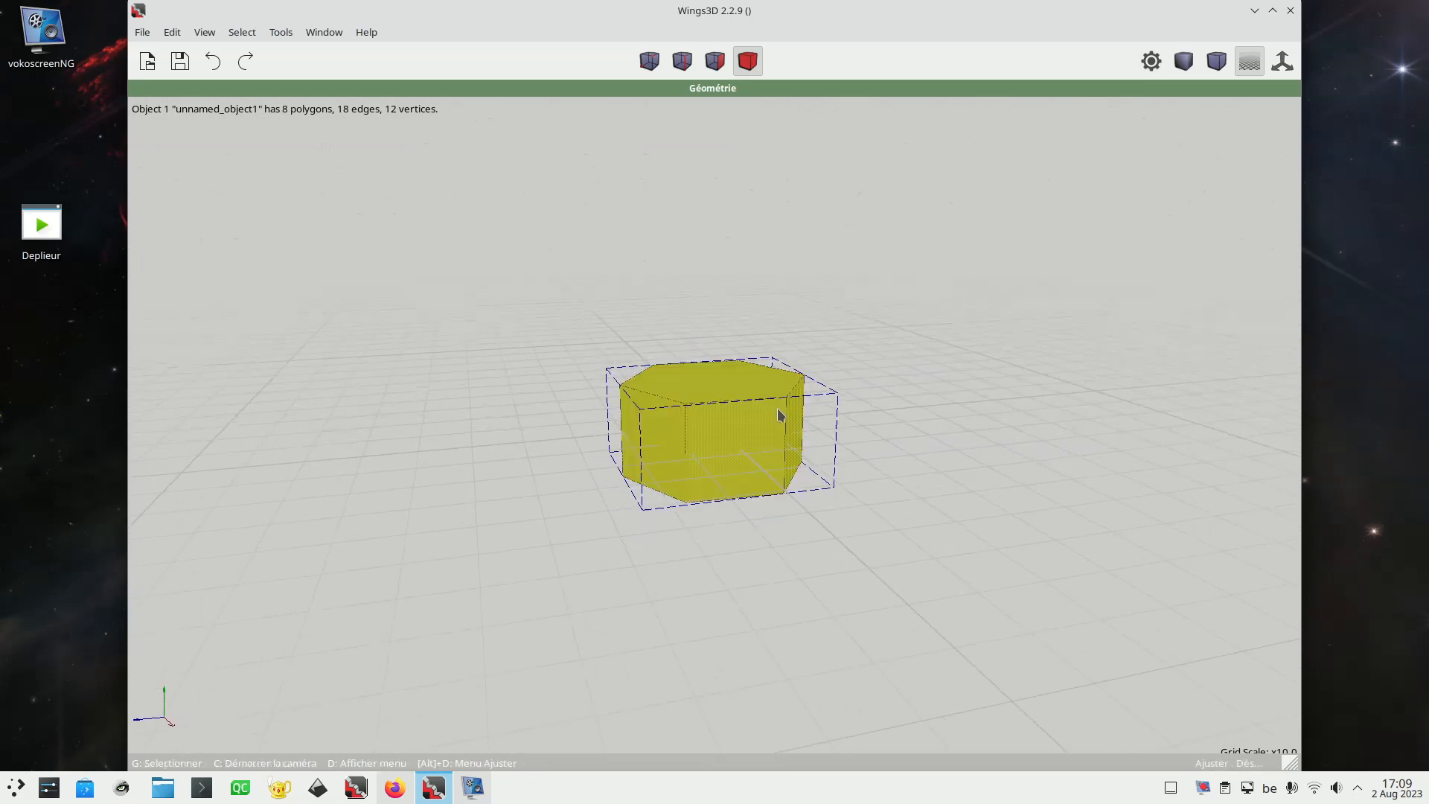
left_click(732, 429)
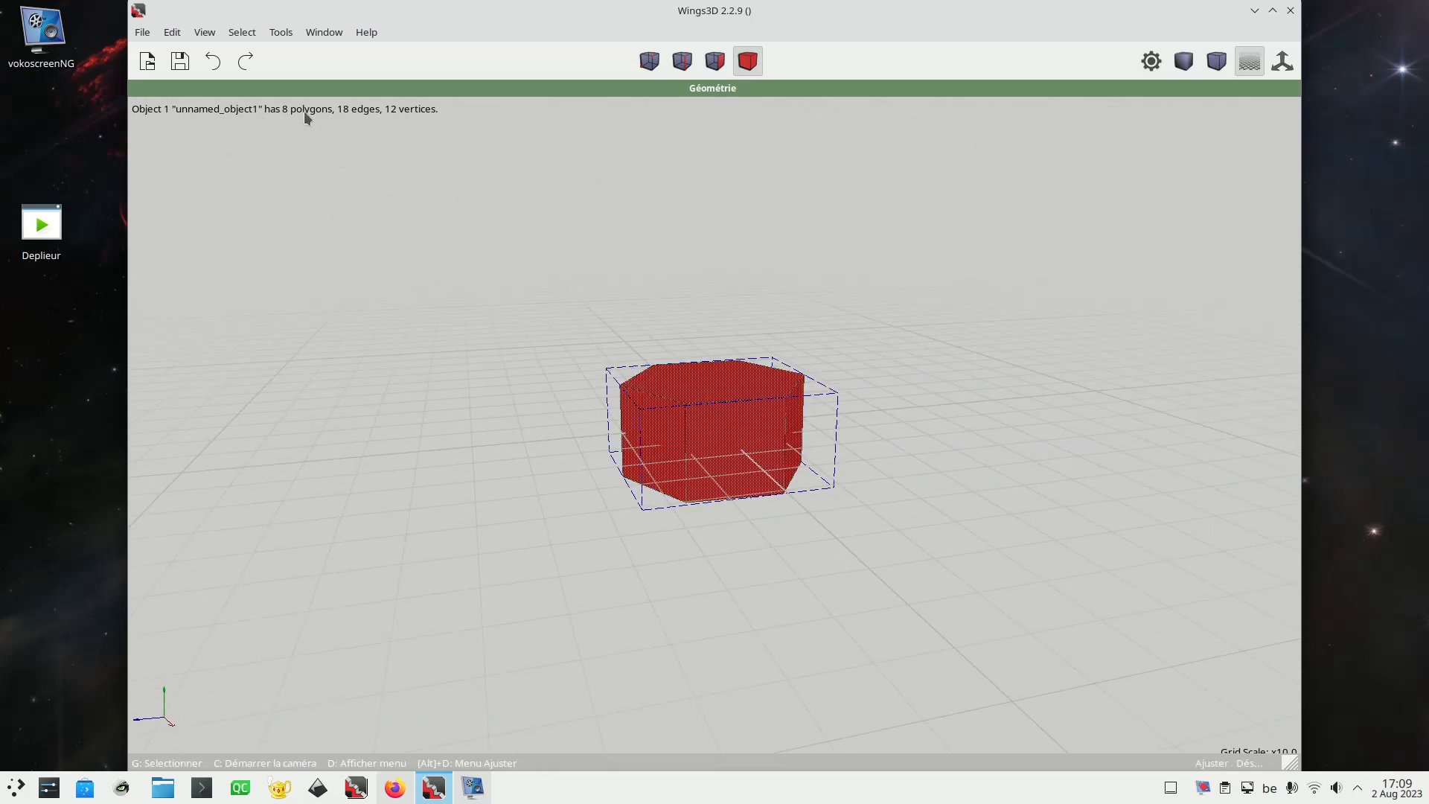
left_click(279, 32)
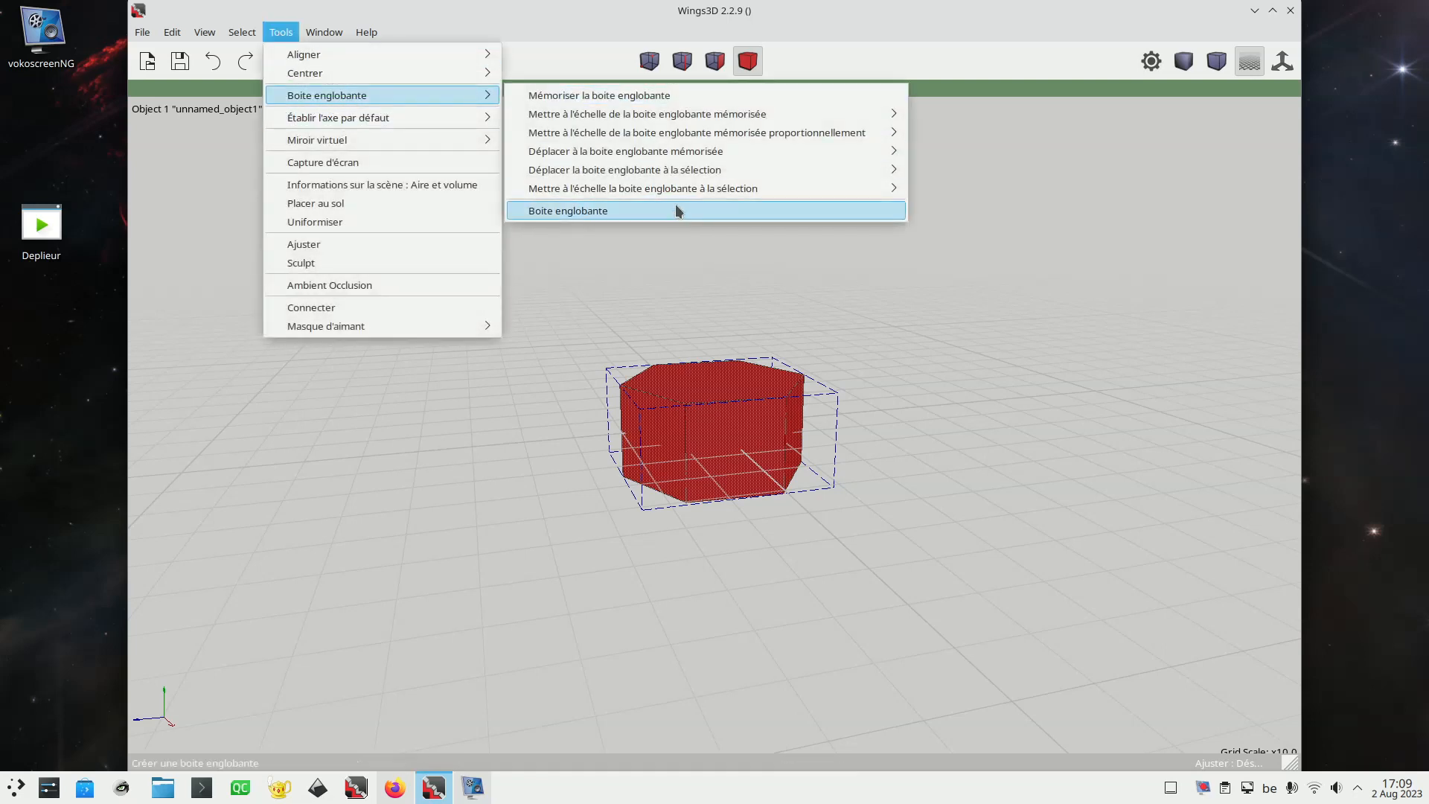
left_click(676, 213)
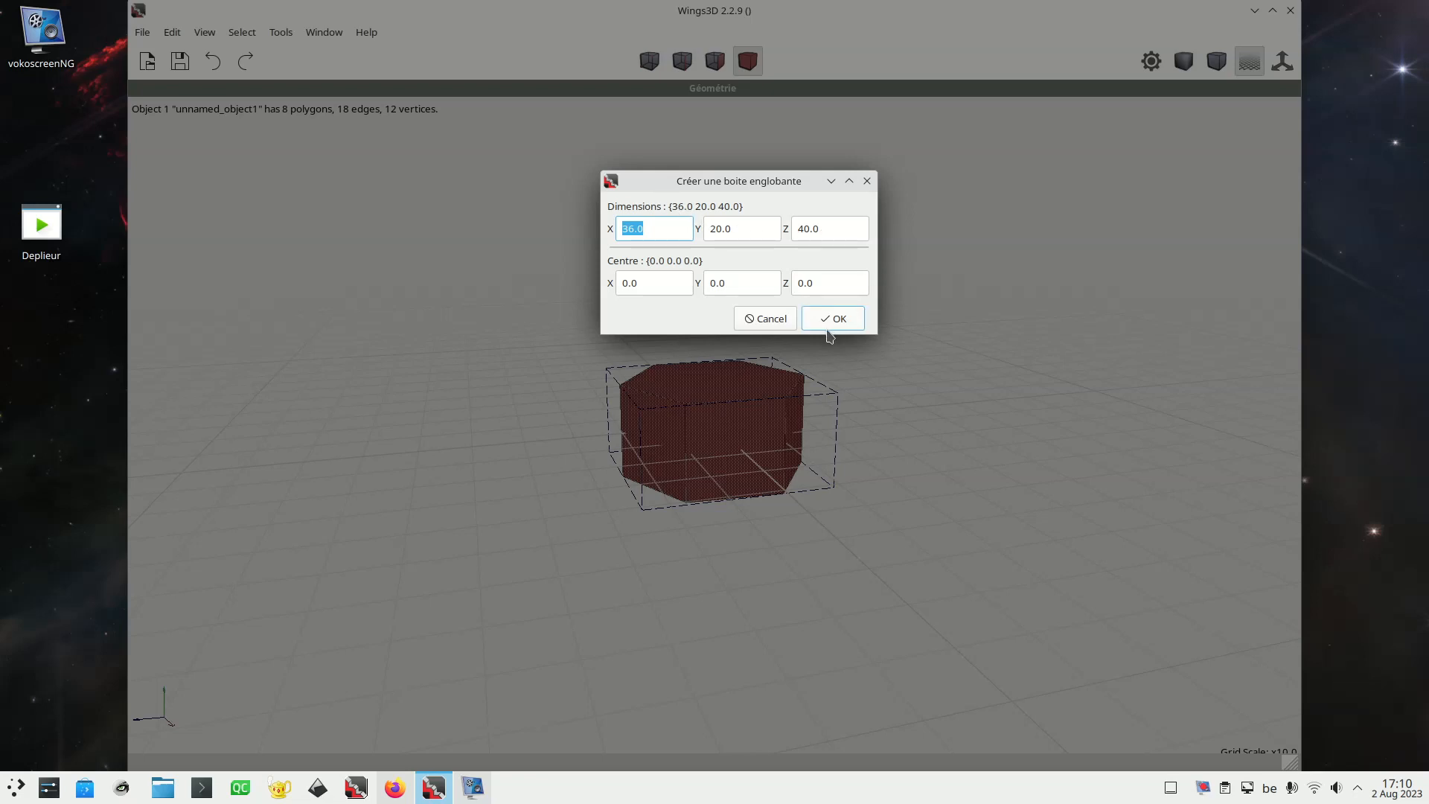
Set the bounding box dimensions to Z 160 and X 144
double_click(834, 231)
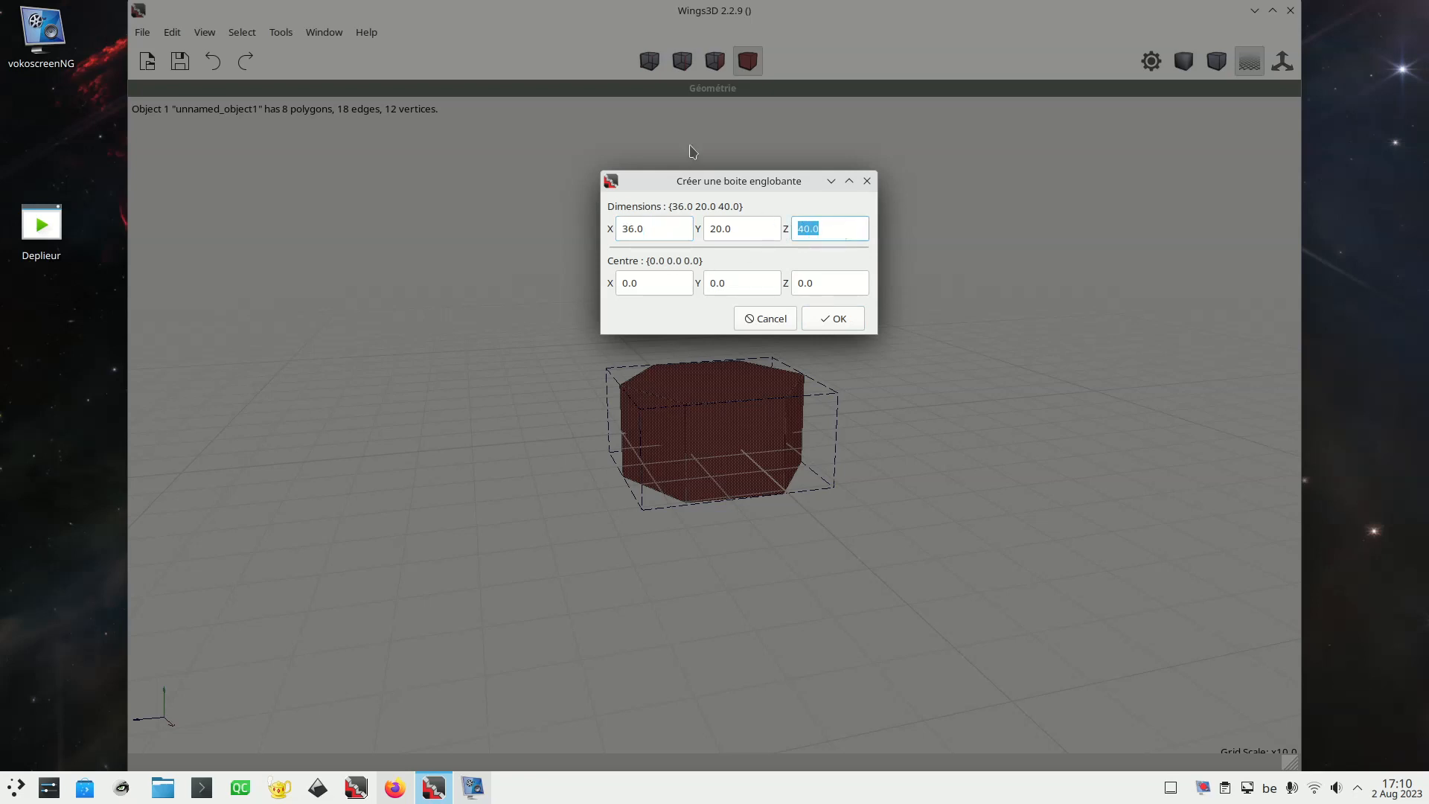
type("160")
double_click(638, 229)
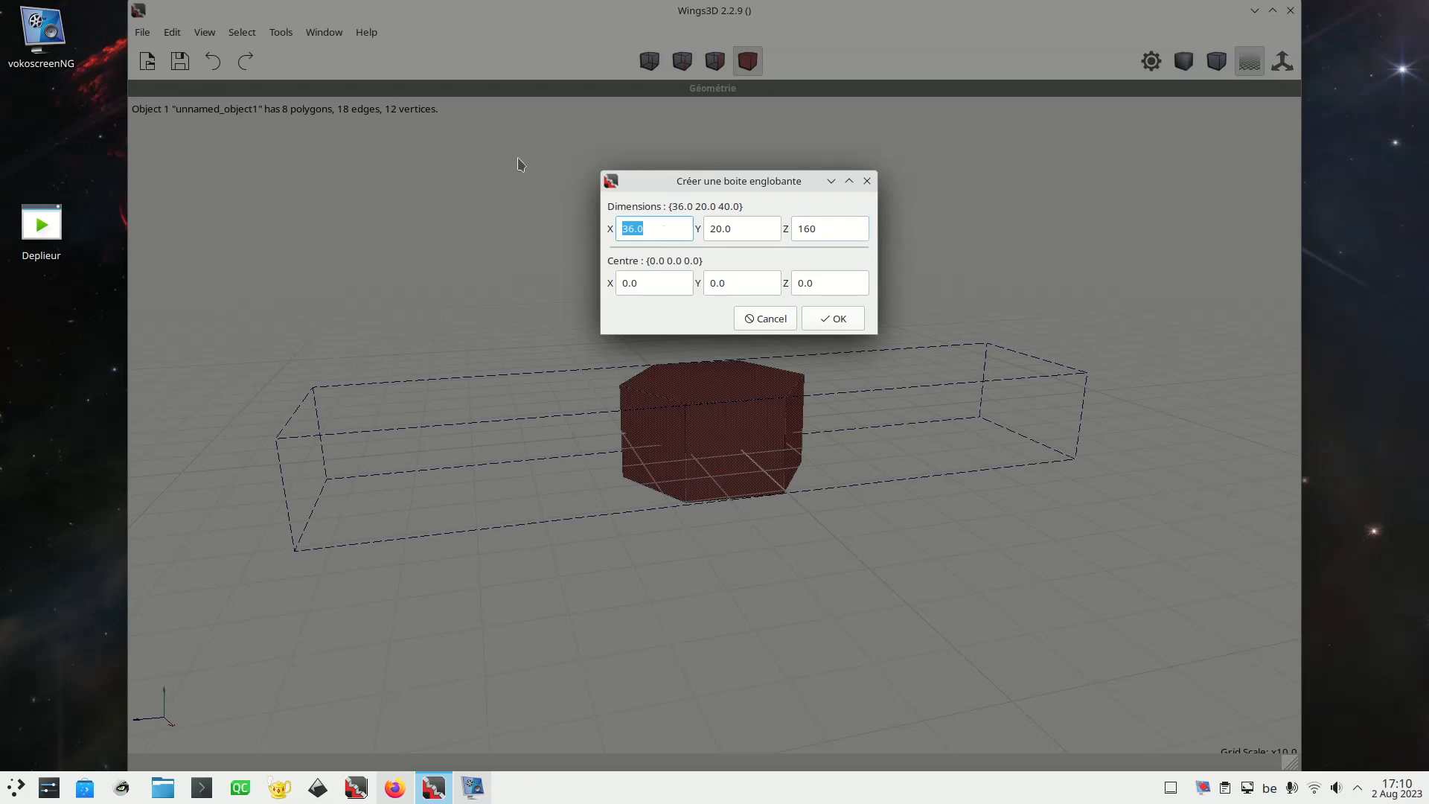
type("144")
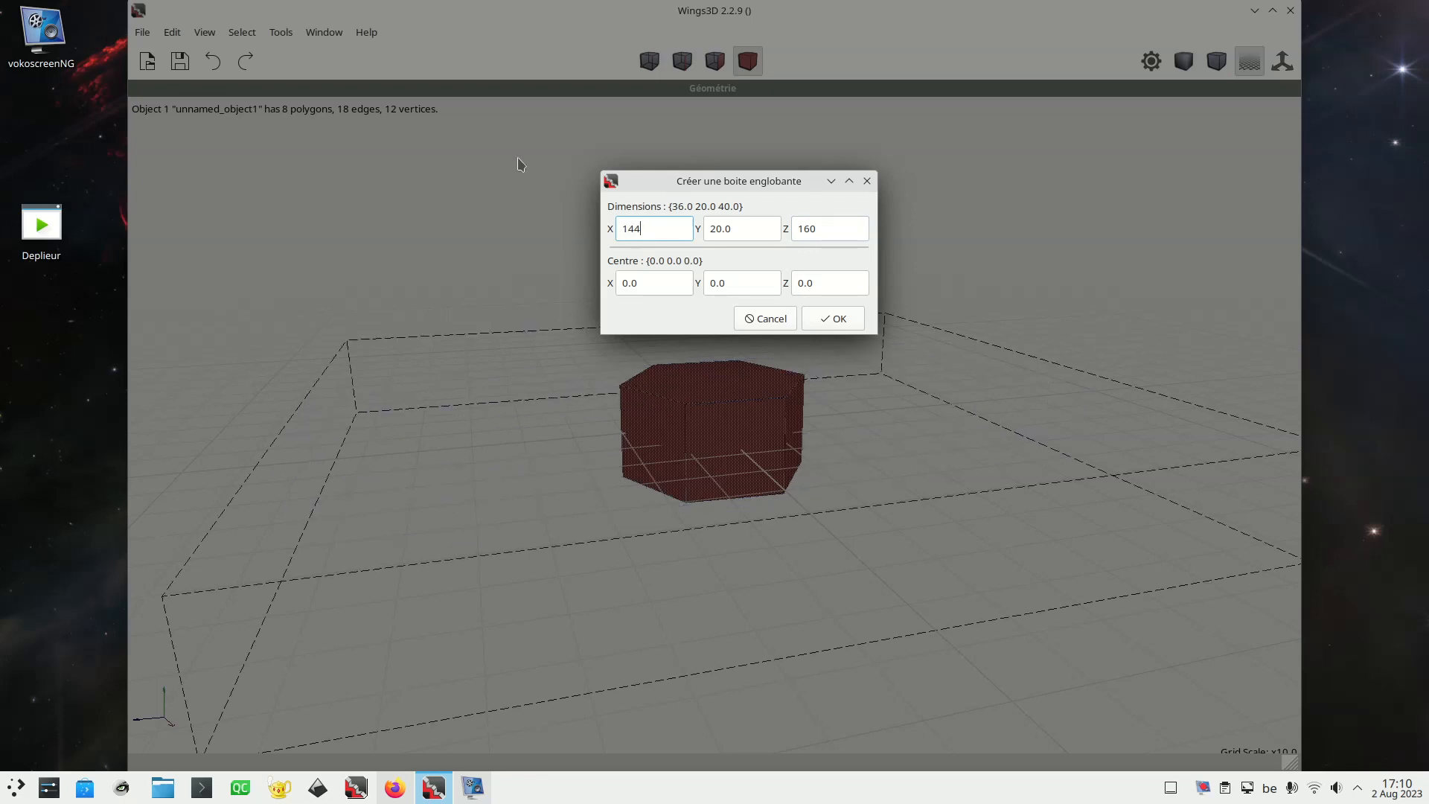
left_click(837, 321)
scroll(726, 354, "down", 3)
scroll(727, 354, "up", 1)
middle_click(727, 354)
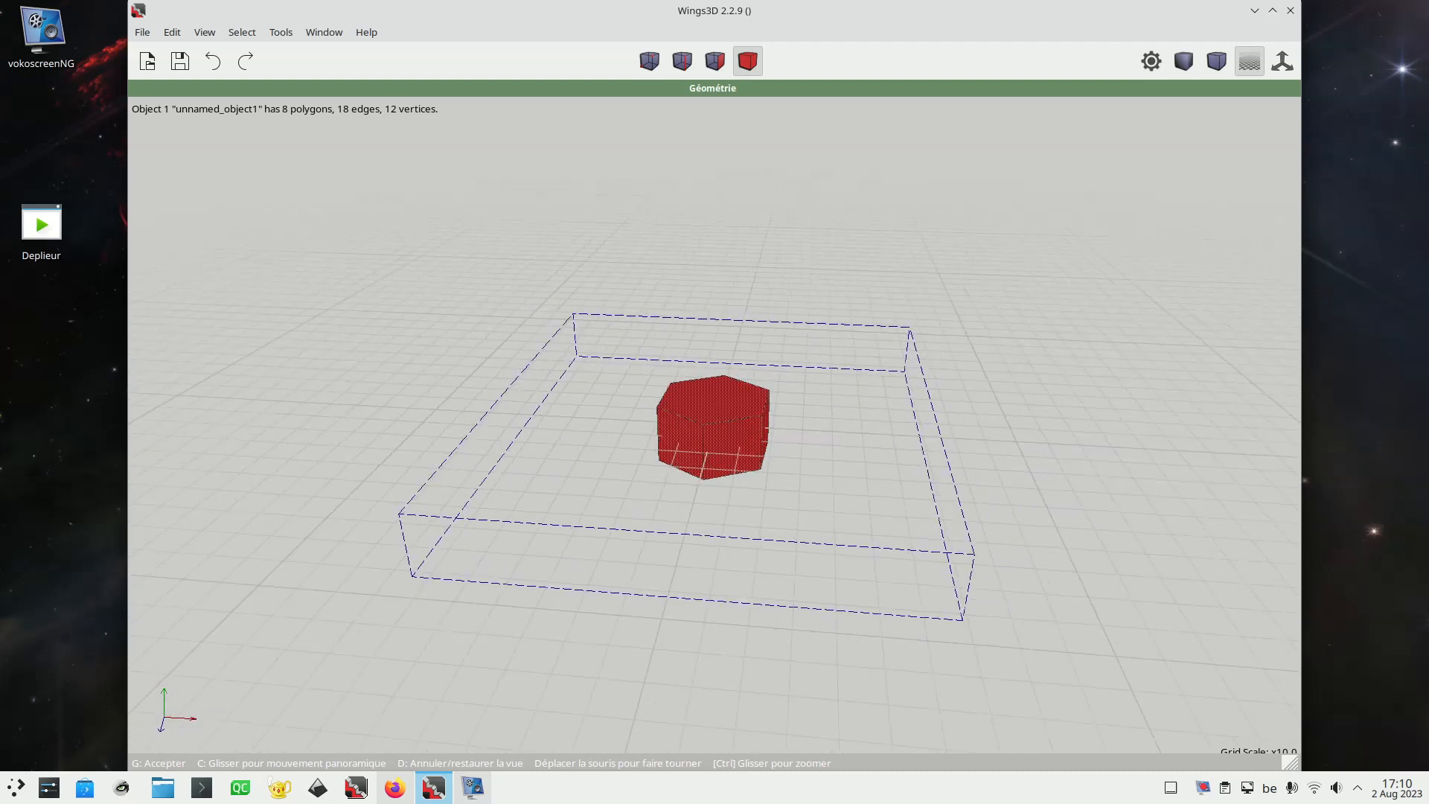
left_click(524, 161)
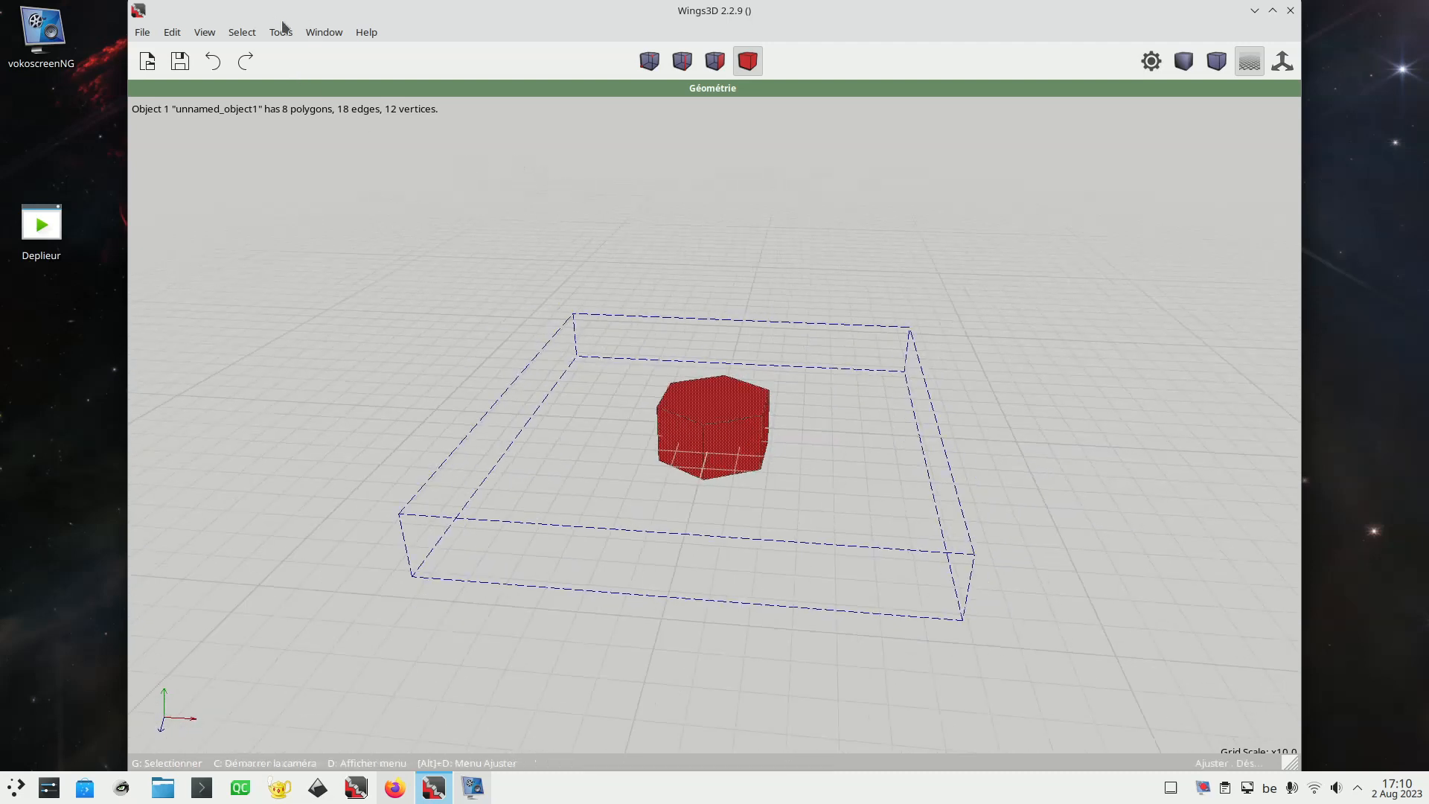
Scale the prism non-proportionally to the stored bounding box on all axes, then clear the selection
left_click(282, 34)
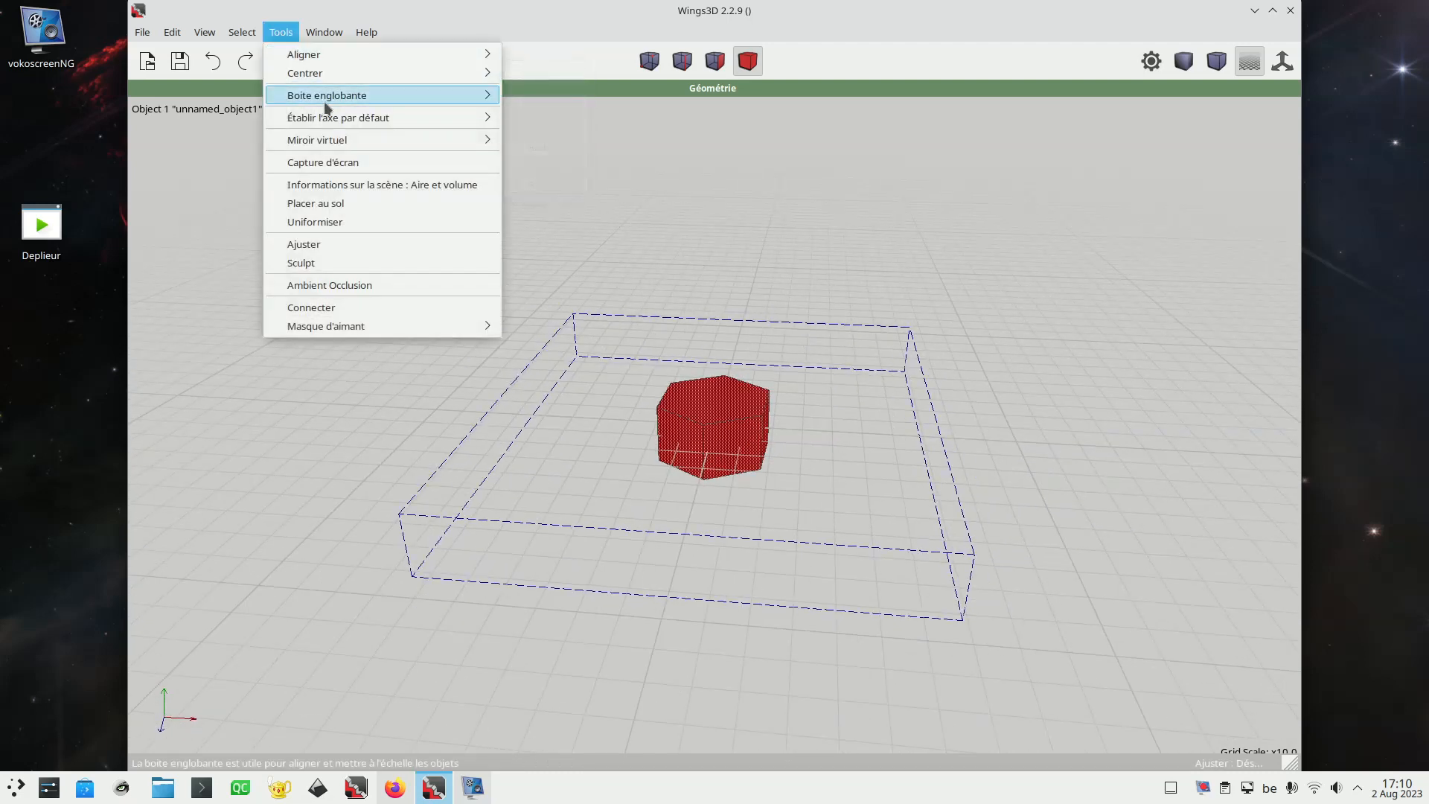
mouse_move(380, 100)
mouse_move(659, 119)
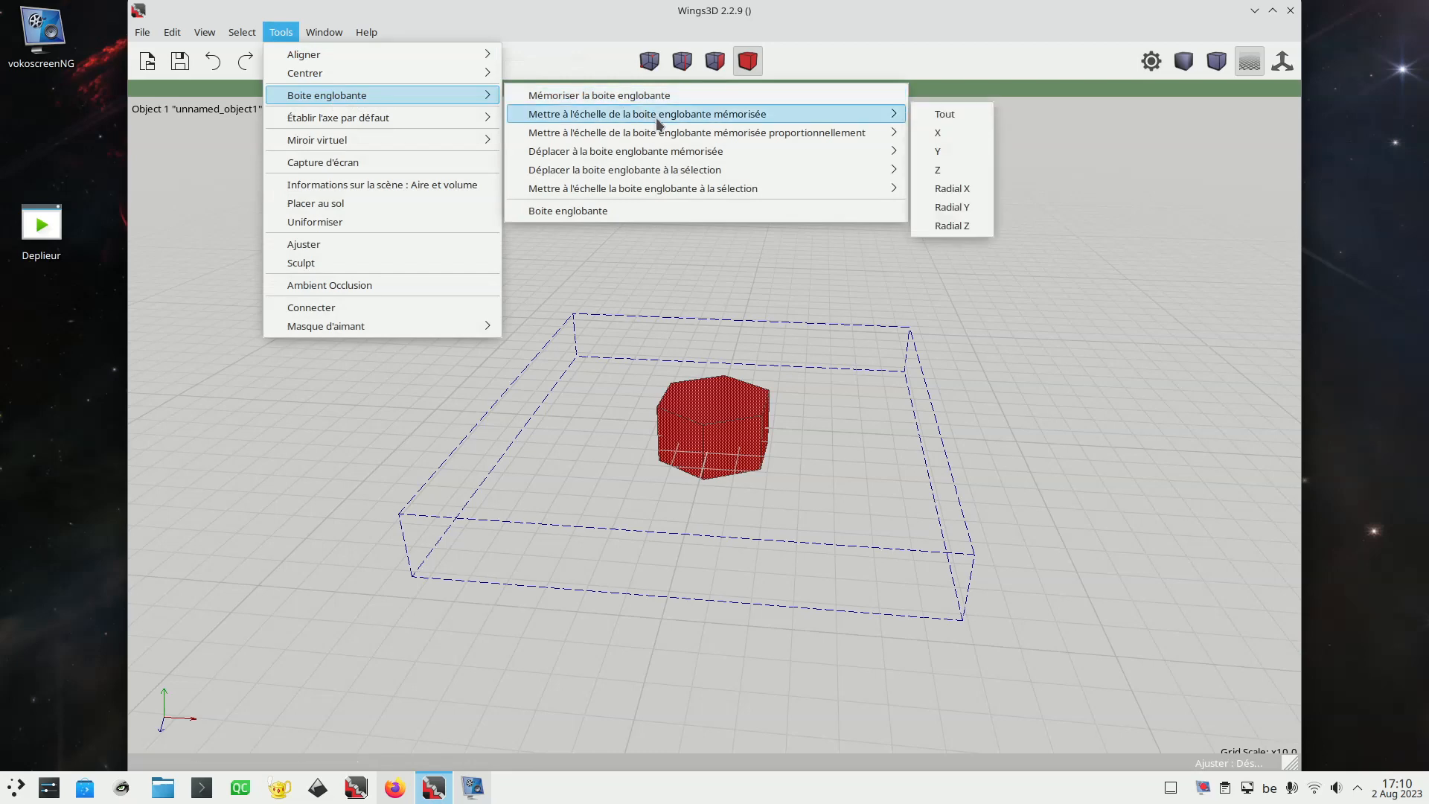
left_click(969, 112)
middle_click(1012, 320)
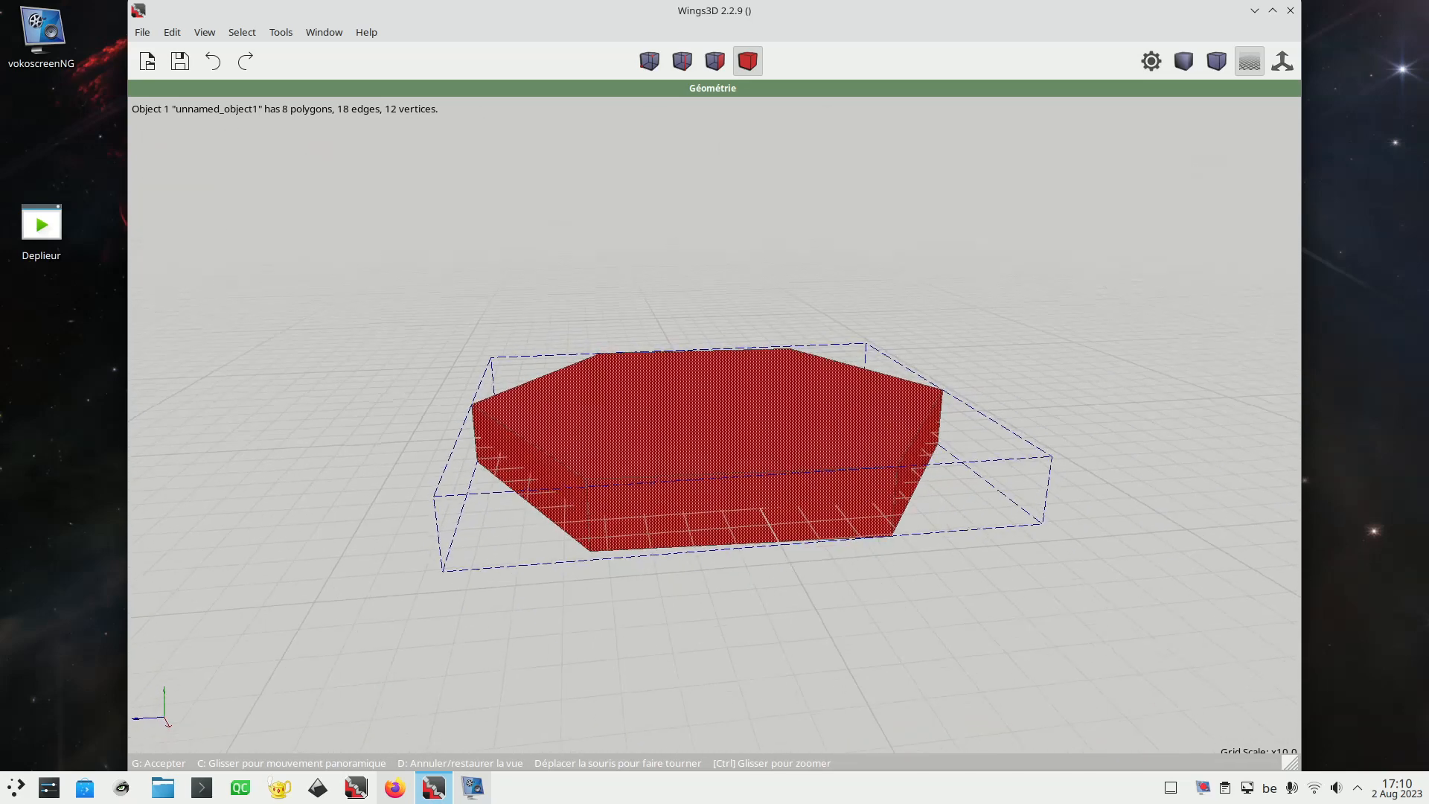
left_click(961, 323)
key("space")
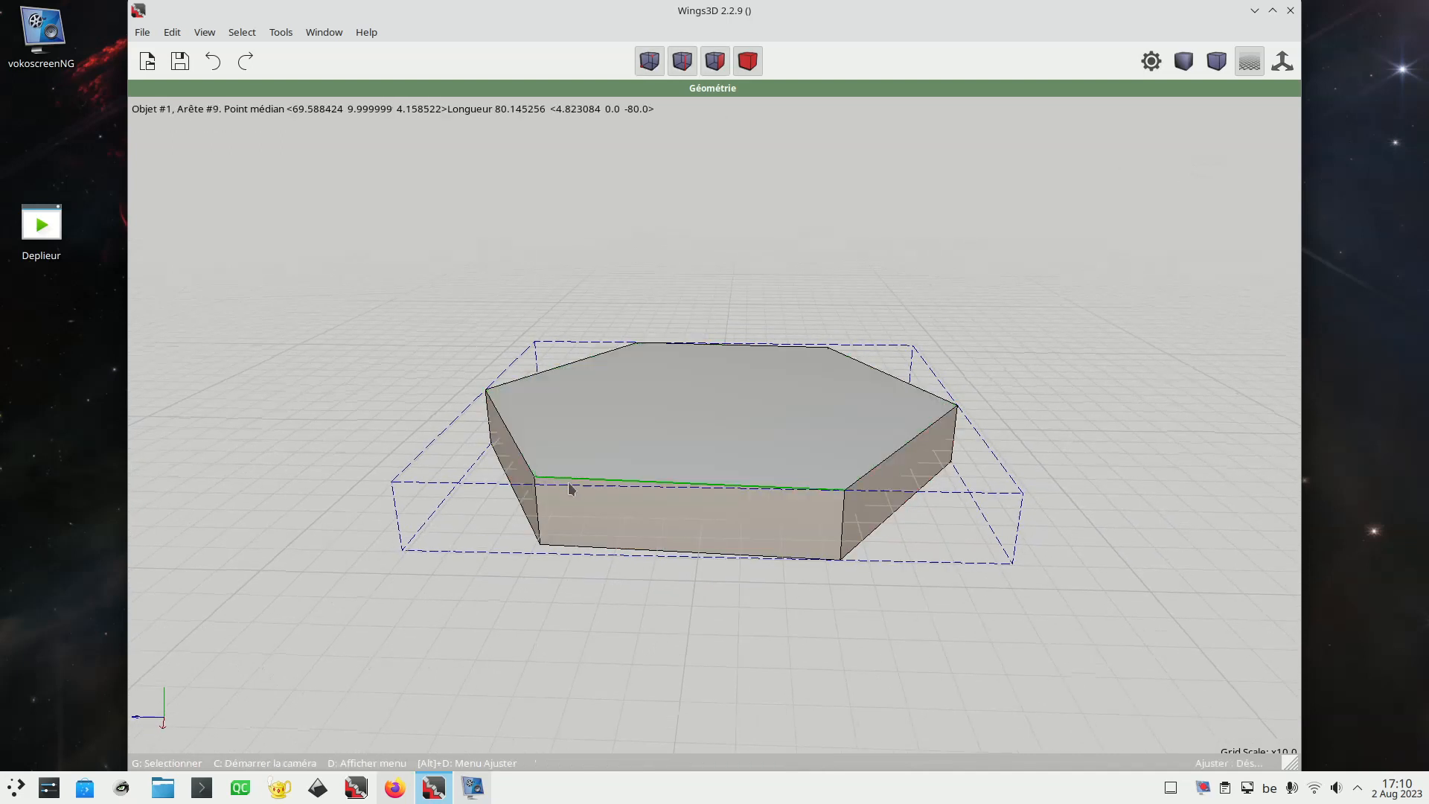
Select the prism's upper hexagonal face and open the colour palette beside the main window
left_click(722, 444)
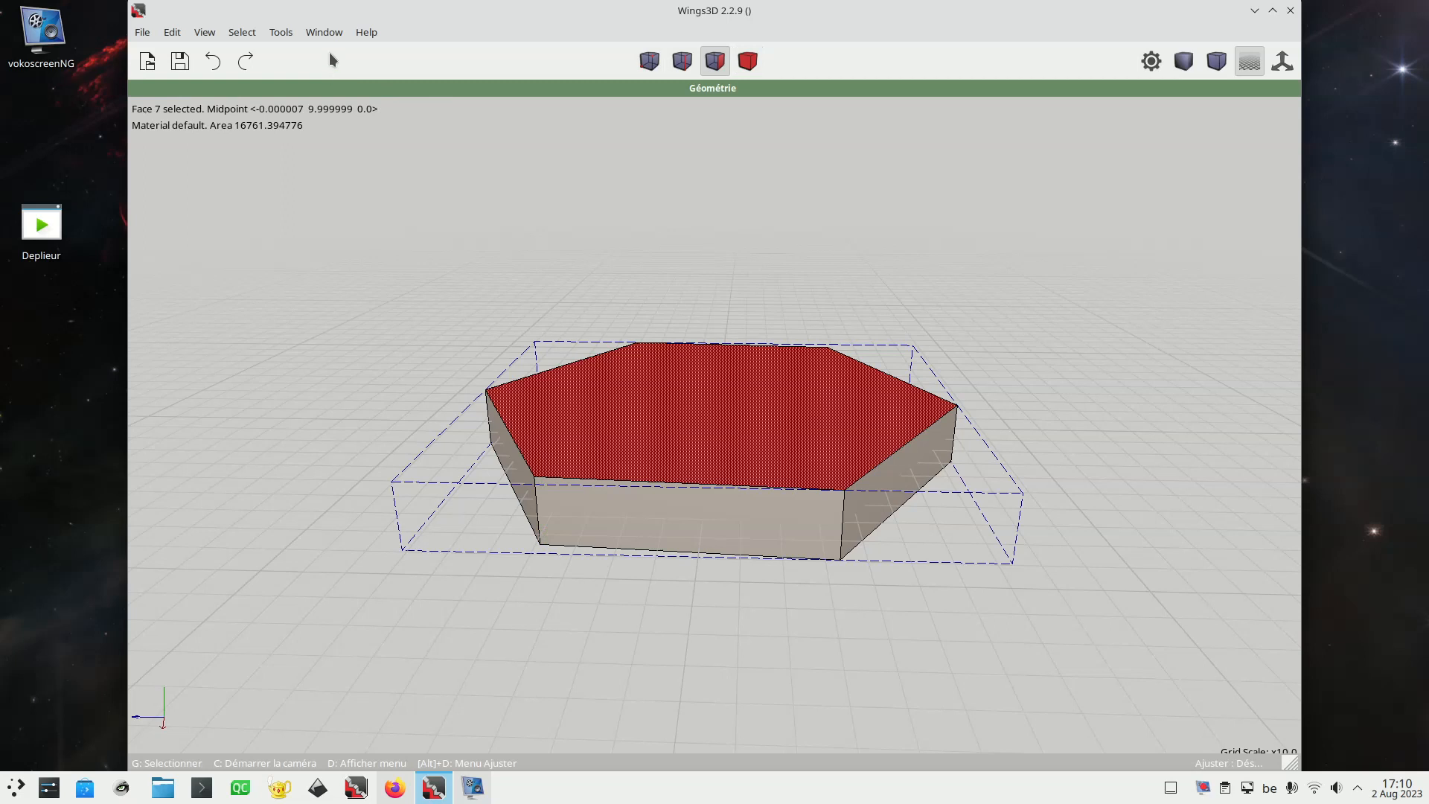
left_click_drag(466, 21, 340, 25)
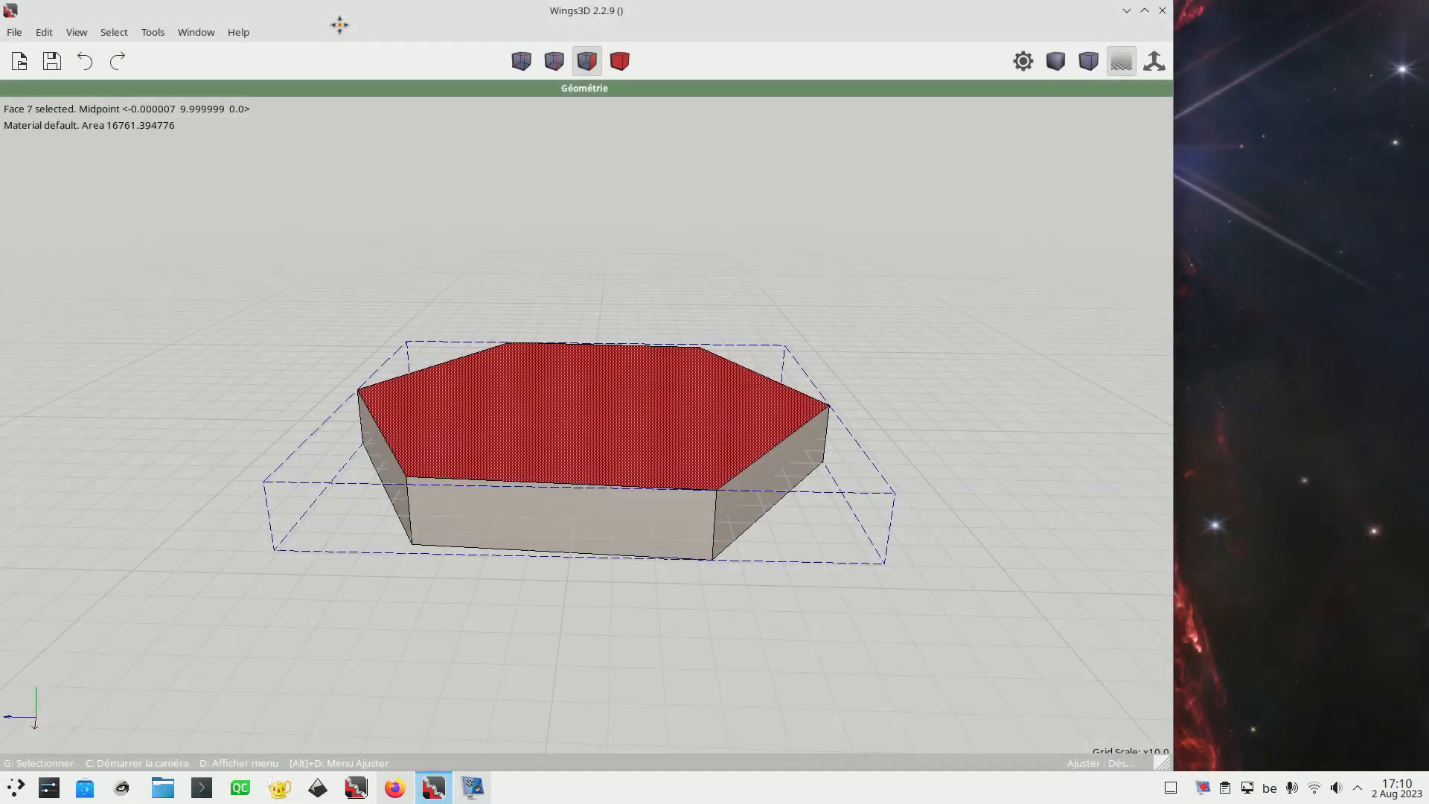
left_click(151, 32)
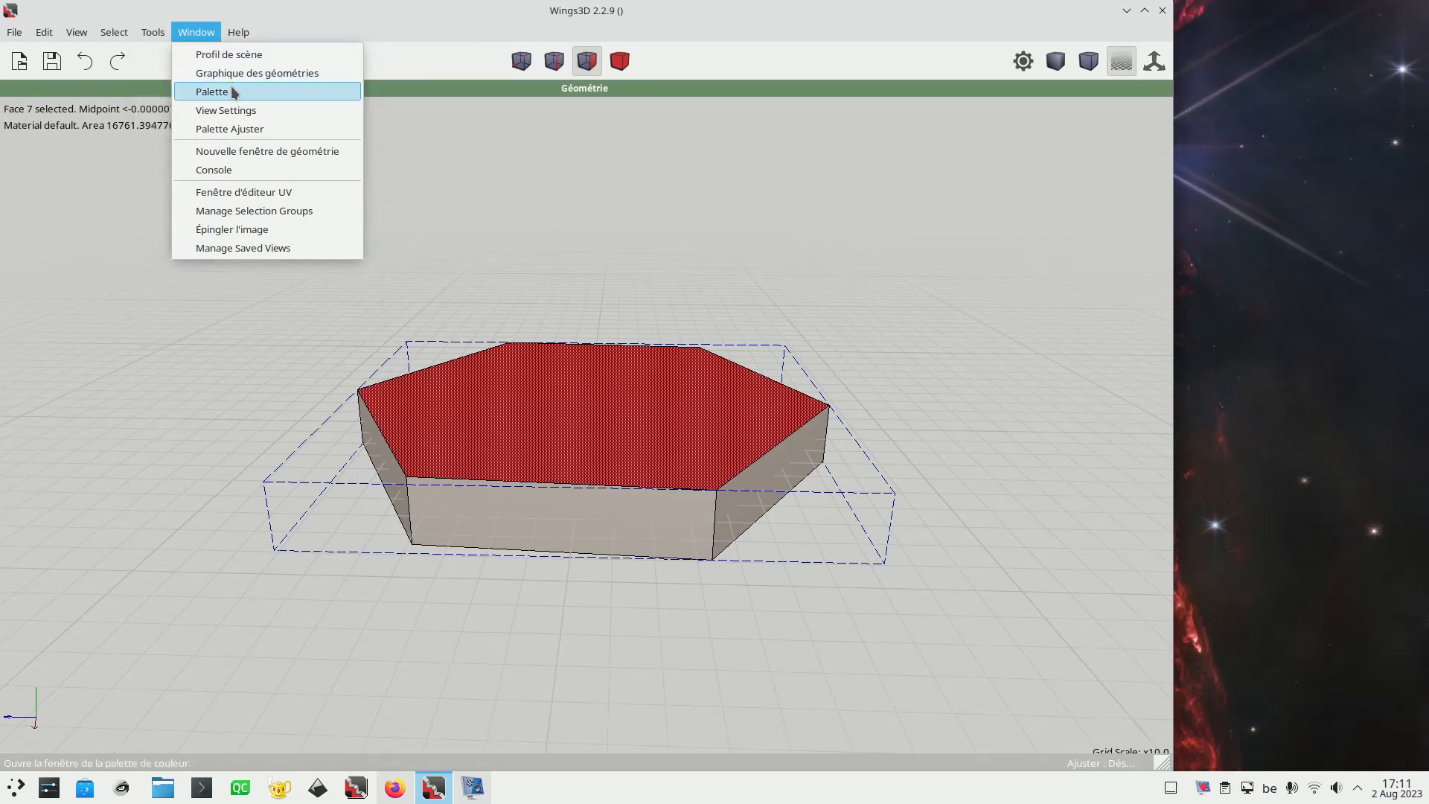
left_click(233, 92)
left_click_drag(1193, 94, 1286, 140)
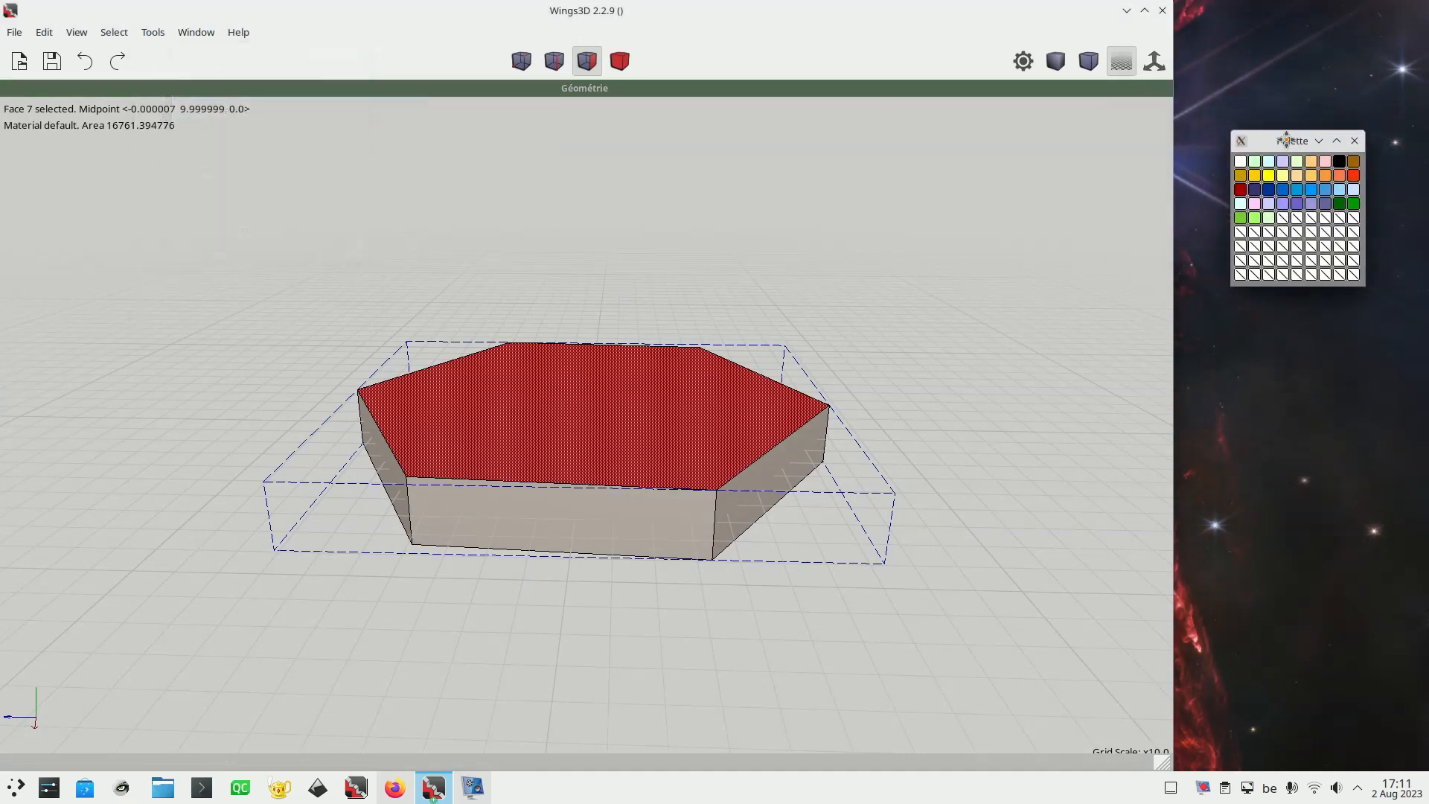
Add the lower hexagonal face to the selection, colour both hexagons blue and clear the selection
left_click(661, 421)
left_click(665, 422)
middle_click(666, 423)
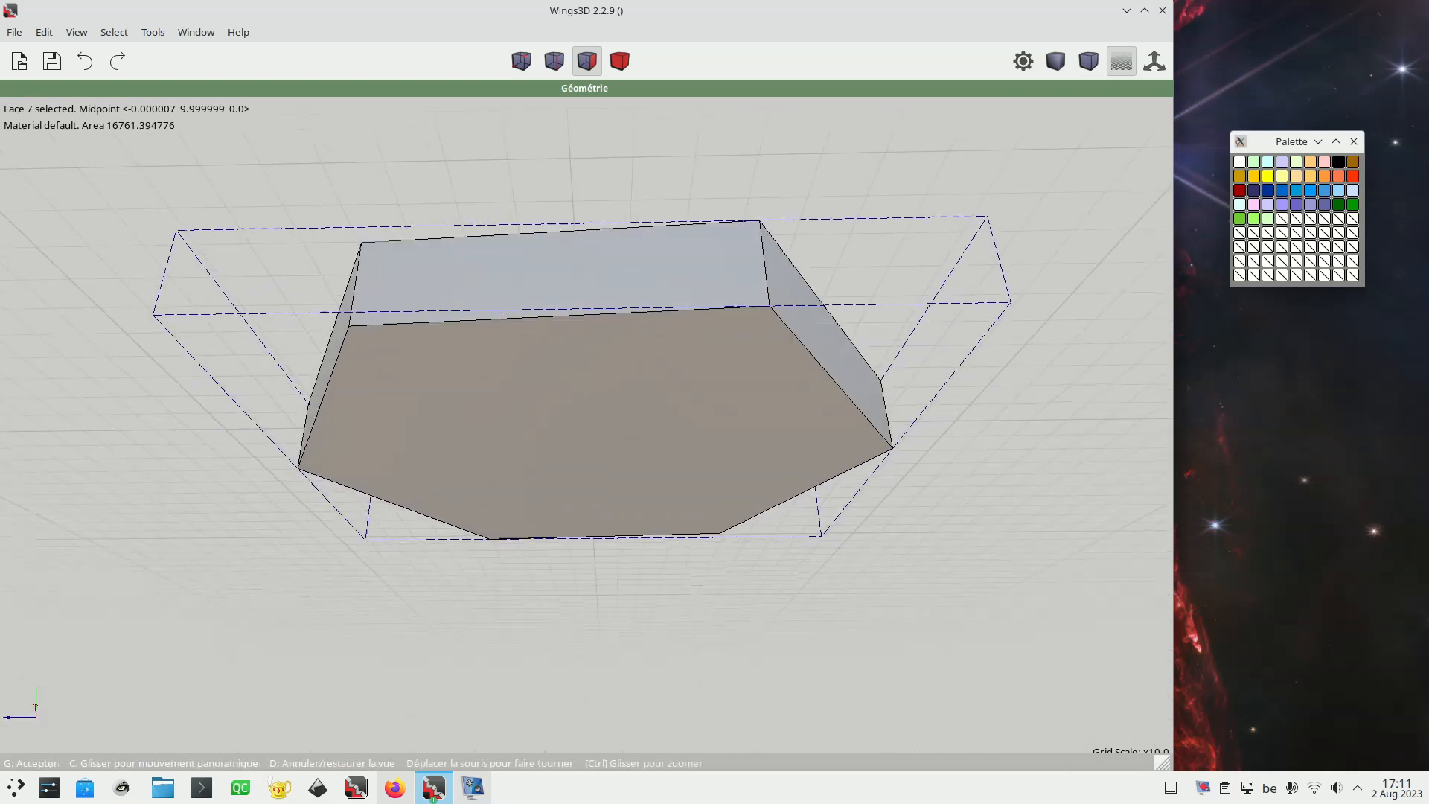
left_click(692, 431)
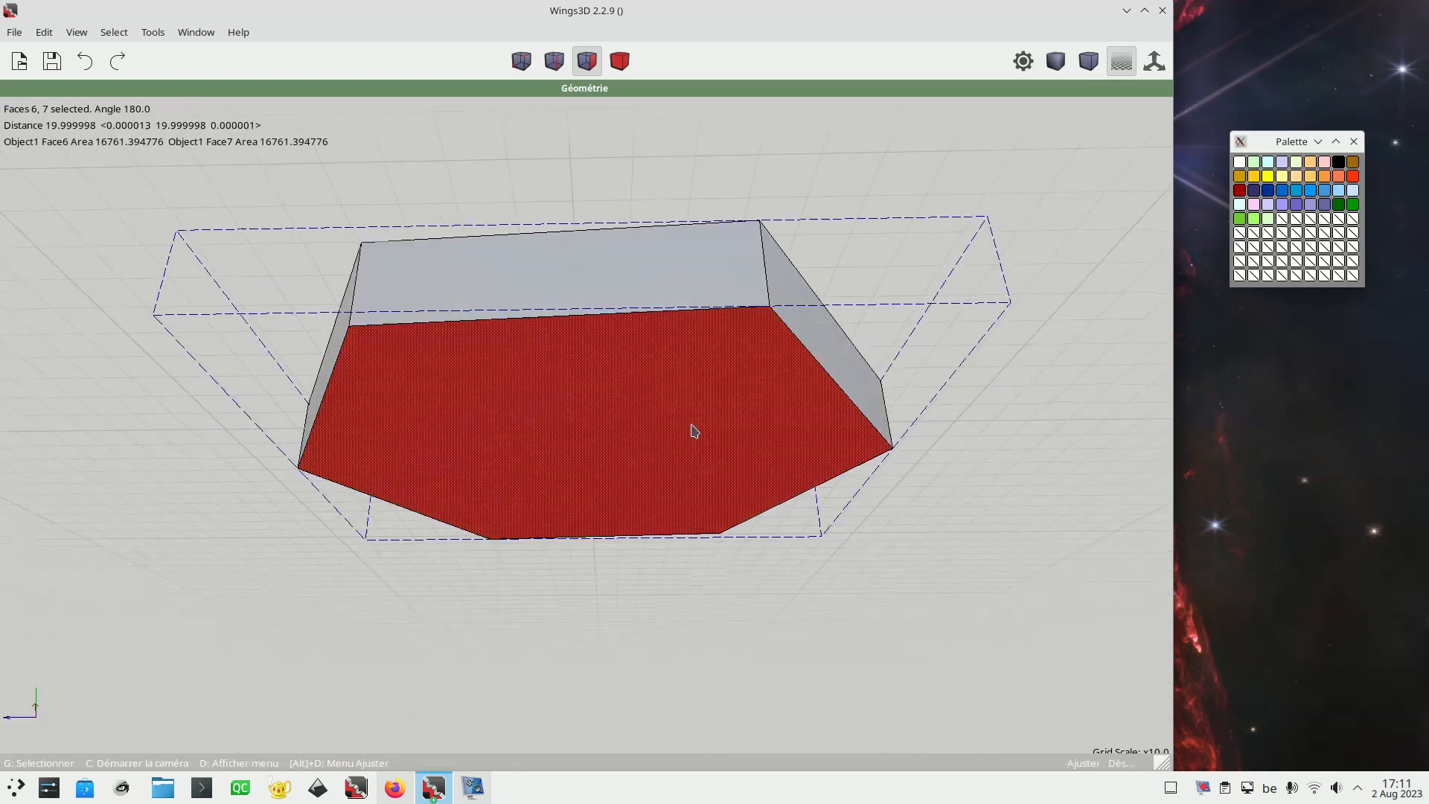
left_click(1283, 192)
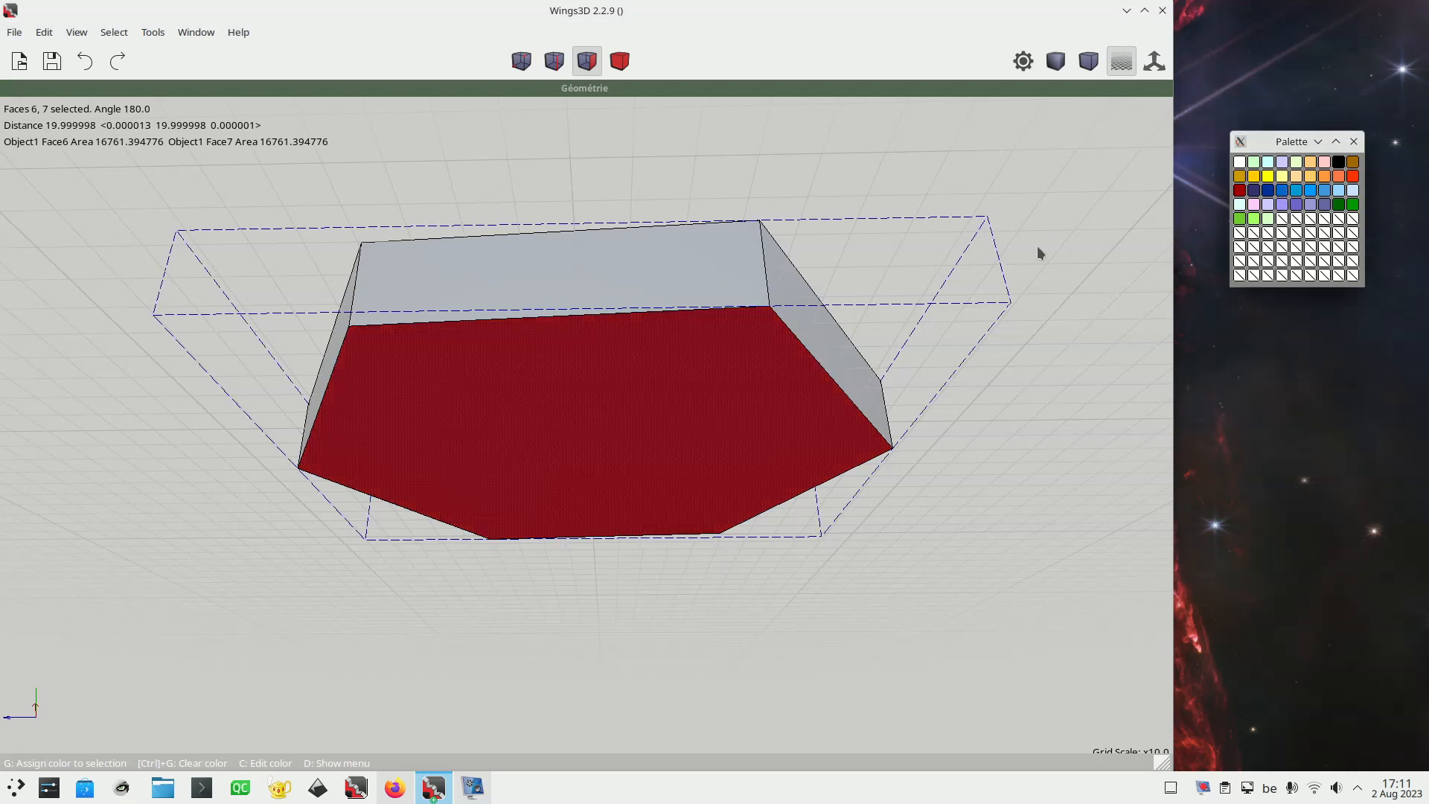
left_click(1027, 247)
Select all six side faces of the prism, colour them golden yellow, deselect them and close the colour palette
middle_click(964, 258)
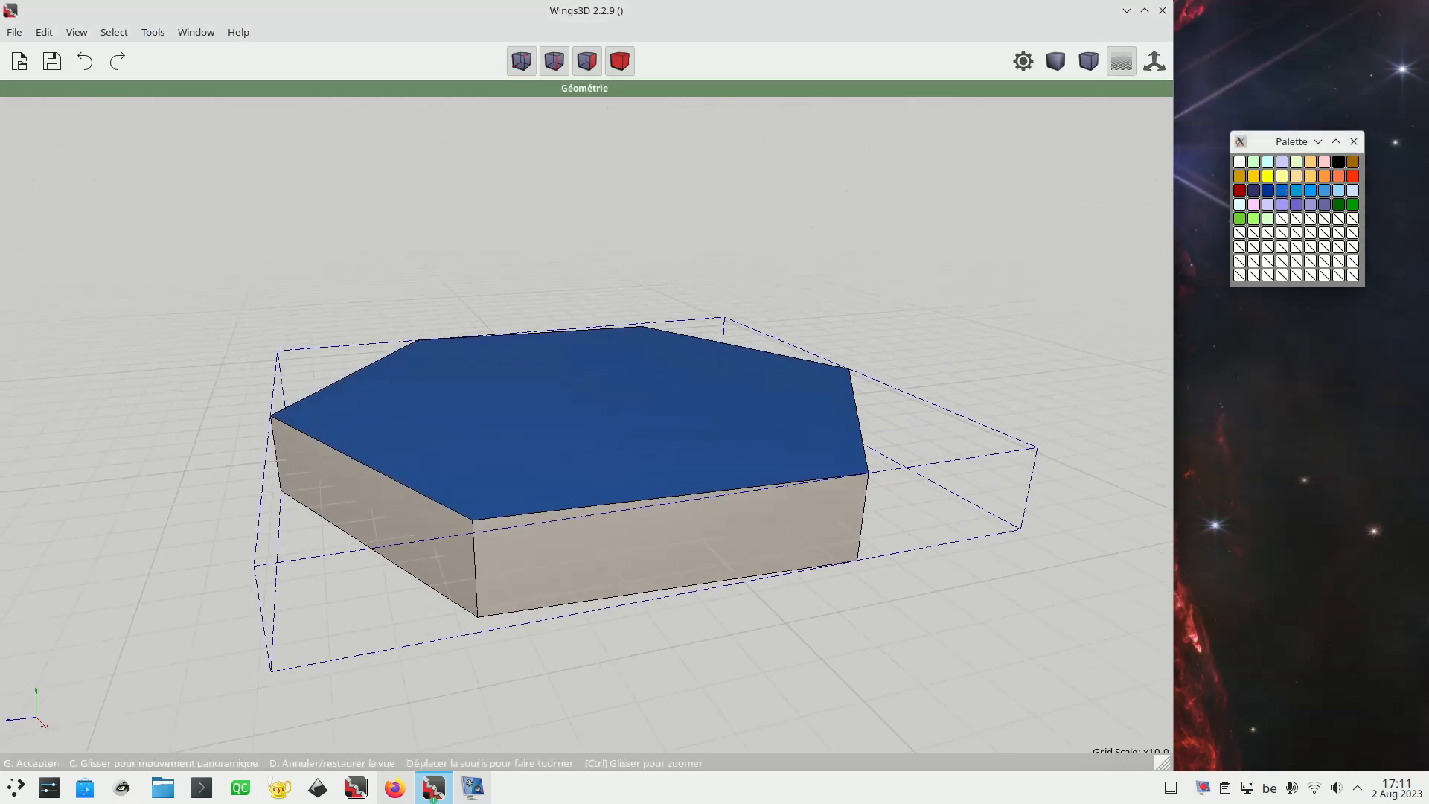
left_click(689, 496)
left_click(689, 495)
left_click(459, 509)
middle_click(889, 469)
left_click(889, 469)
left_click(795, 490)
middle_click(762, 495)
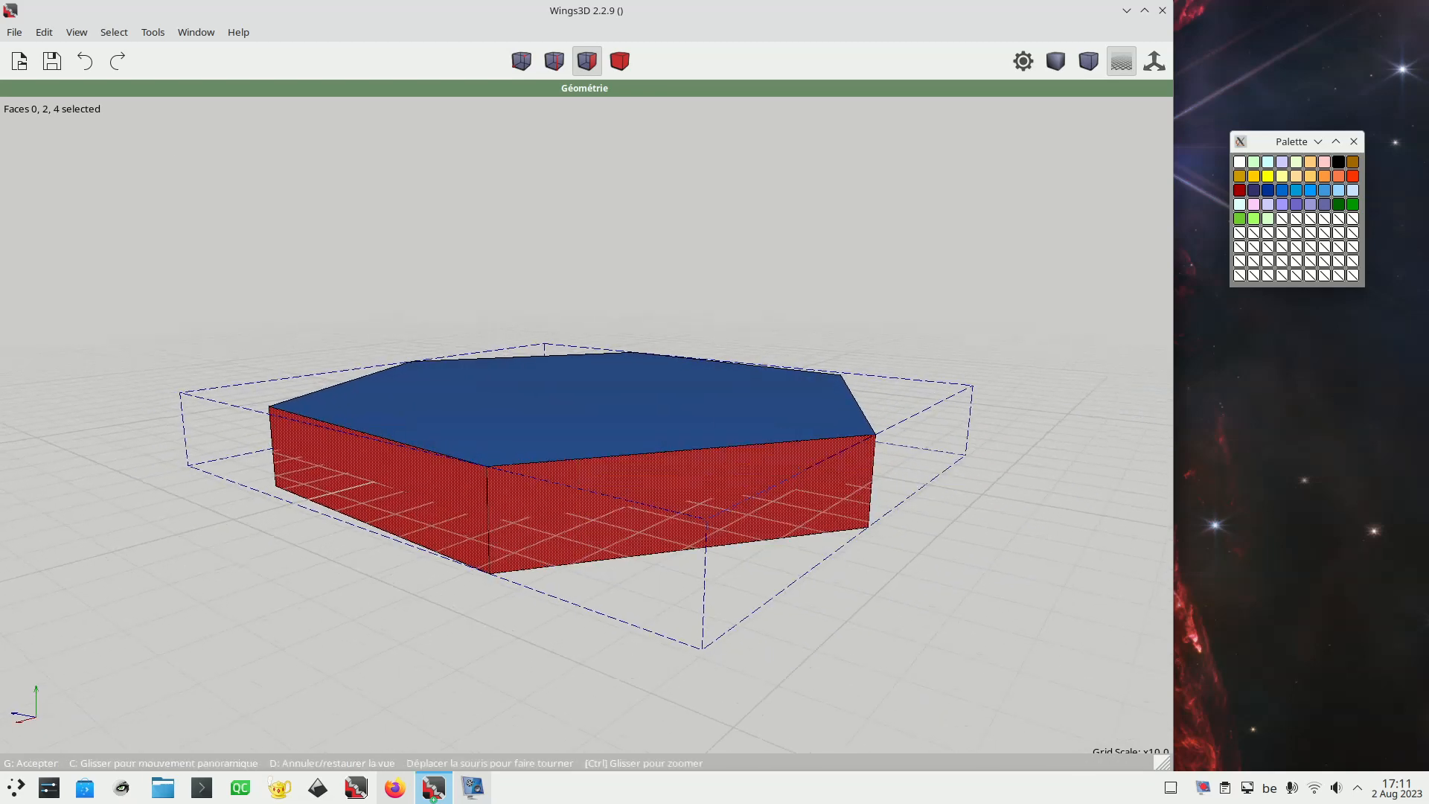
left_click(762, 496)
left_click(762, 500)
middle_click(762, 500)
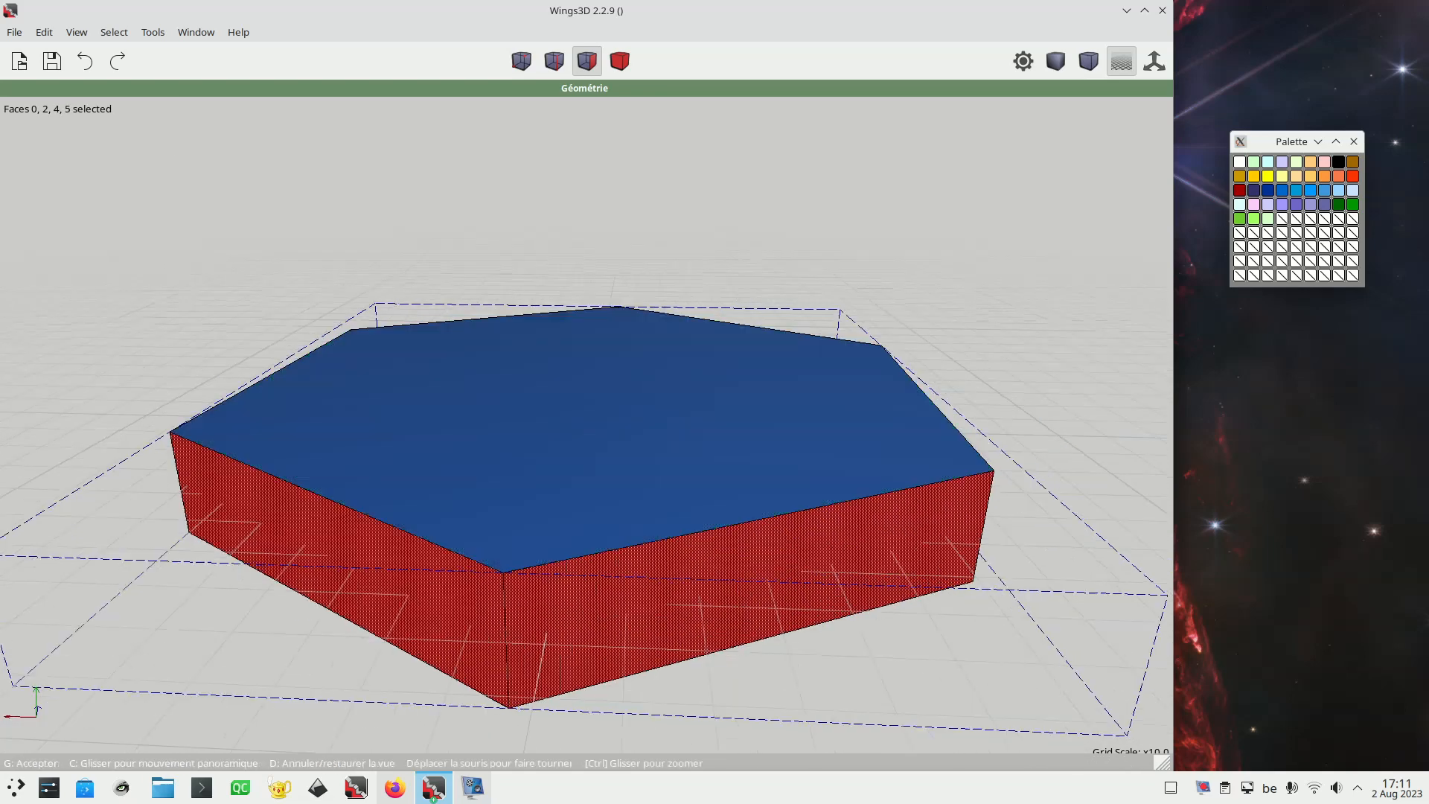
left_click(481, 536)
left_click(381, 588)
scroll(396, 568, "down", 2)
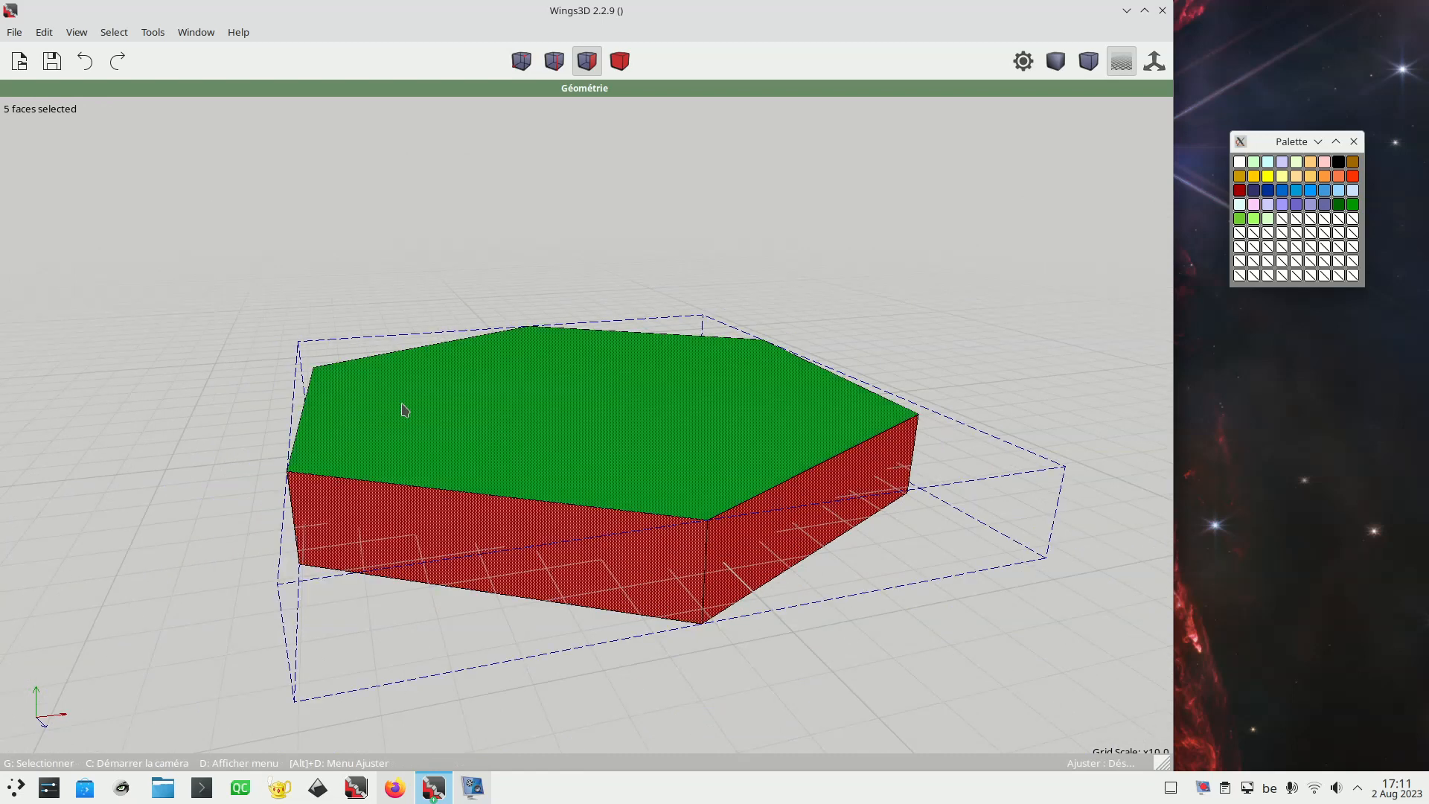
middle_click(789, 419)
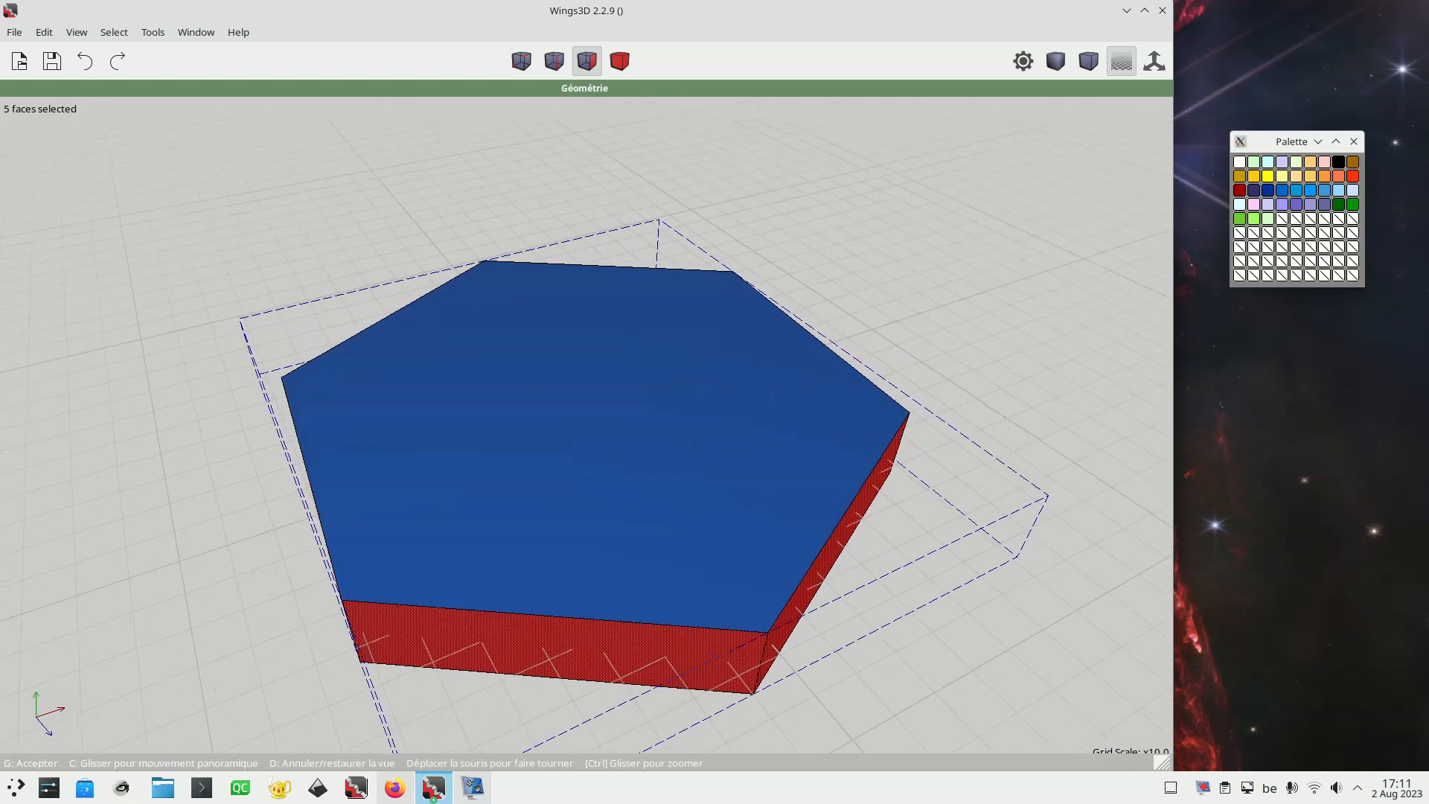
left_click(846, 558)
left_click(839, 574)
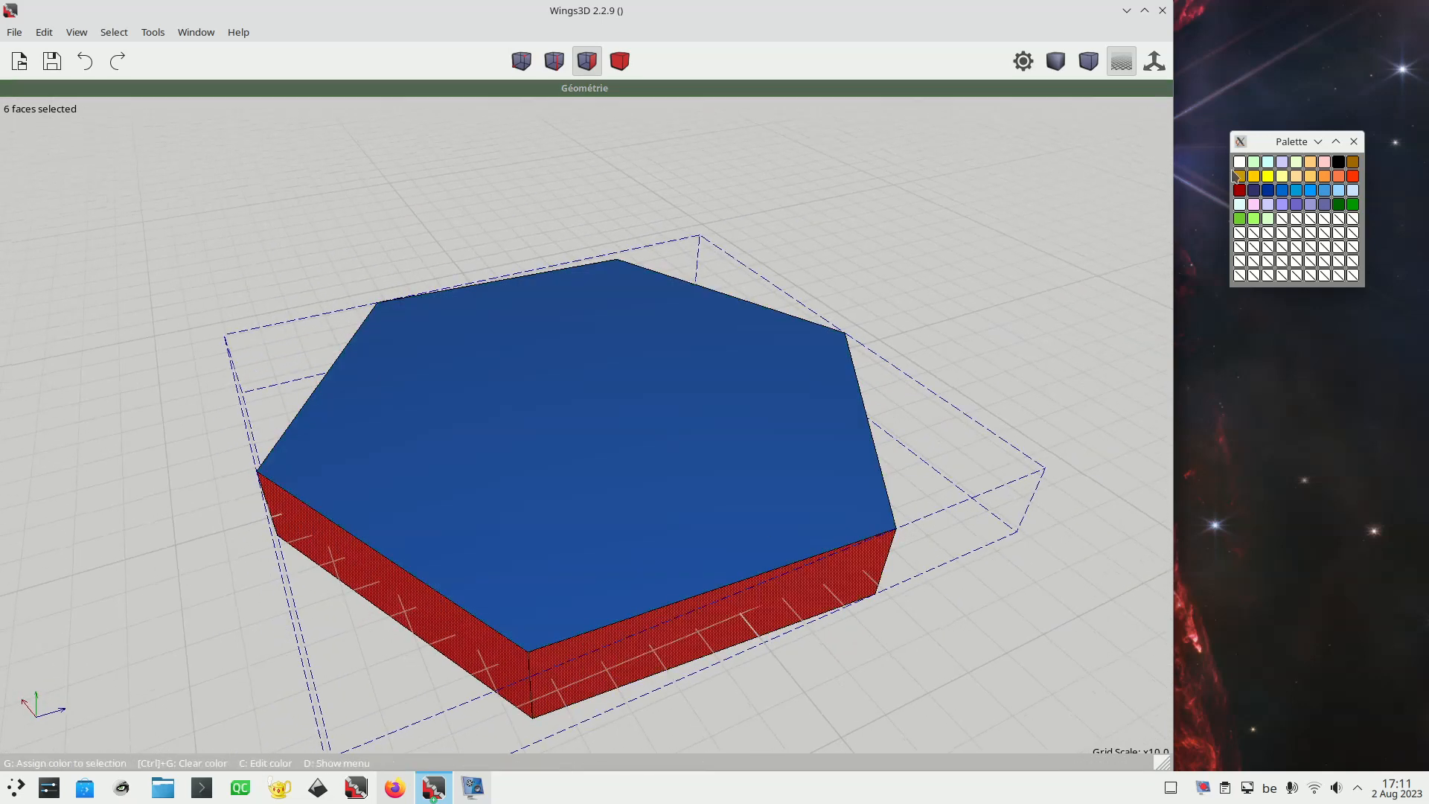
left_click(1253, 178)
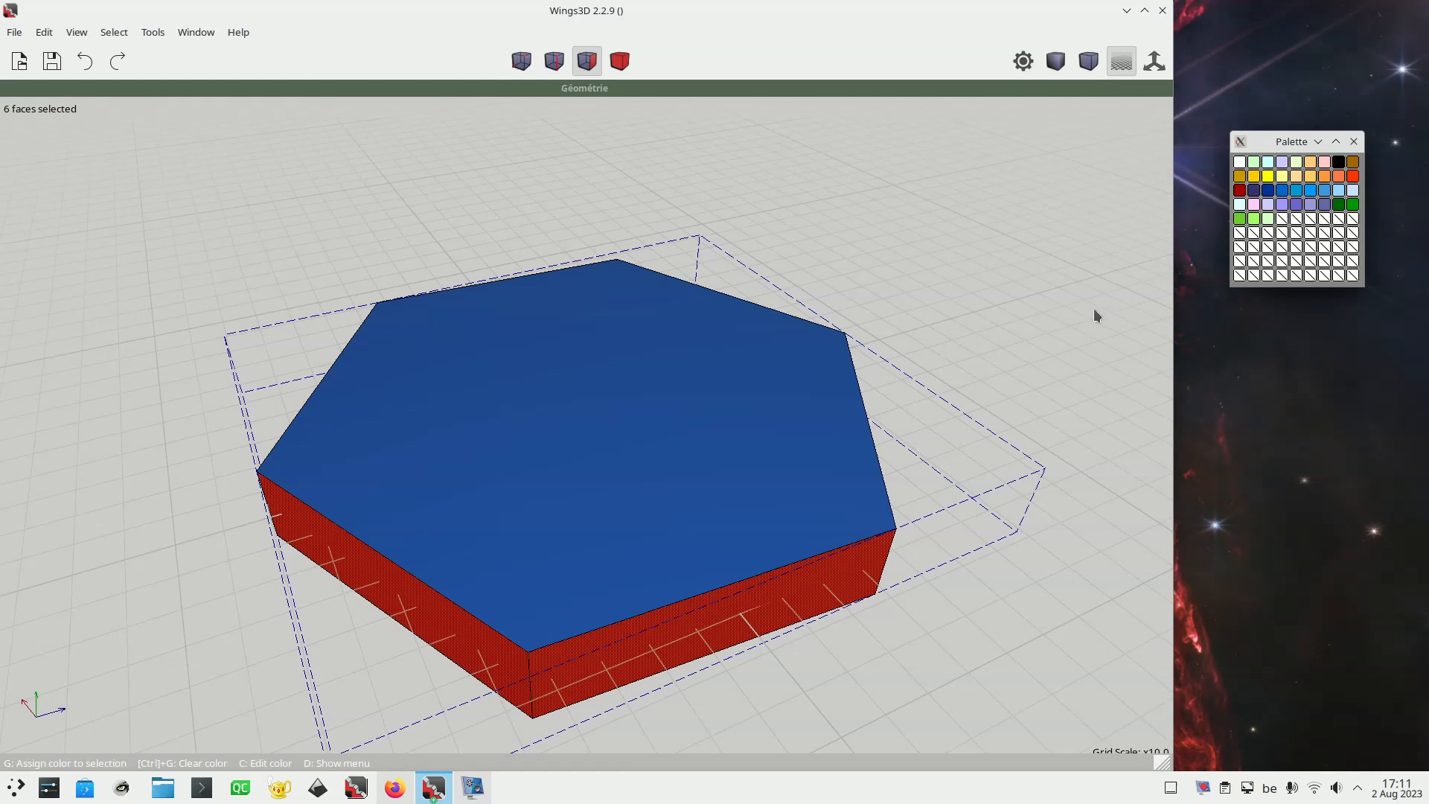
key("space")
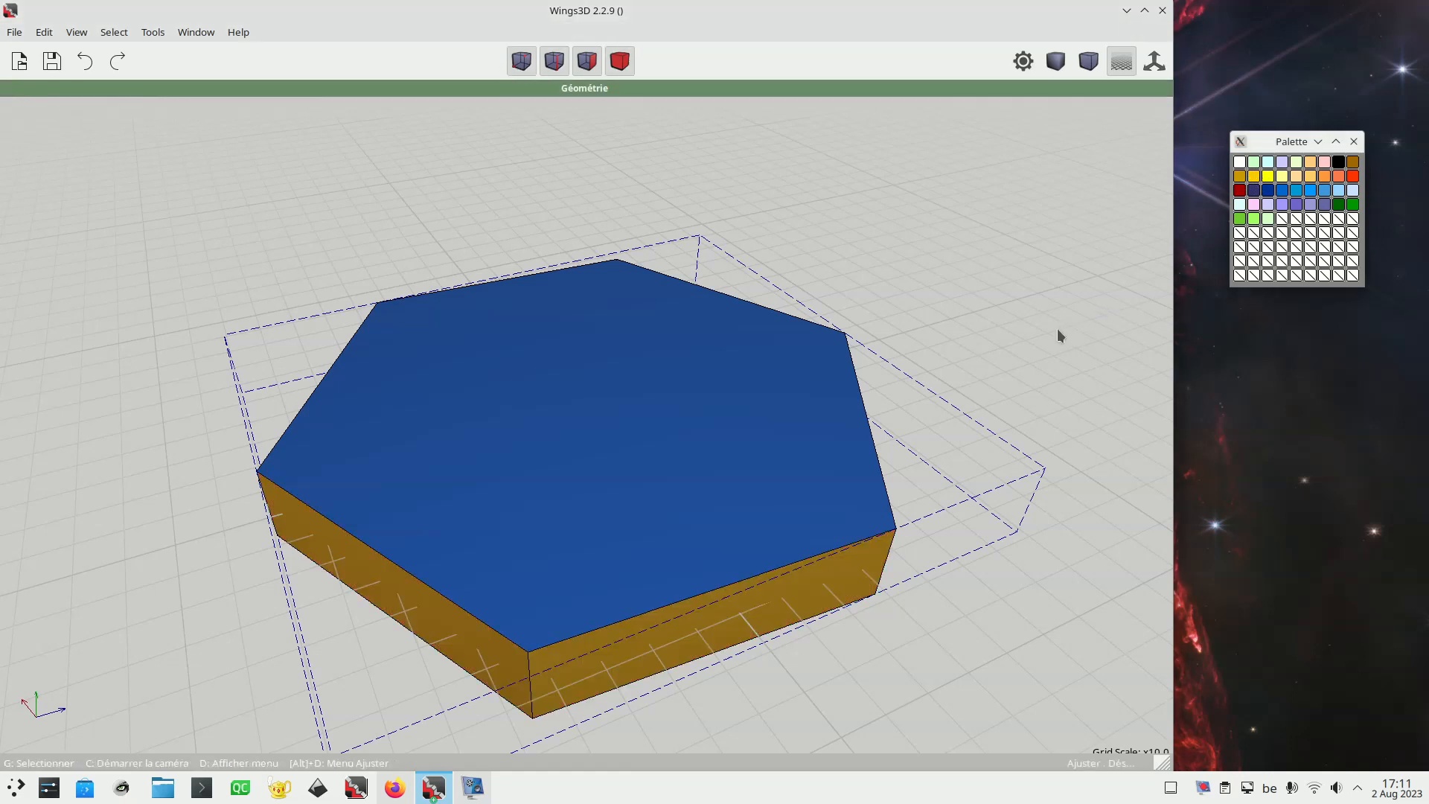
left_click(1354, 142)
Select the whole prism and convert its vertex colours to materials
middle_click(765, 370)
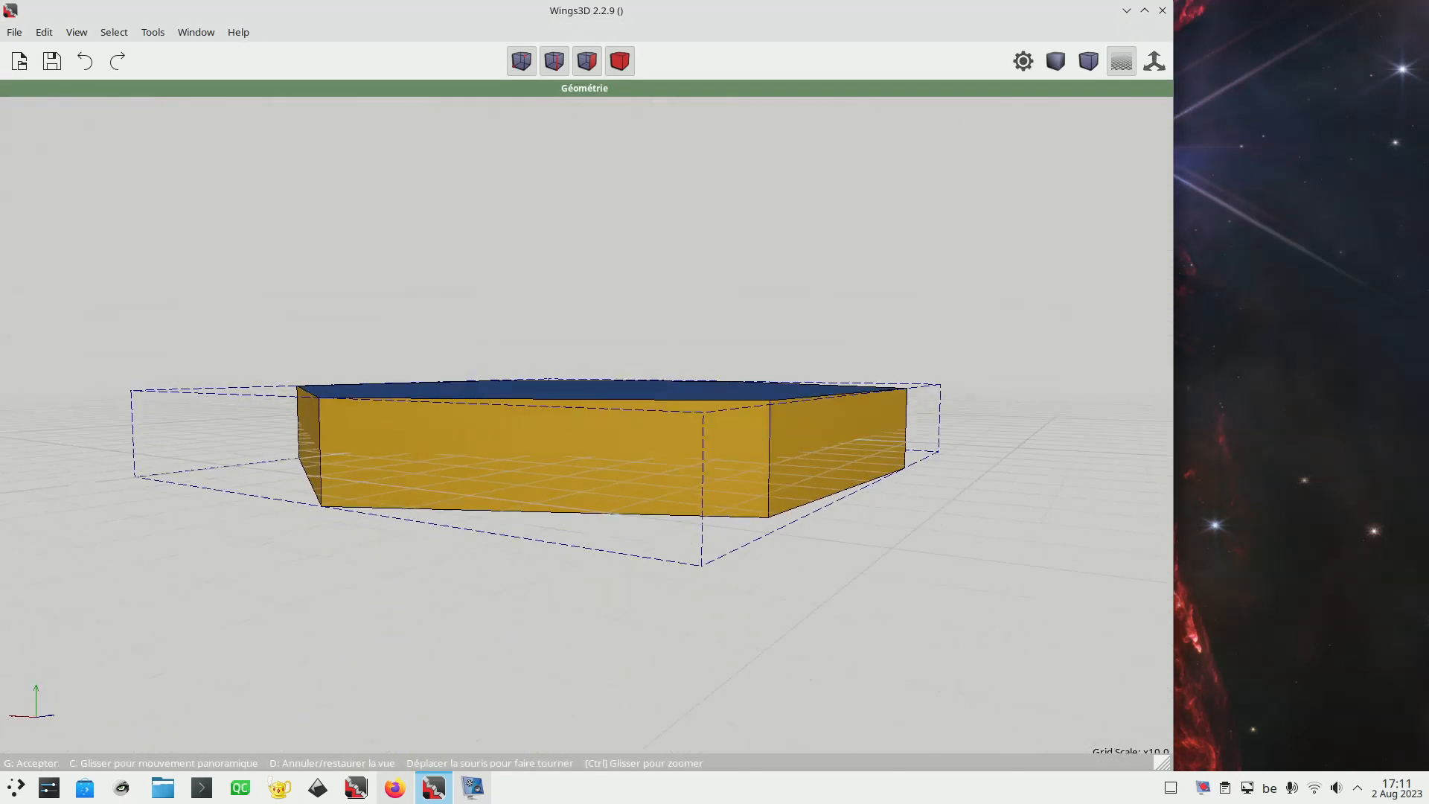
left_click(671, 340)
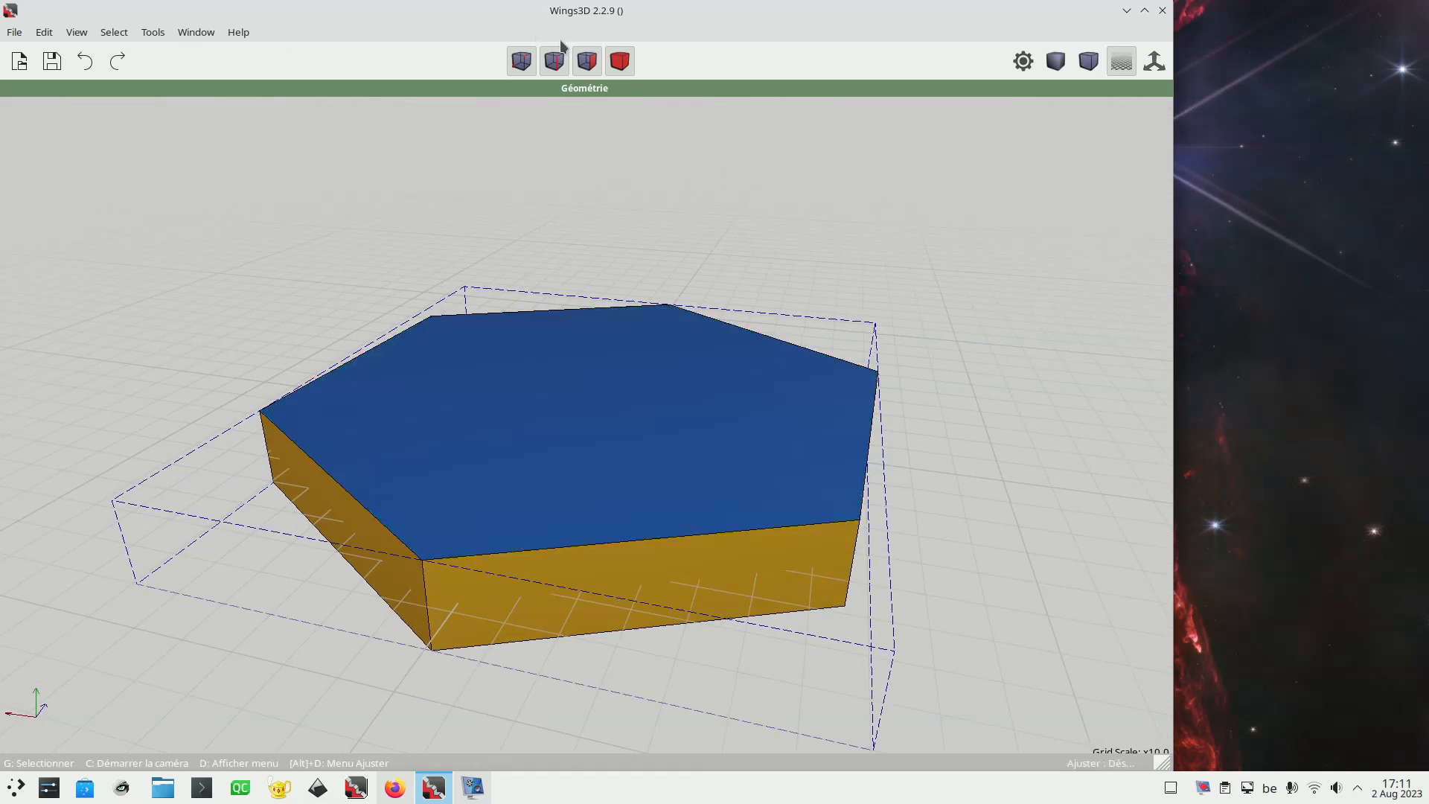
left_click(621, 63)
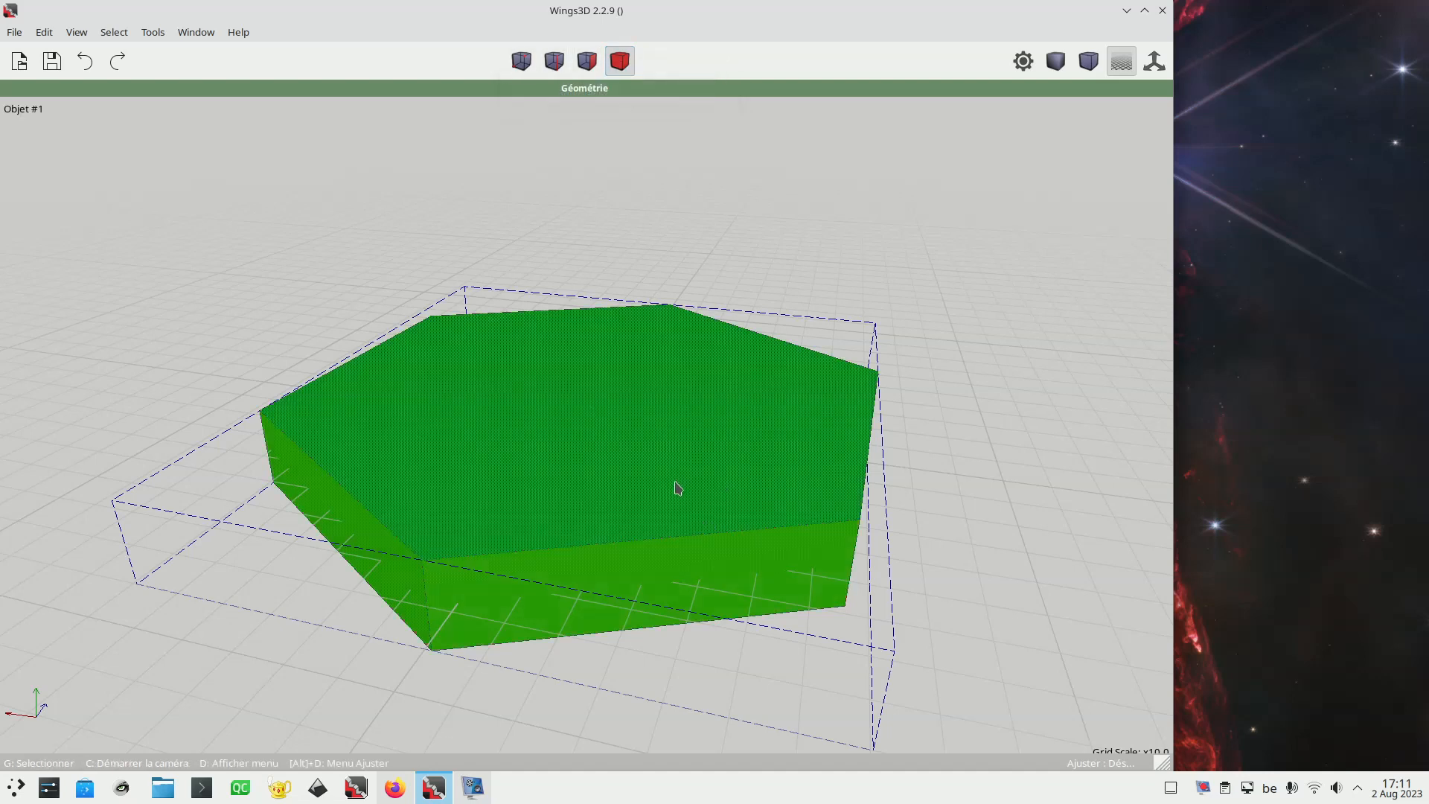
left_click(678, 487)
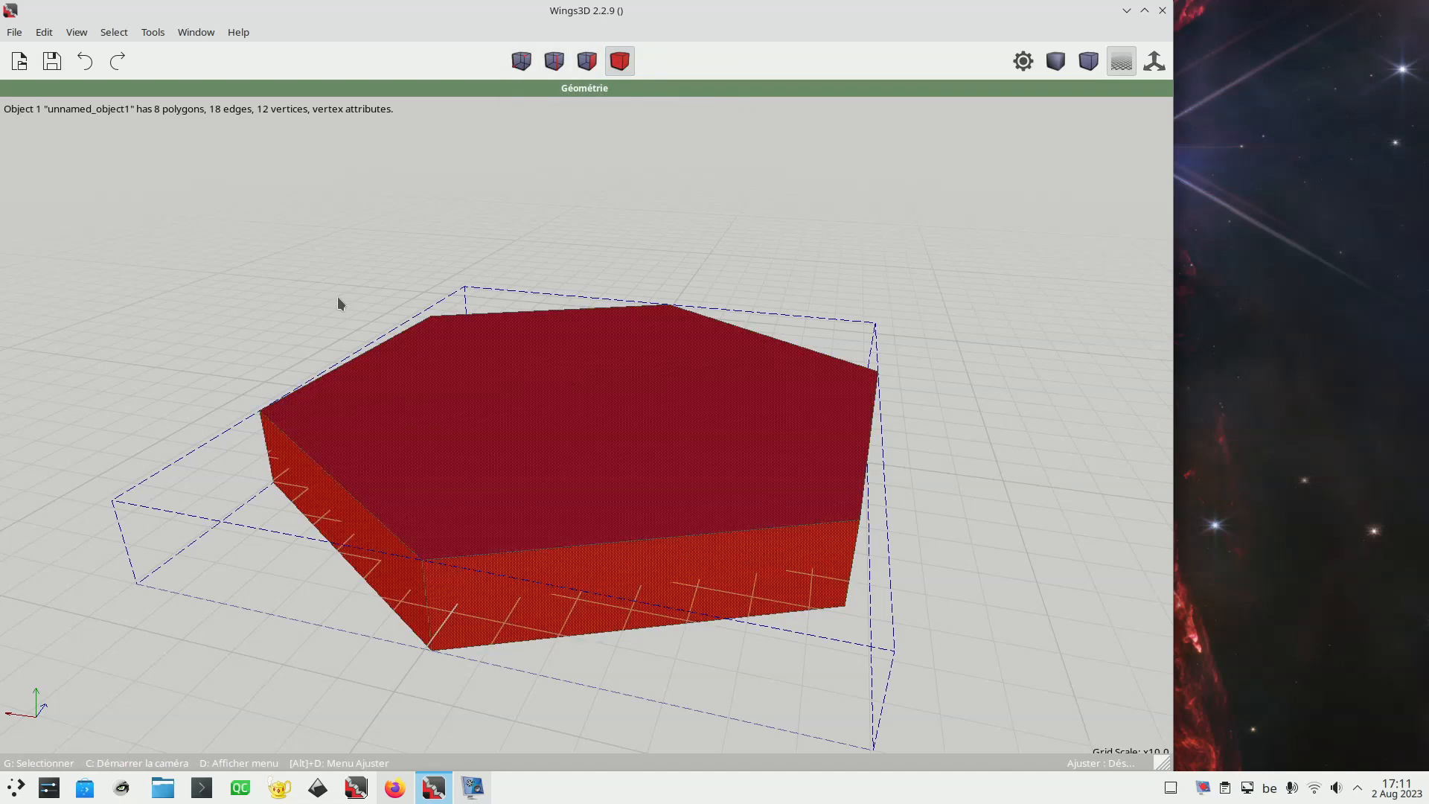
right_click(641, 408)
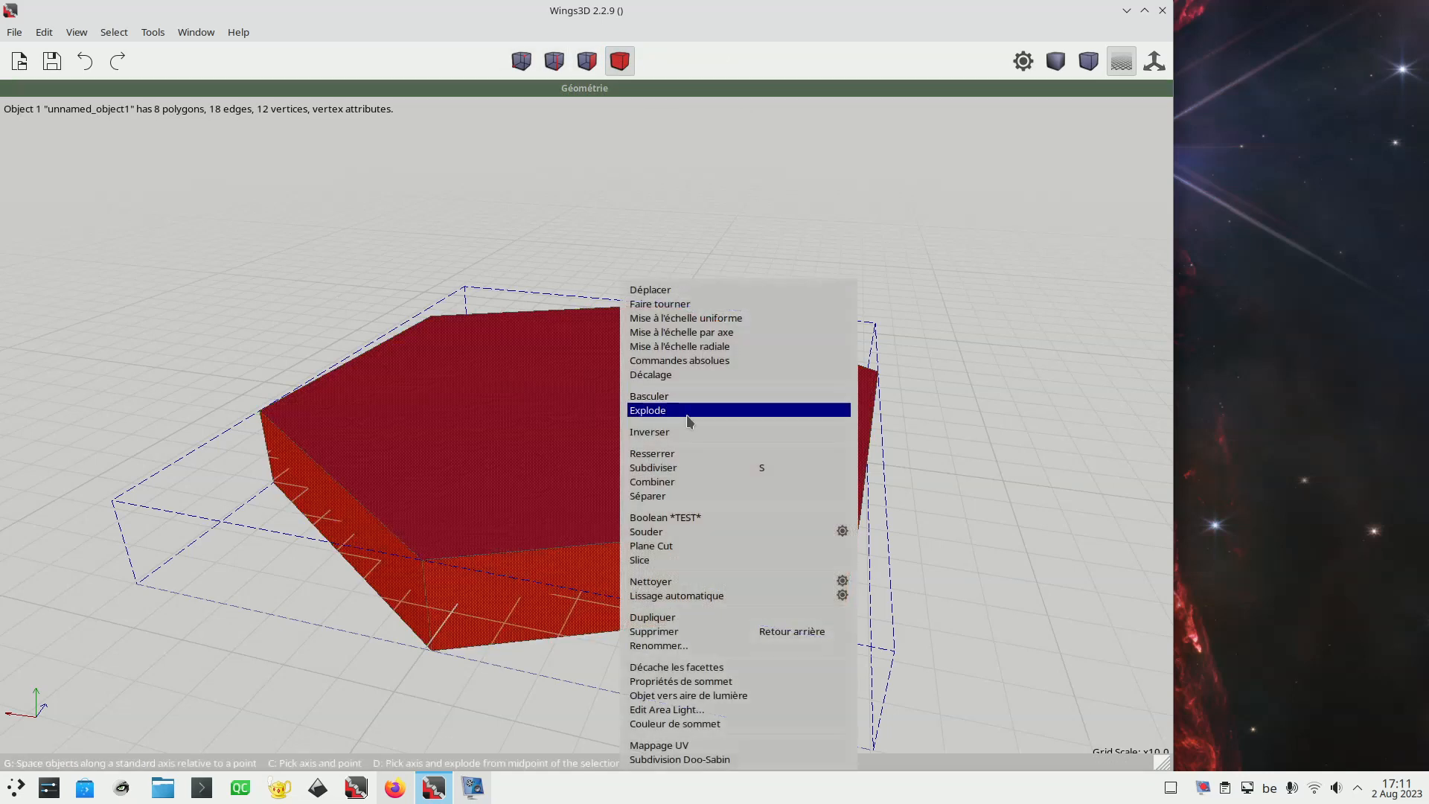
left_click(729, 681)
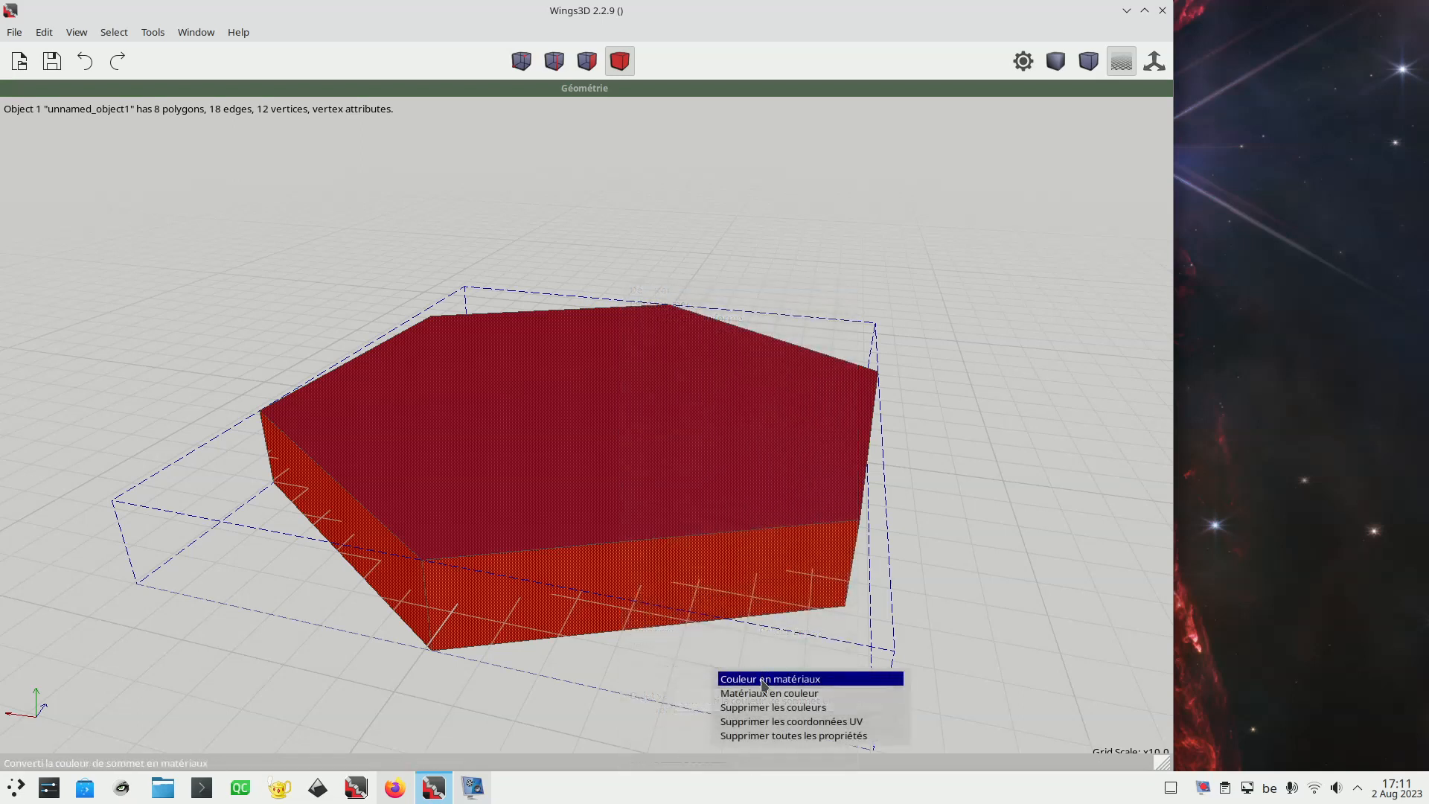
left_click(760, 679)
Open the scene outliner and place it beside the main window so the materials list is accessible
left_click(207, 34)
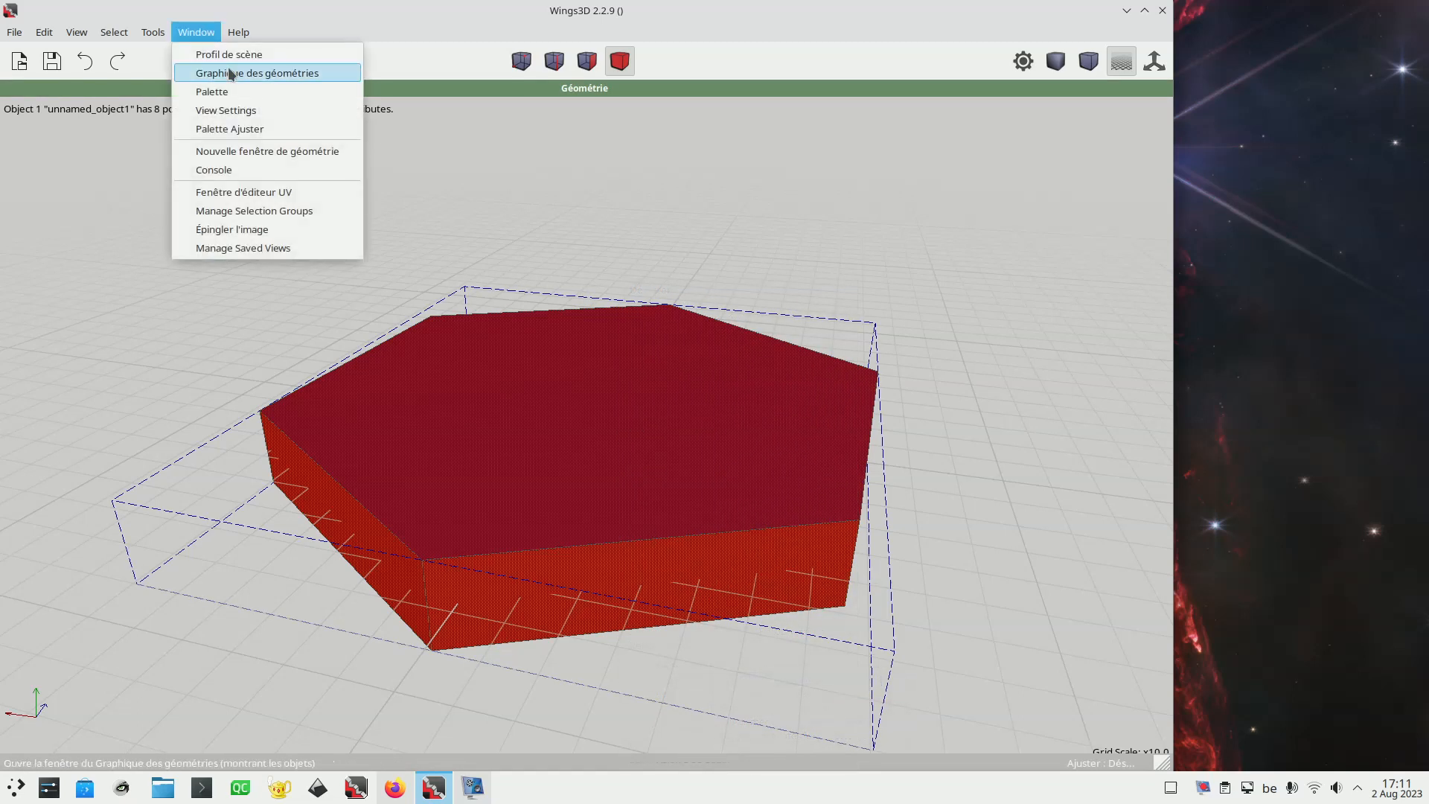
left_click(228, 66)
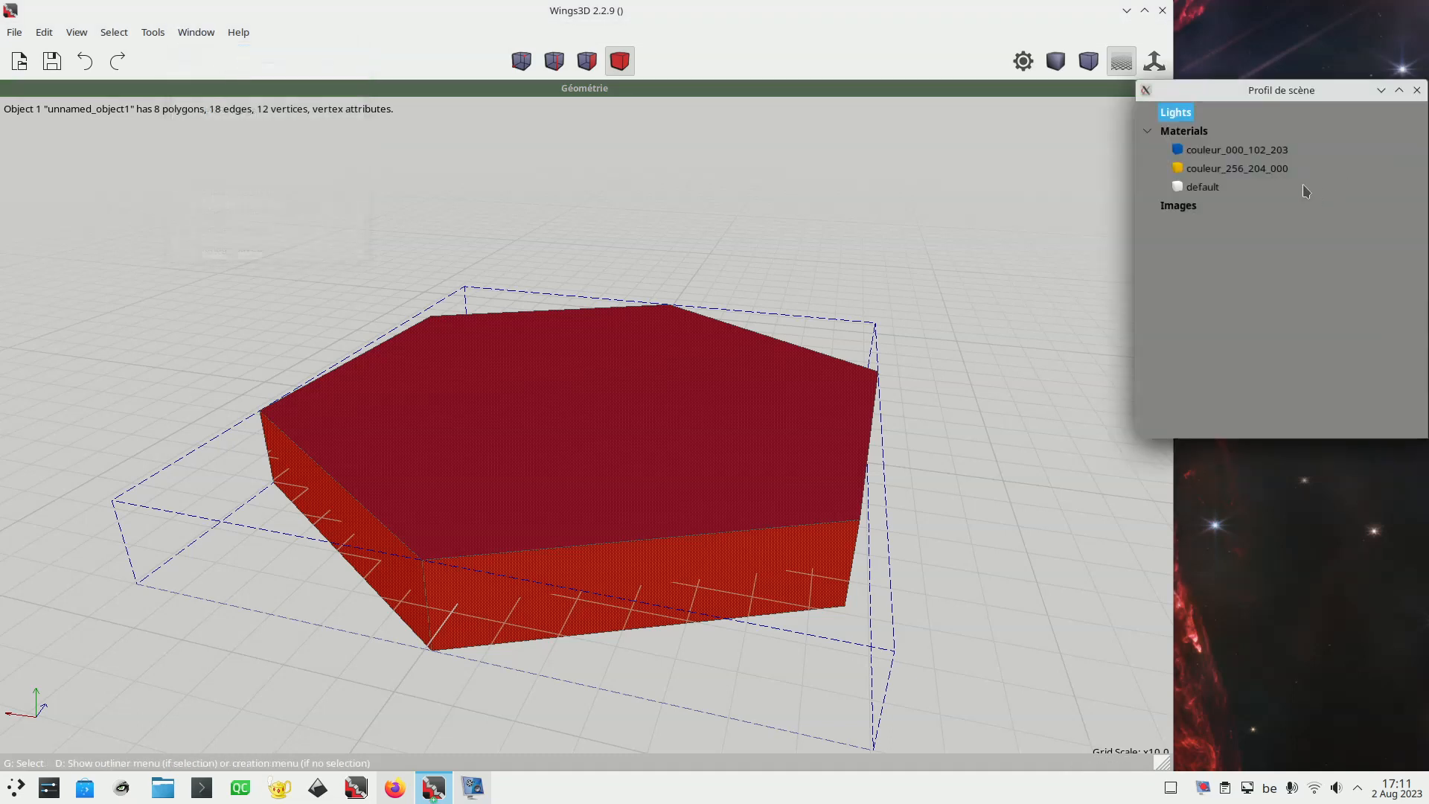
left_click_drag(1250, 93, 1288, 104)
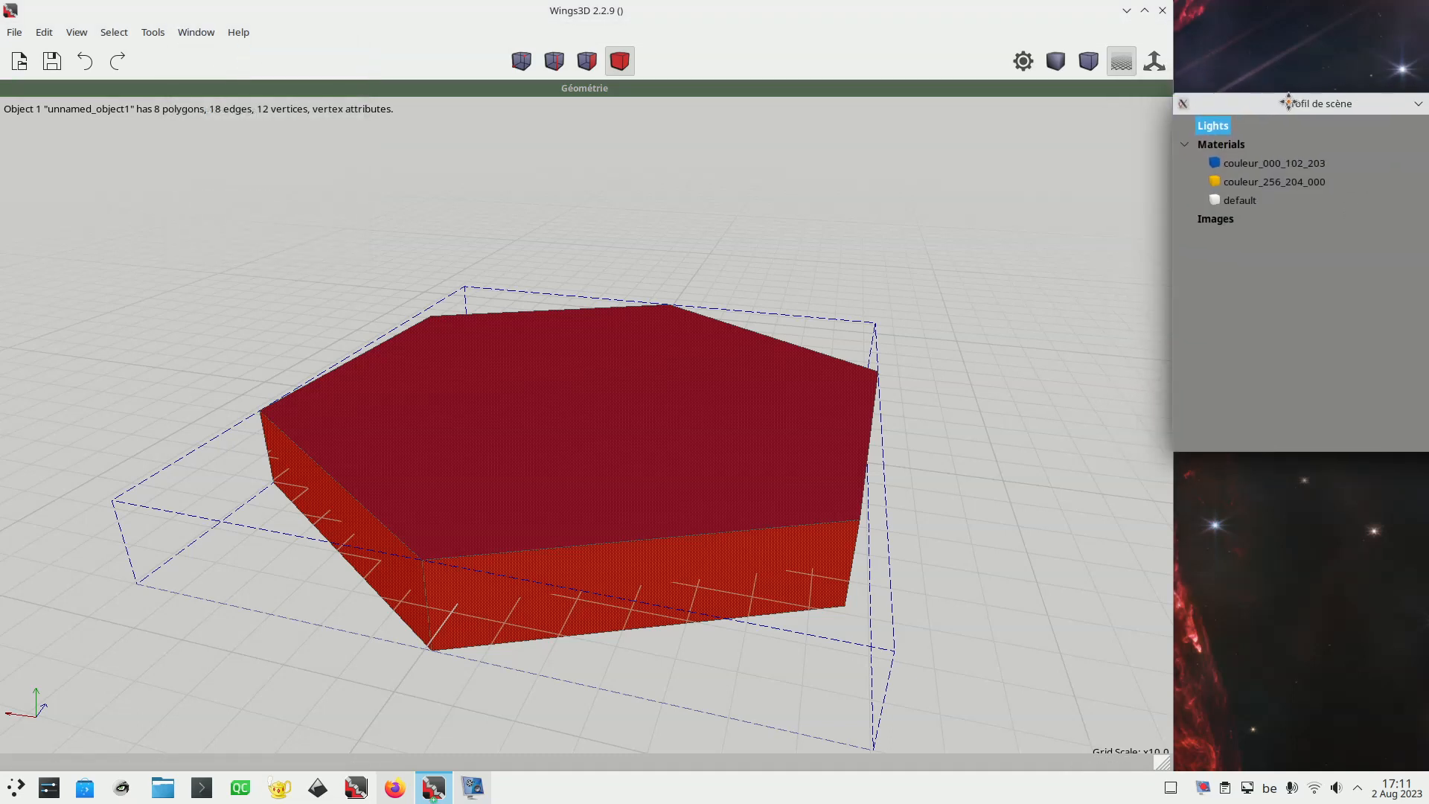
Rename the material couleur_000_102_203 to blue
left_click(1275, 163)
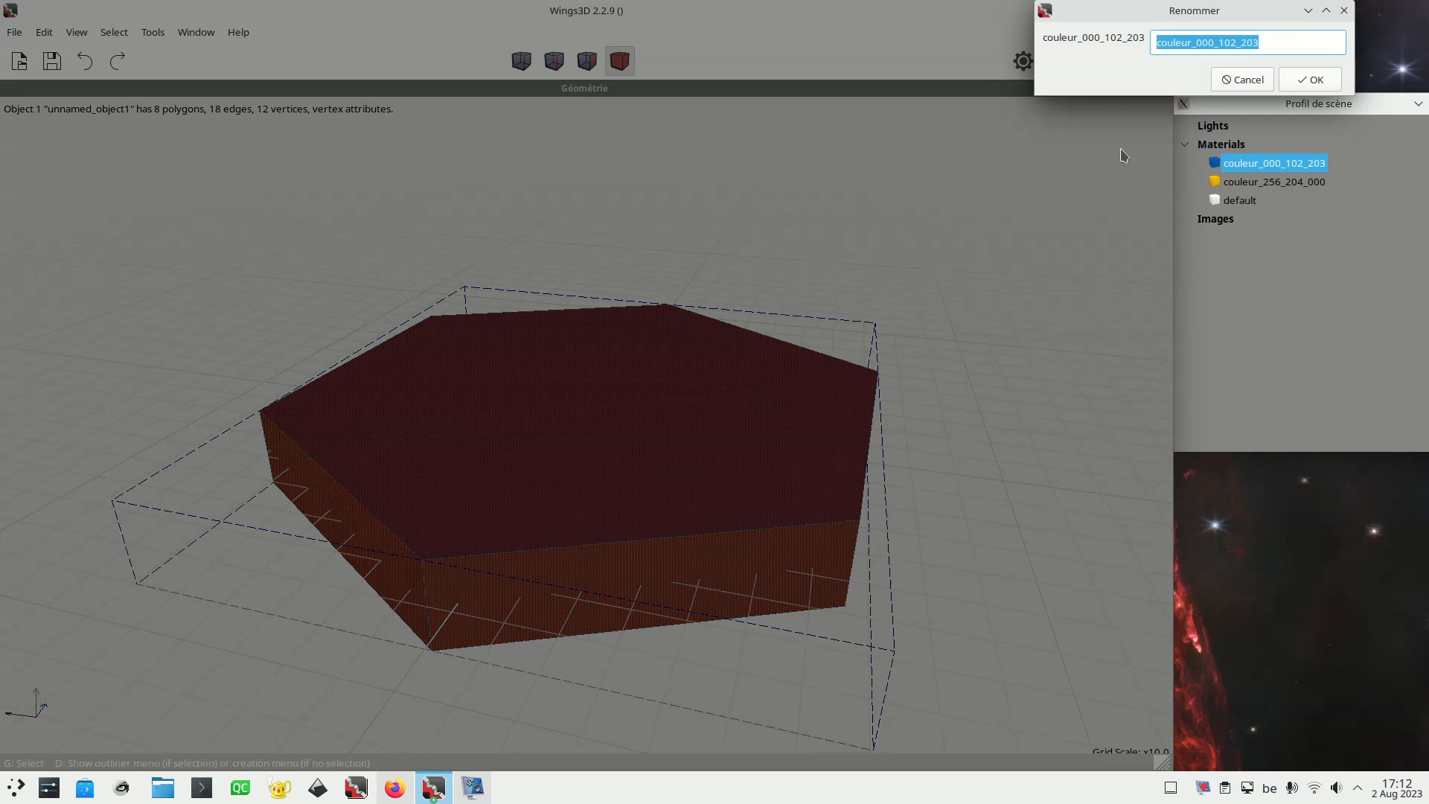
type("blue")
key("Return")
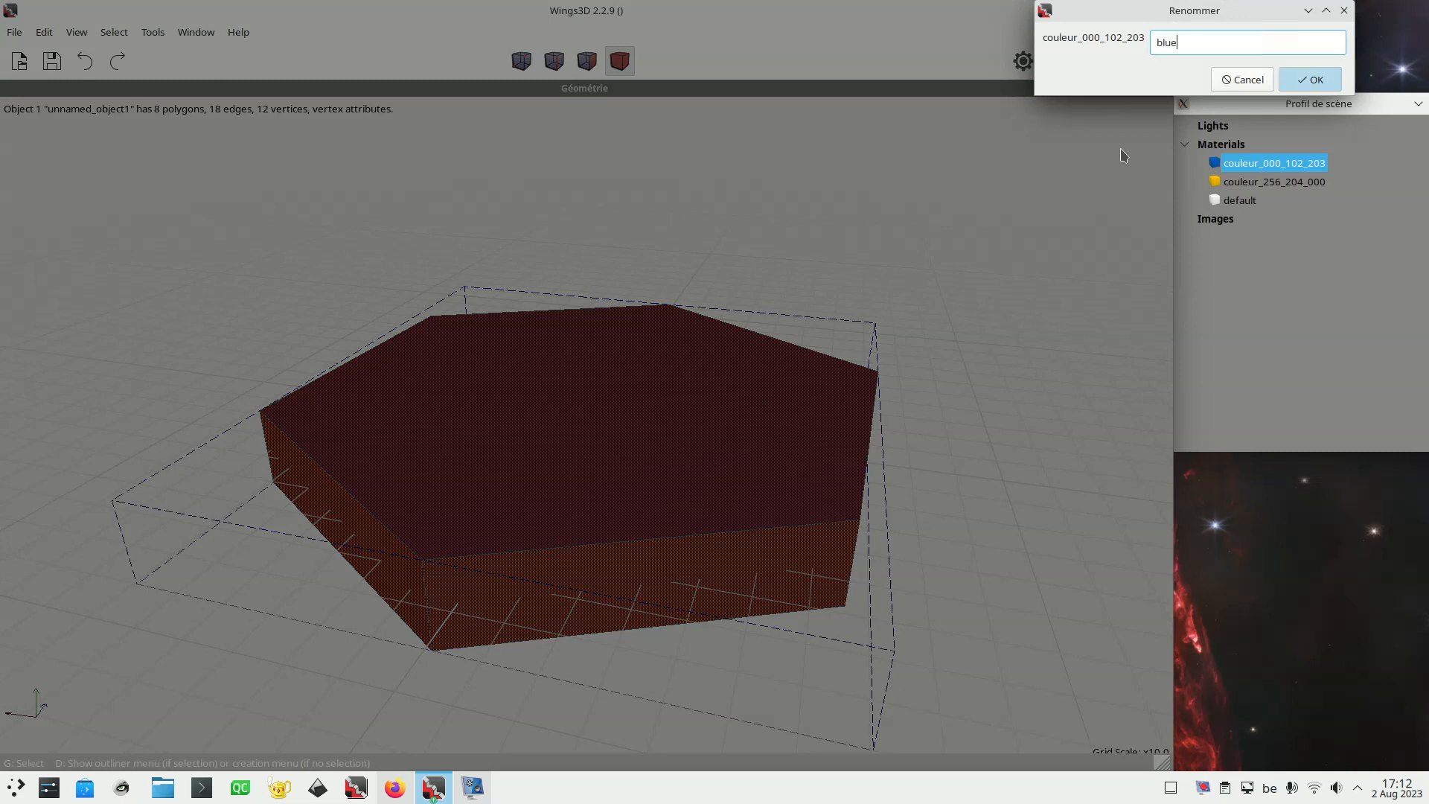
Rename the material couleur_256_204_000 to gold and clear the selection on the prism
left_click(1256, 184)
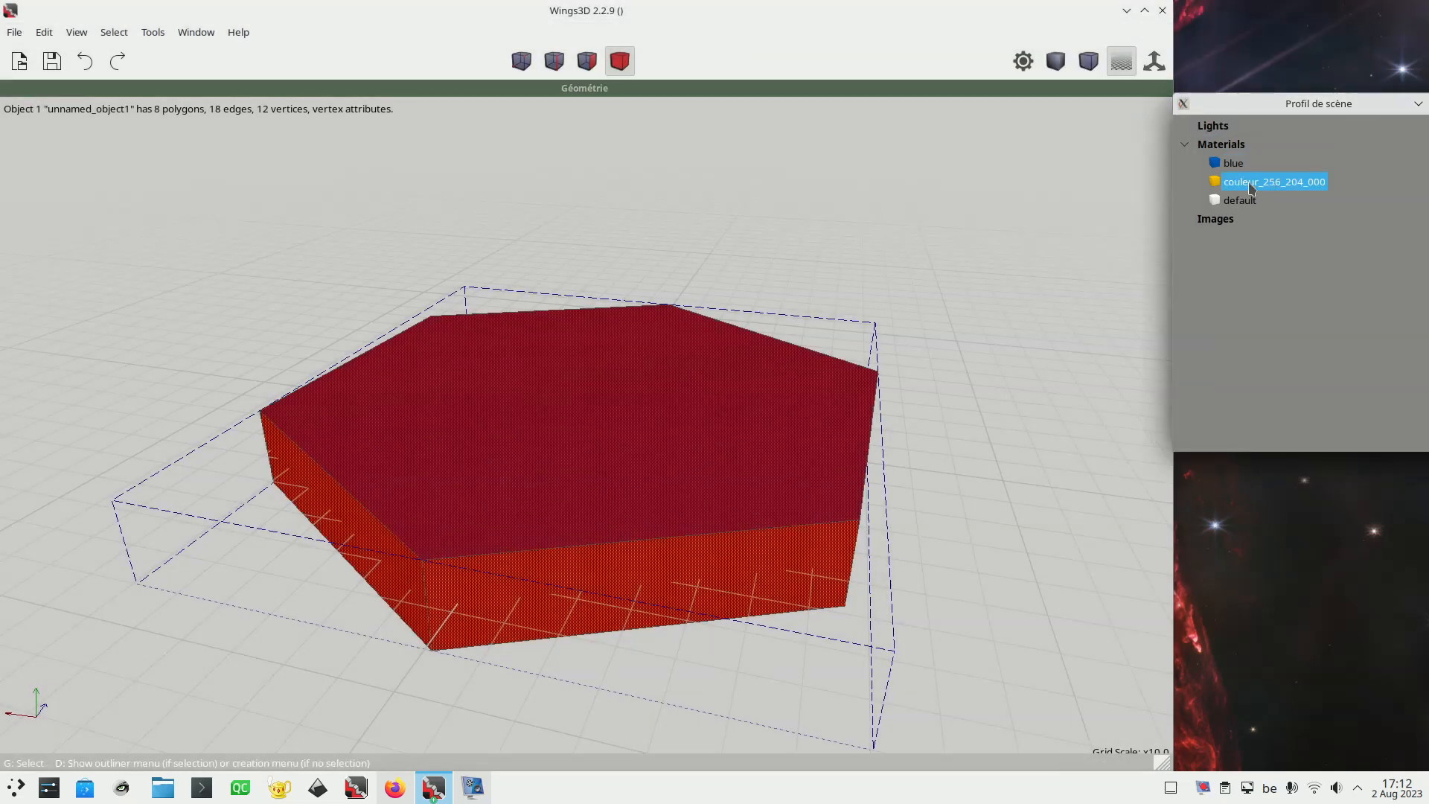
left_click(1225, 180)
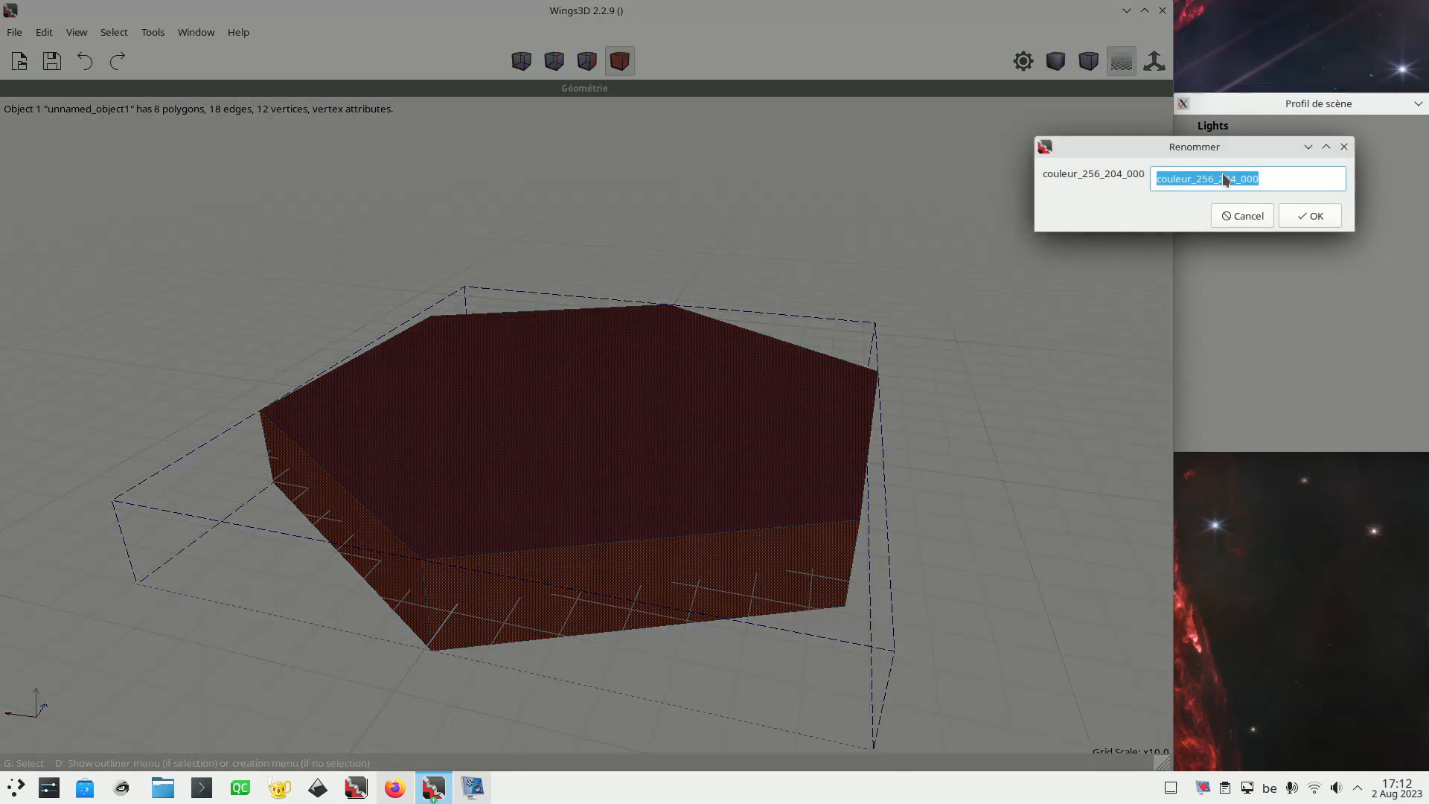
type("gold")
key("Return")
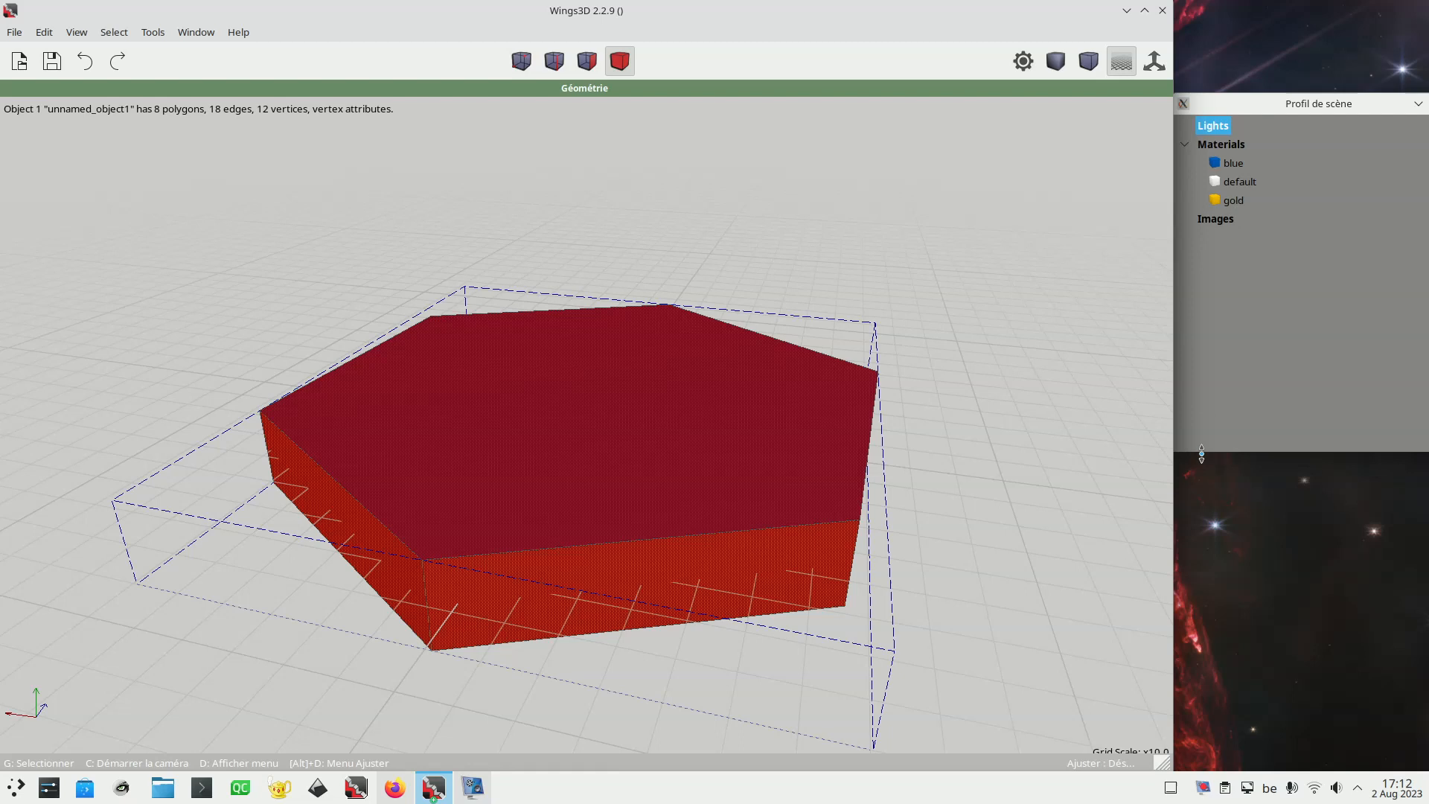
left_click(1072, 414)
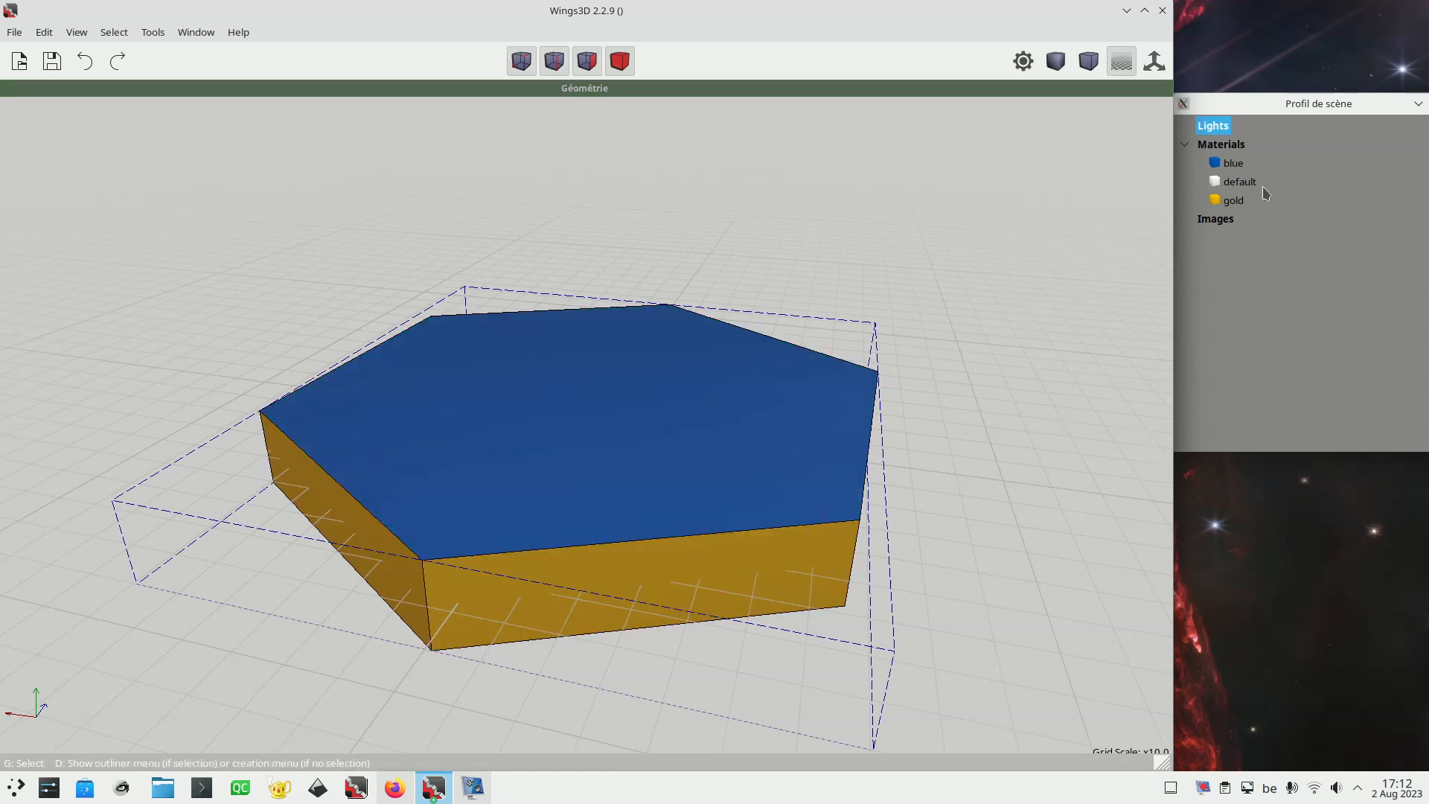
Save the scene as 003_penta.wings in the Documents/demos/SOCLES folder
left_click(52, 61)
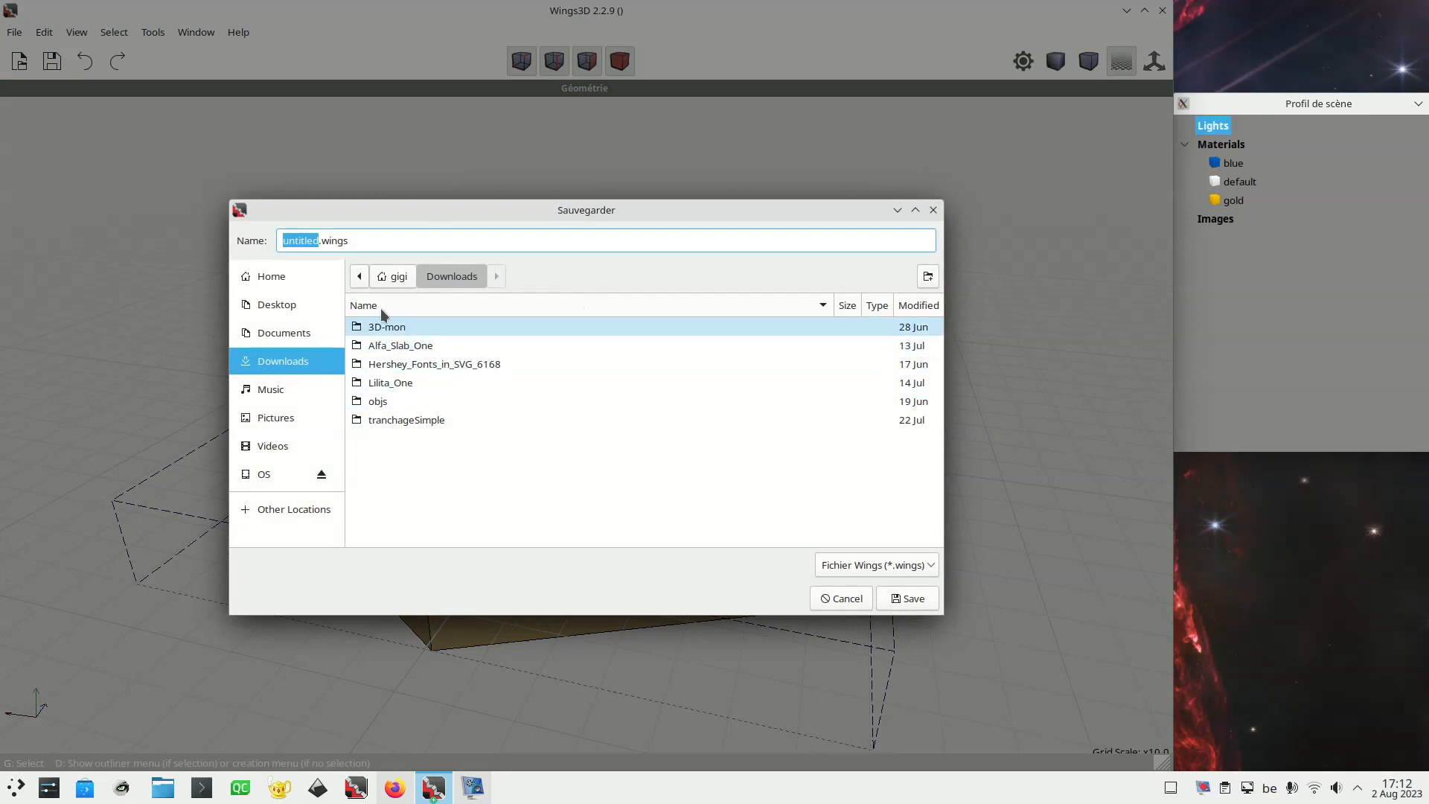
left_click(286, 334)
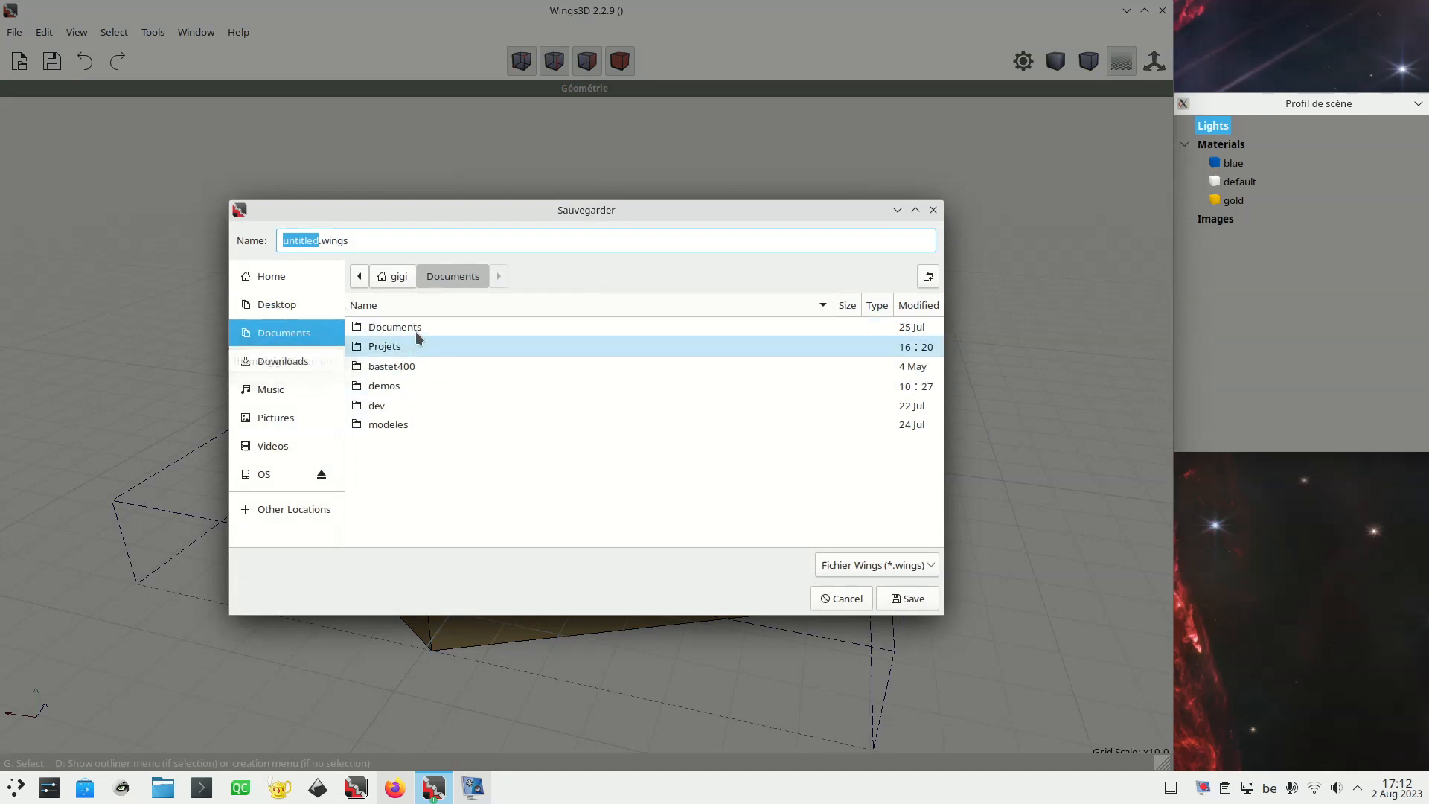
double_click(397, 387)
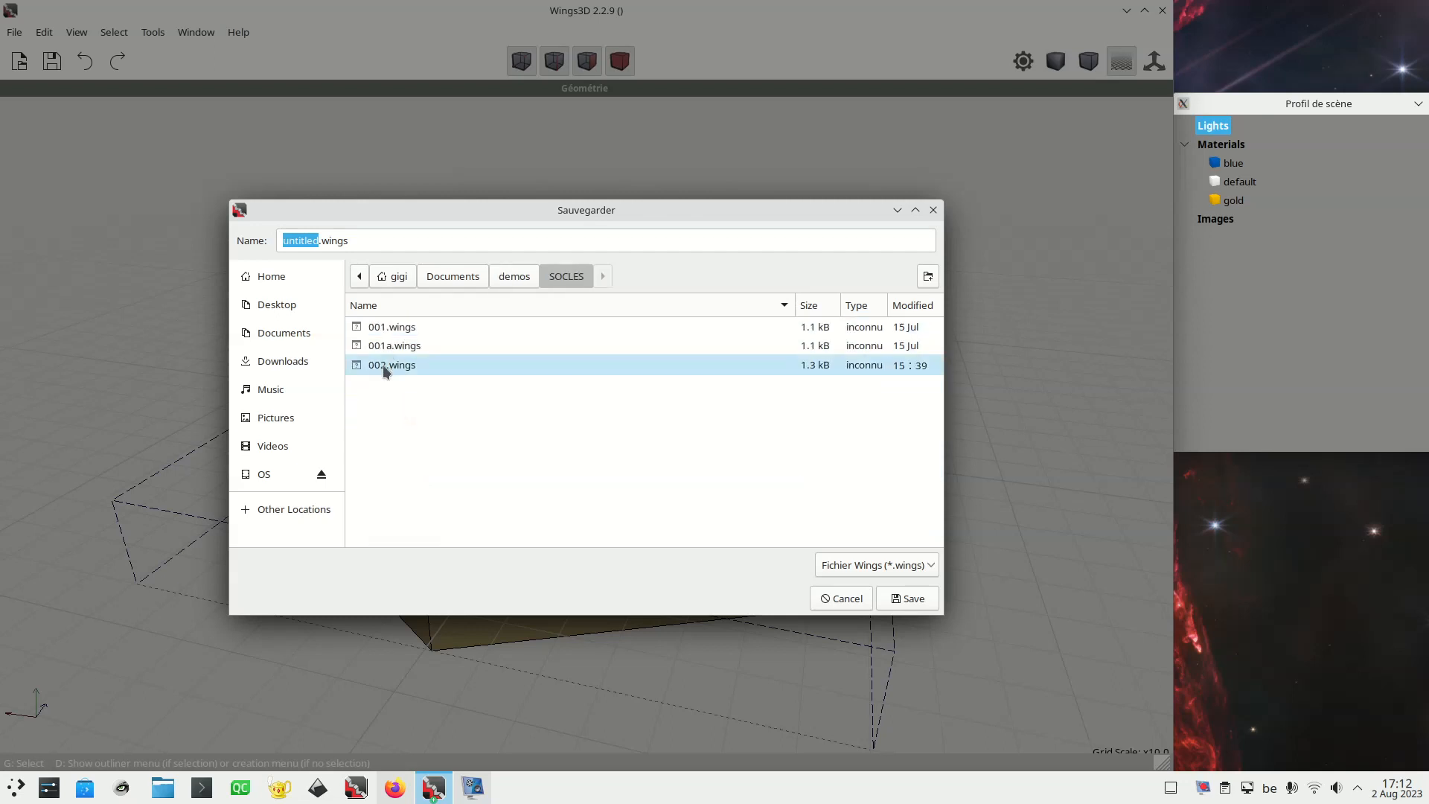
double_click(294, 240)
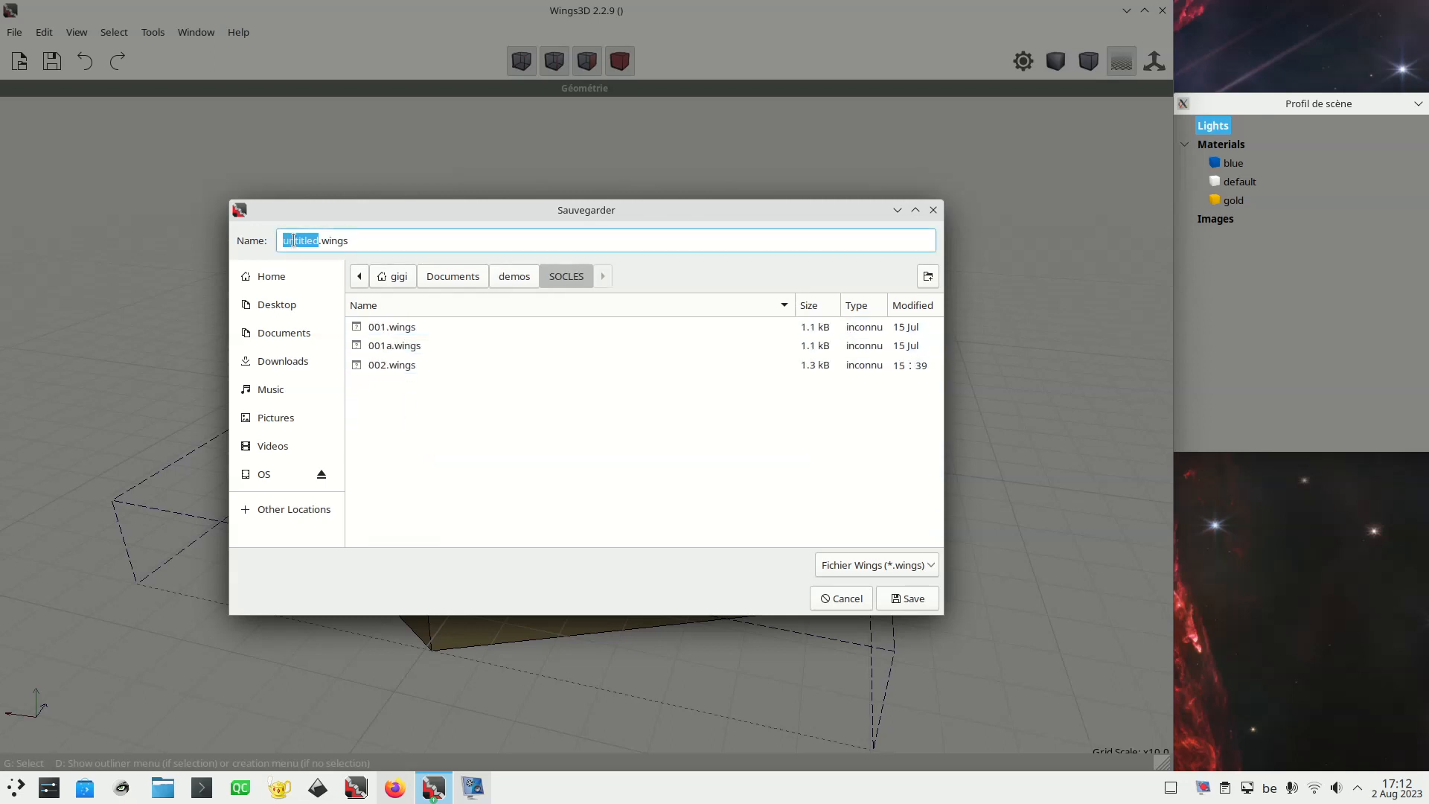
type("003_penta")
left_click(912, 600)
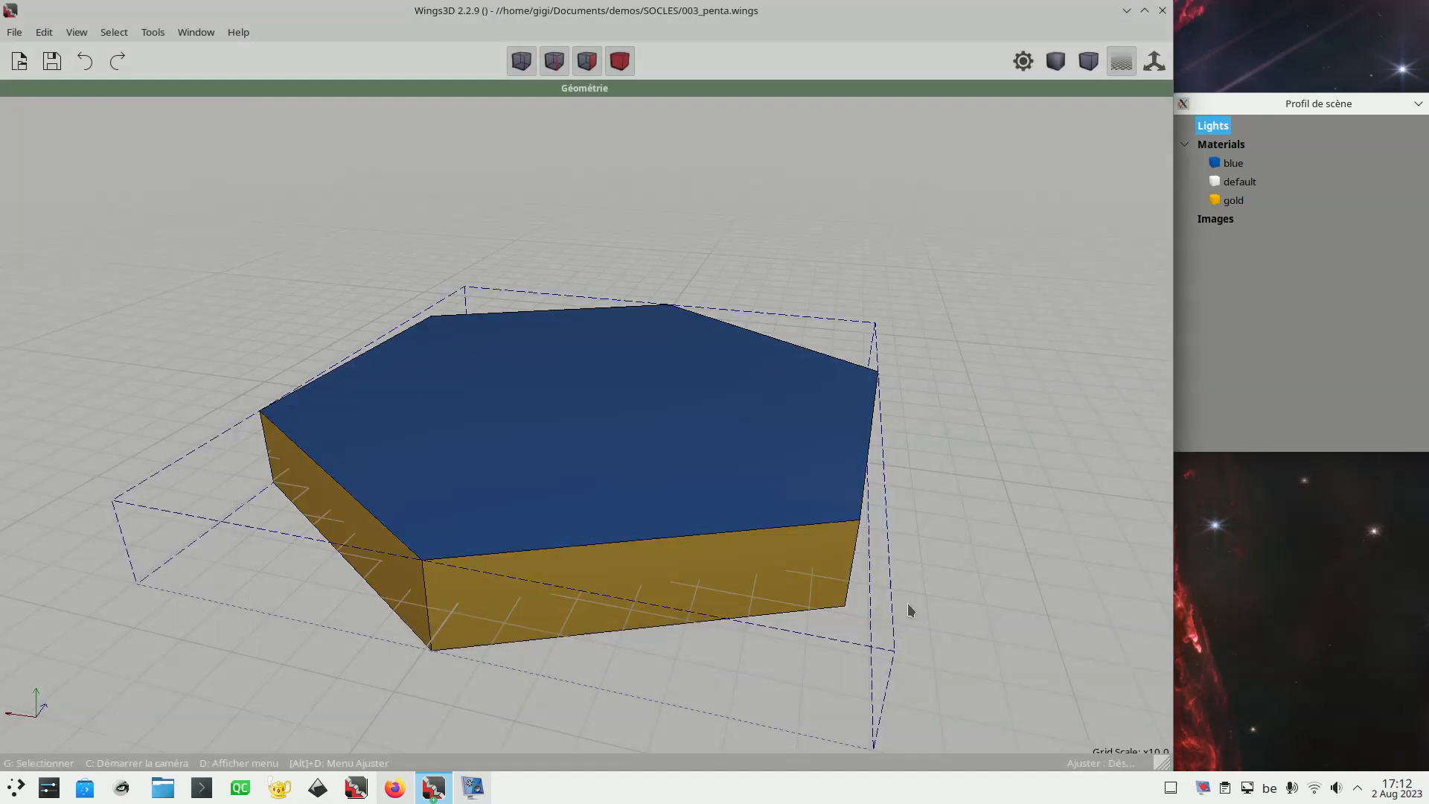
Select the prism's underside hexagon and assign the gold material to it
left_click(722, 430)
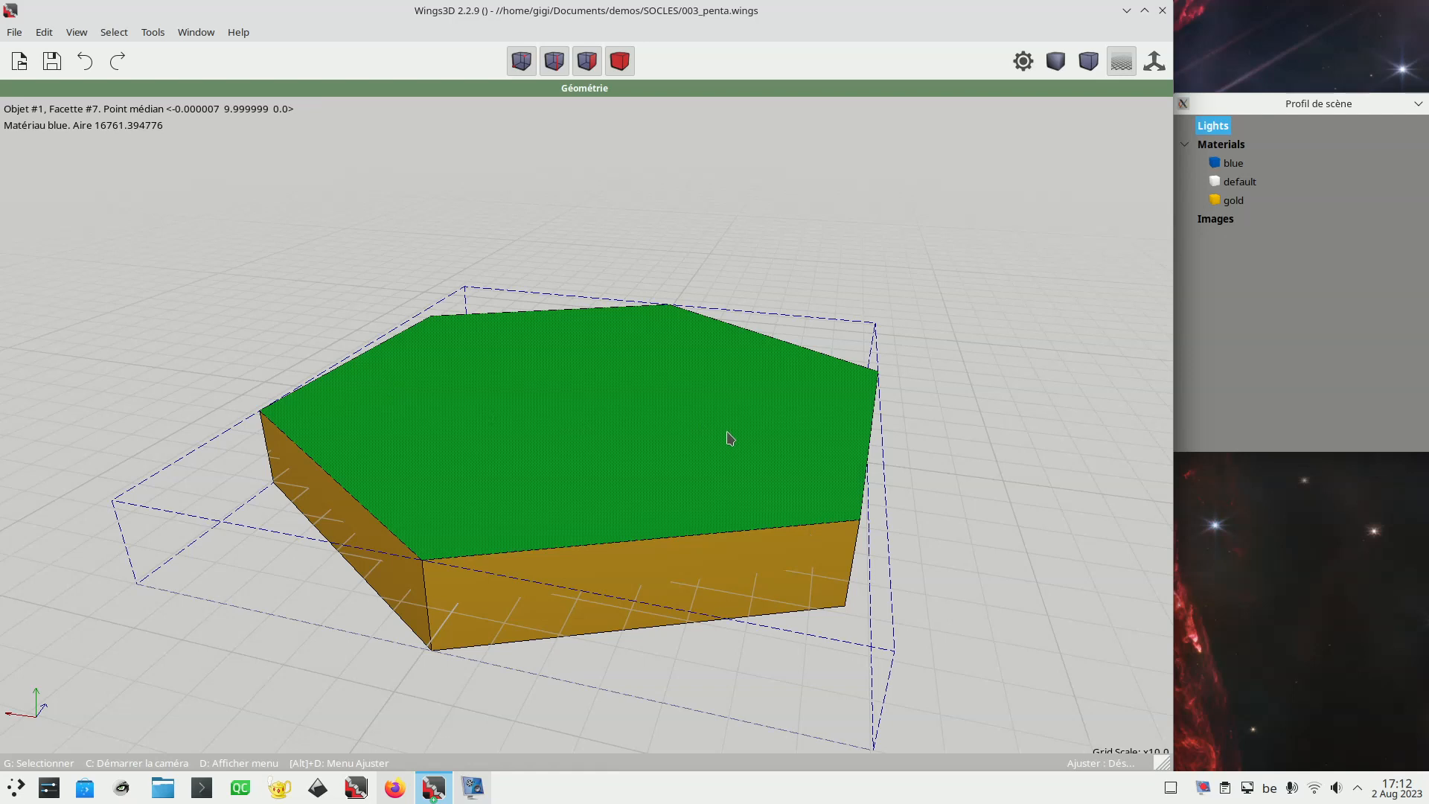
left_click(608, 389)
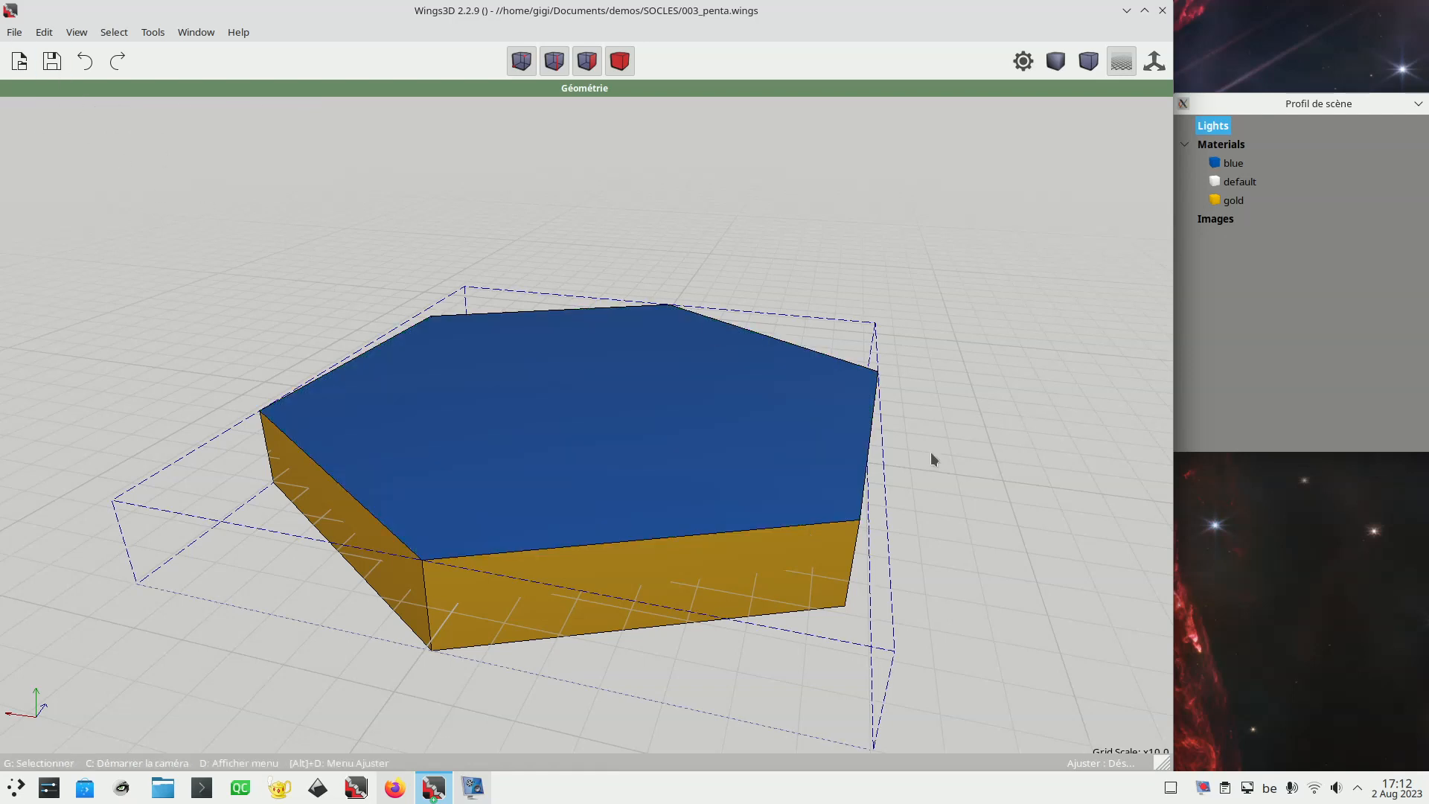
middle_click(964, 440)
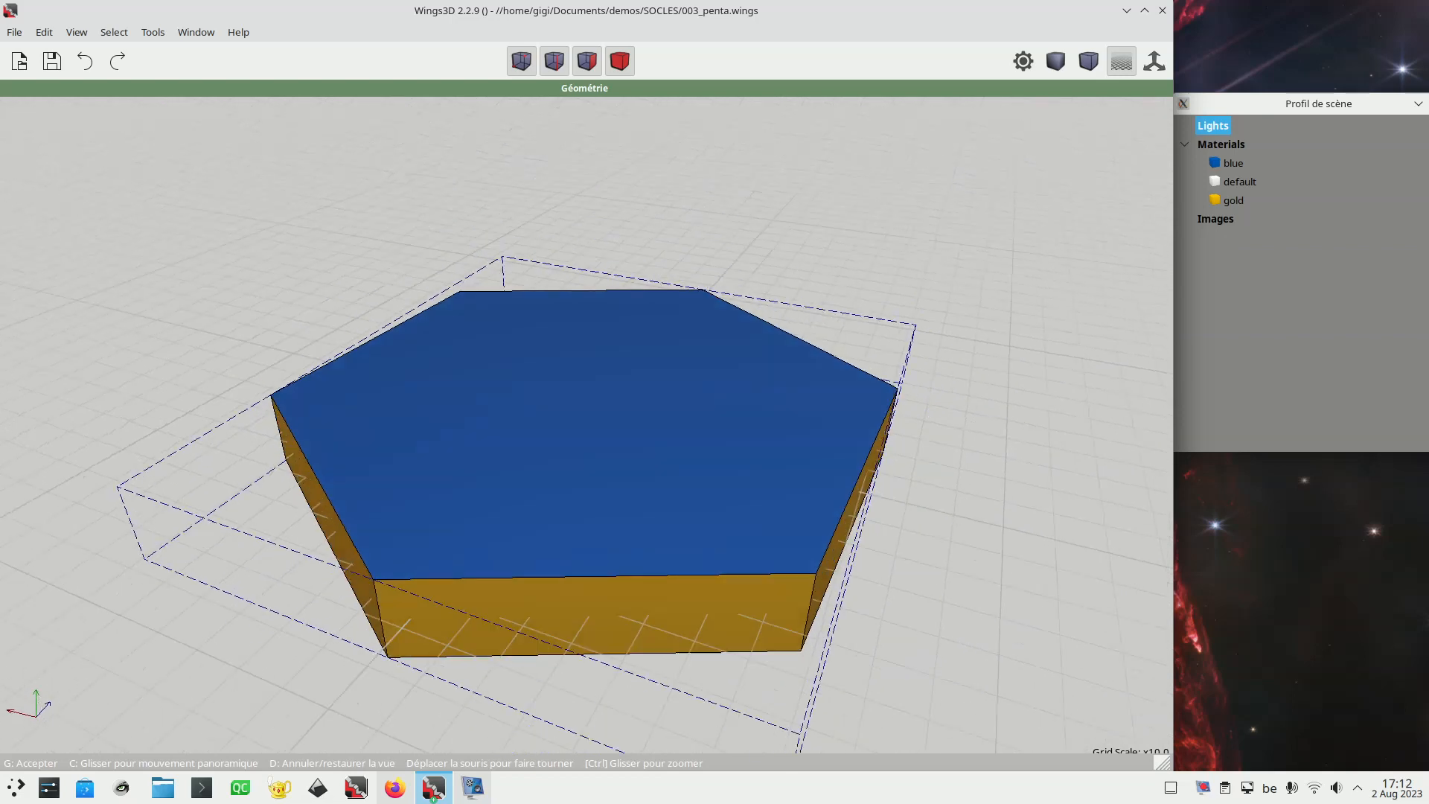
left_click(737, 462)
left_click(737, 463)
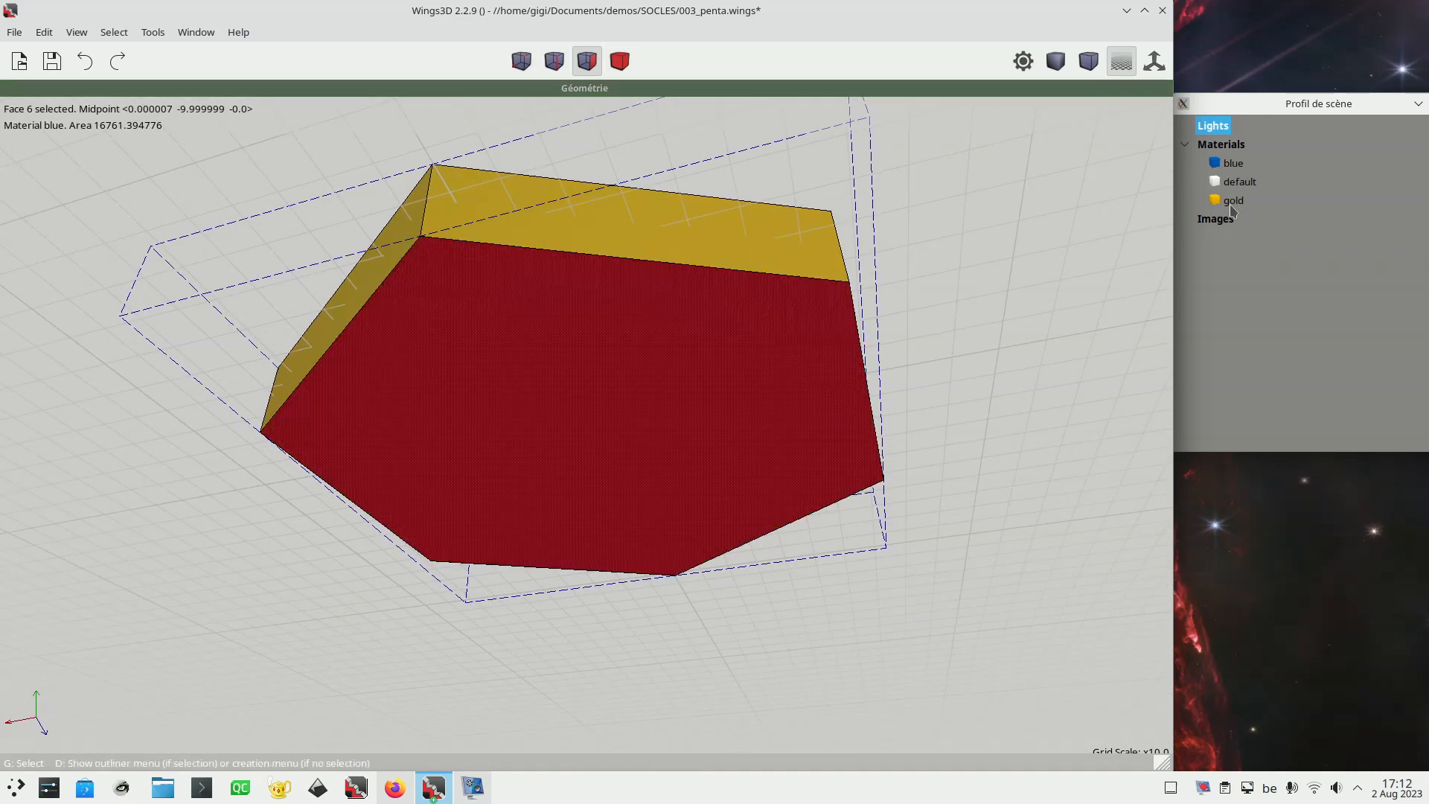
right_click(1234, 203)
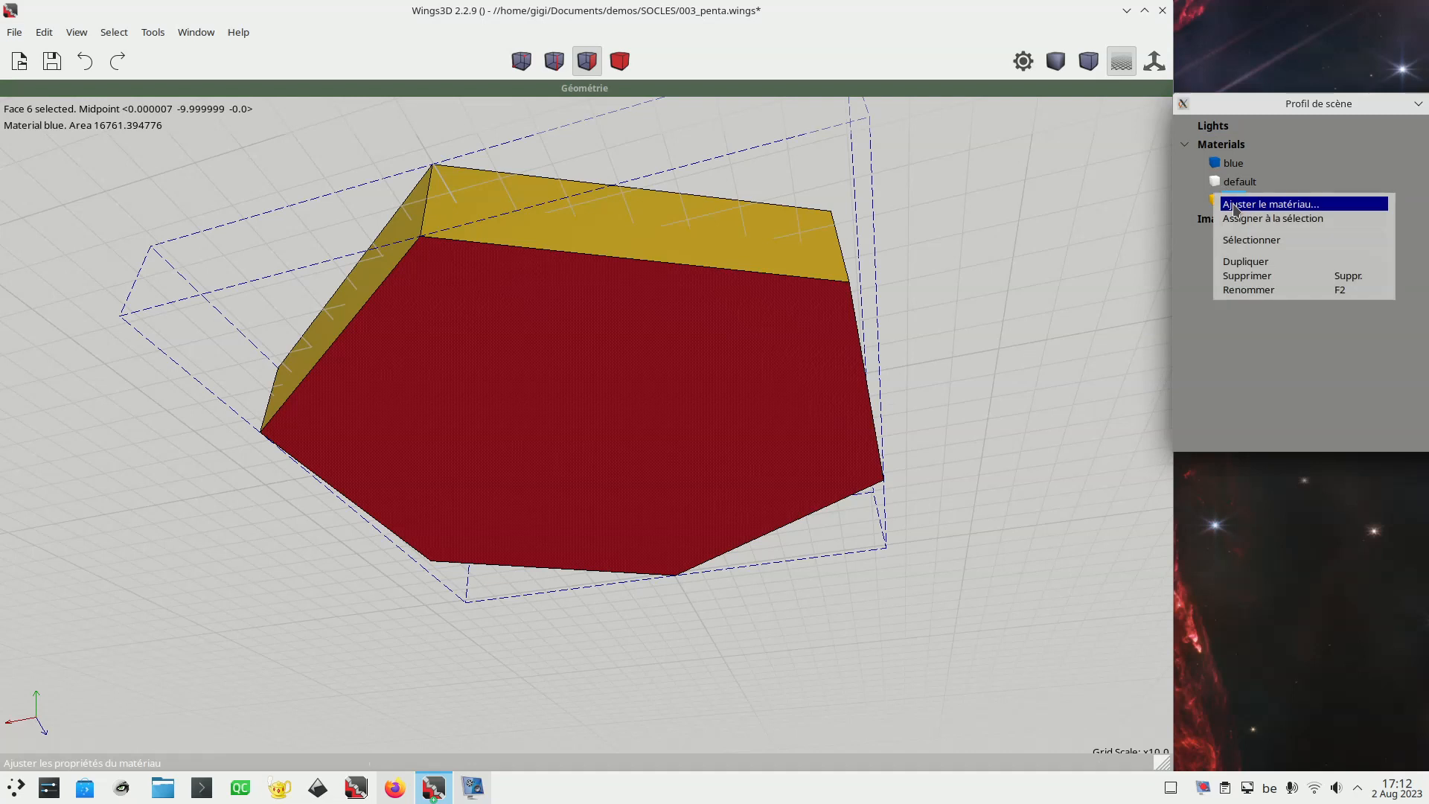
left_click(1273, 218)
Select three alternate side faces around the prism and assign the blue material to them
left_click(995, 261)
left_click(829, 249)
middle_click_drag(829, 249, 768, 254)
left_click(606, 313)
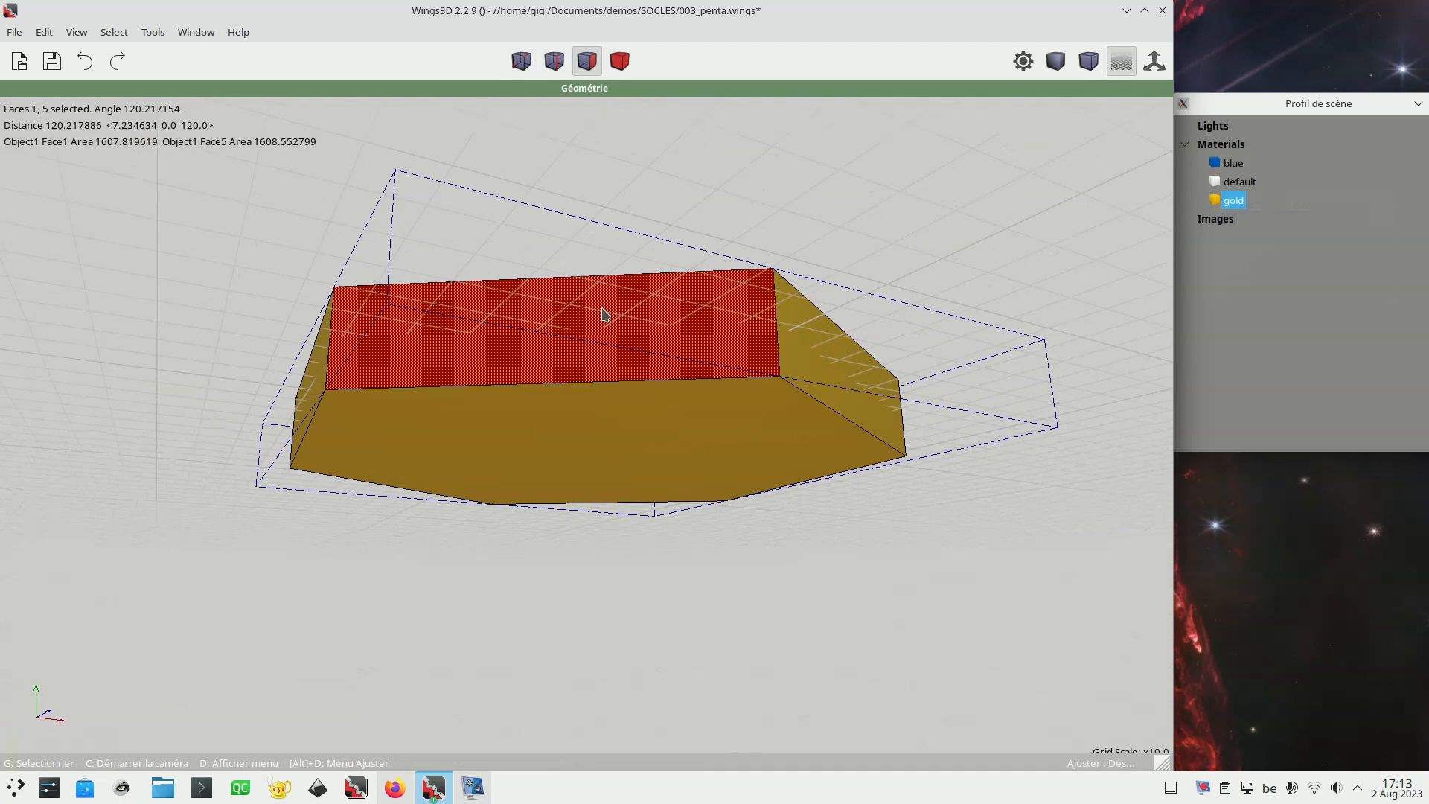
middle_click(605, 313)
left_click(622, 373)
left_click(623, 373)
left_click(1231, 165)
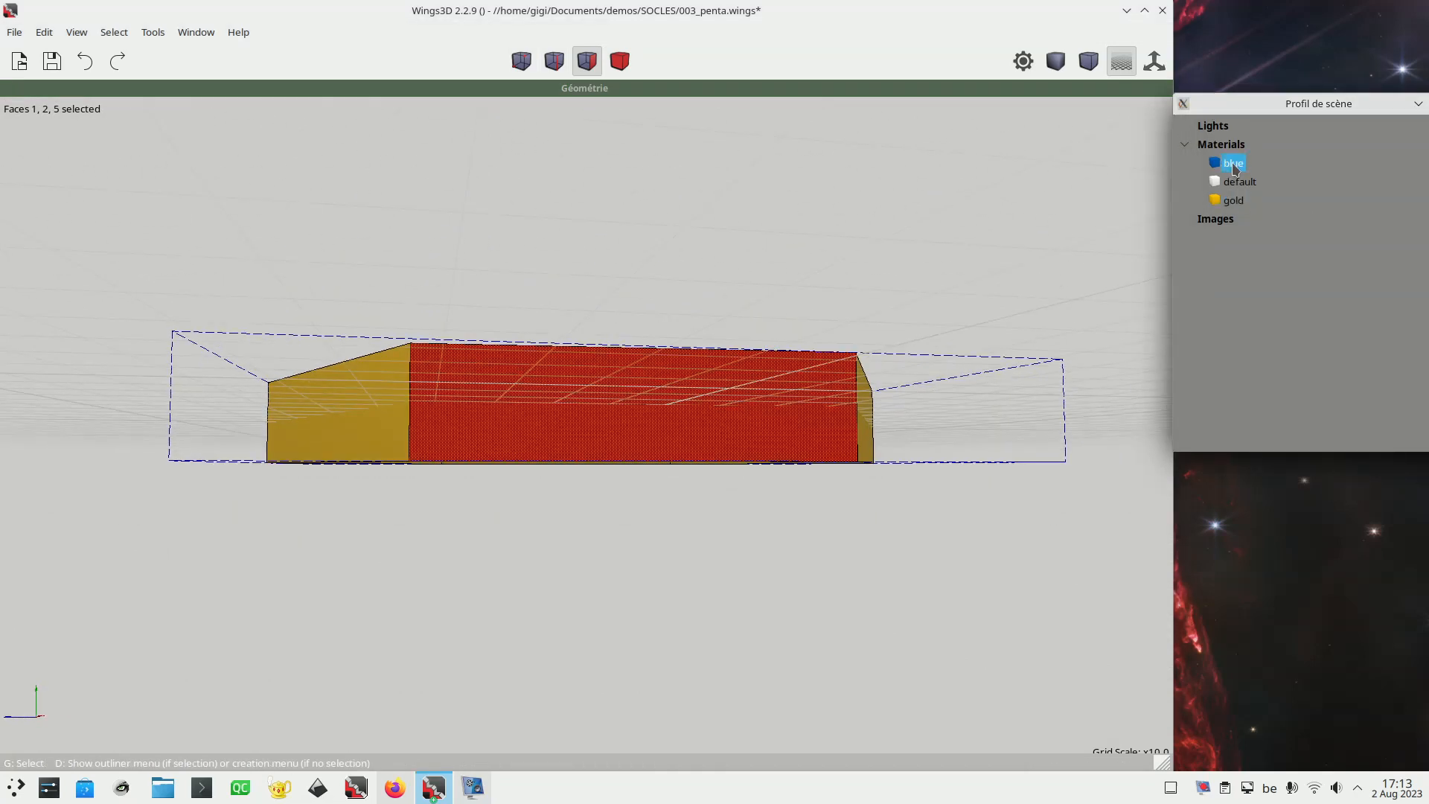
right_click(1233, 166)
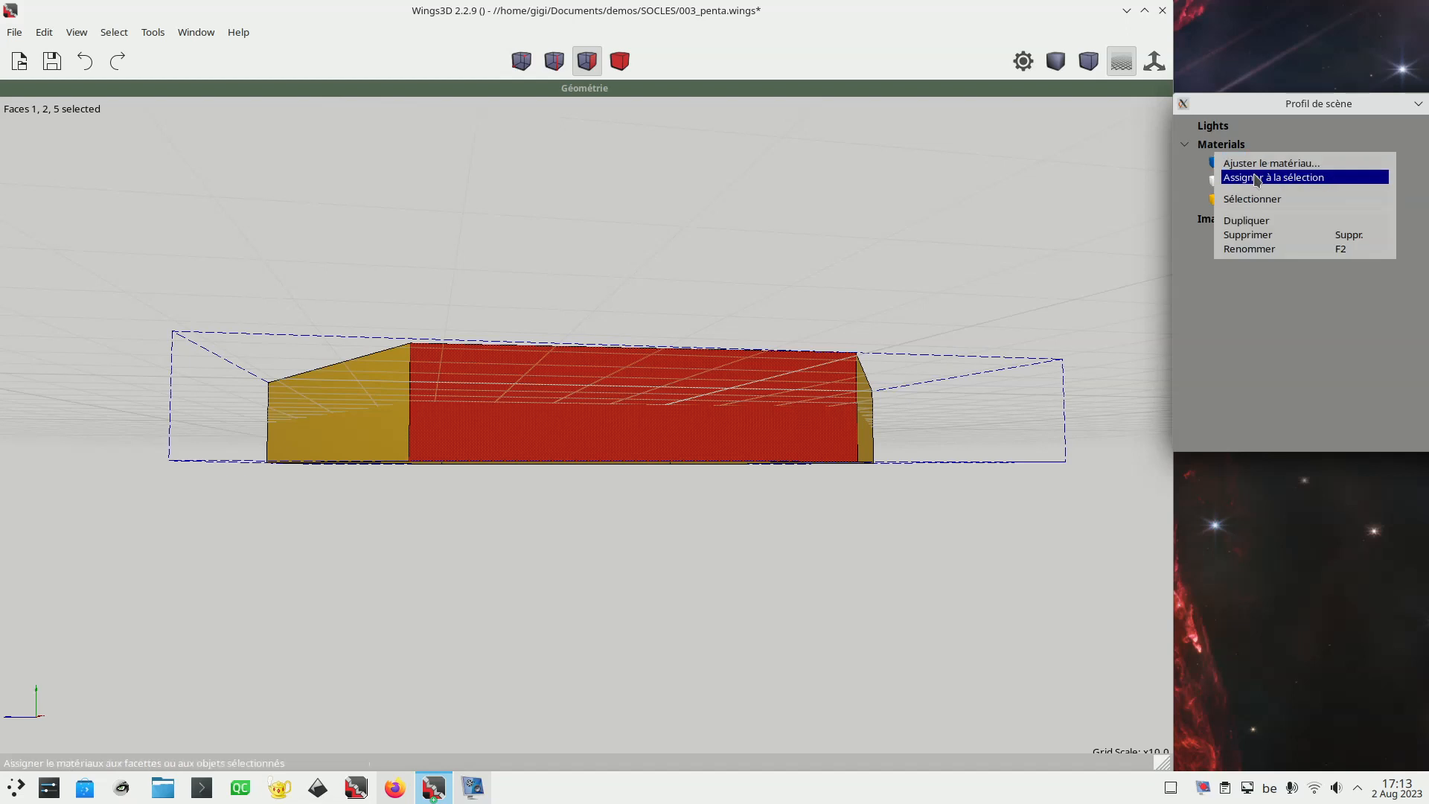
left_click(1256, 177)
Check the recoloured prism from further away and save the scene under its existing name
middle_click(918, 281)
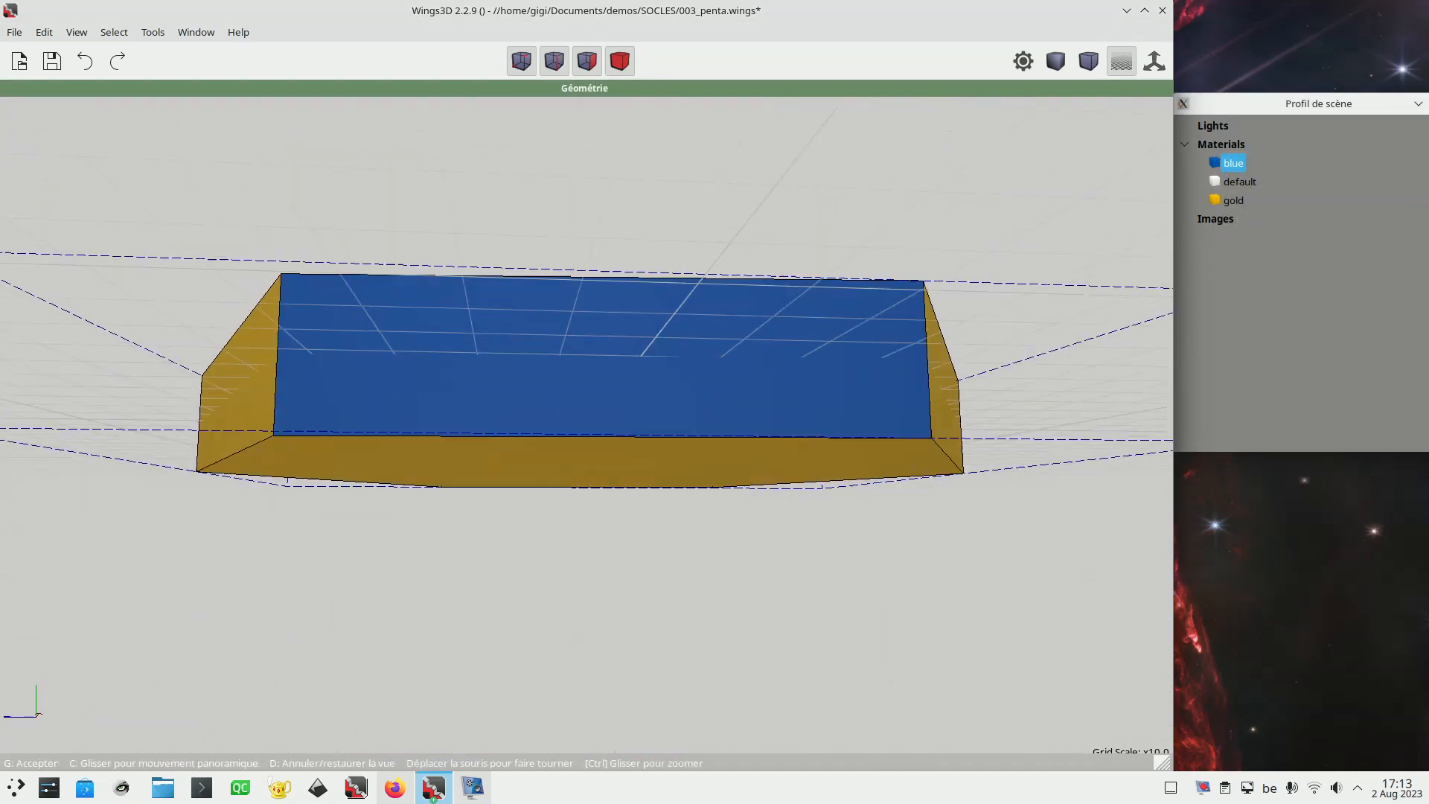
scroll(854, 320, "down", 5)
left_click(850, 320)
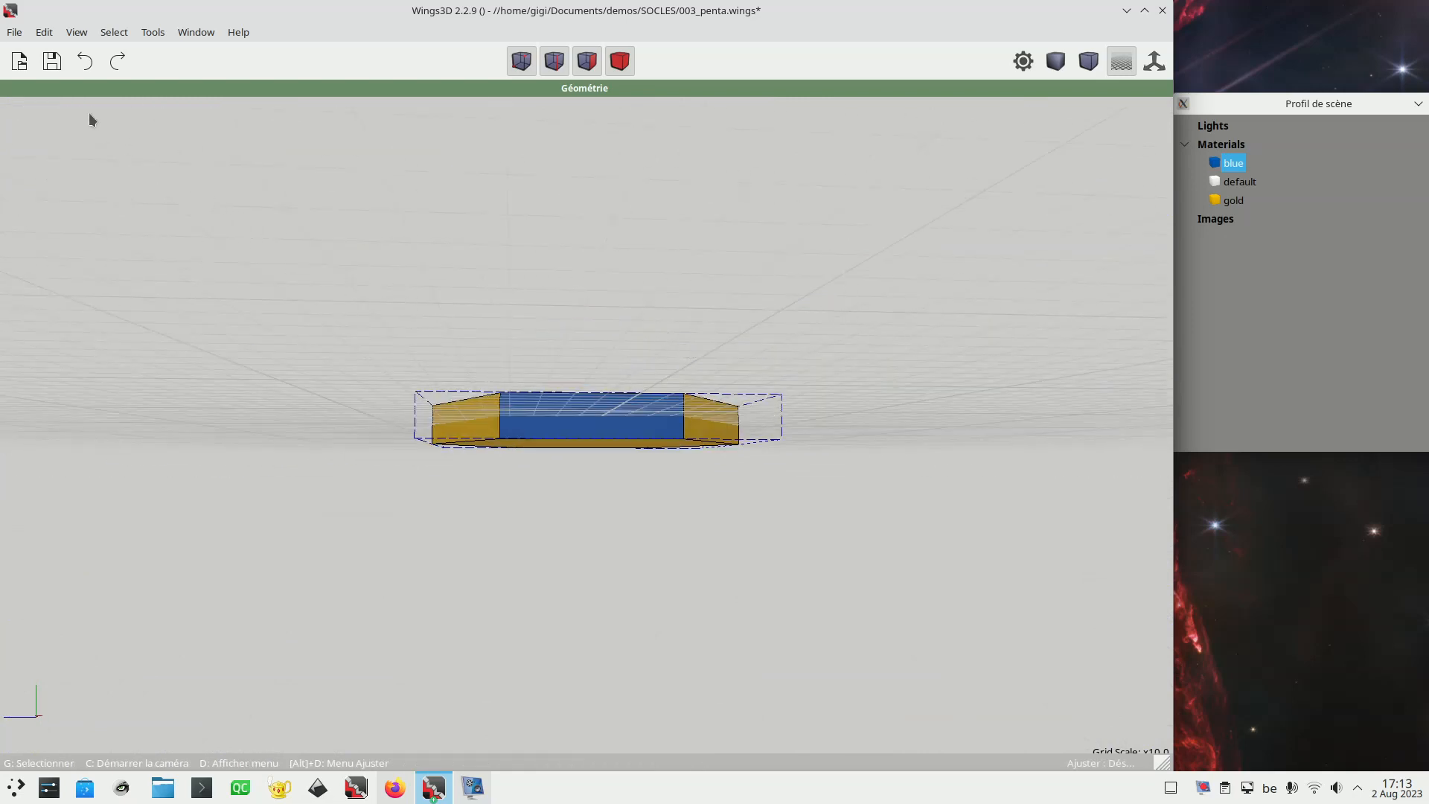
left_click(51, 62)
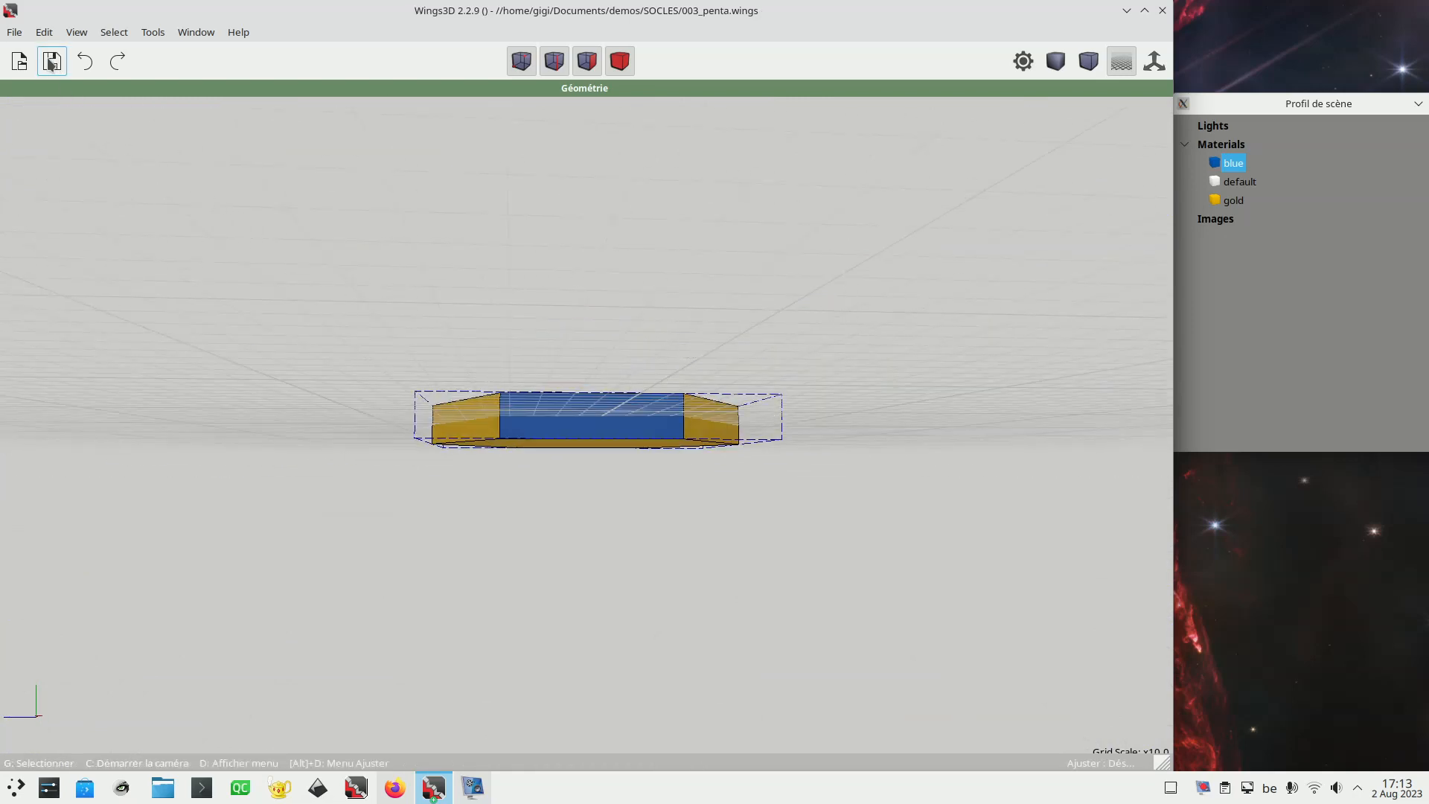
Export the model in Wavefront format as 003_penta.obj to the SOCLES folder, with one group per material and triangulation
left_click(17, 33)
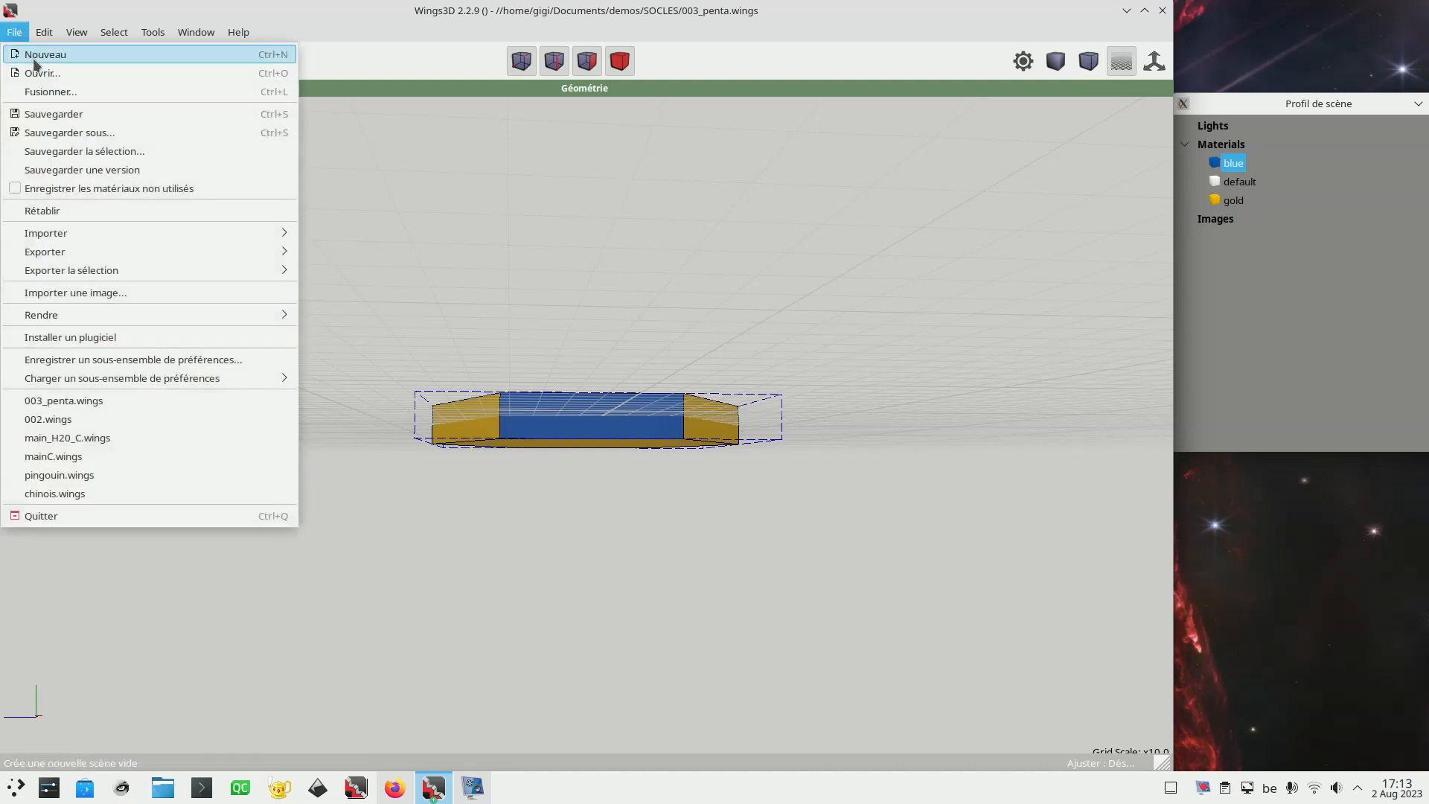
mouse_move(140, 252)
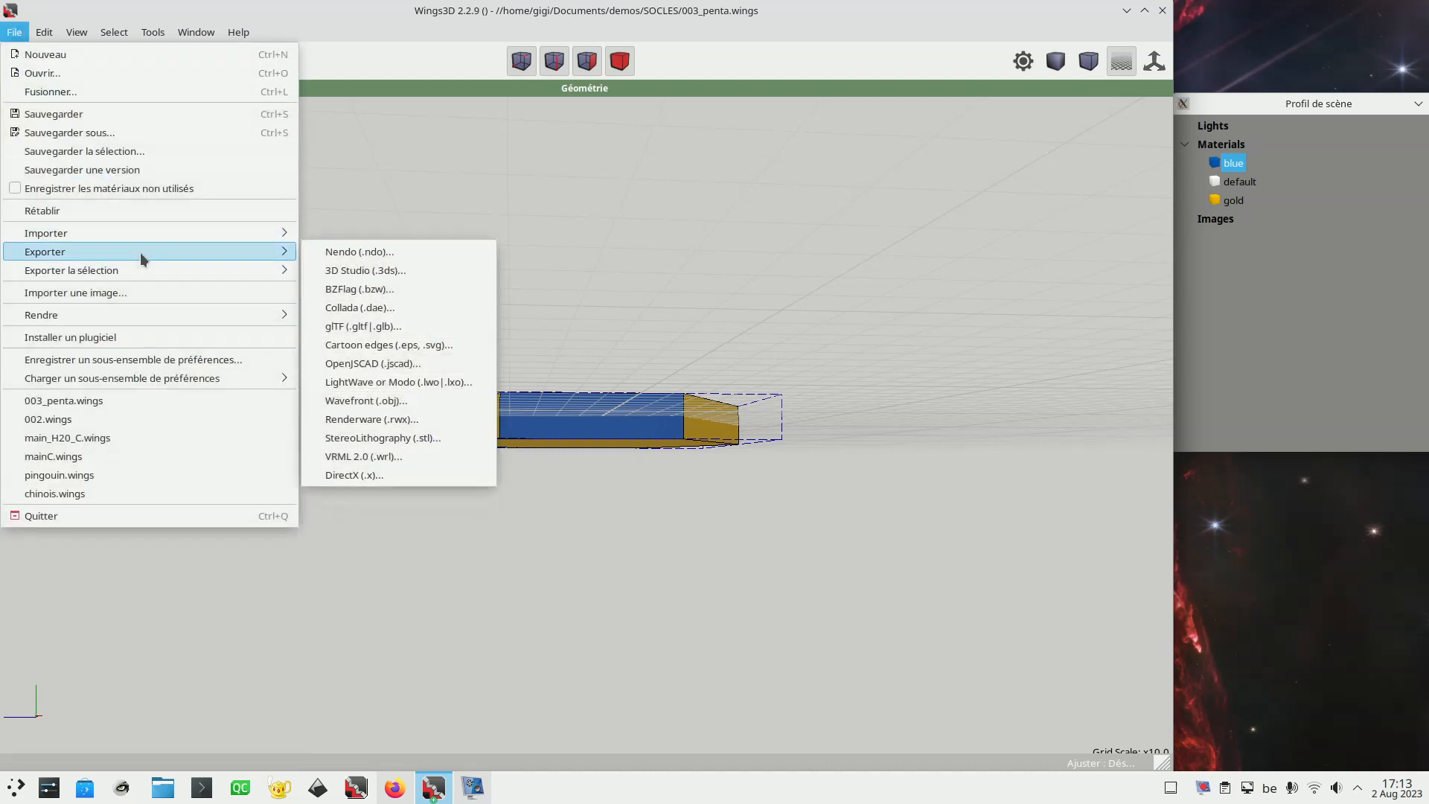
left_click(418, 403)
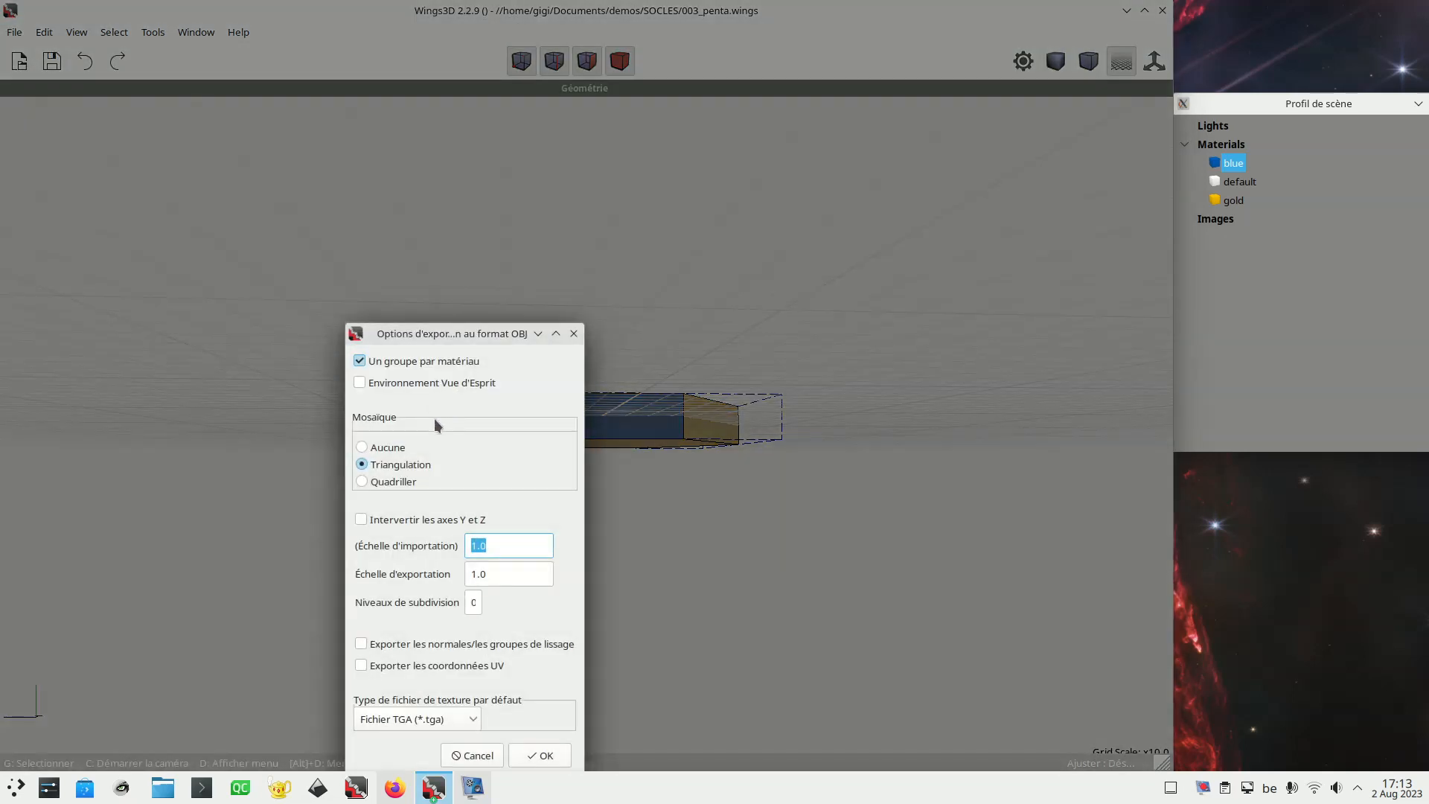
left_click(541, 756)
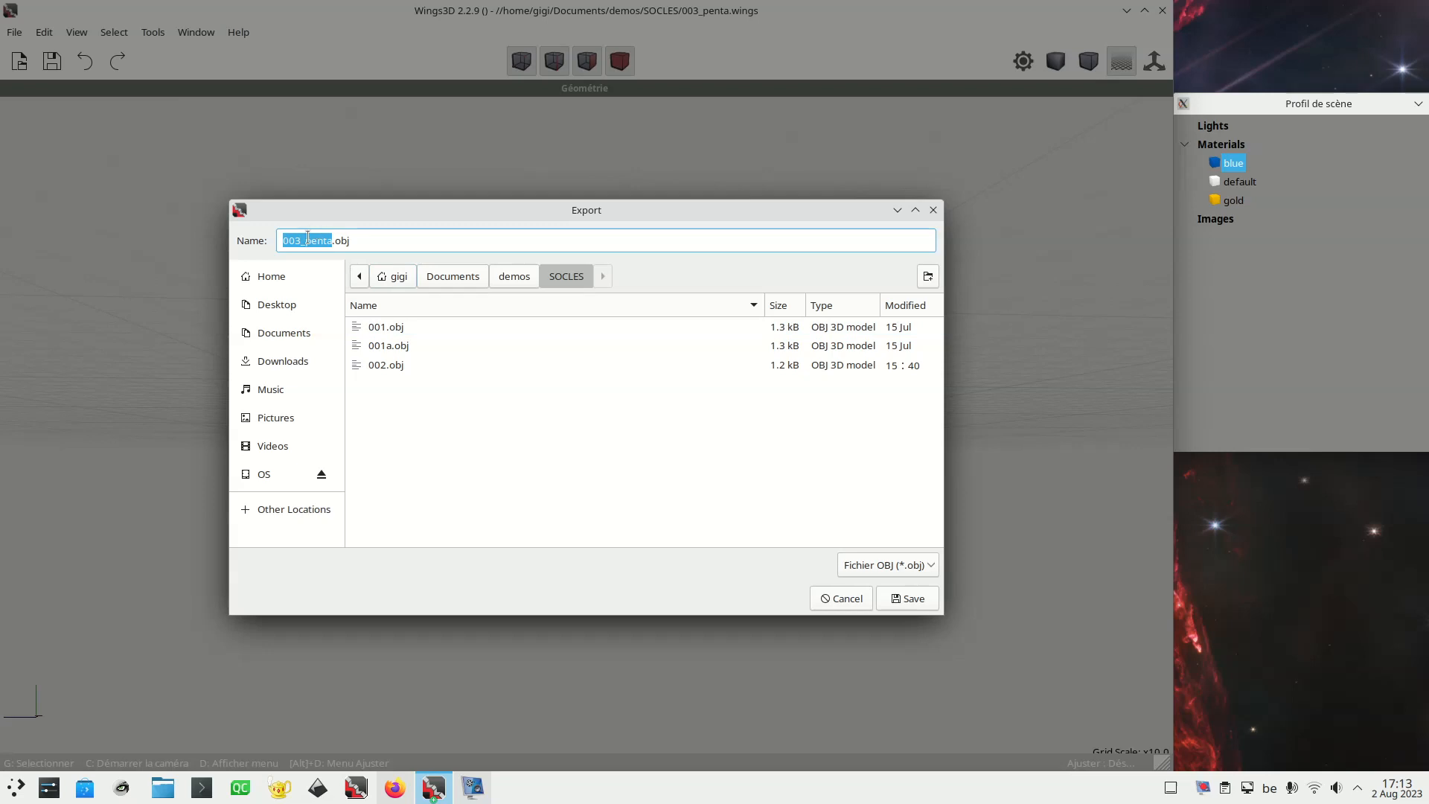
left_click(915, 597)
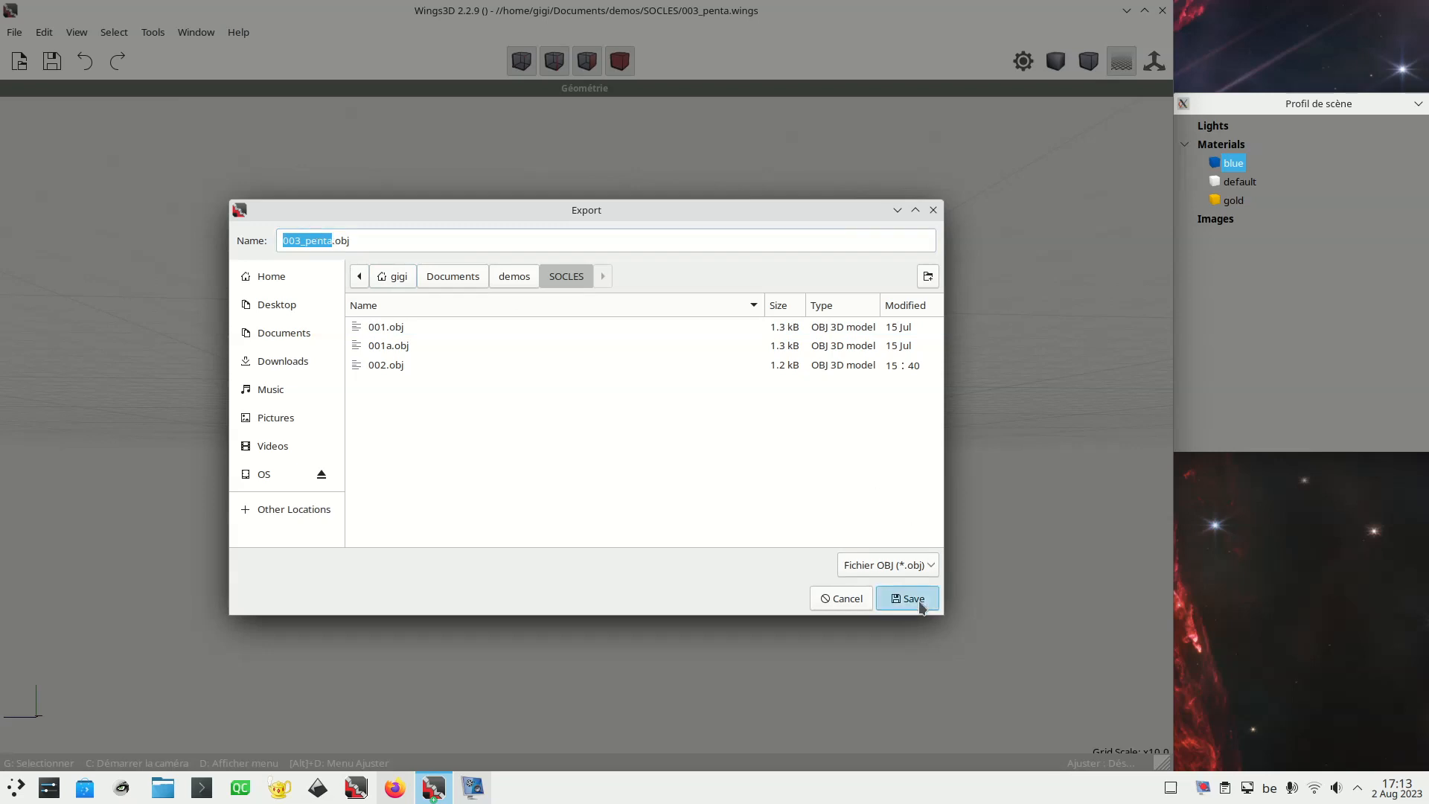
Close Wings3D, switch to Firefox and open the gilboonet deplieur page in a new tab
left_click(1161, 11)
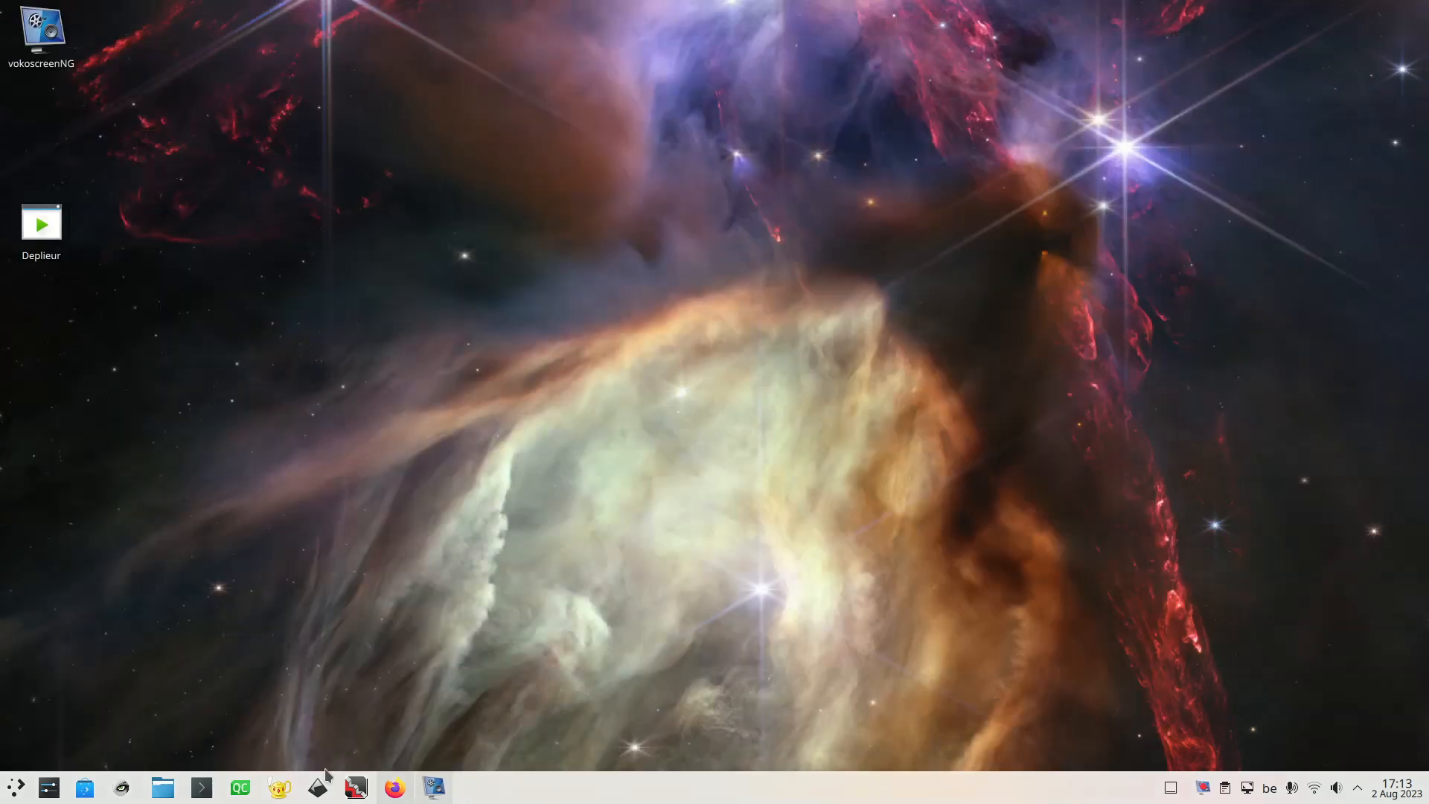
left_click(395, 787)
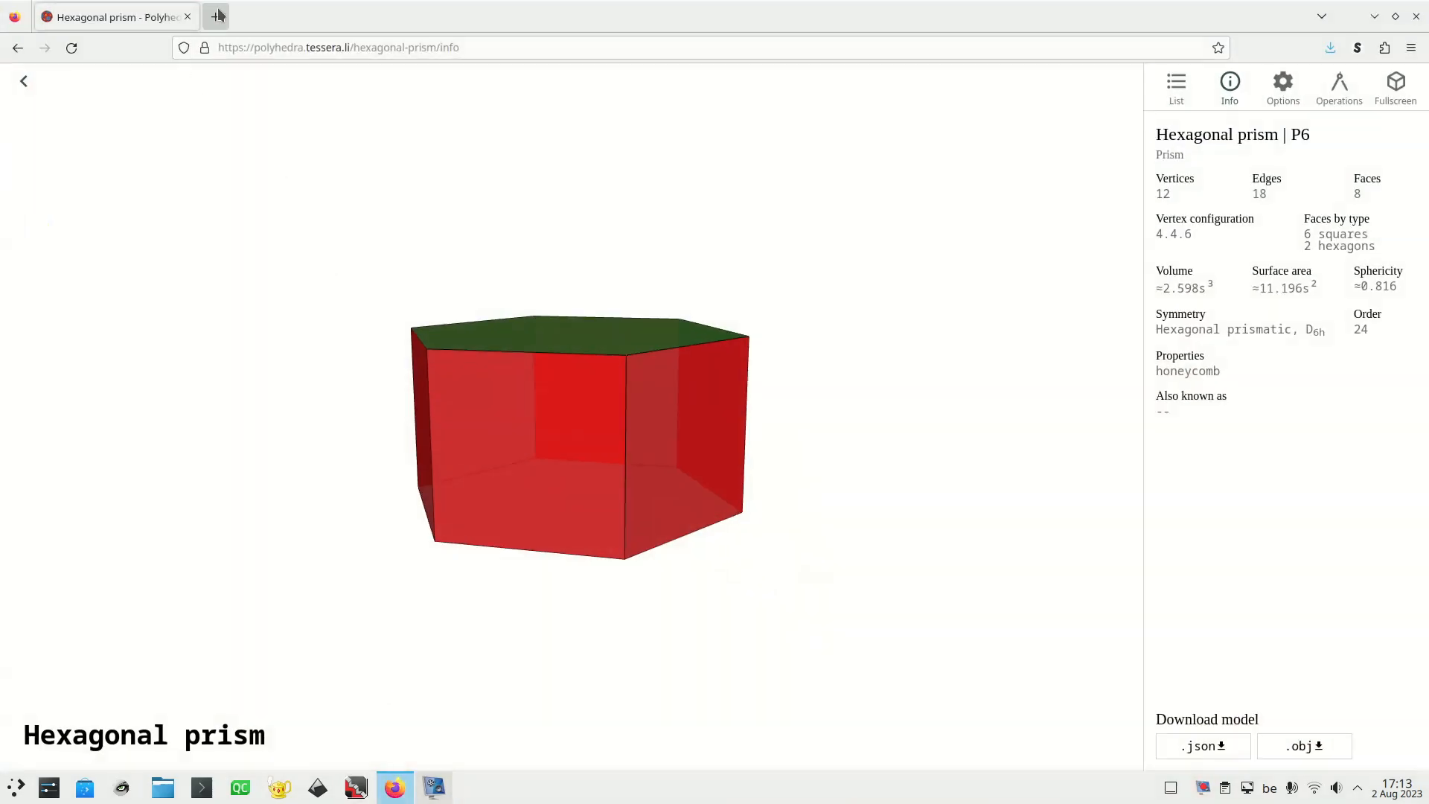
key("ctrl+t")
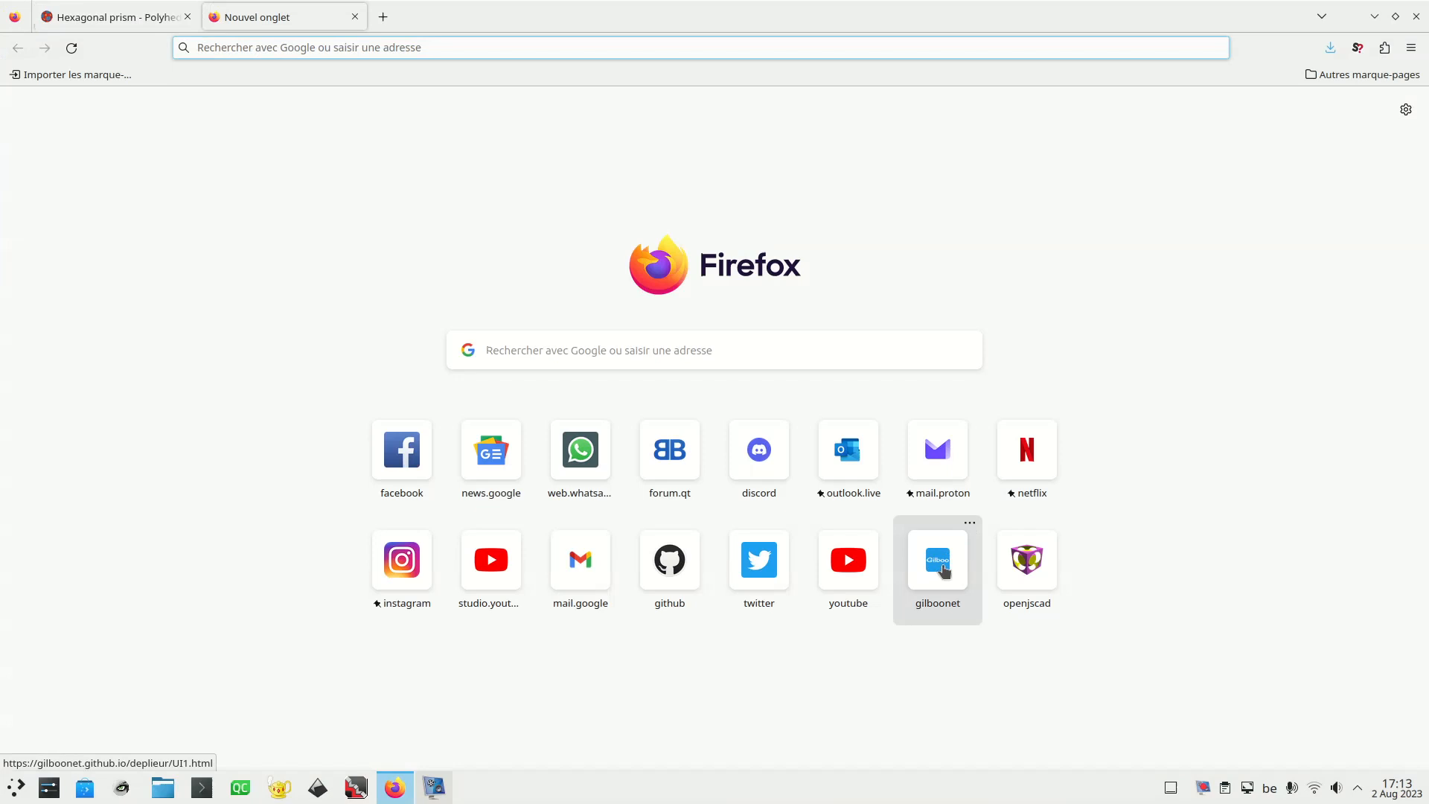
left_click(943, 569)
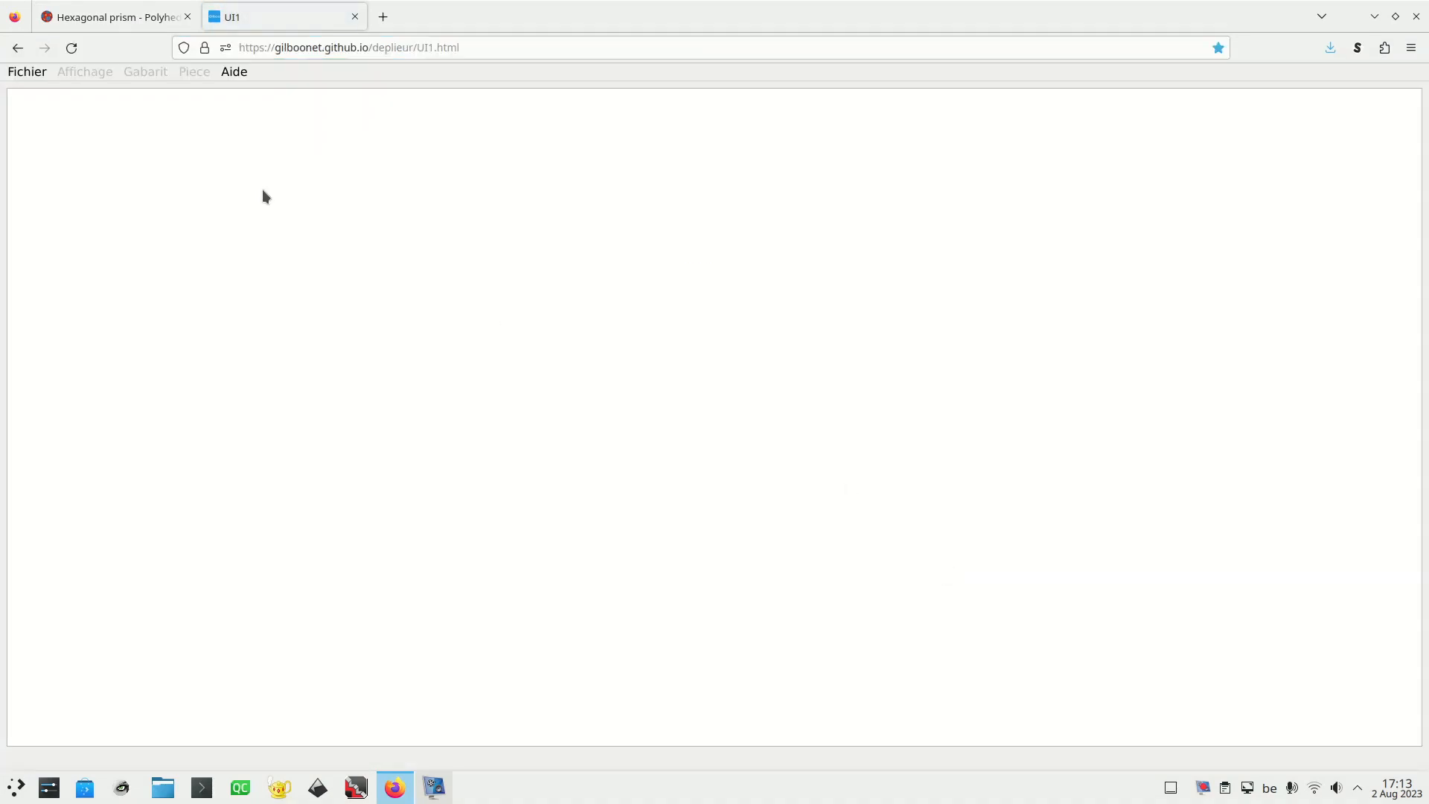
Load 003_penta.obj from Documents/demos/SOCLES into the unfolding tool, using A4 page format and a scale of 1
left_click(26, 73)
left_click(38, 89)
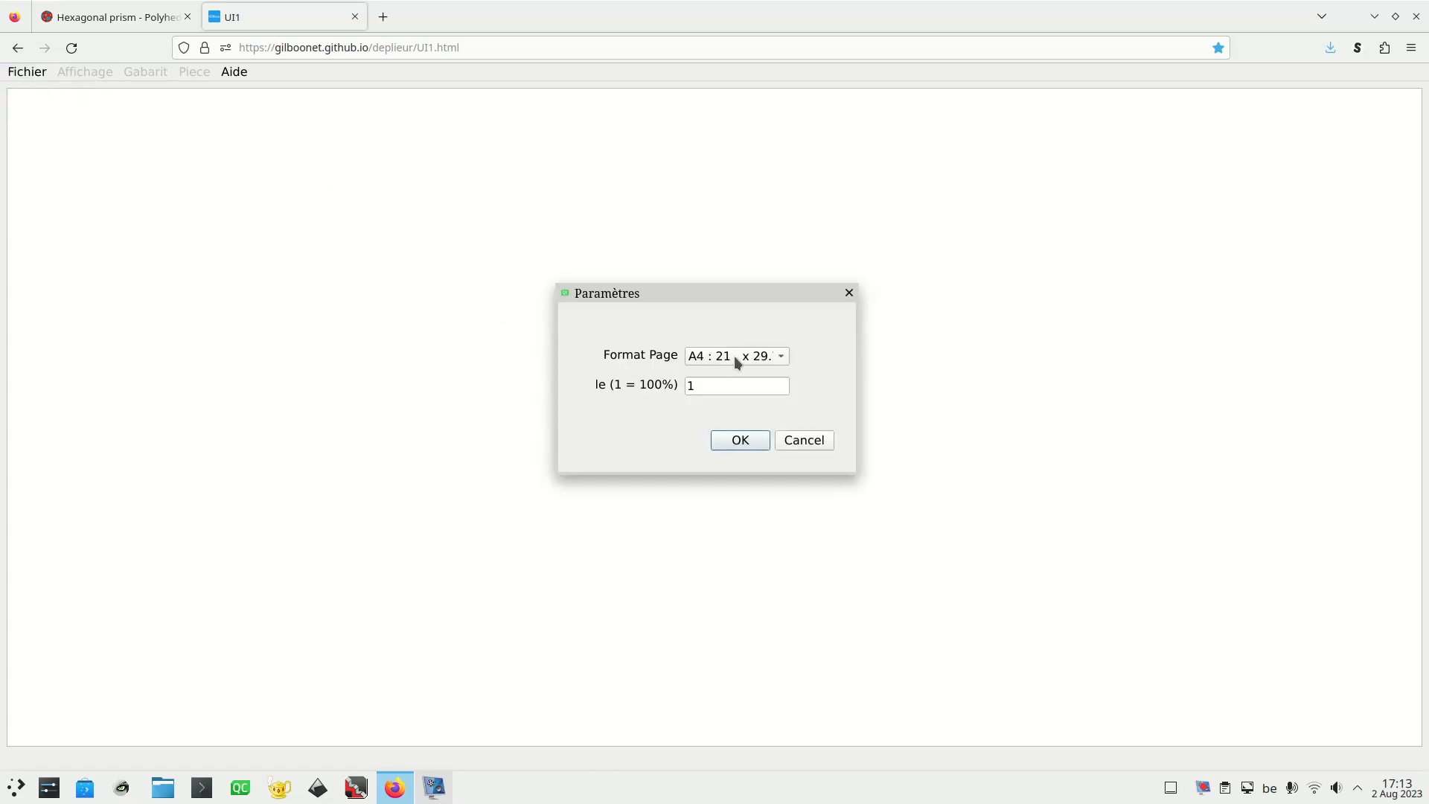
left_click(740, 439)
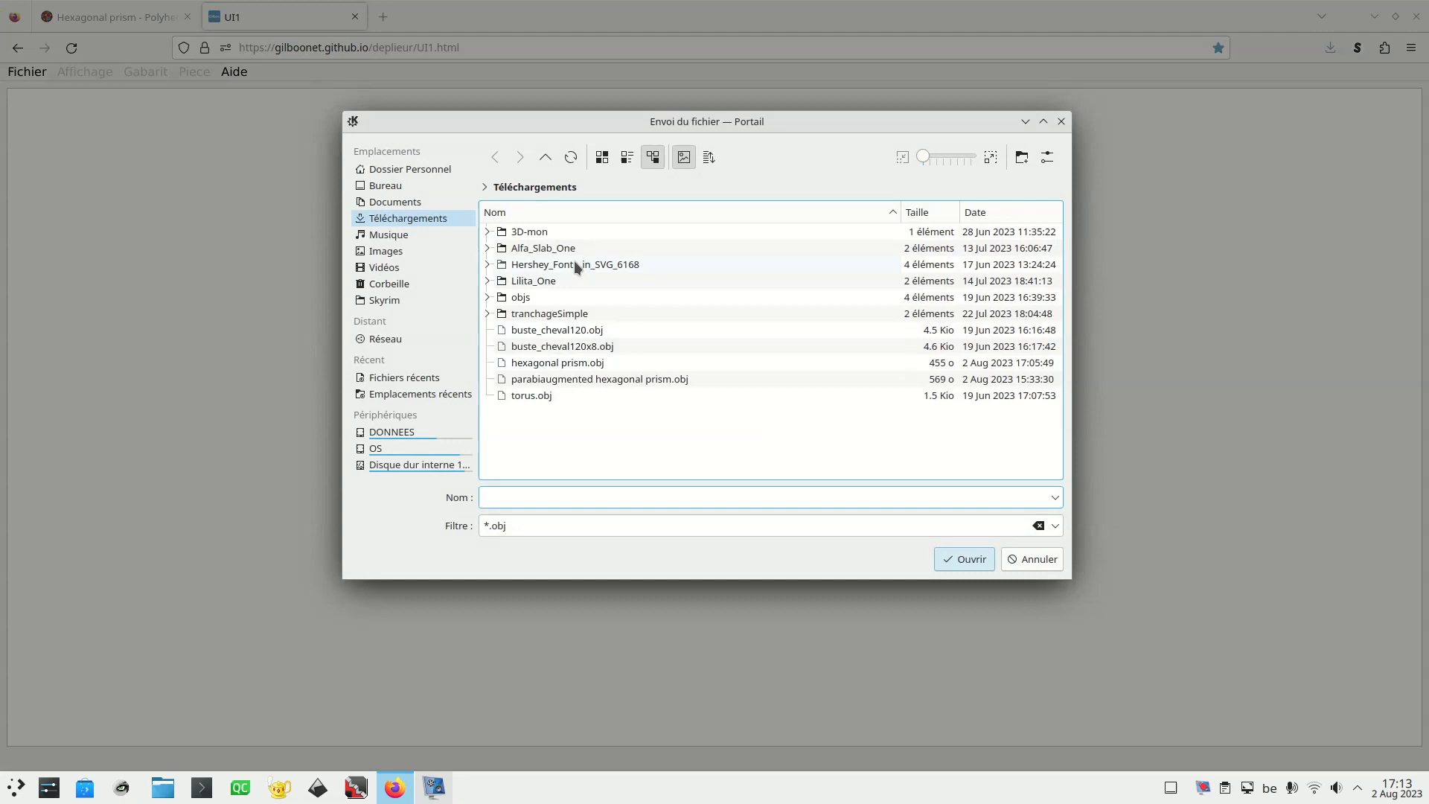
left_click(399, 205)
double_click(531, 250)
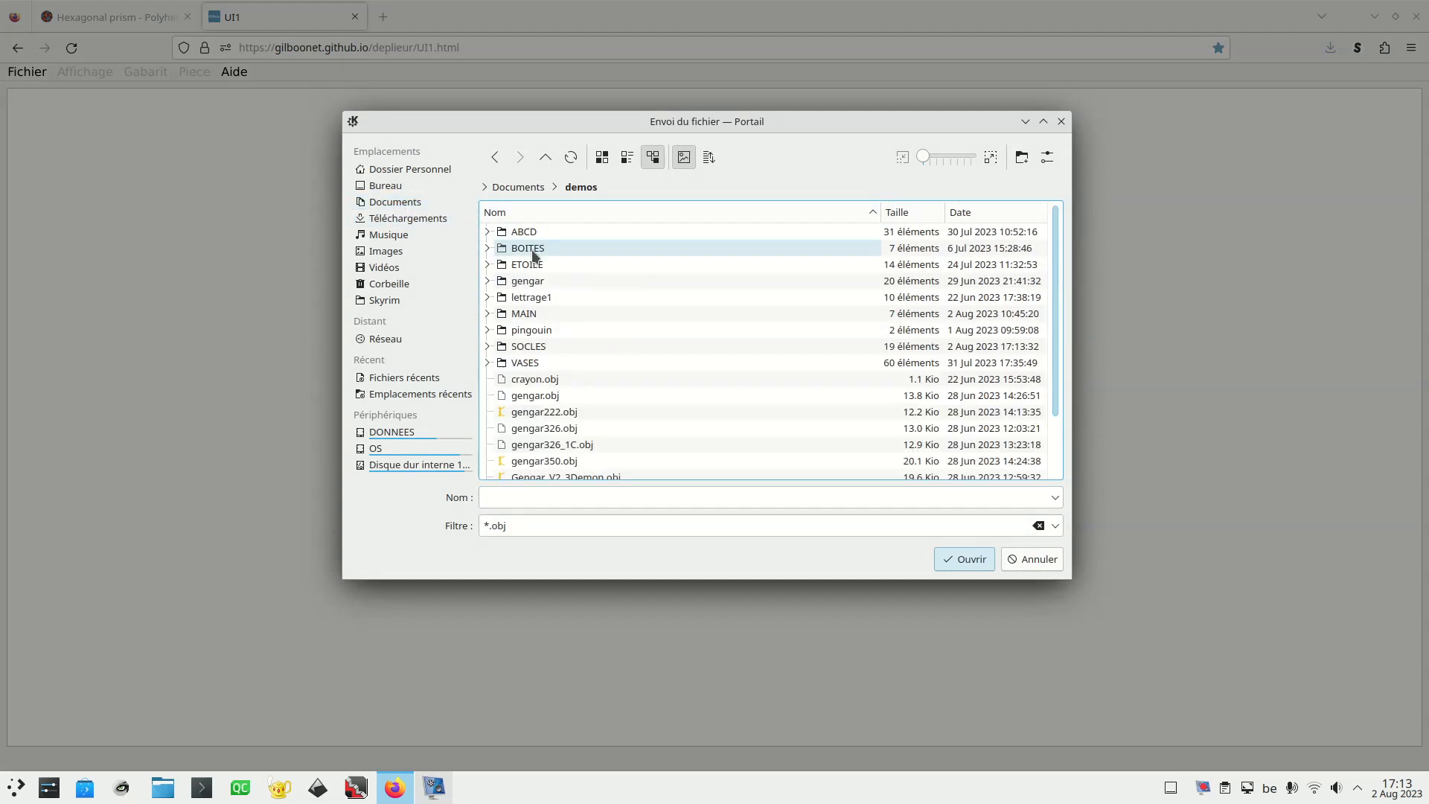
double_click(537, 347)
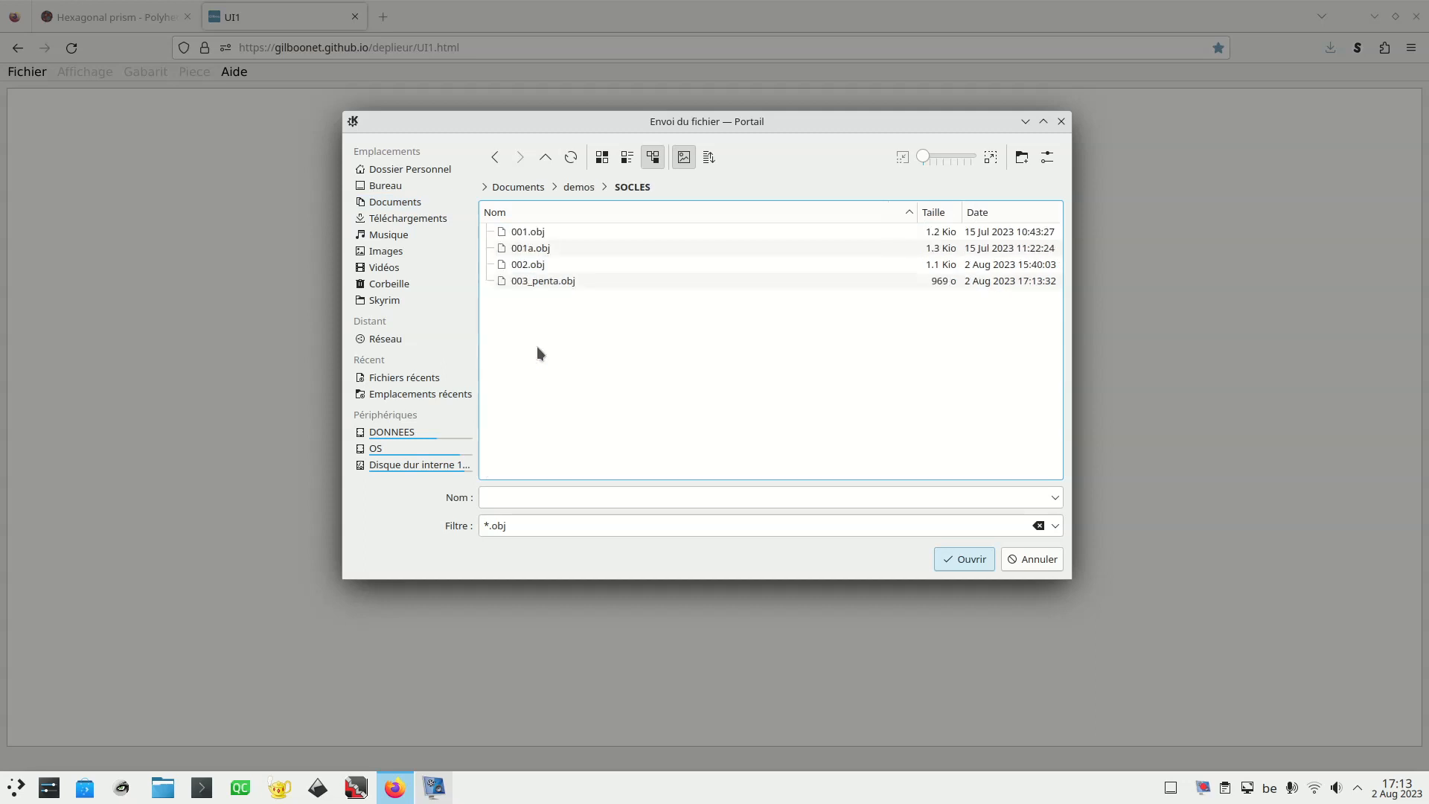
left_click(551, 280)
left_click(970, 559)
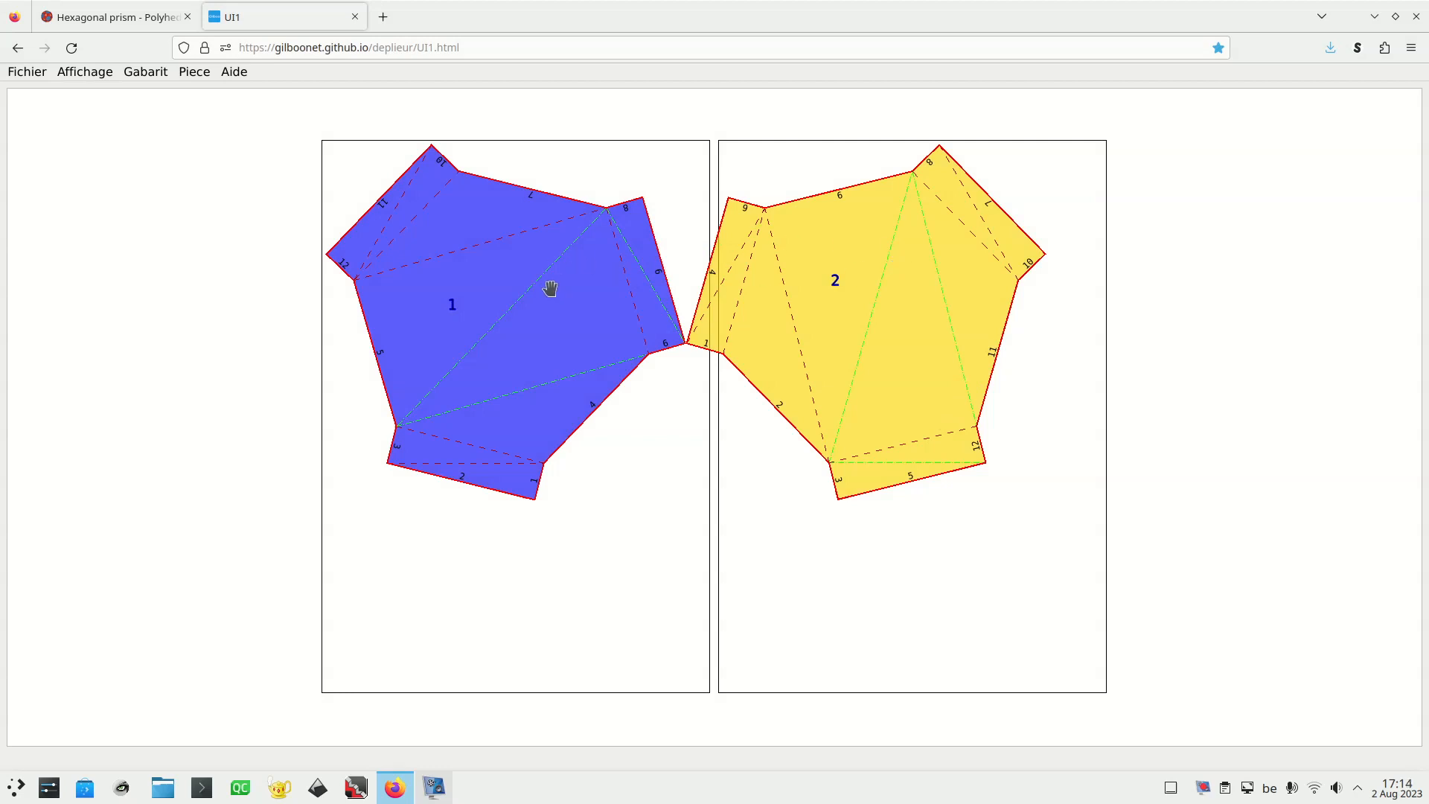
Move the yellow piece 2 so it lies entirely within the second page
left_click_drag(909, 306, 1012, 361)
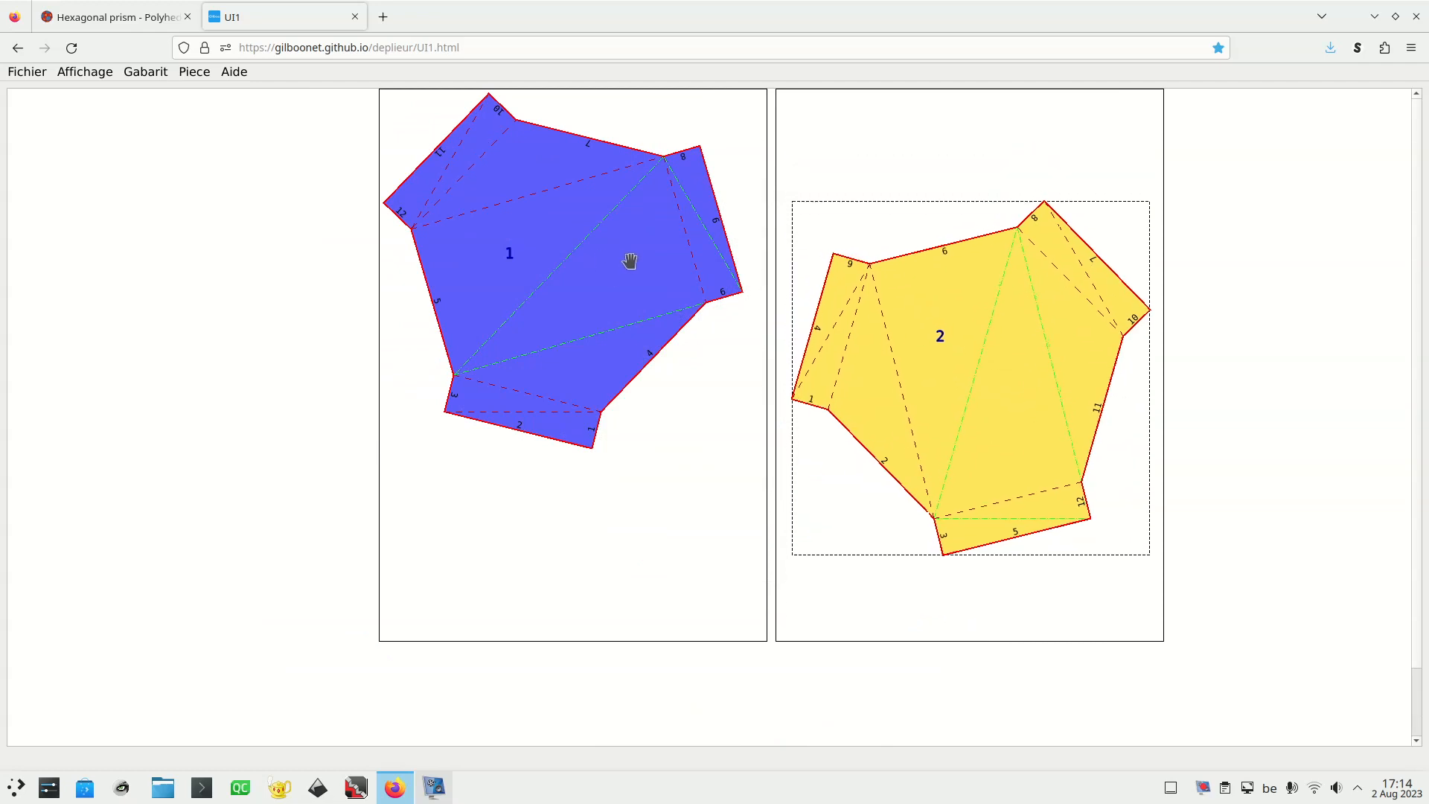
Join the two pieces along edge 2 of blue piece 1, rotate the merged piece upright, and align it with the first page's upper edge
left_click(629, 260)
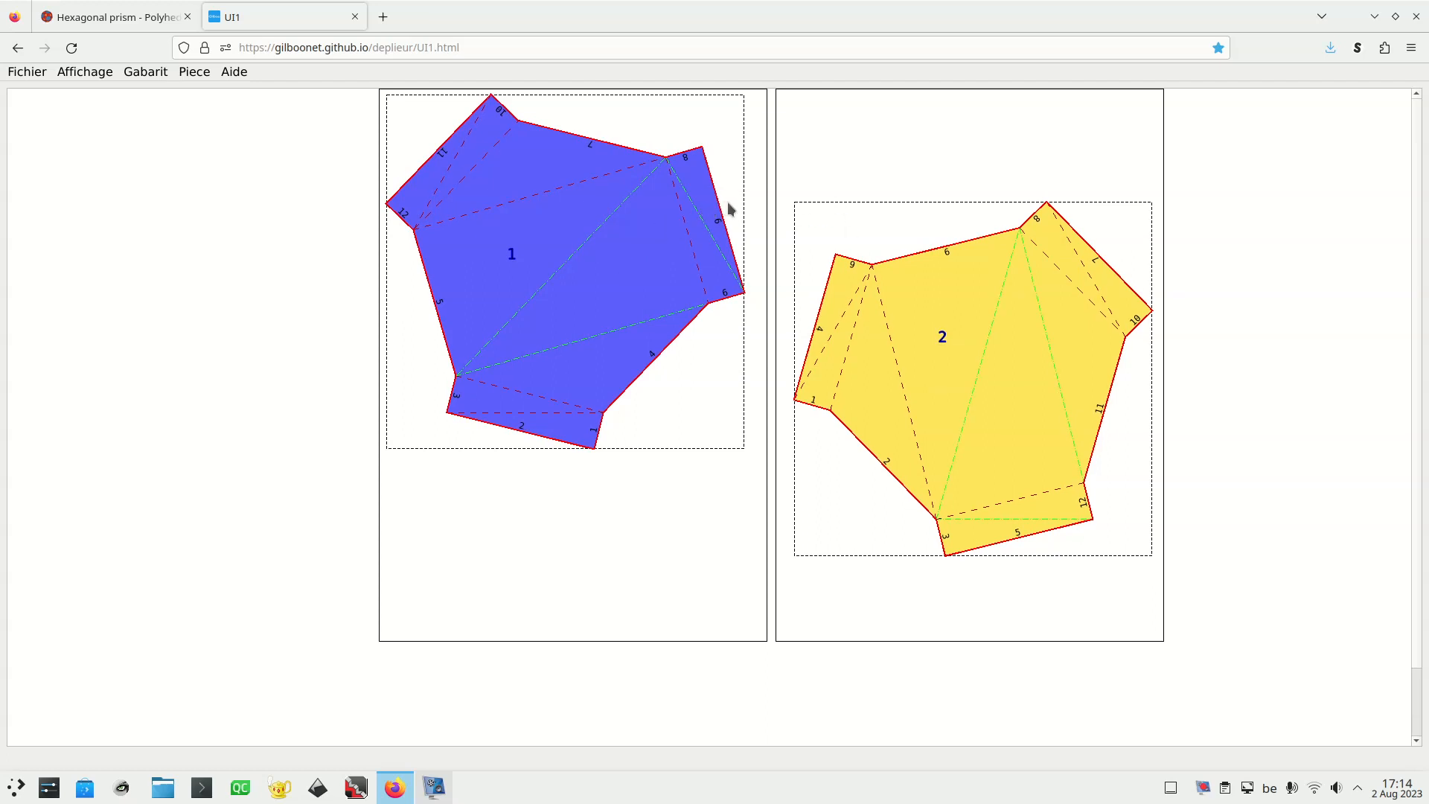
left_click(555, 438)
mouse_move(590, 280)
left_mouse_down()
mouse_move(615, 259)
mouse_move(616, 277)
left_mouse_up()
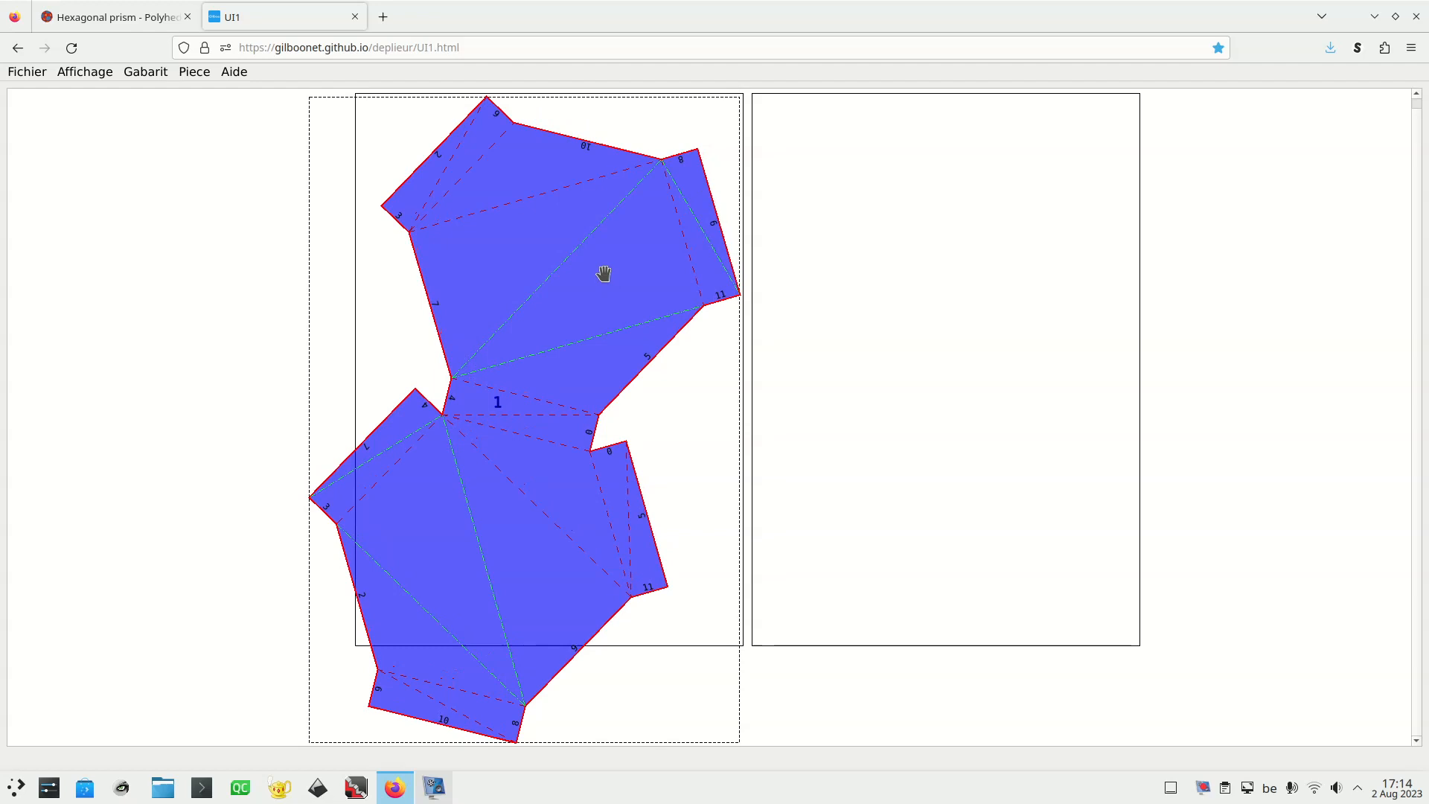
scroll(604, 274, "up", 3)
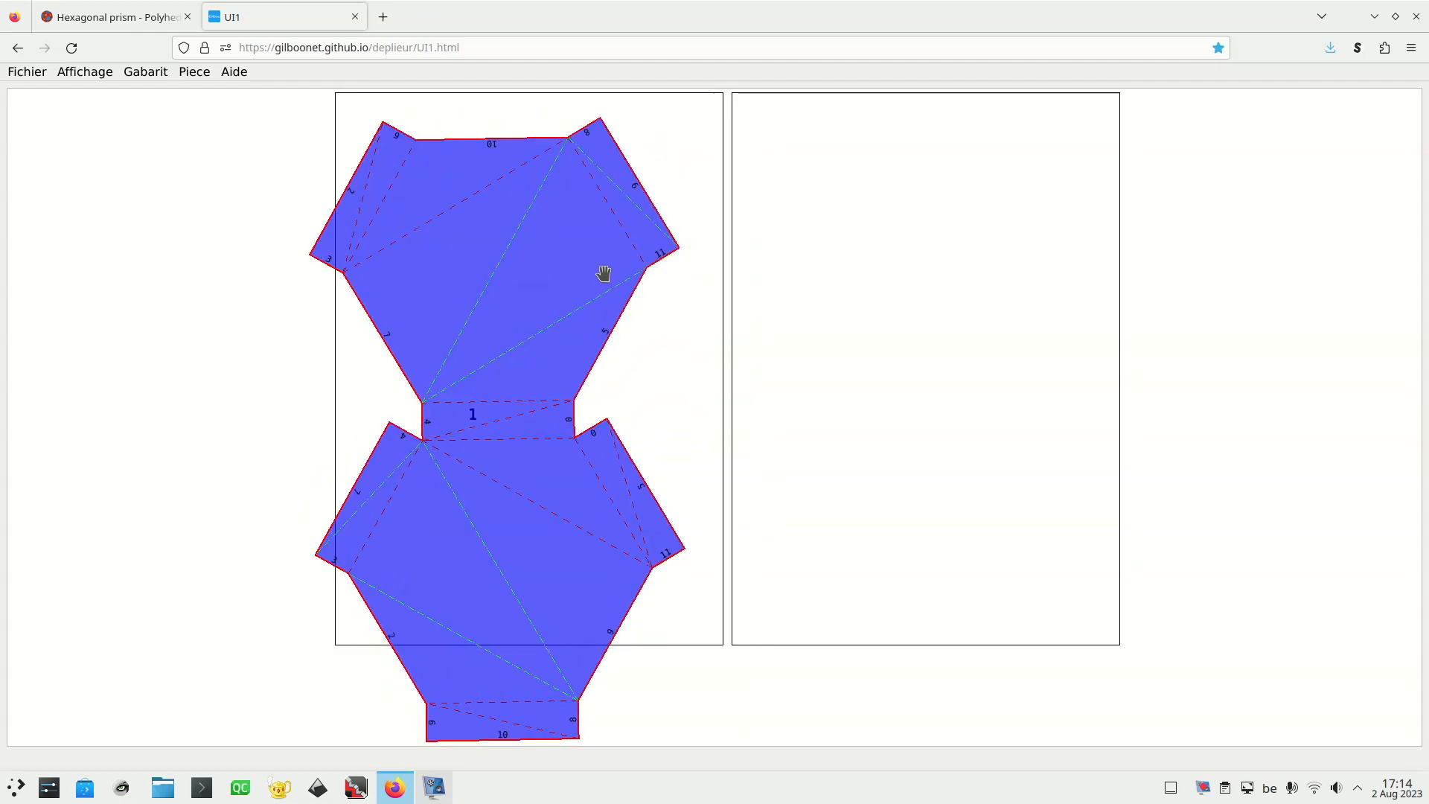
scroll(603, 273, "down", 2)
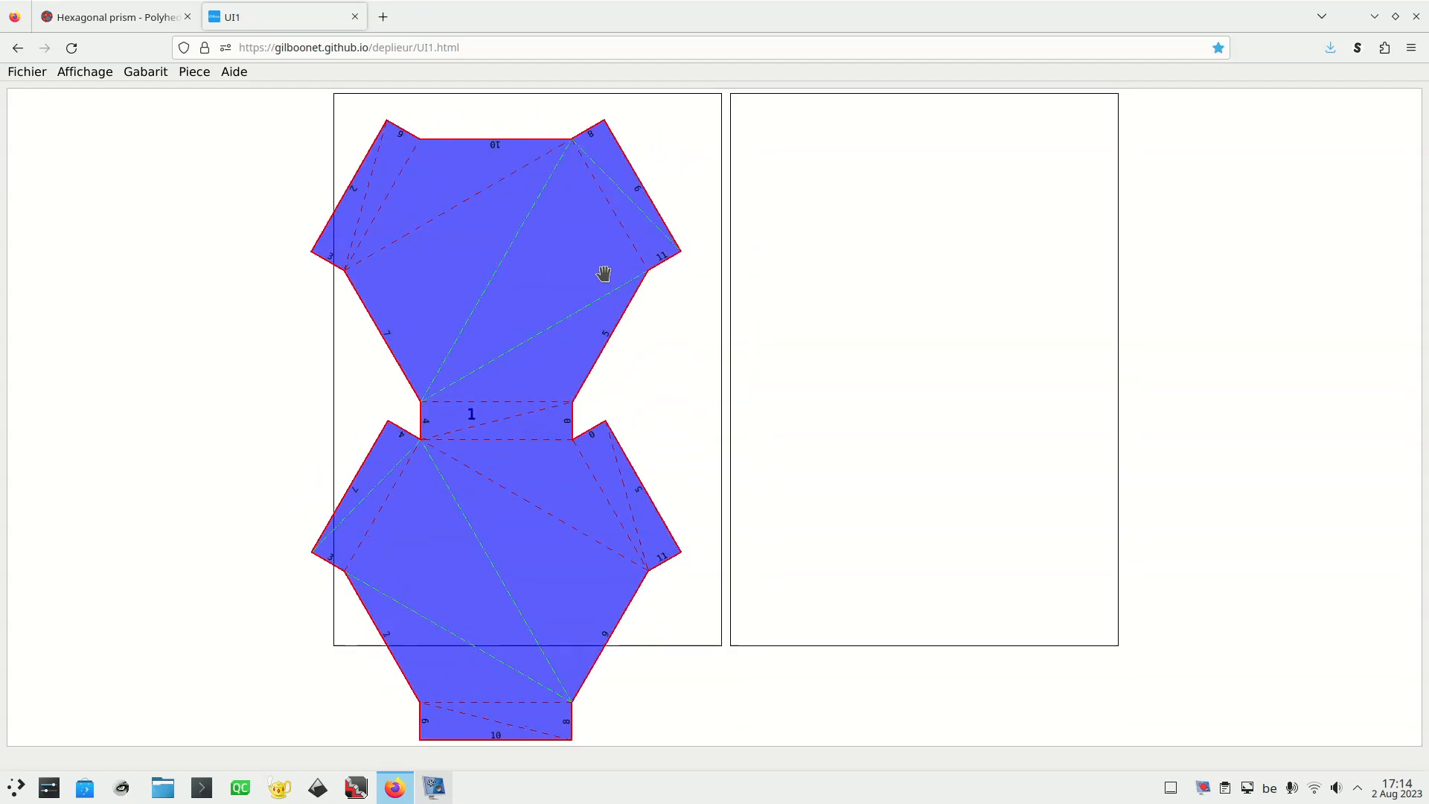
left_click_drag(551, 349, 576, 328)
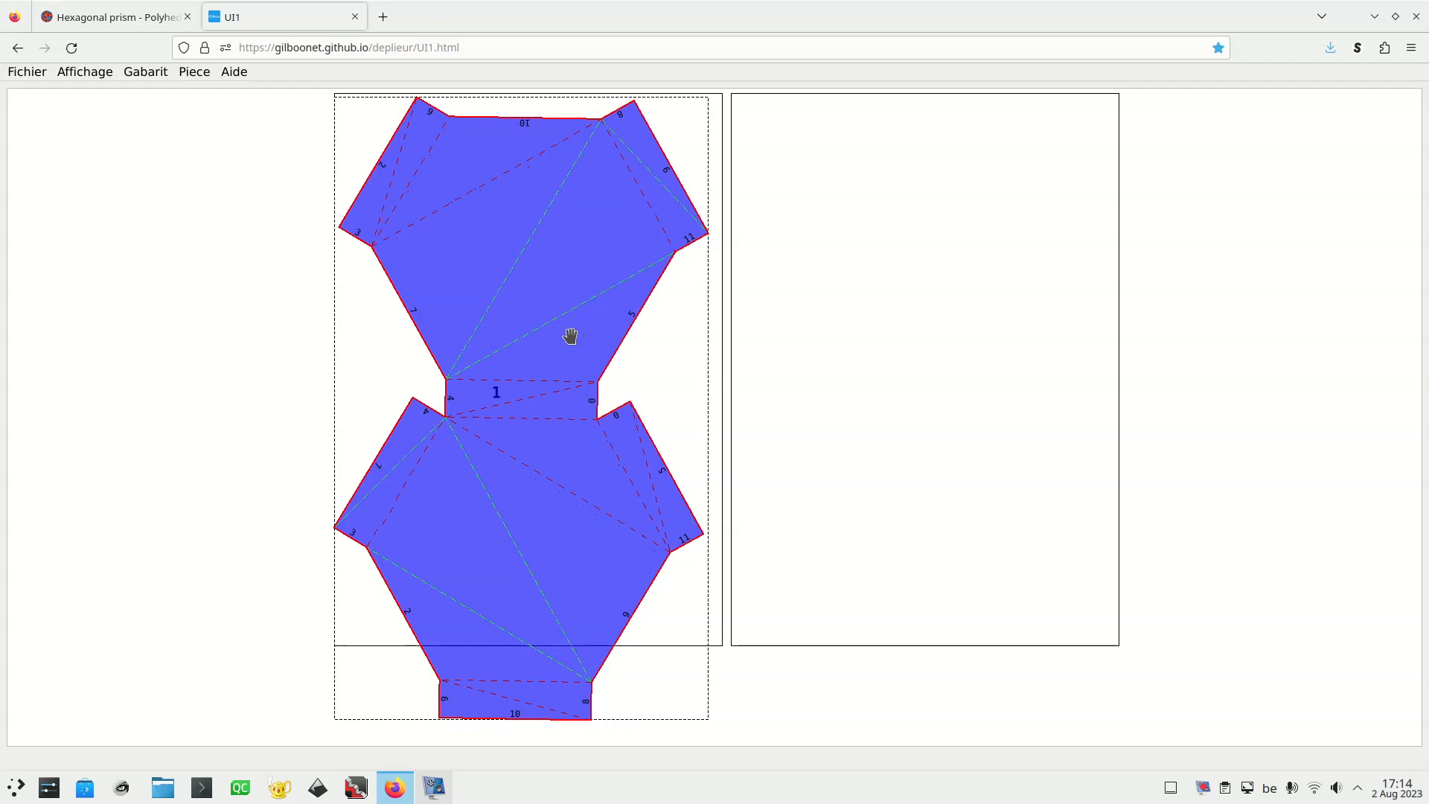
Split the merged piece at its central connecting strip and fit yellow piece 2 within the second page, rotating it slightly
left_click(551, 419)
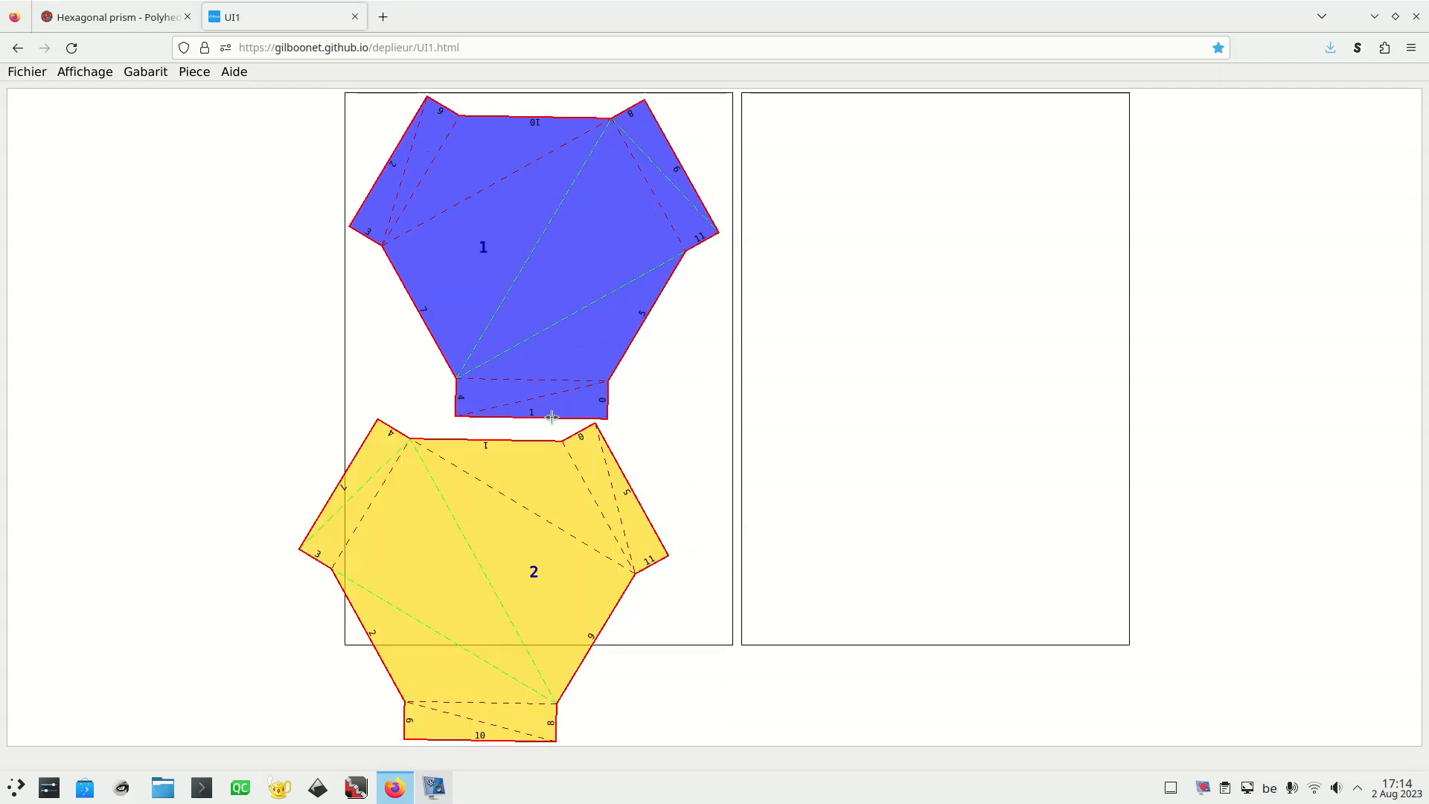
left_click_drag(539, 481, 896, 175)
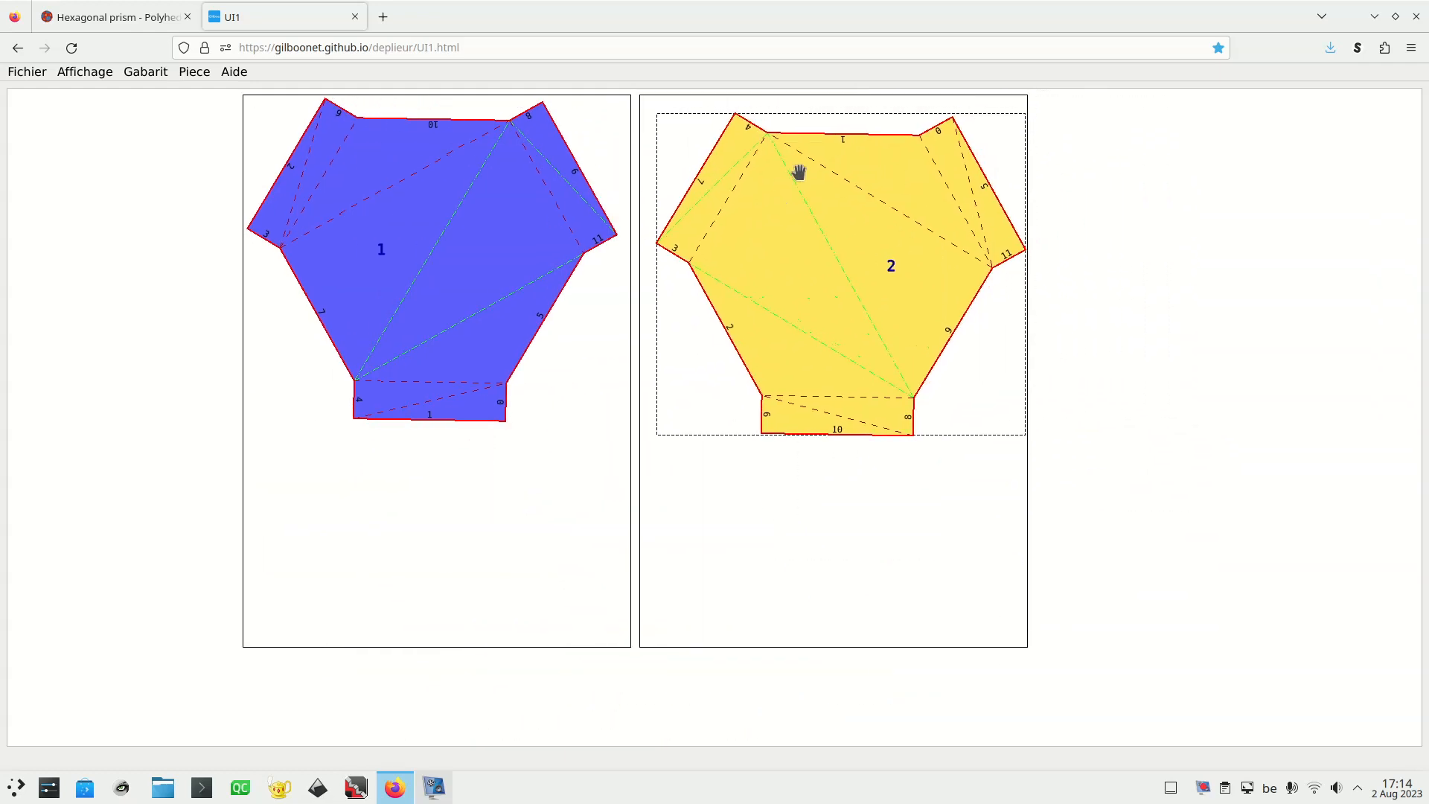
scroll(798, 172, "up", 2)
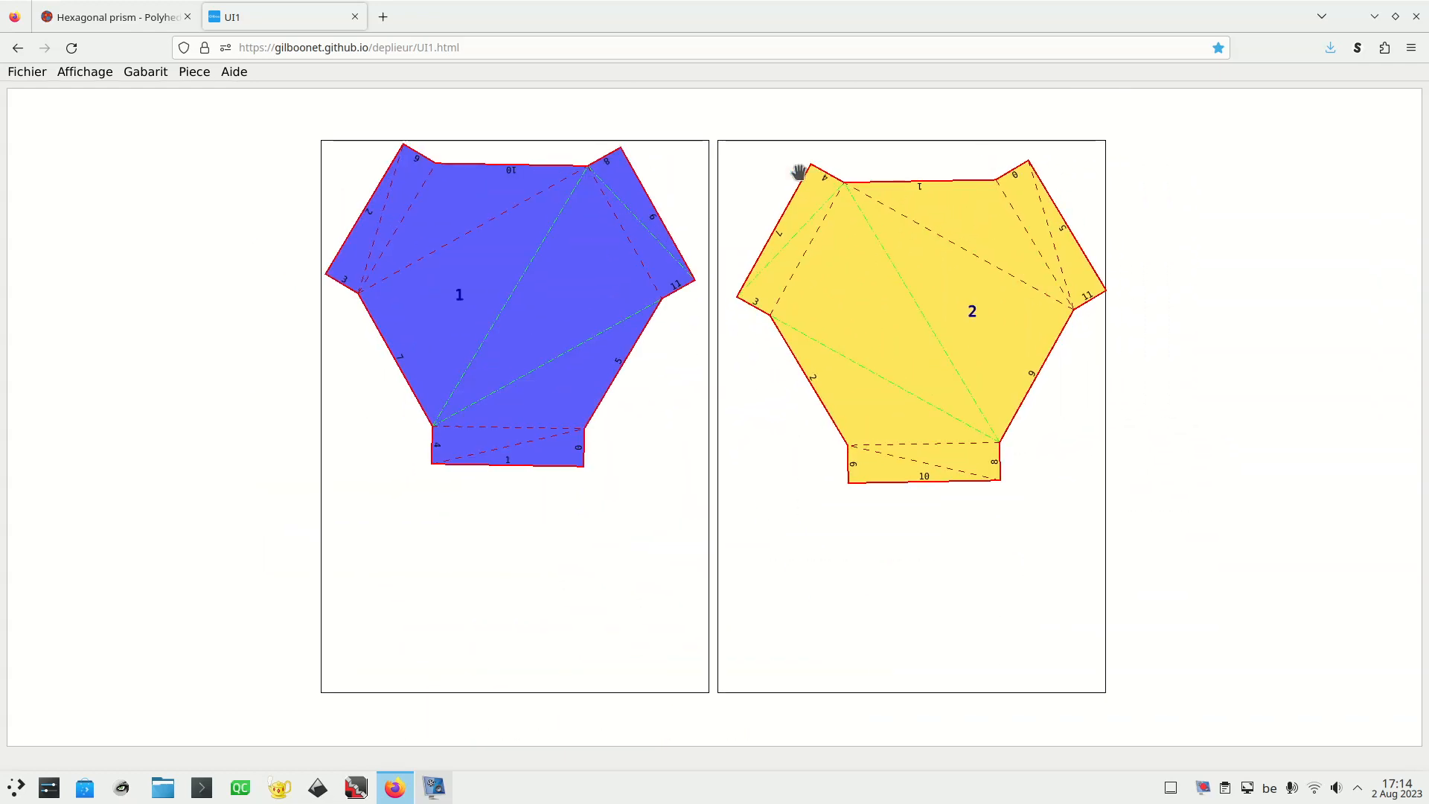
mouse_move(941, 278)
left_mouse_down()
mouse_move(917, 252)
mouse_move(925, 265)
left_mouse_up()
left_click_drag(537, 306, 537, 306)
left_click(610, 588)
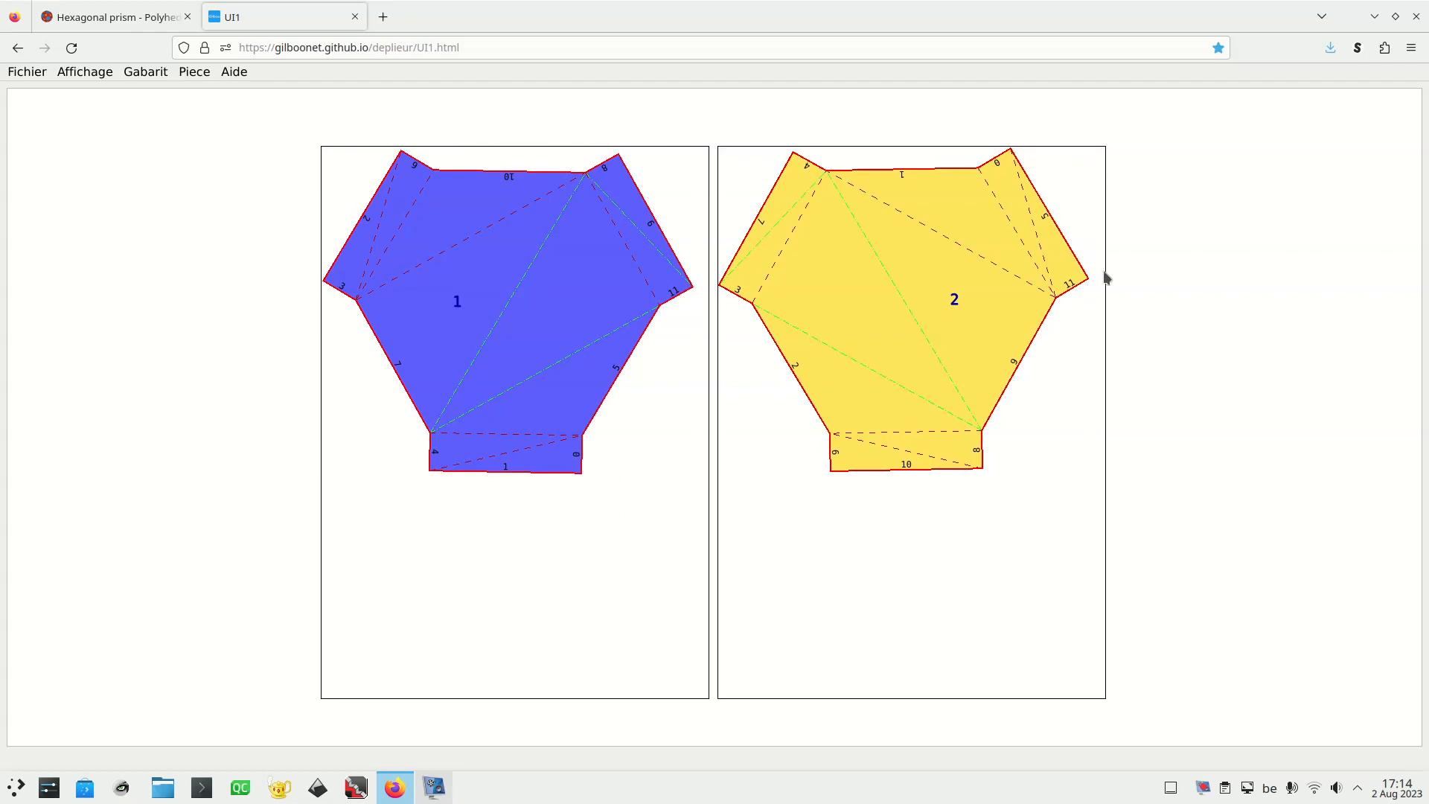
Optimise the placement of the template's edge numbers
left_click(26, 71)
left_click(145, 72)
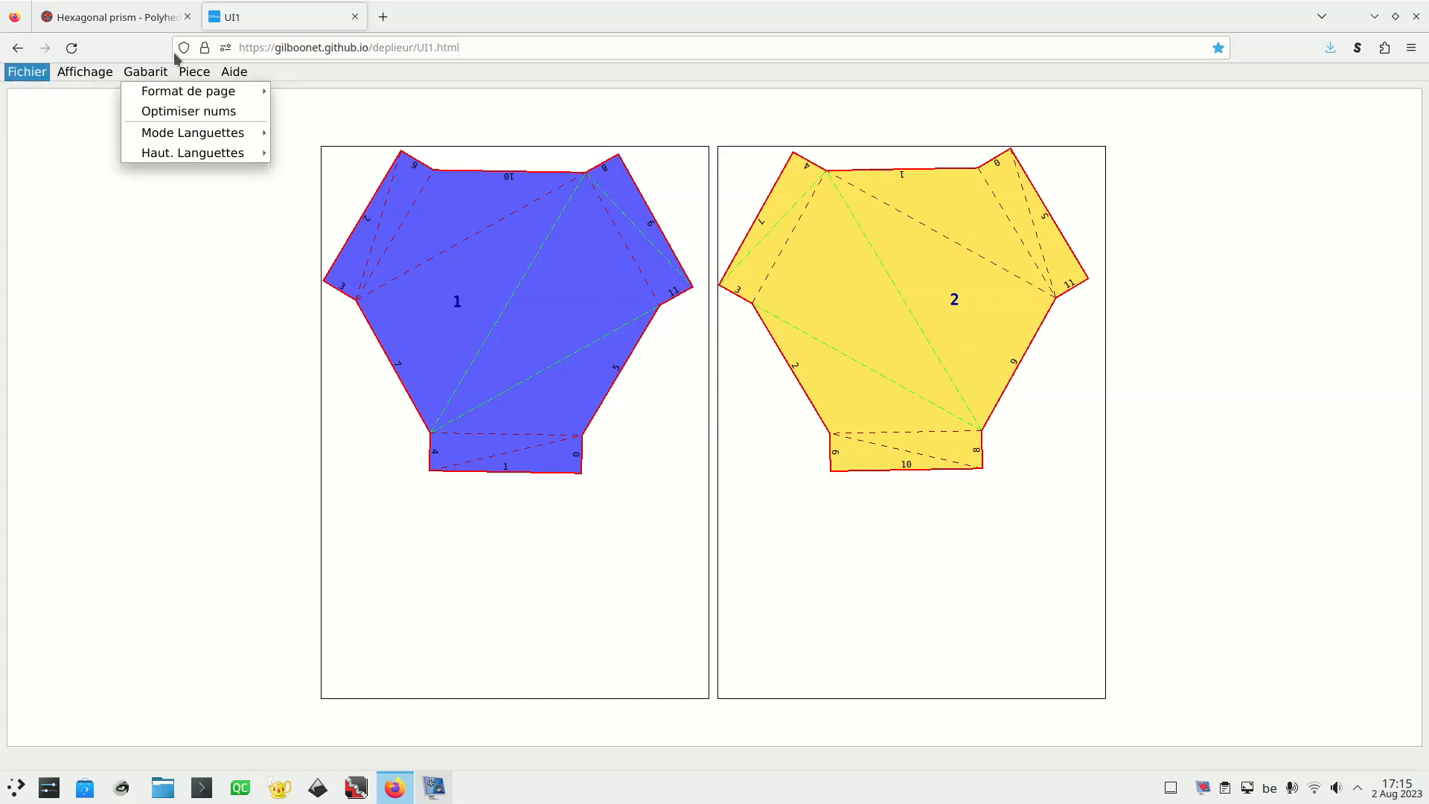
left_click(186, 111)
Export the unfolded layout as 003_penta.svg to the Documents/demos/SOCLES folder
left_click(43, 73)
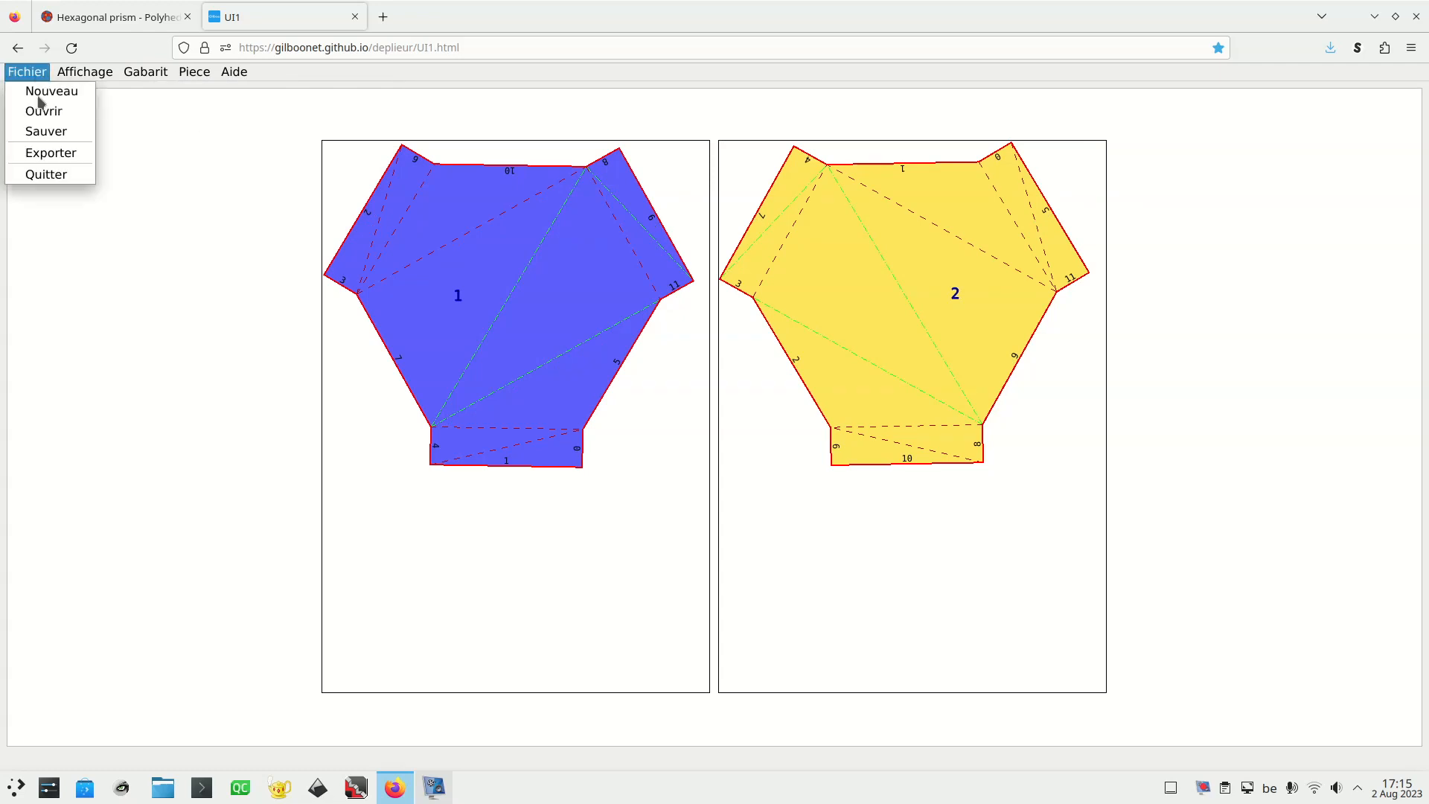
left_click(68, 153)
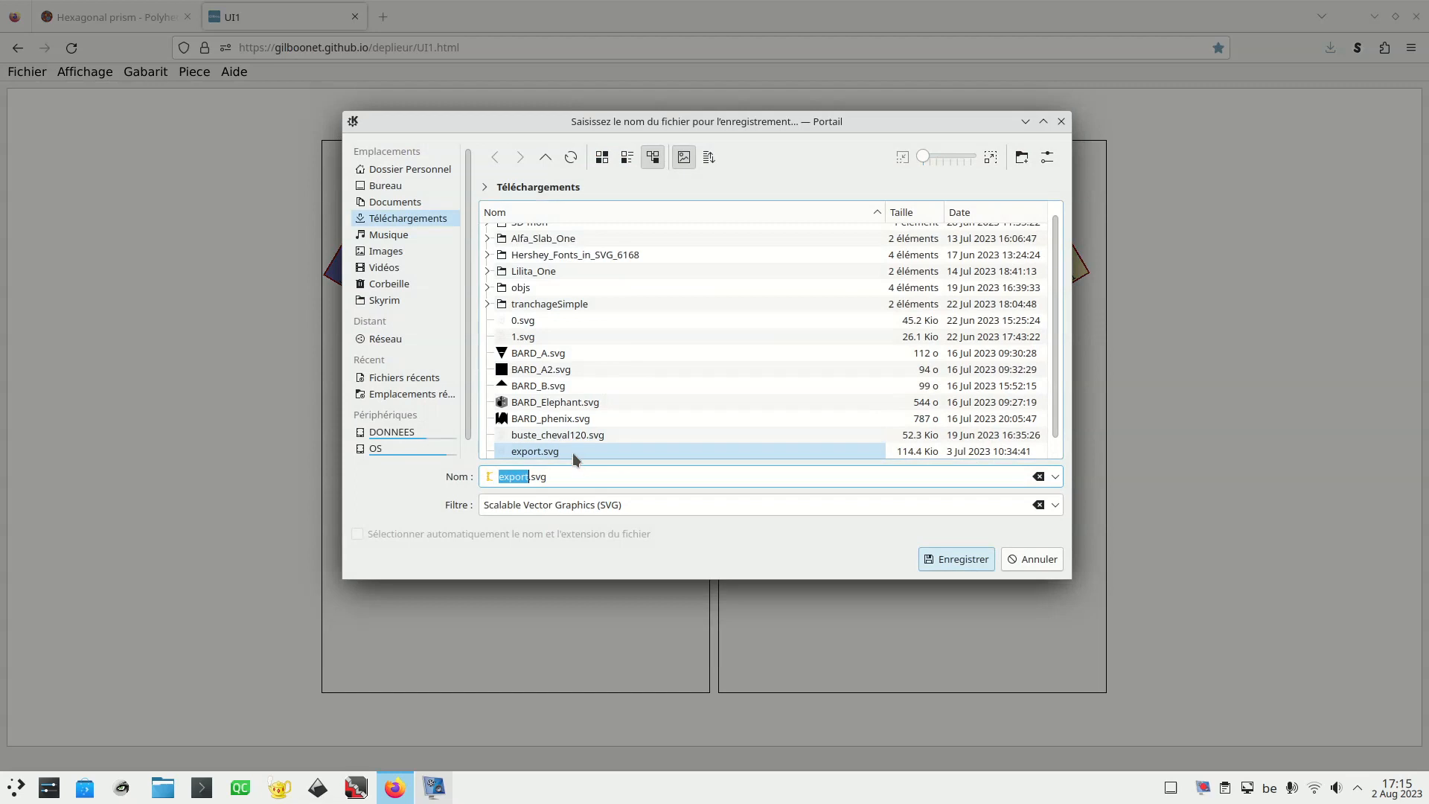
left_click(400, 201)
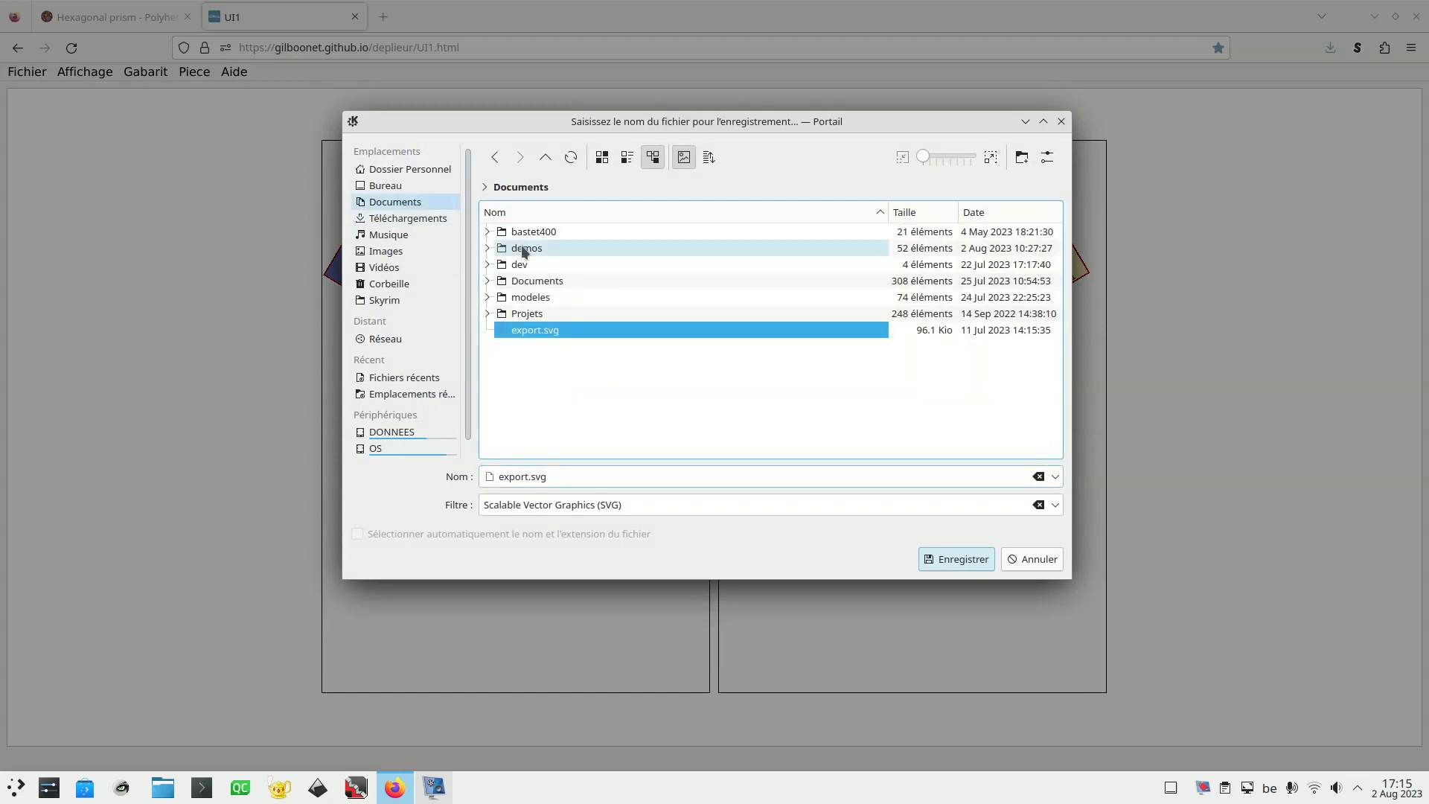
double_click(543, 248)
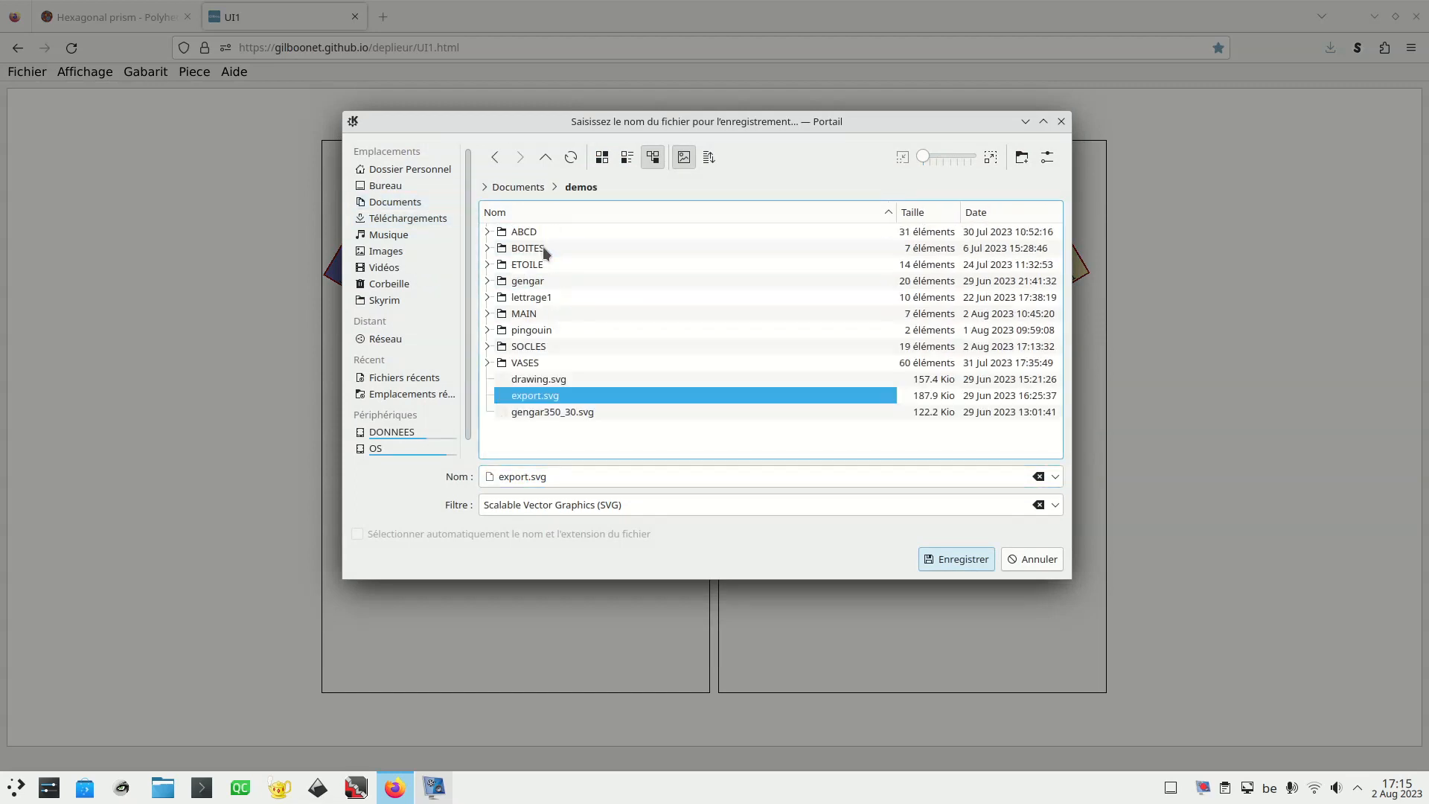
double_click(534, 346)
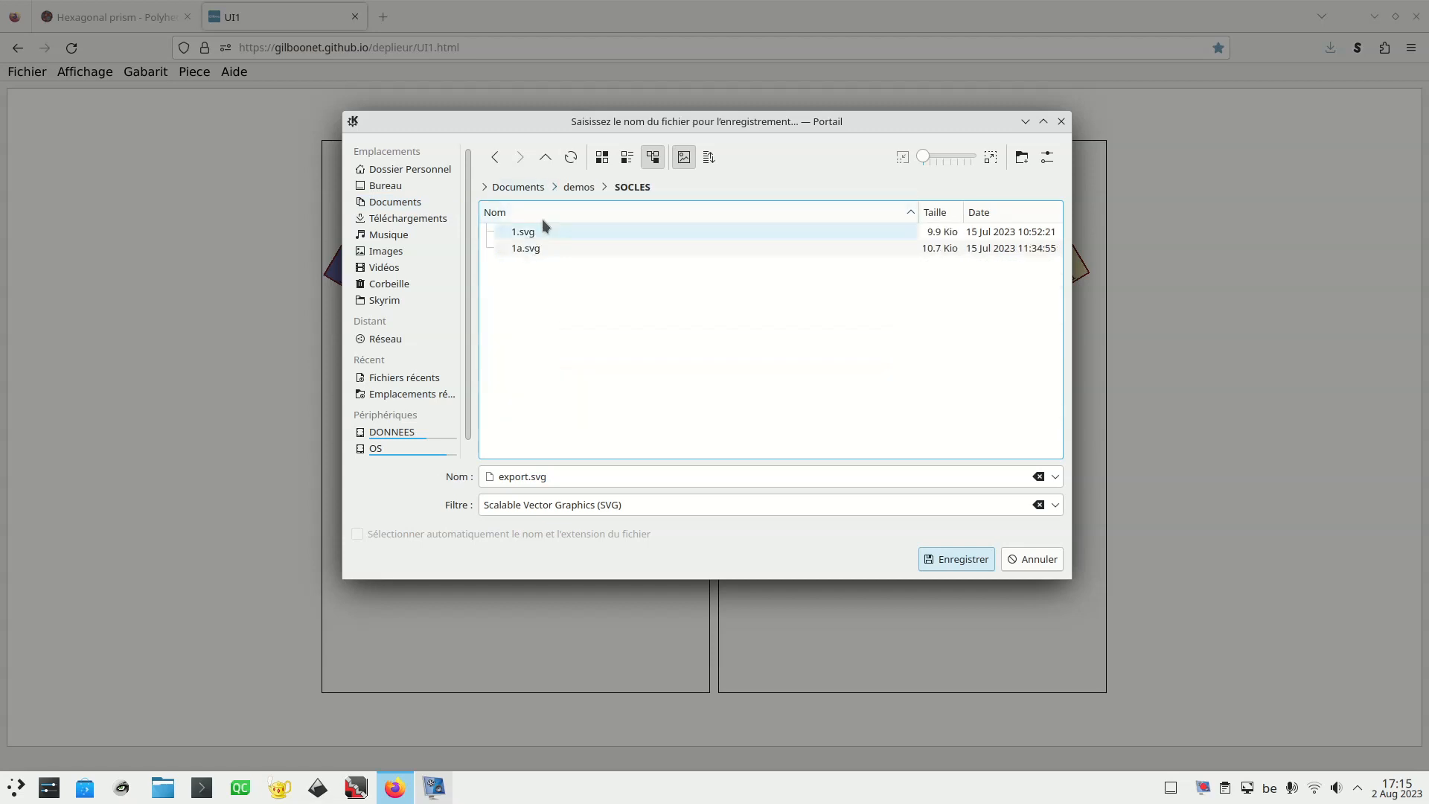
key("Tab")
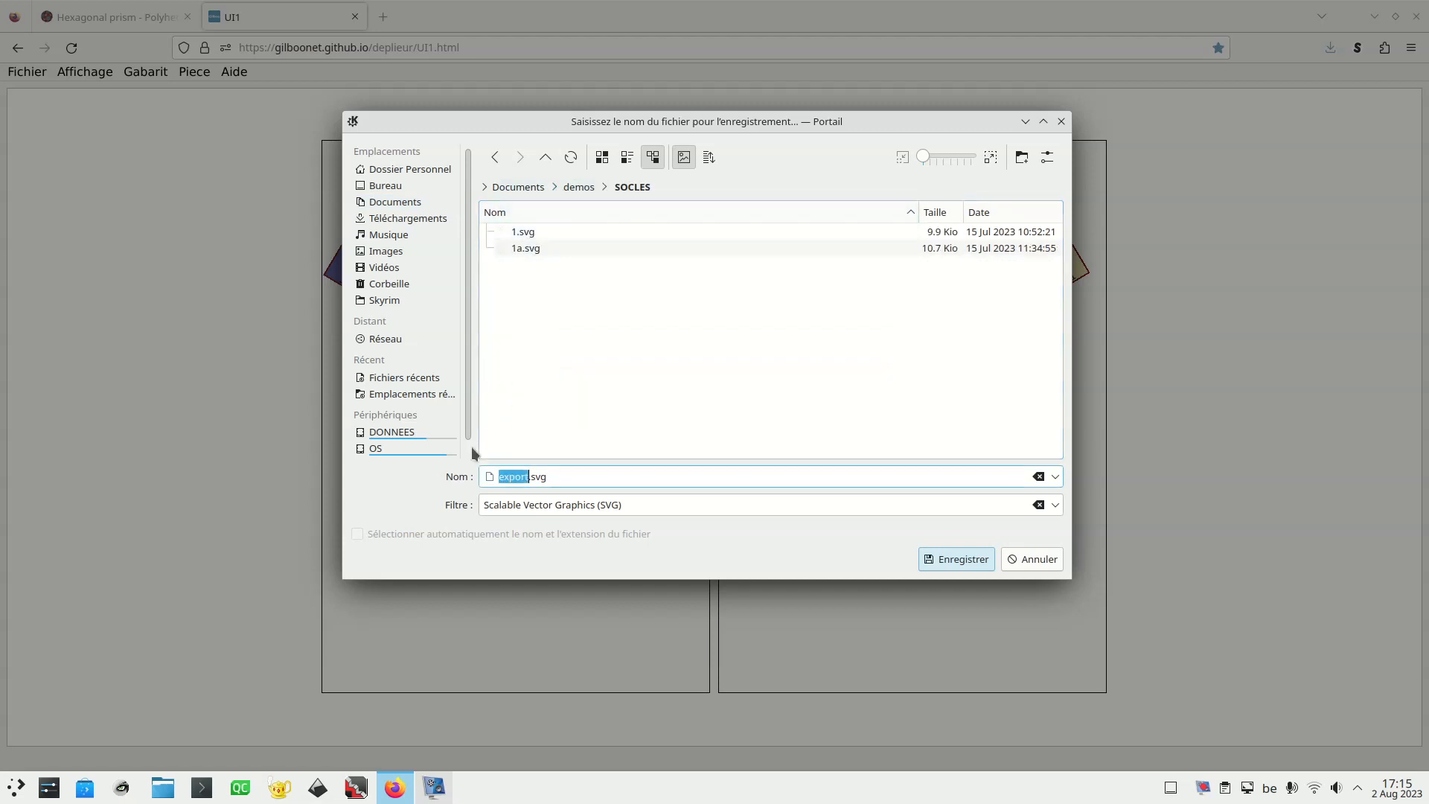
type("003_penta")
left_click(957, 558)
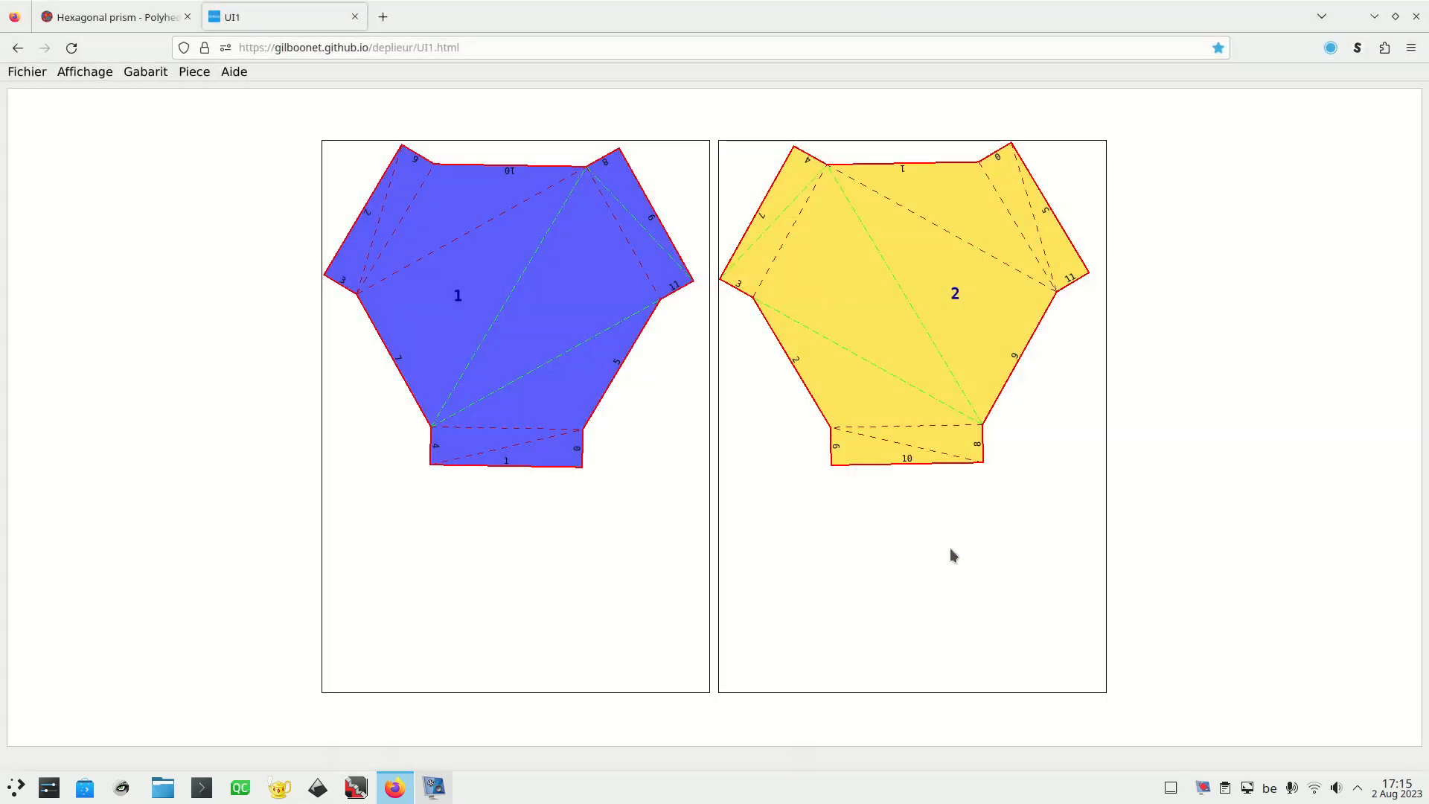
Switch to Inkscape and open the recently exported 003_penta.svg
left_click(318, 789)
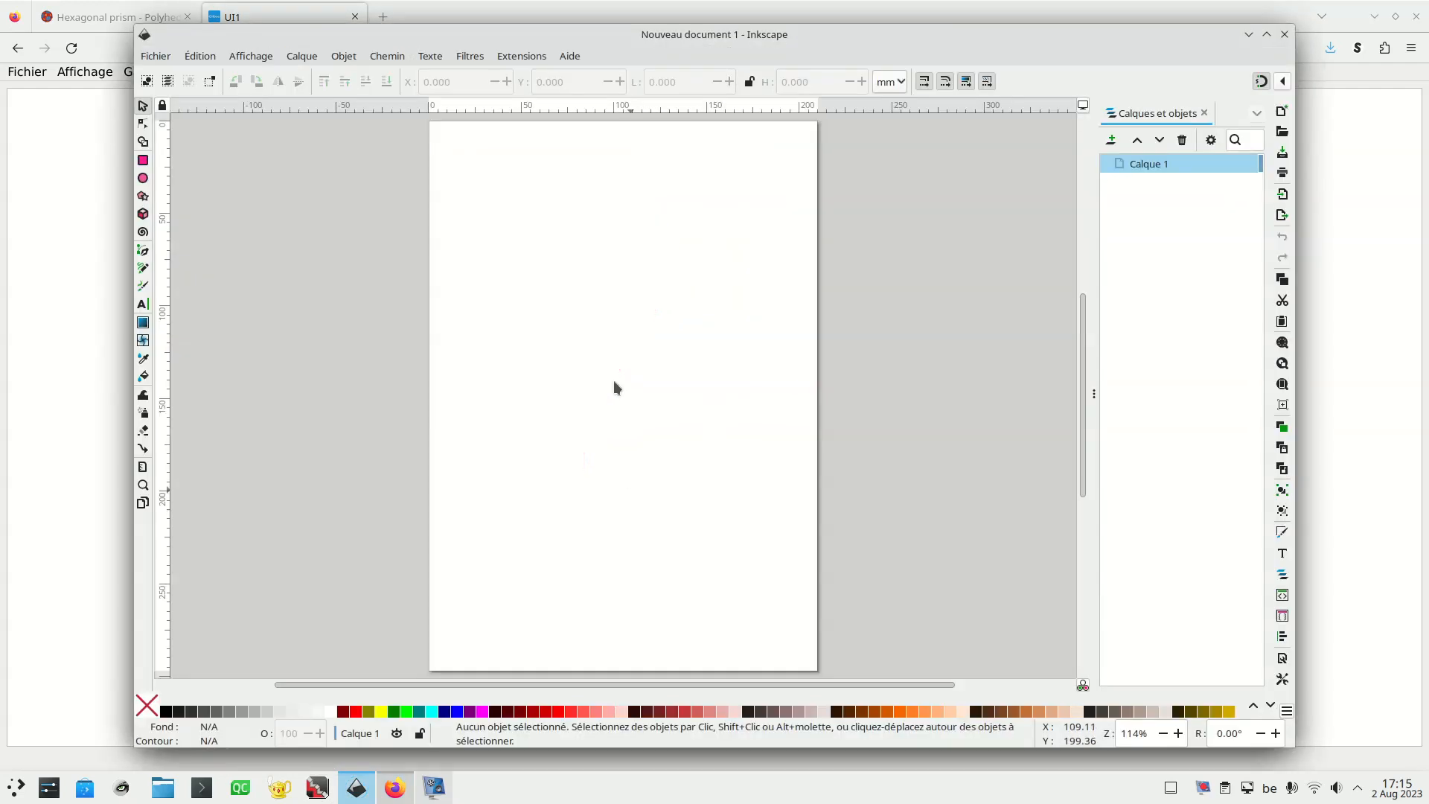
left_click(157, 58)
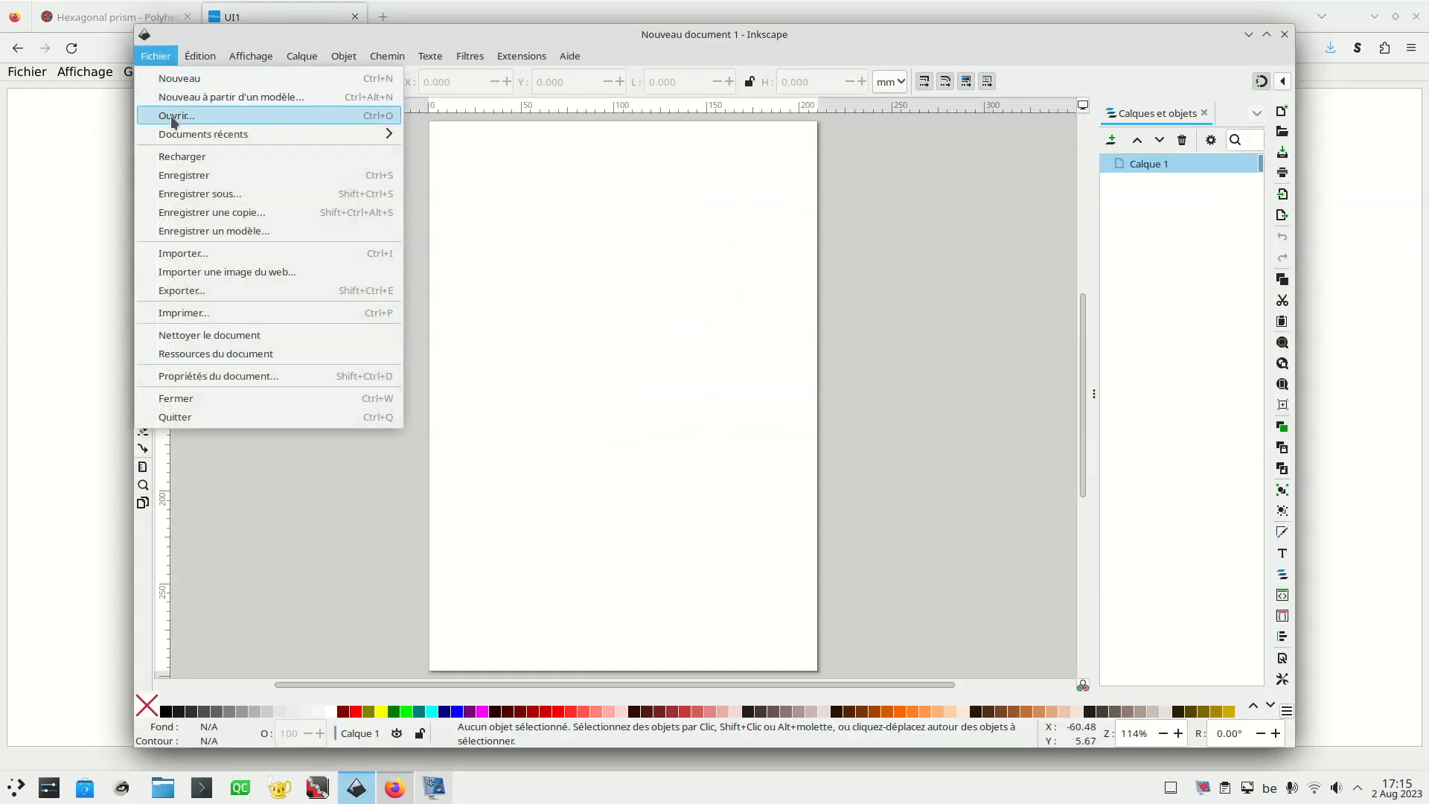
left_click(173, 117)
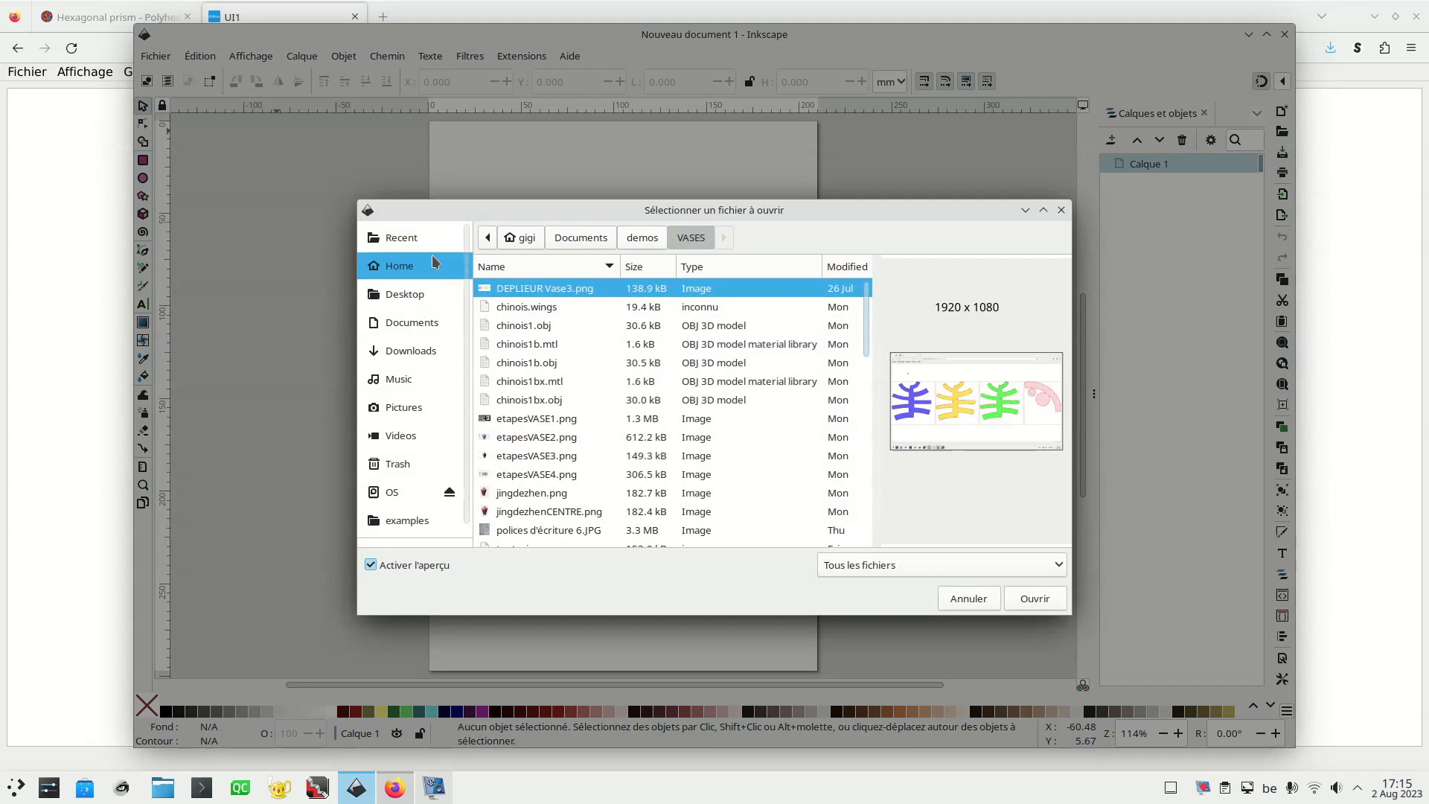
left_click(429, 242)
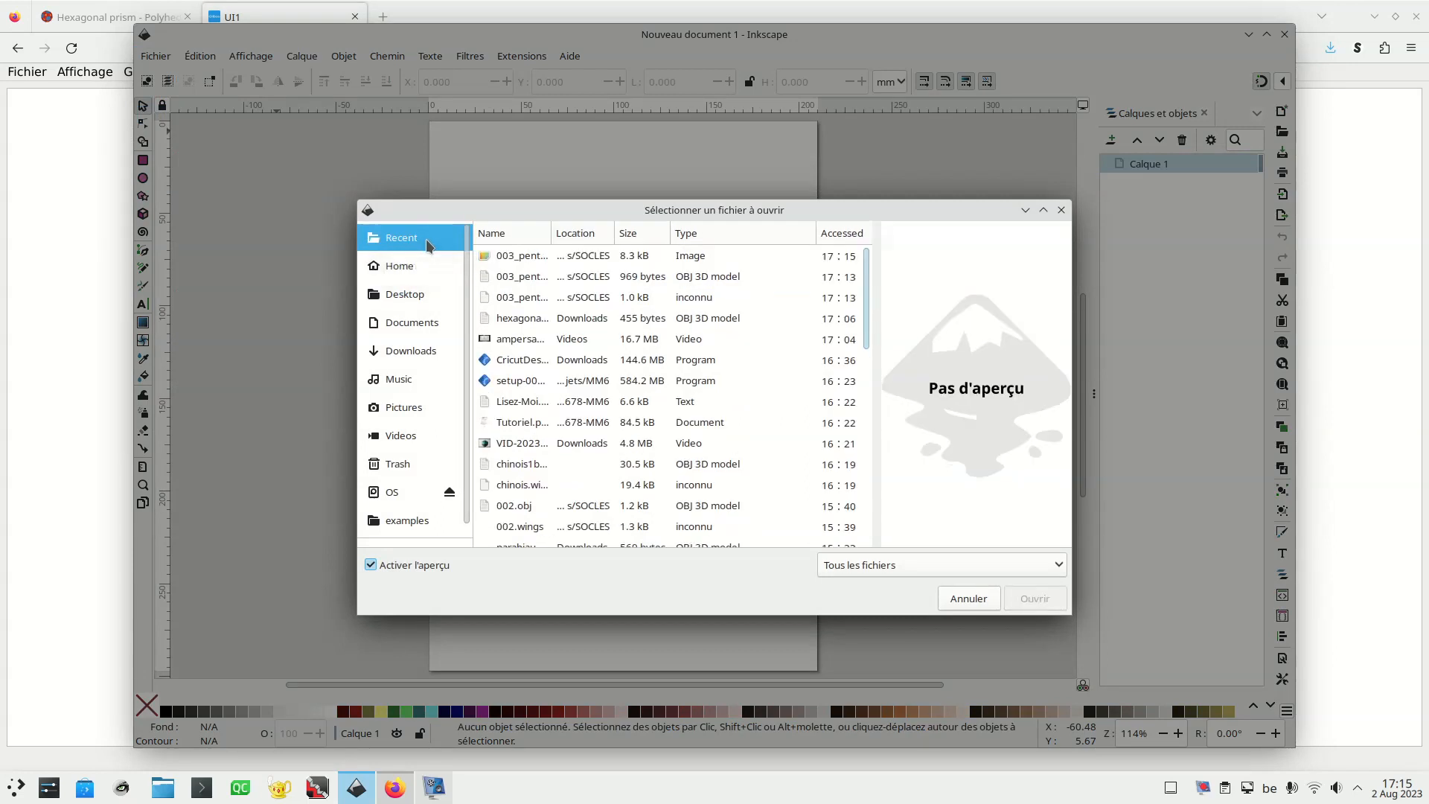
left_click(538, 262)
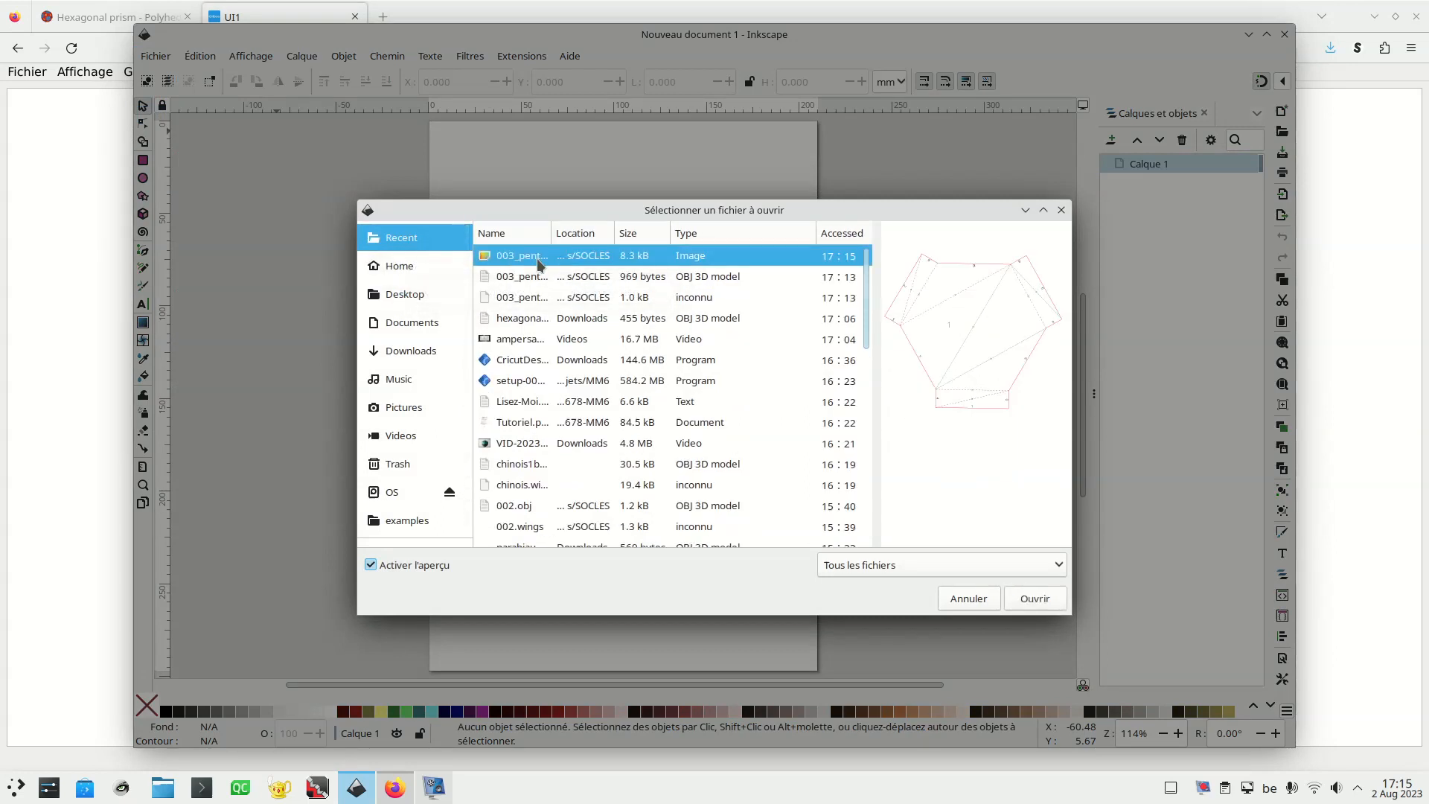
left_click(1040, 599)
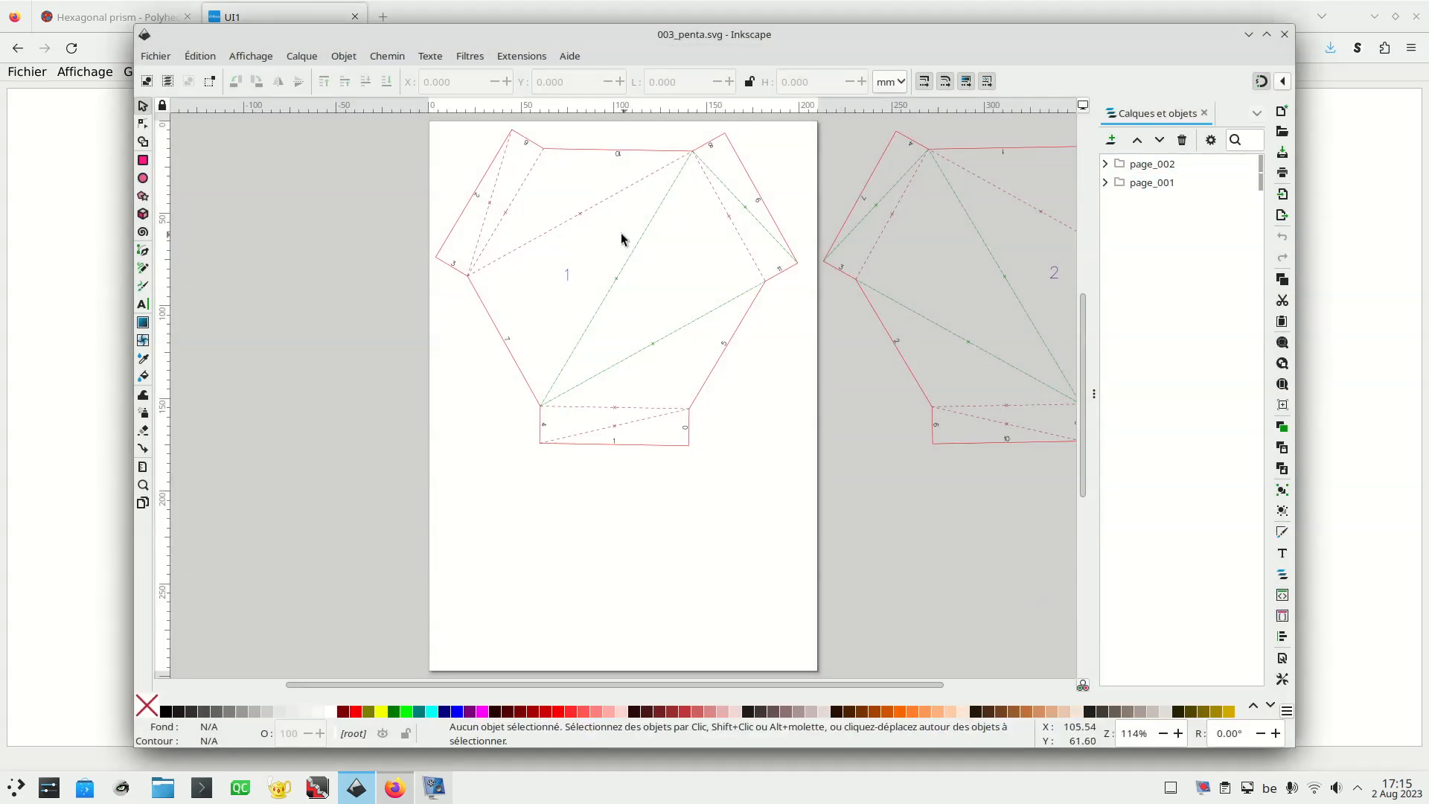
Widen the Inkscape window and the layers and objects list, and expand the page_001 and page_002 groups
left_click_drag(134, 287, 3, 305)
left_click_drag(839, 693, 953, 693)
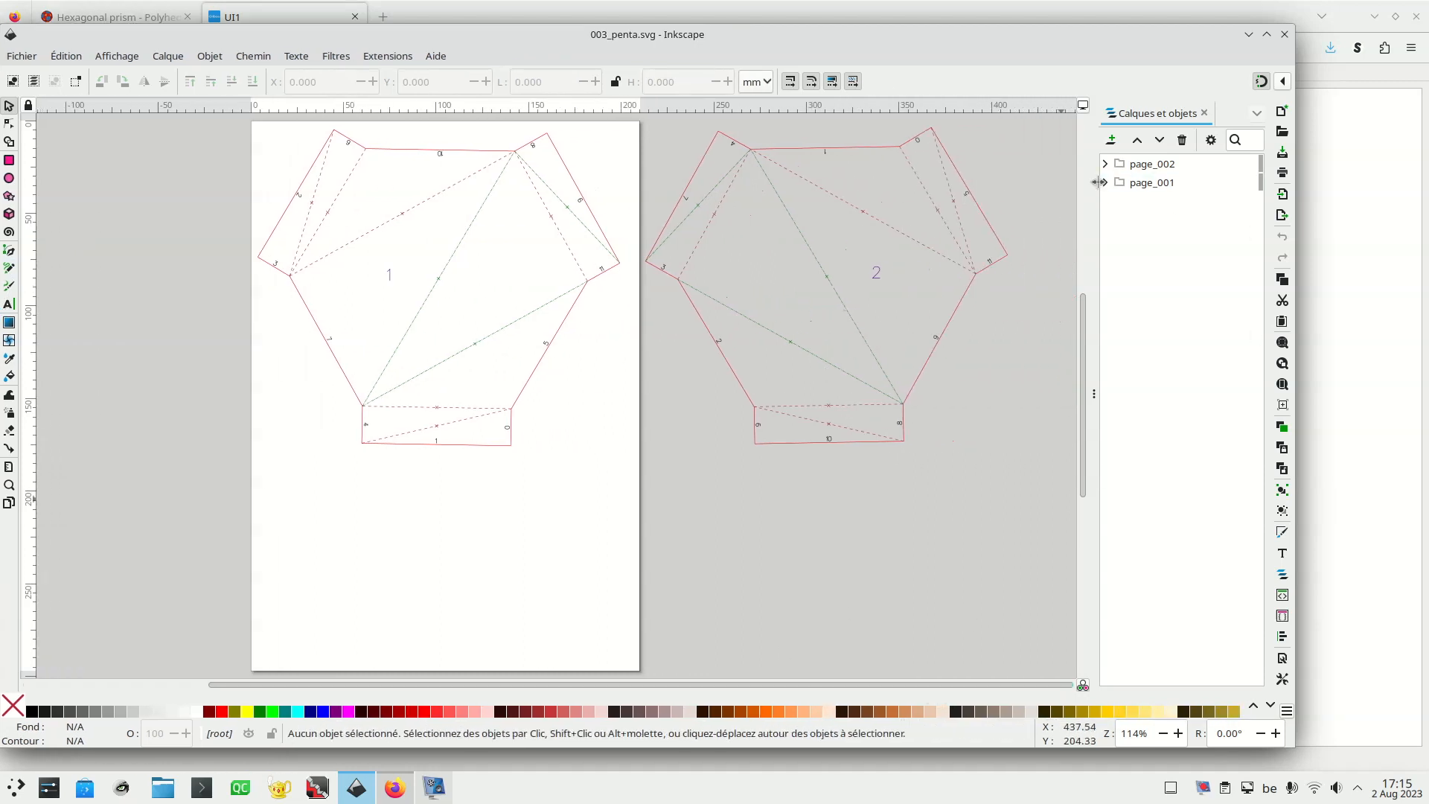
left_click_drag(1089, 213, 1020, 198)
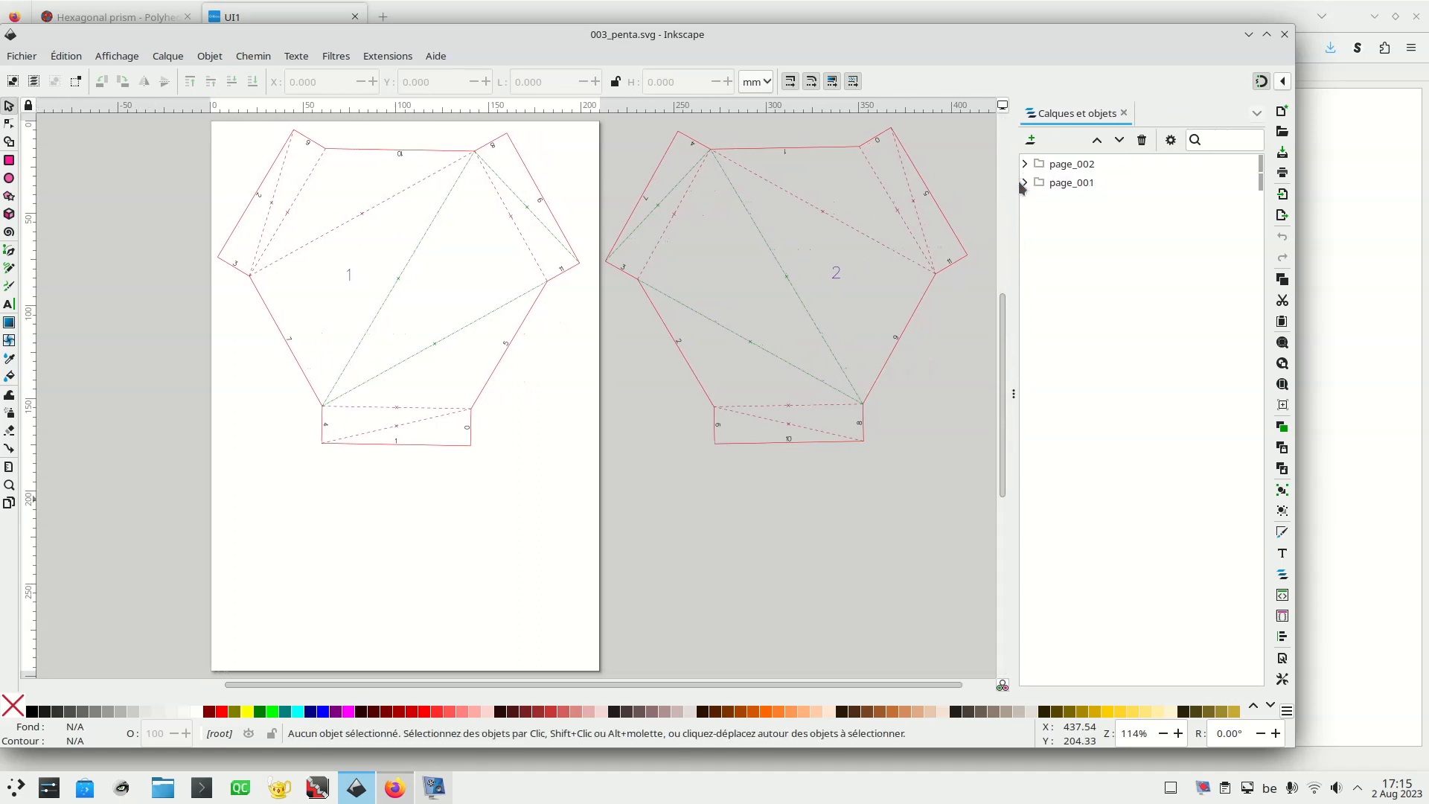
left_click(1023, 182)
left_click(1025, 165)
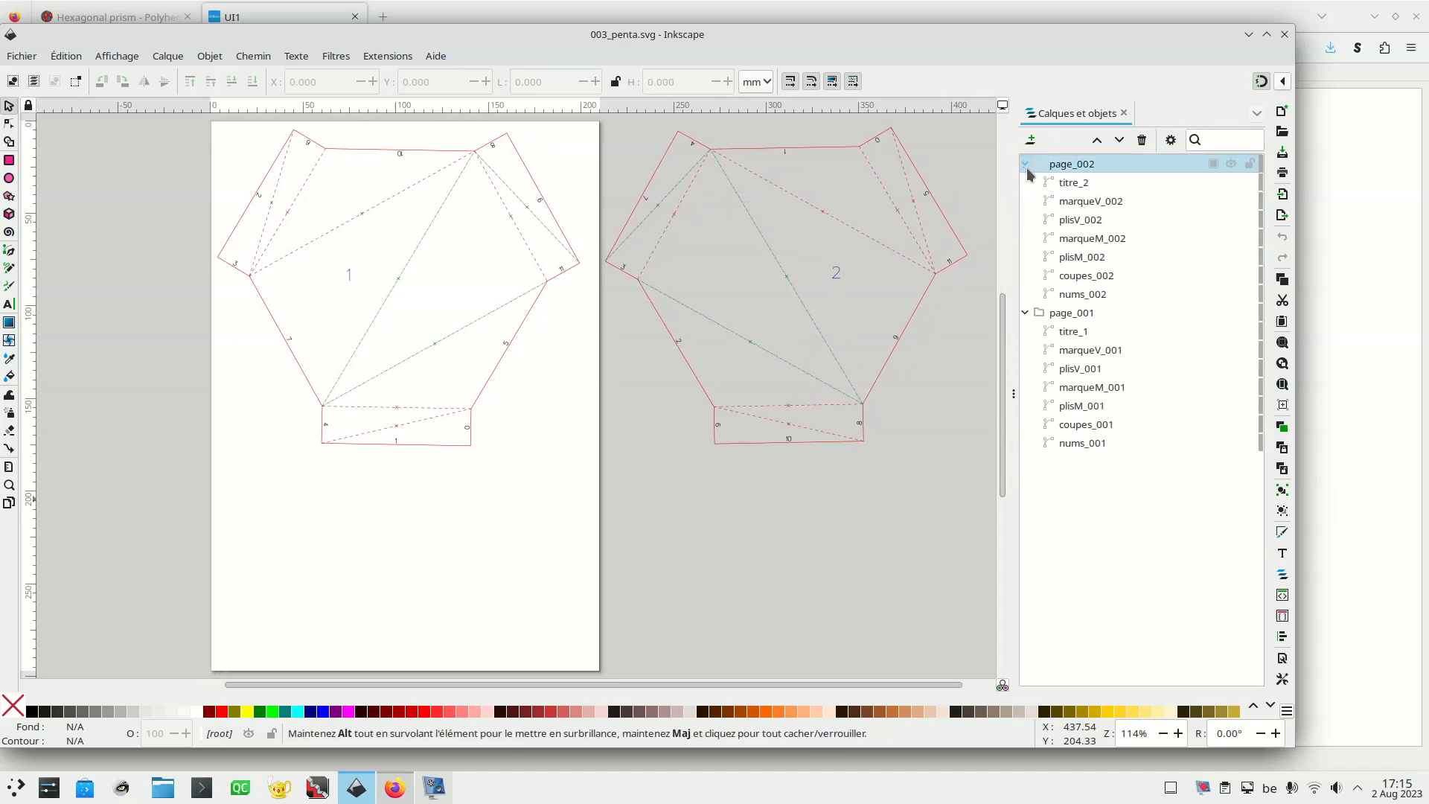
Delete the piece number paths titre_2 and titre_1 from both page groups
left_click(1084, 186)
left_click(1074, 329, "shift")
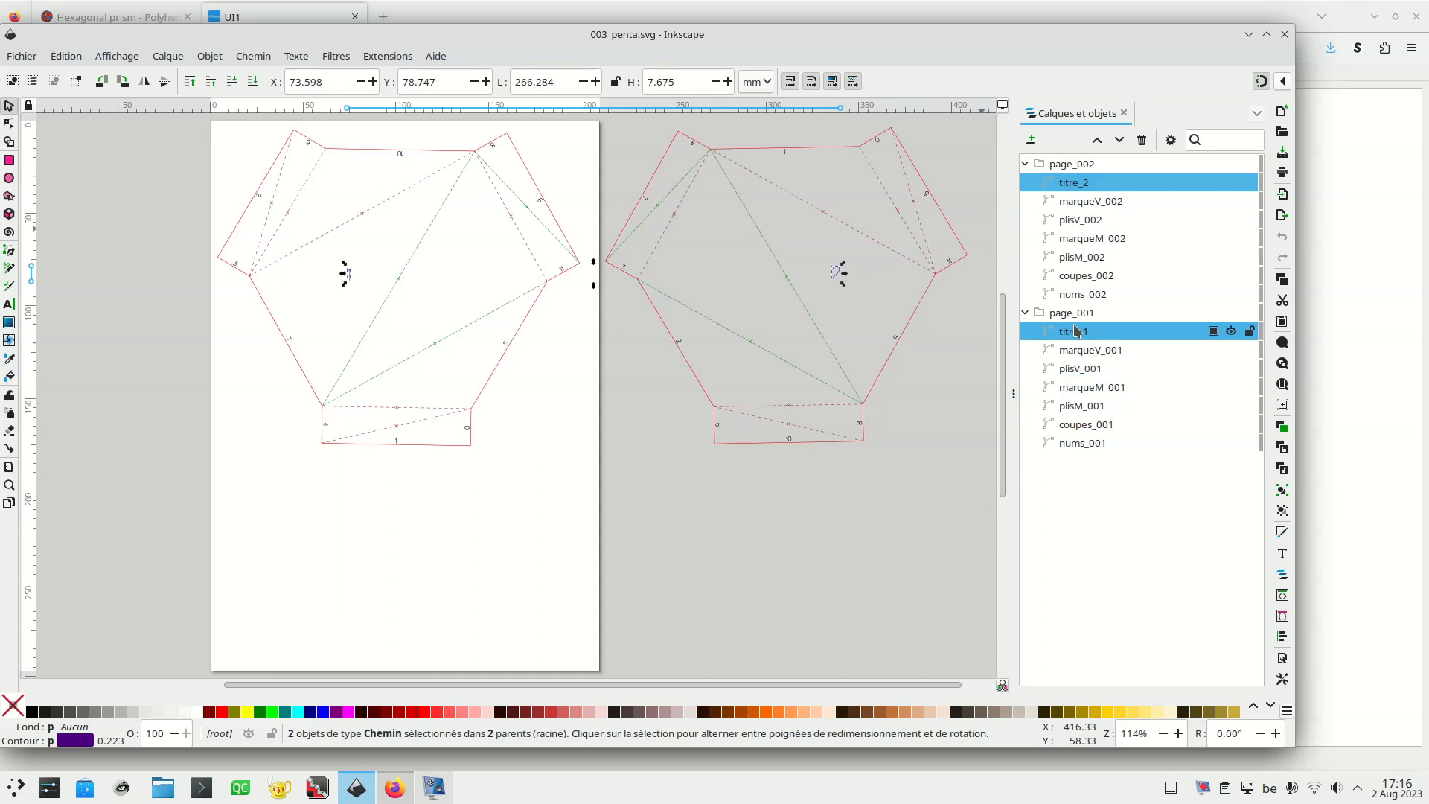
key("Delete")
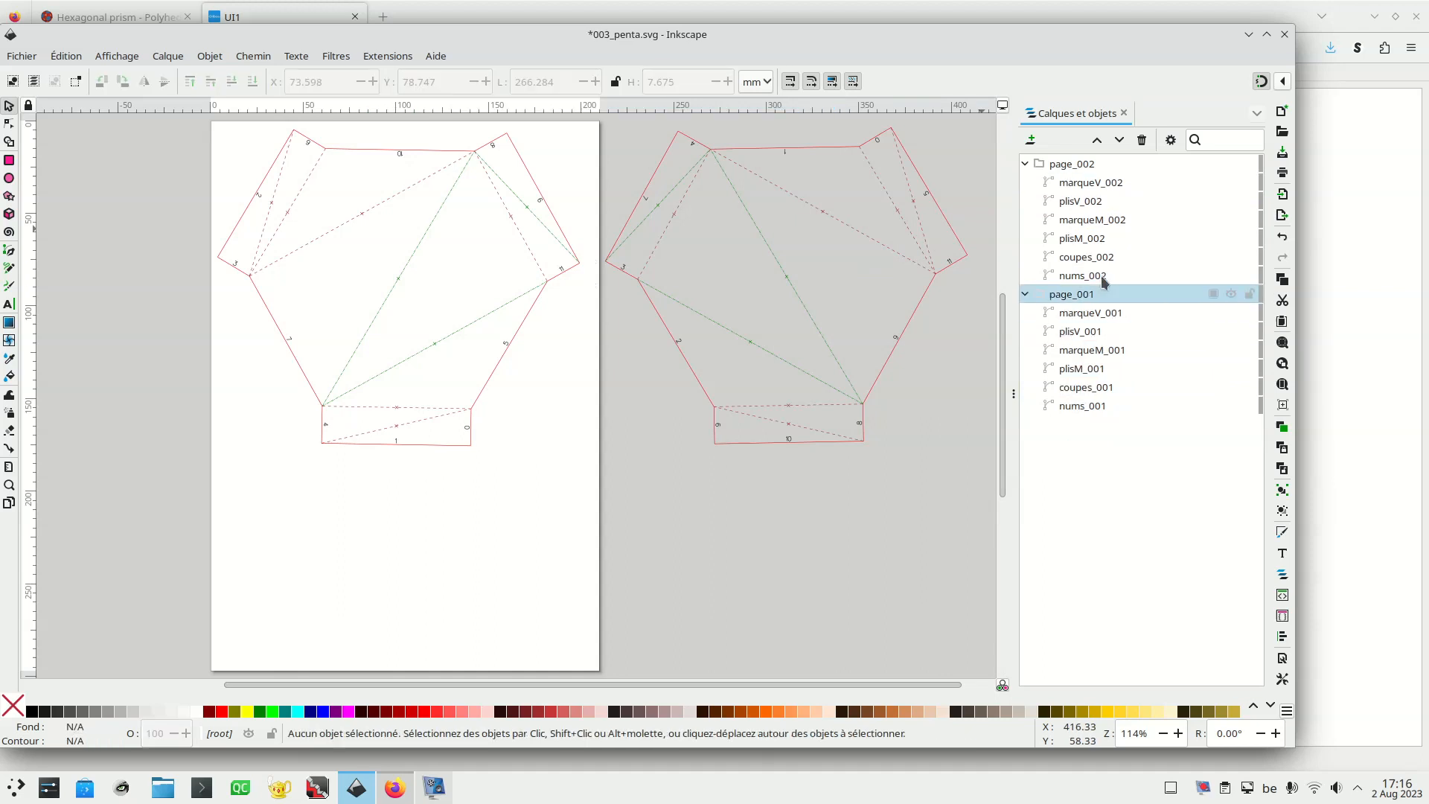
Delete the mountain fold marks marqueM_002 and marqueM_001 from both page groups
left_click(1105, 181)
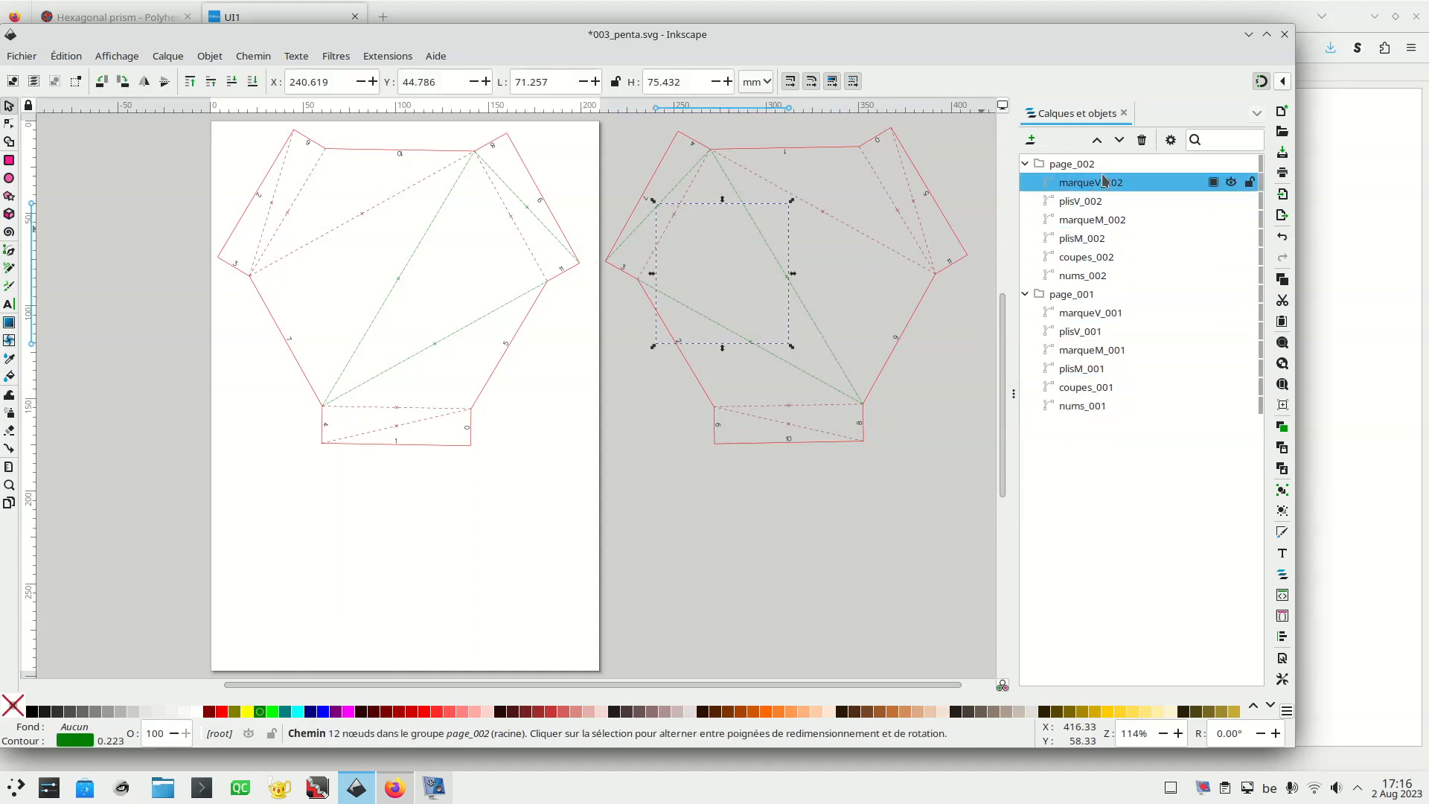
left_click(1114, 216)
left_click(1105, 348, "ctrl")
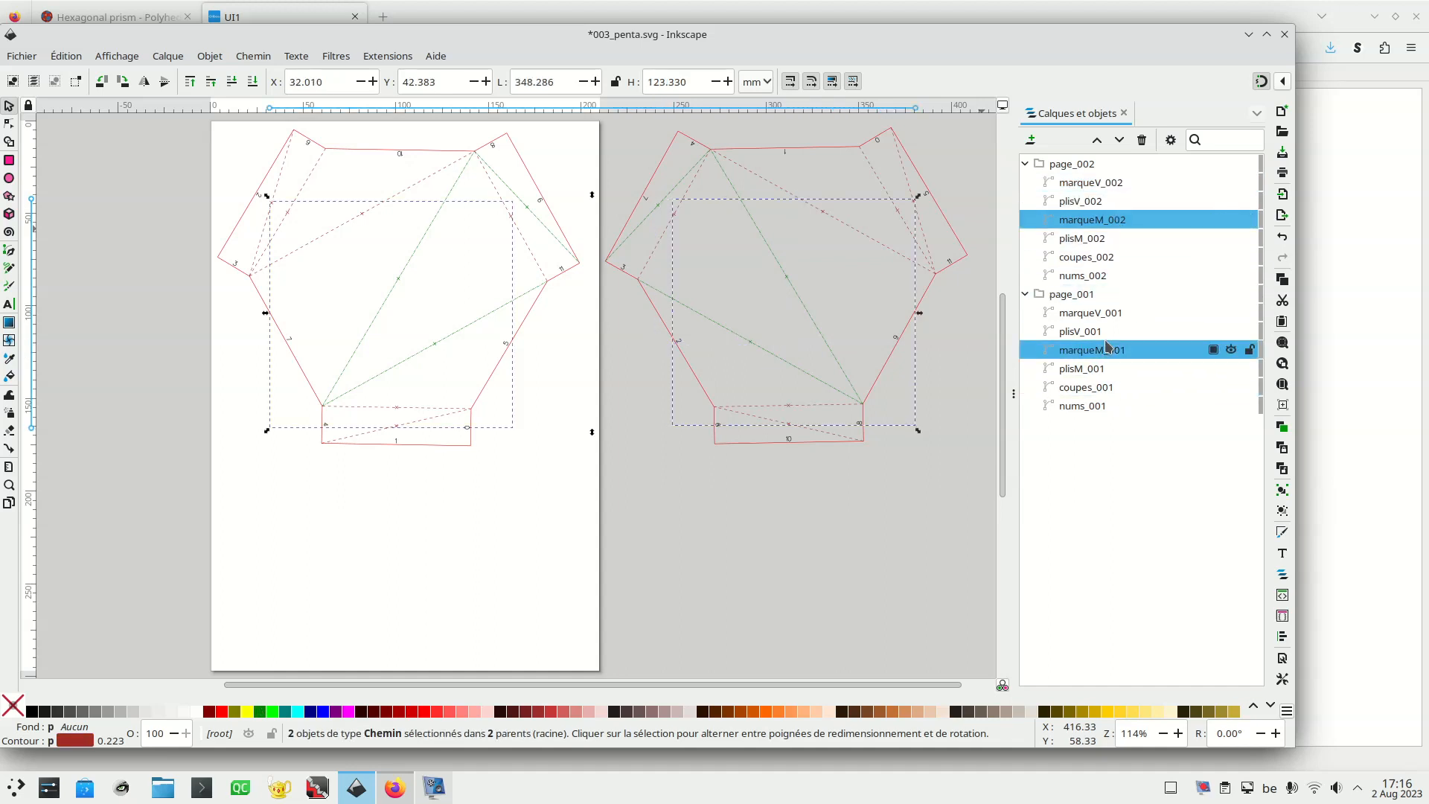
key("Delete")
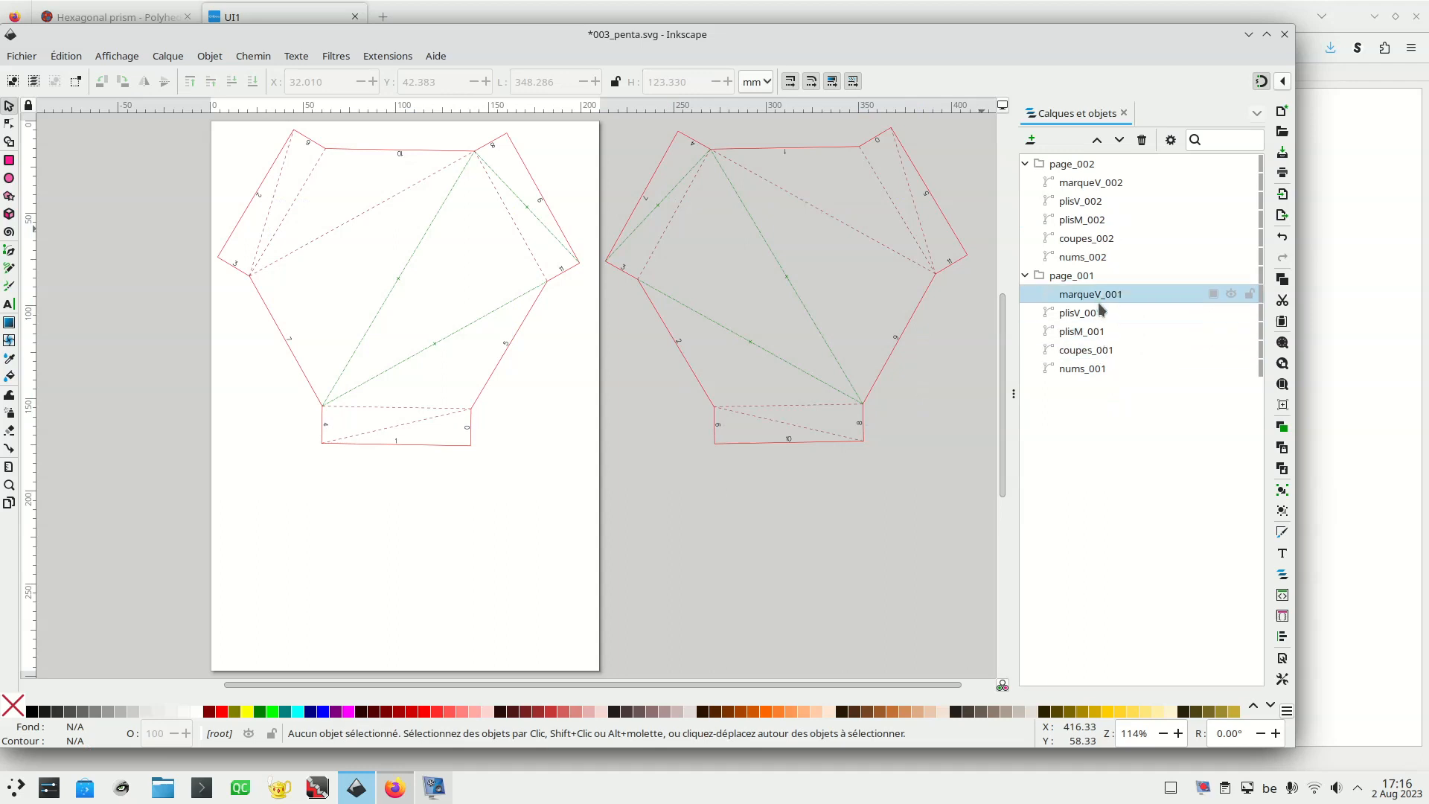
Delete the edge number paths nums_002 and nums_001 from both page groups
left_click(1102, 258)
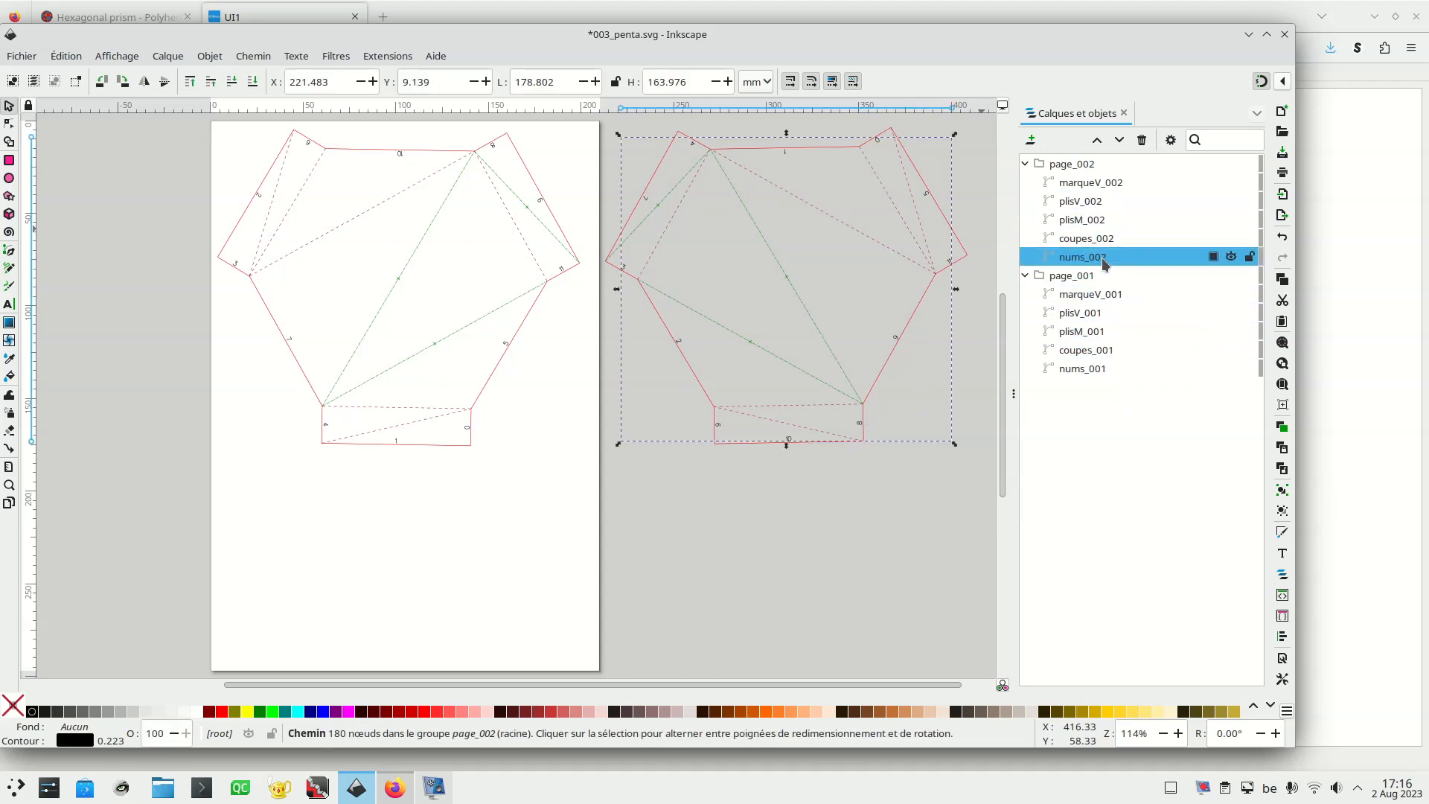
left_click(1091, 369, "ctrl")
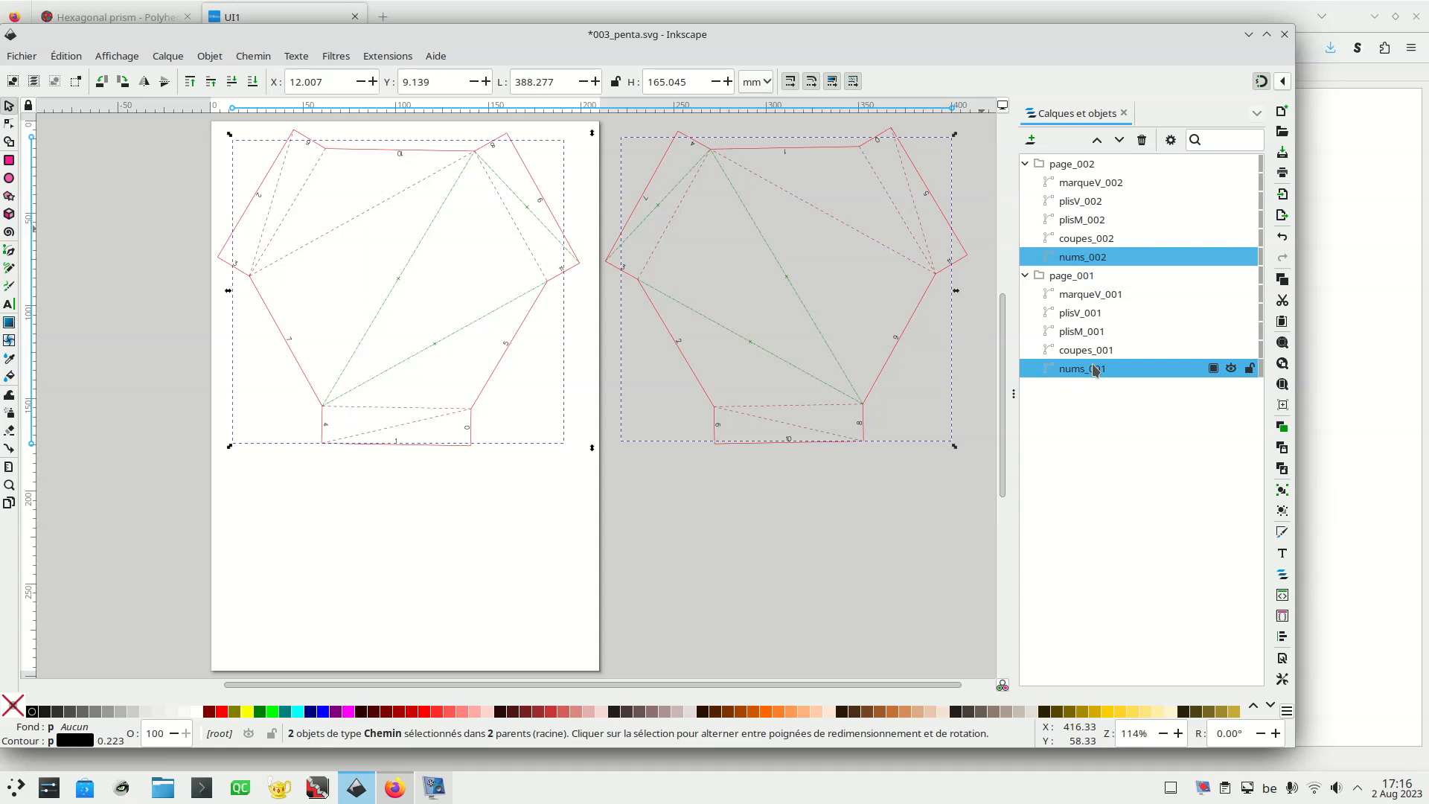
key("Delete")
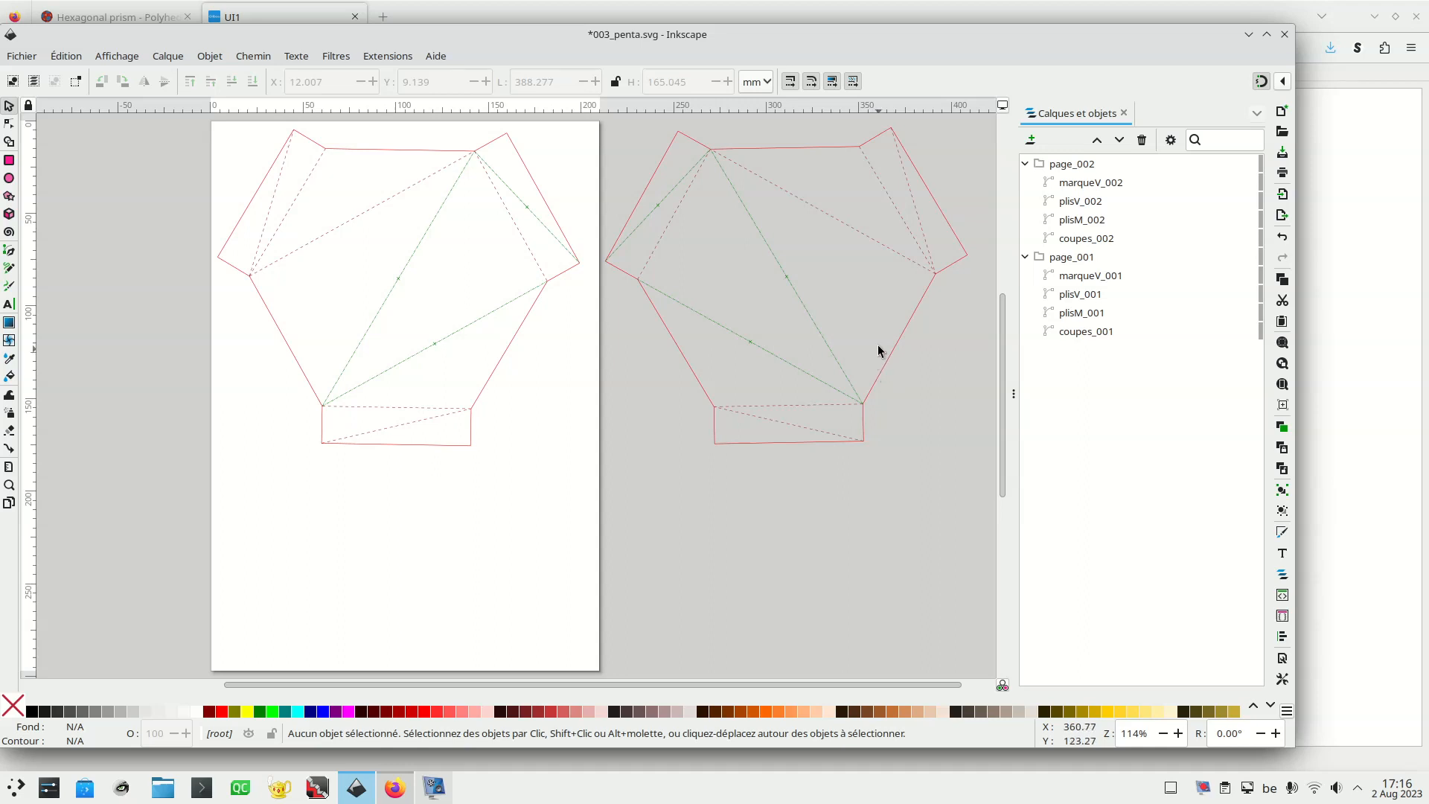
Delete the green valley fold diagonal across the upper-right rectangular face in plisV_001 by editing its nodes
left_click(543, 223)
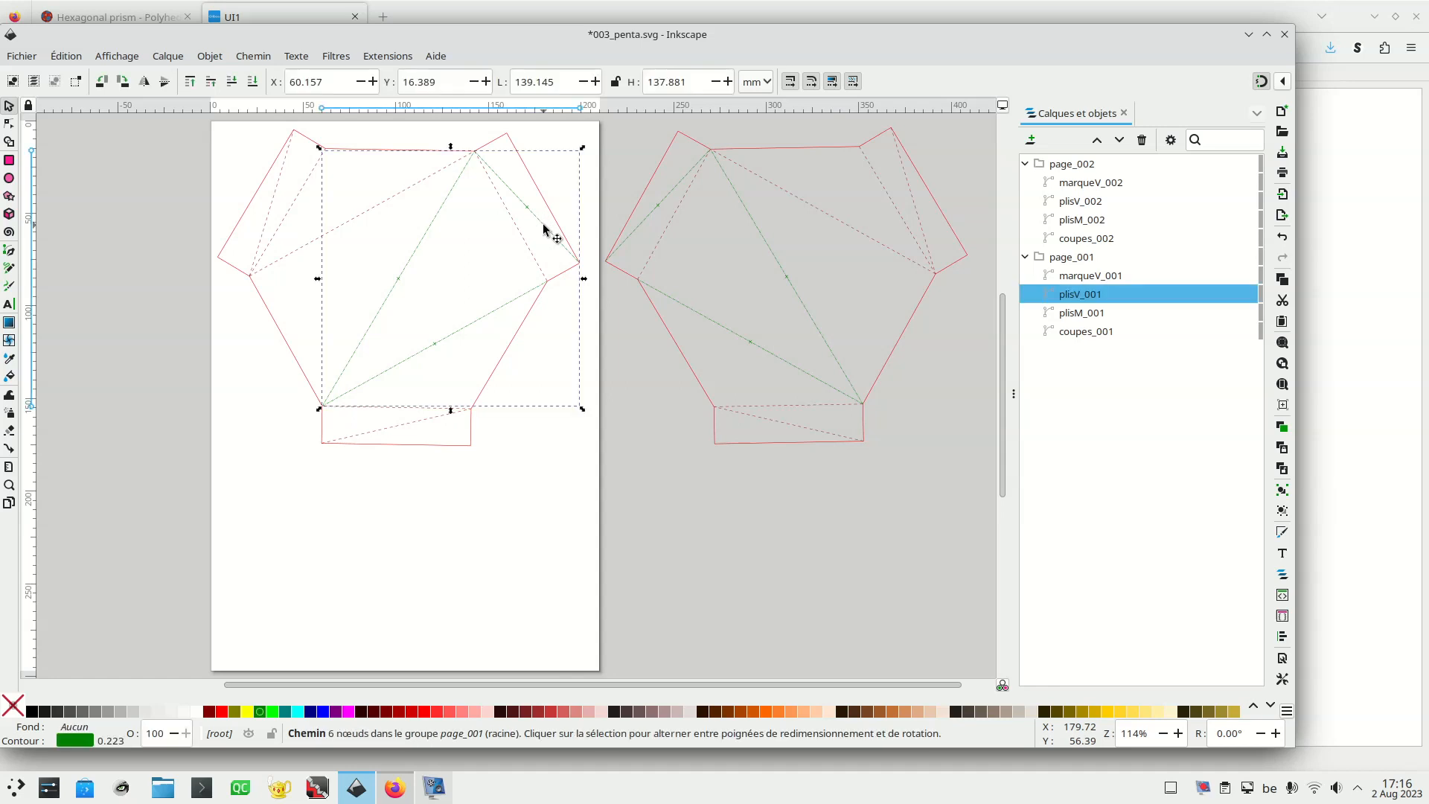
scroll(542, 223, "up", 2, "ctrl")
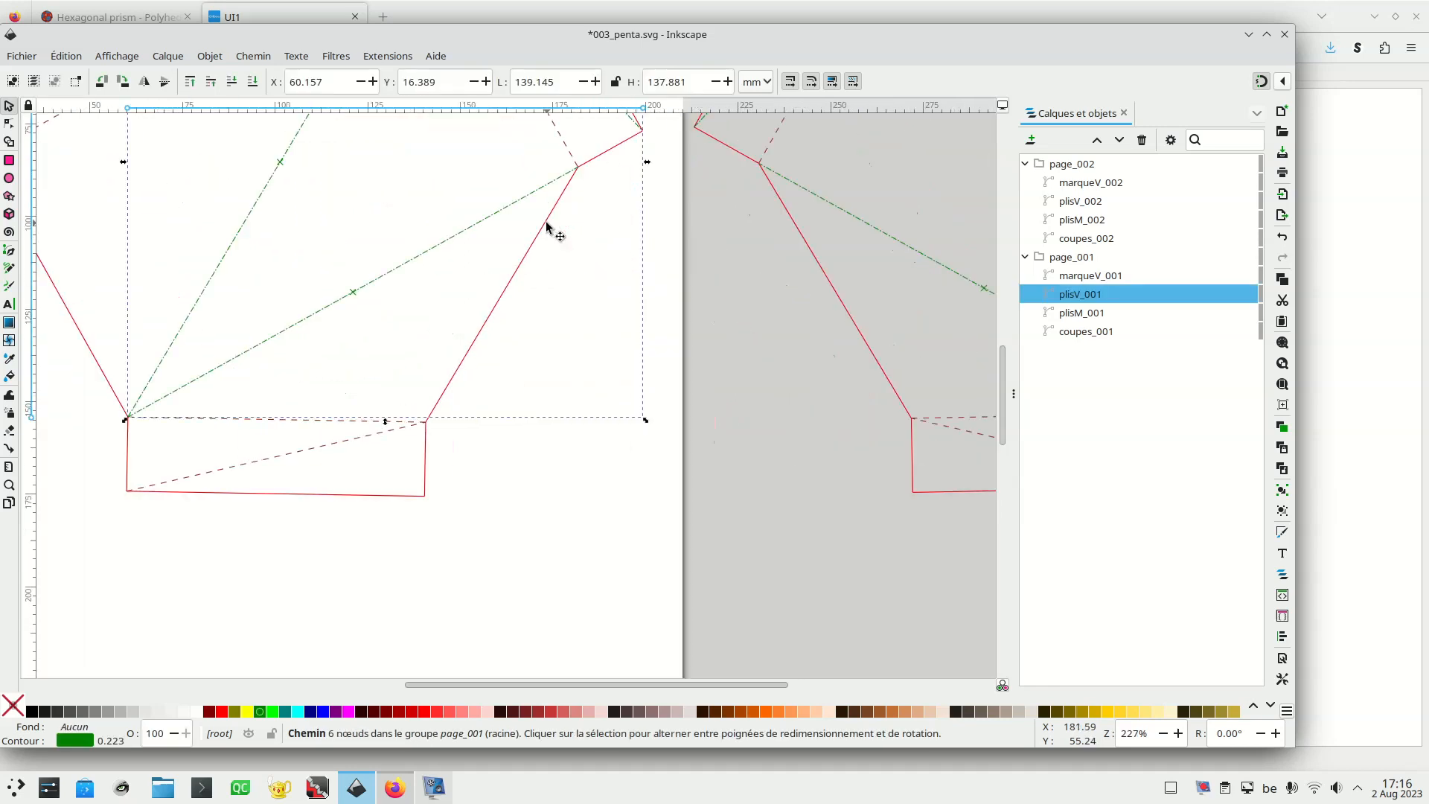
scroll(643, 269, "up", 8)
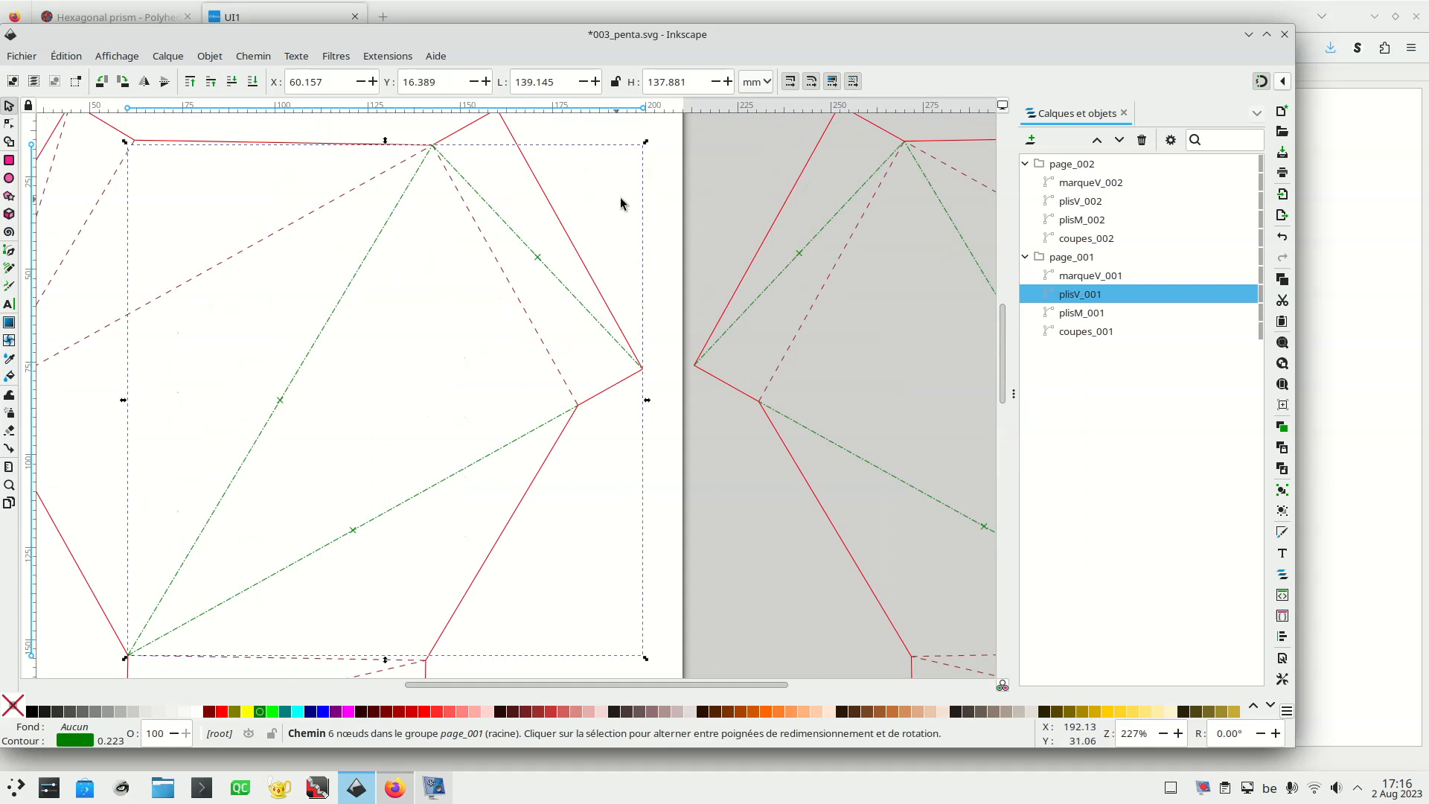
left_click(547, 250)
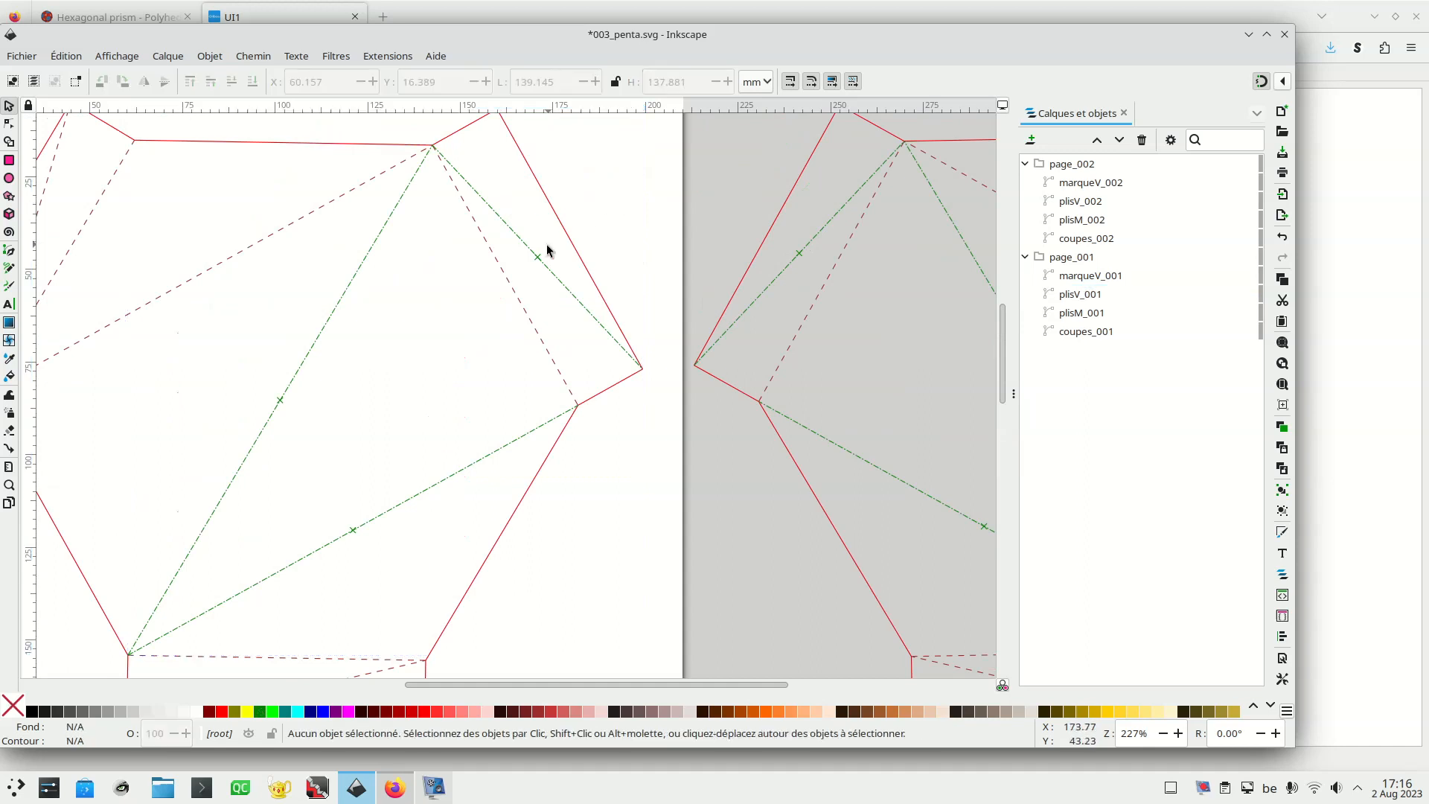
left_click(565, 291, "ctrl")
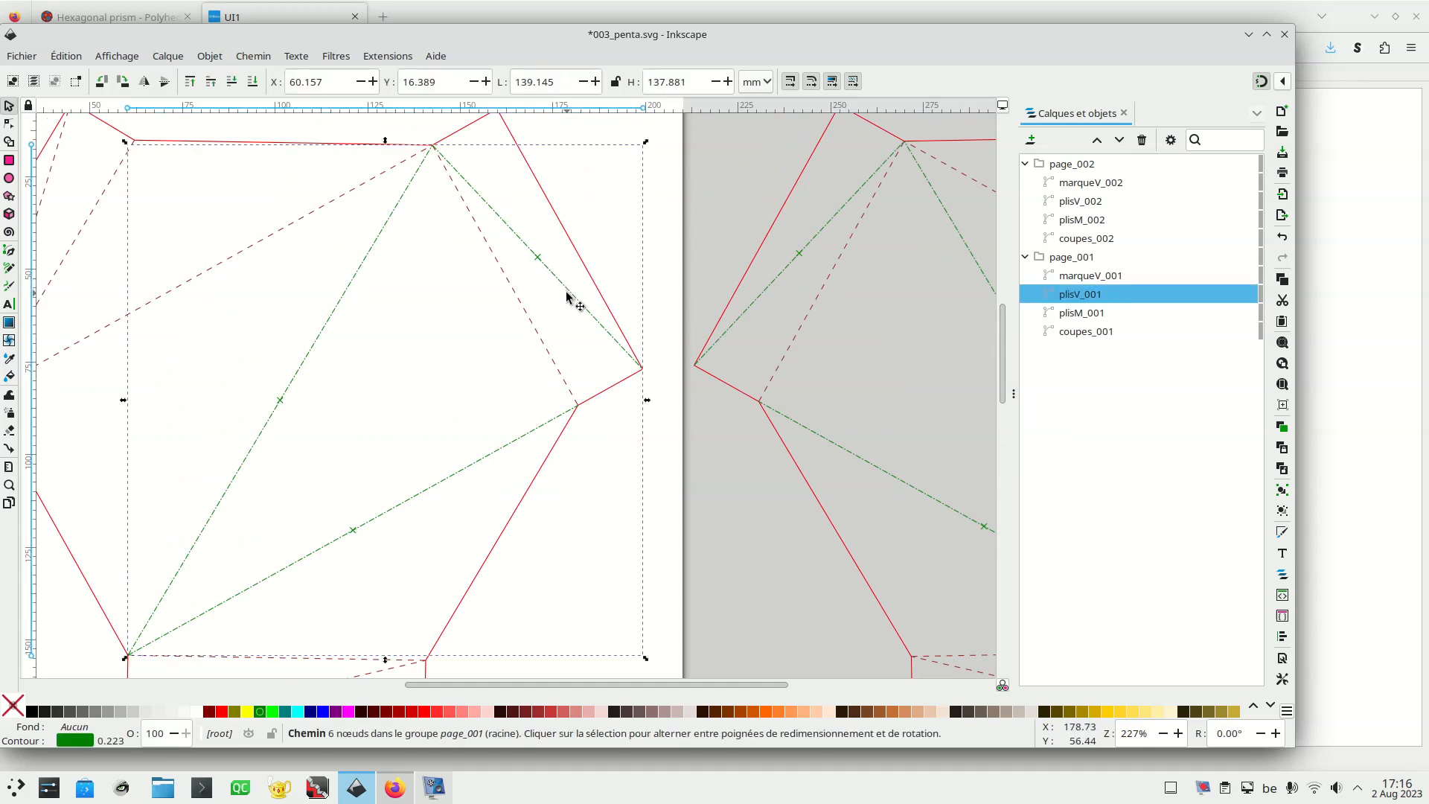
key("n")
left_click(571, 293)
key("Delete")
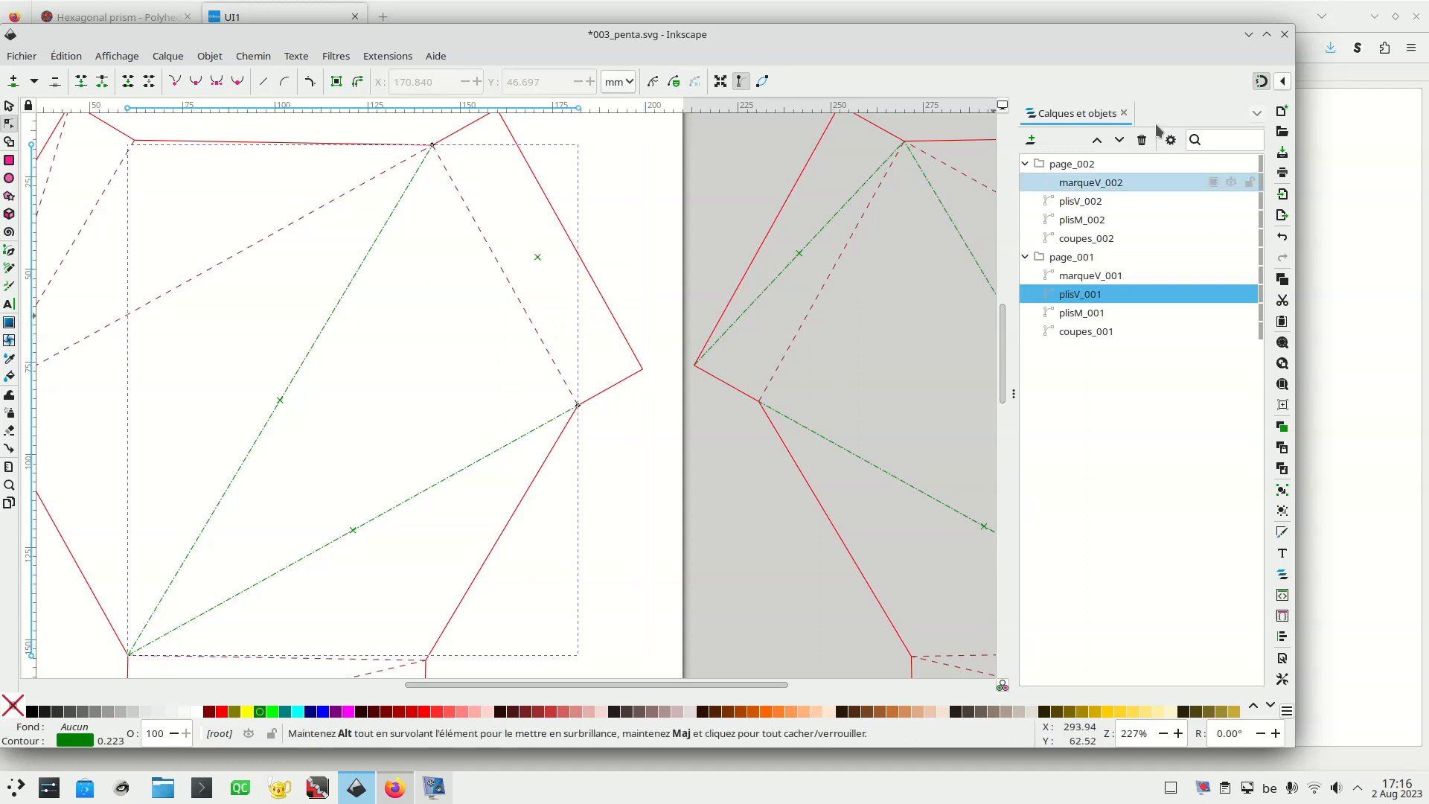
Maximize the Inkscape window and delete the dashed diagonal across the upper-left rectangular face in plisM_001
double_click(1147, 42)
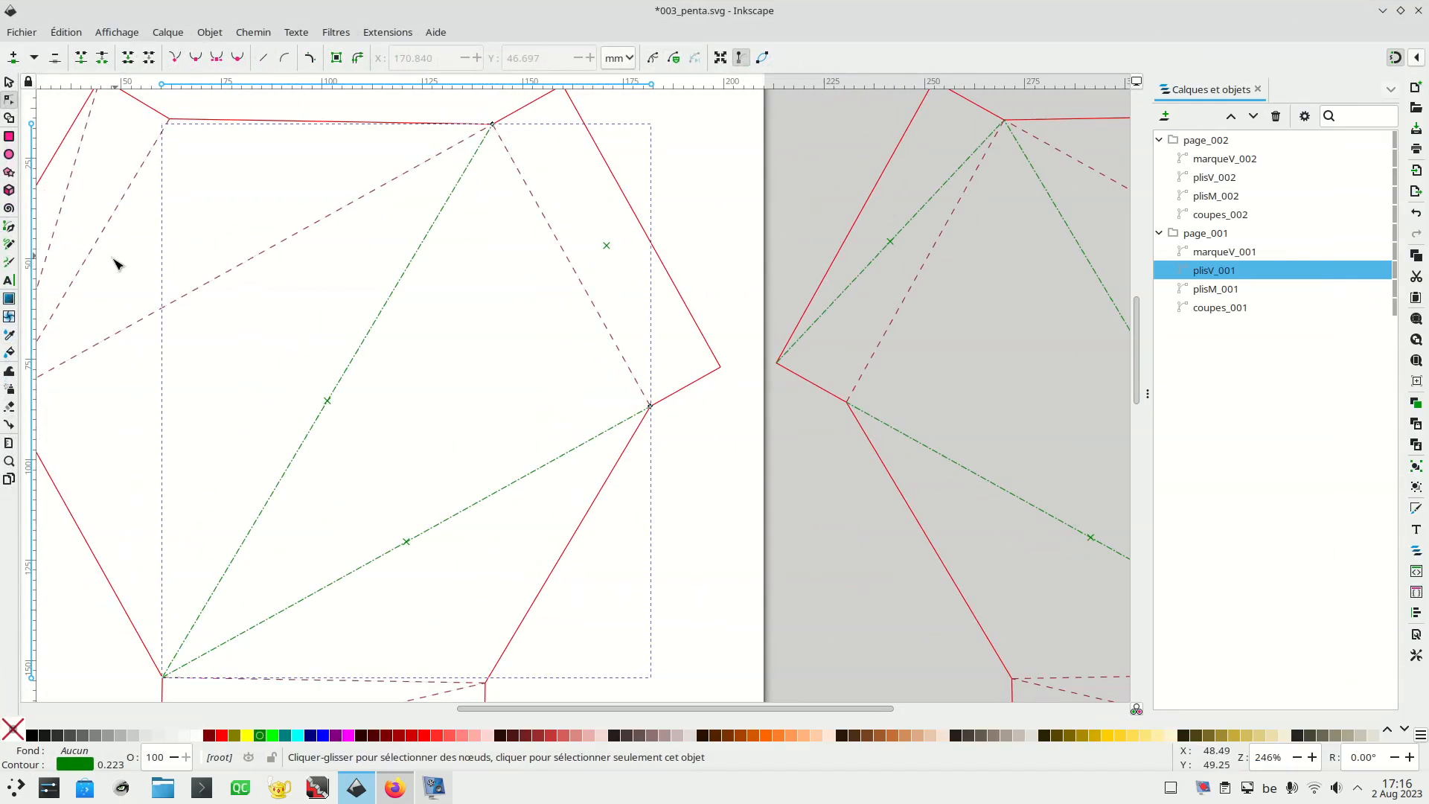
left_click_drag(546, 709, 460, 707)
left_click(235, 247)
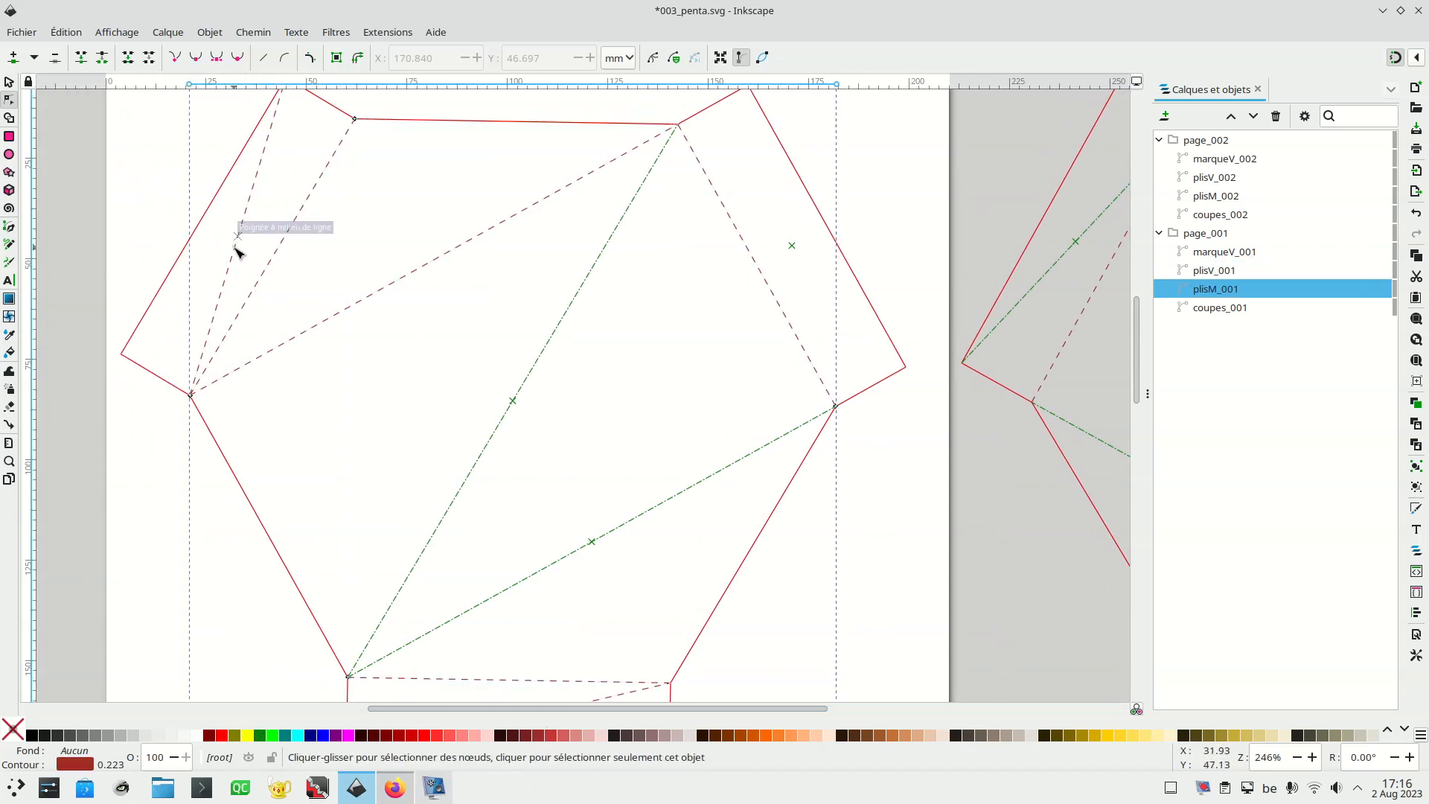
left_click(232, 254)
key("Delete")
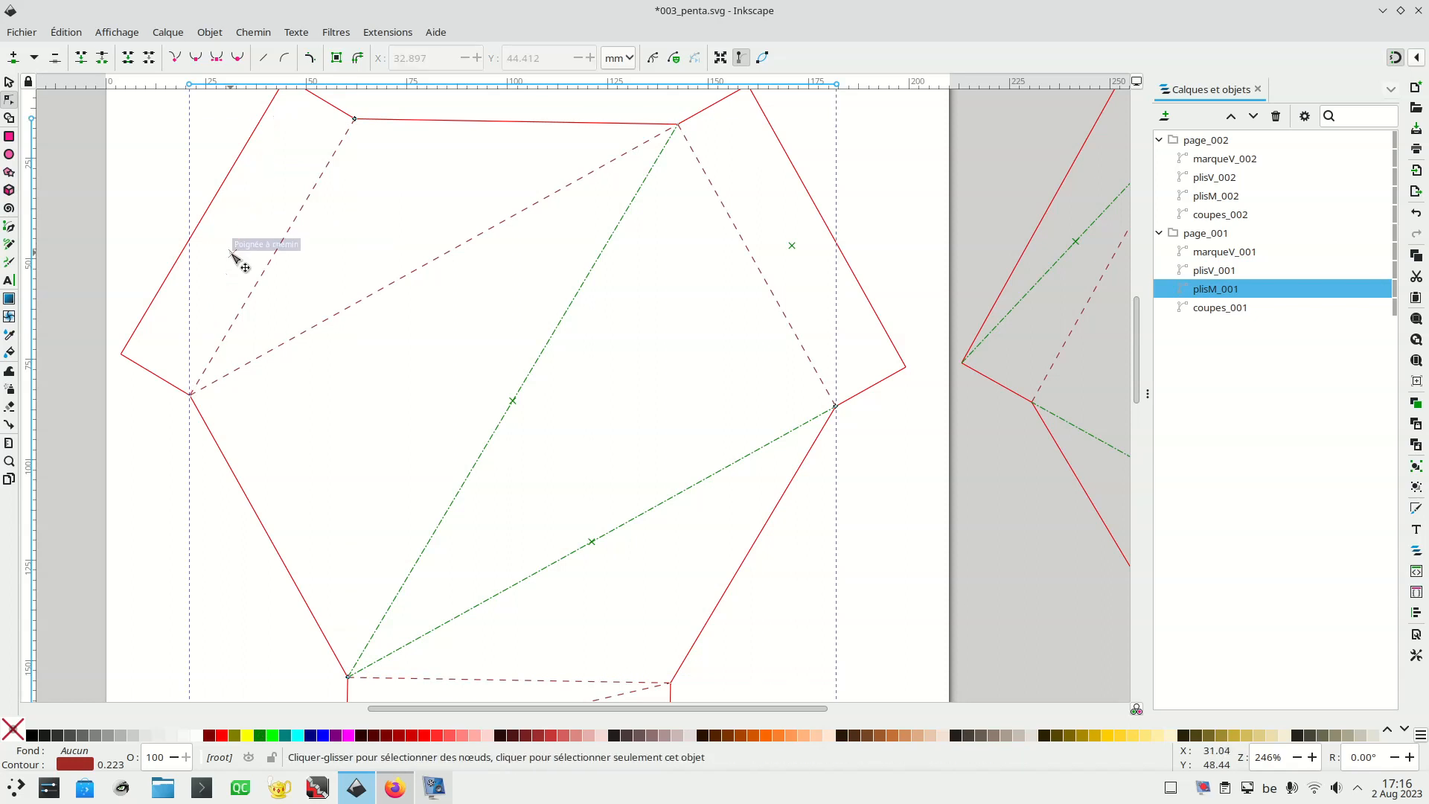
Delete the two remaining green valley fold segments of plisV_001 inside the first page's hexagon
left_click(549, 348)
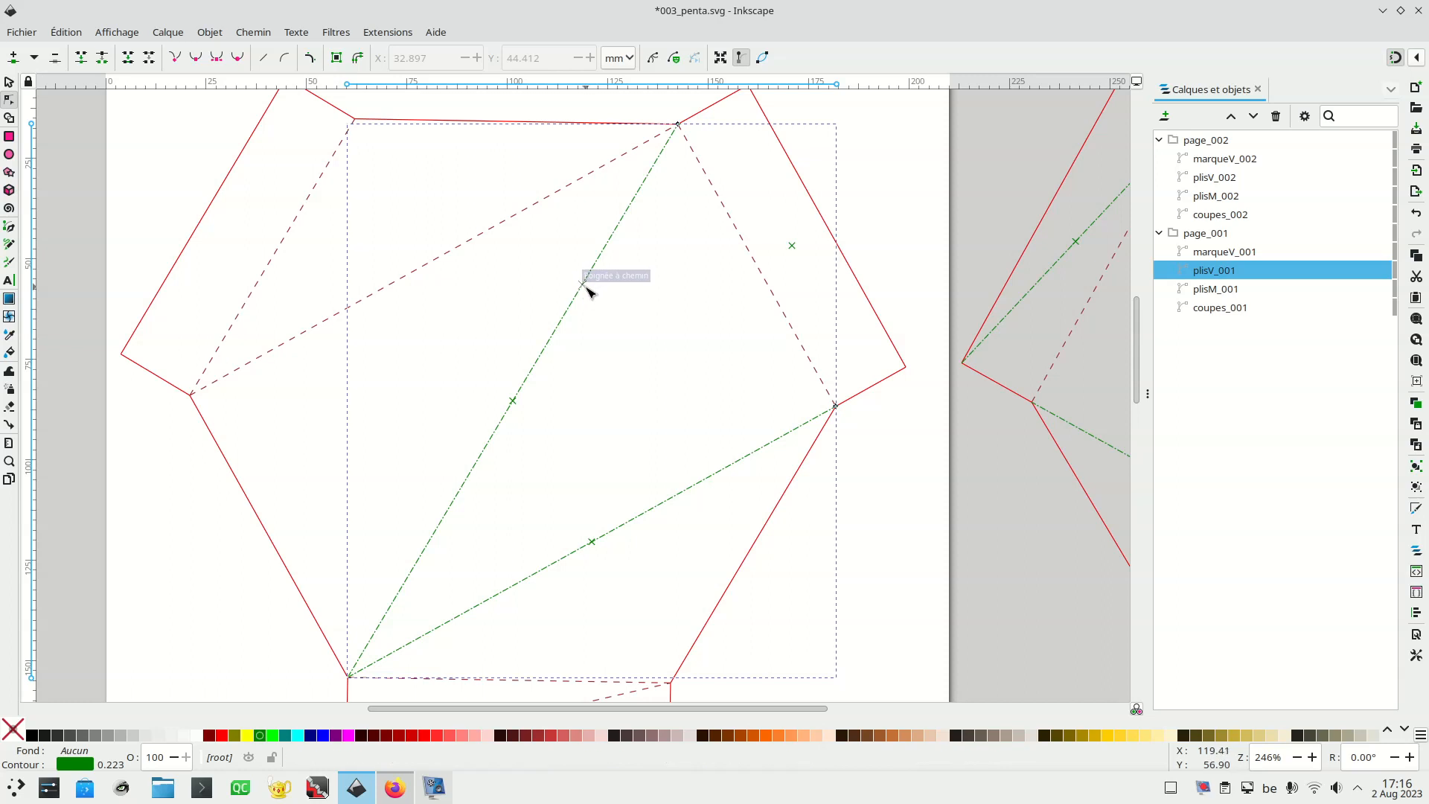
left_click(571, 304)
key("Delete")
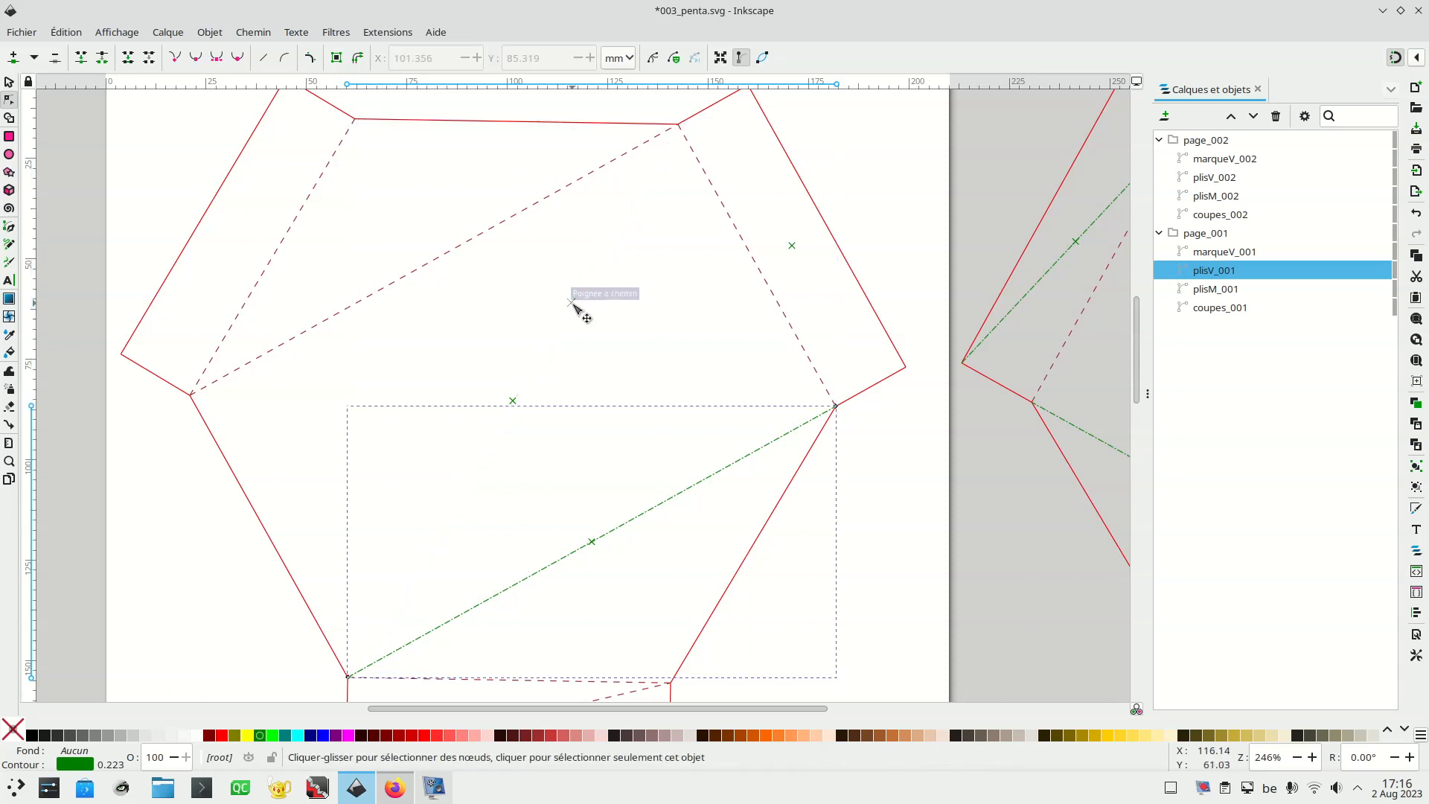
left_click(631, 526)
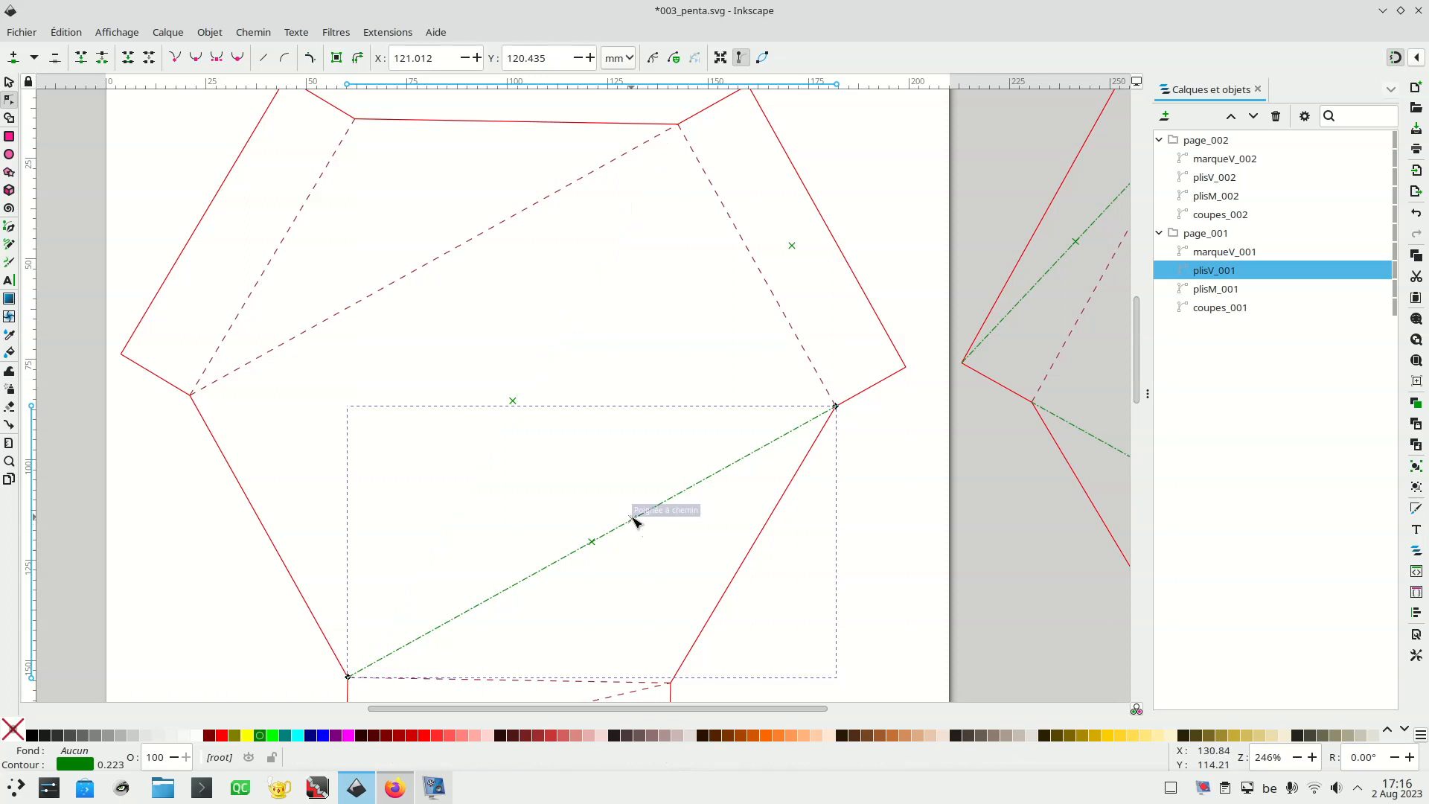
key("Delete")
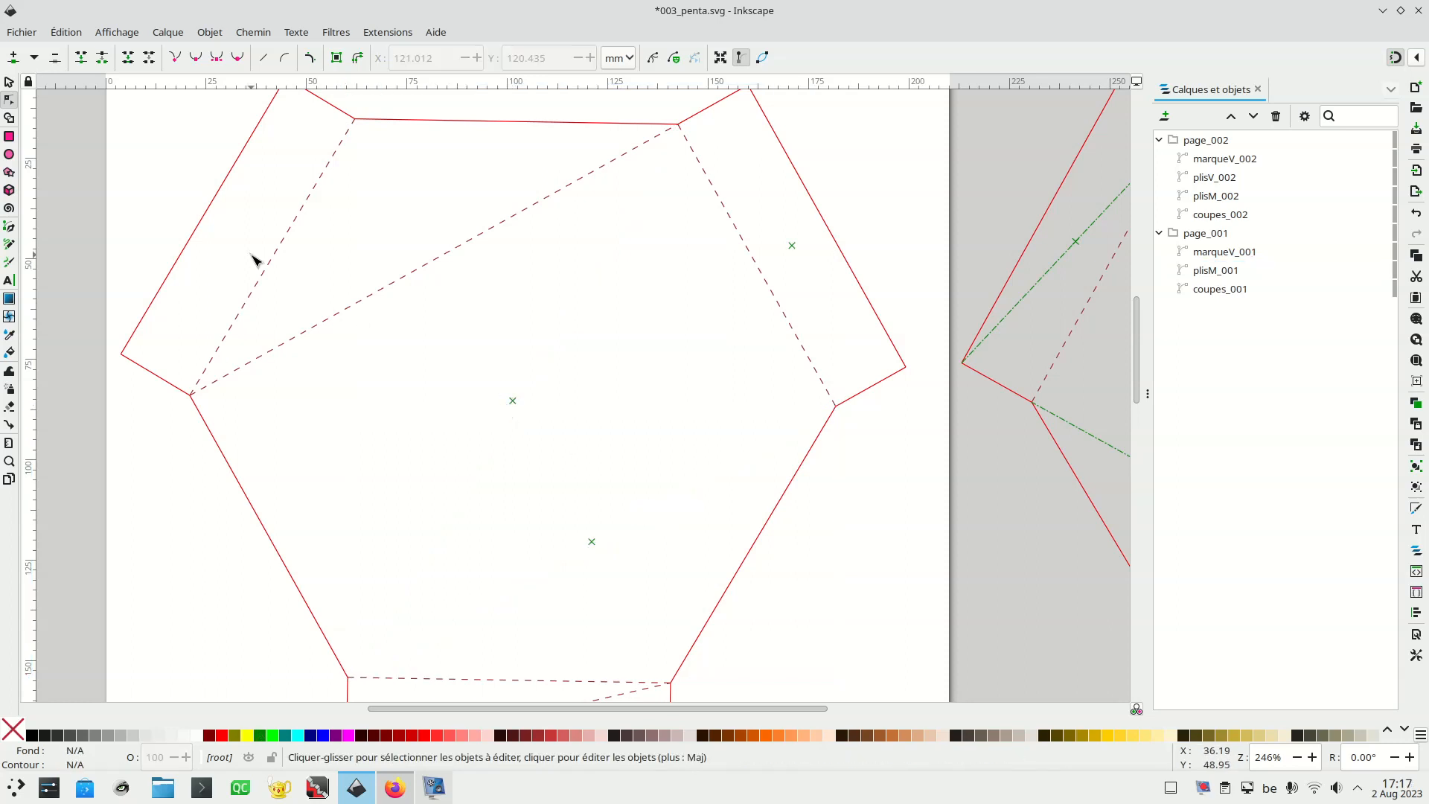
Delete the plisM_001 dashed diagonals crossing the hexagon and the lower rectangular face on the first page
left_click(373, 297)
left_click(376, 297)
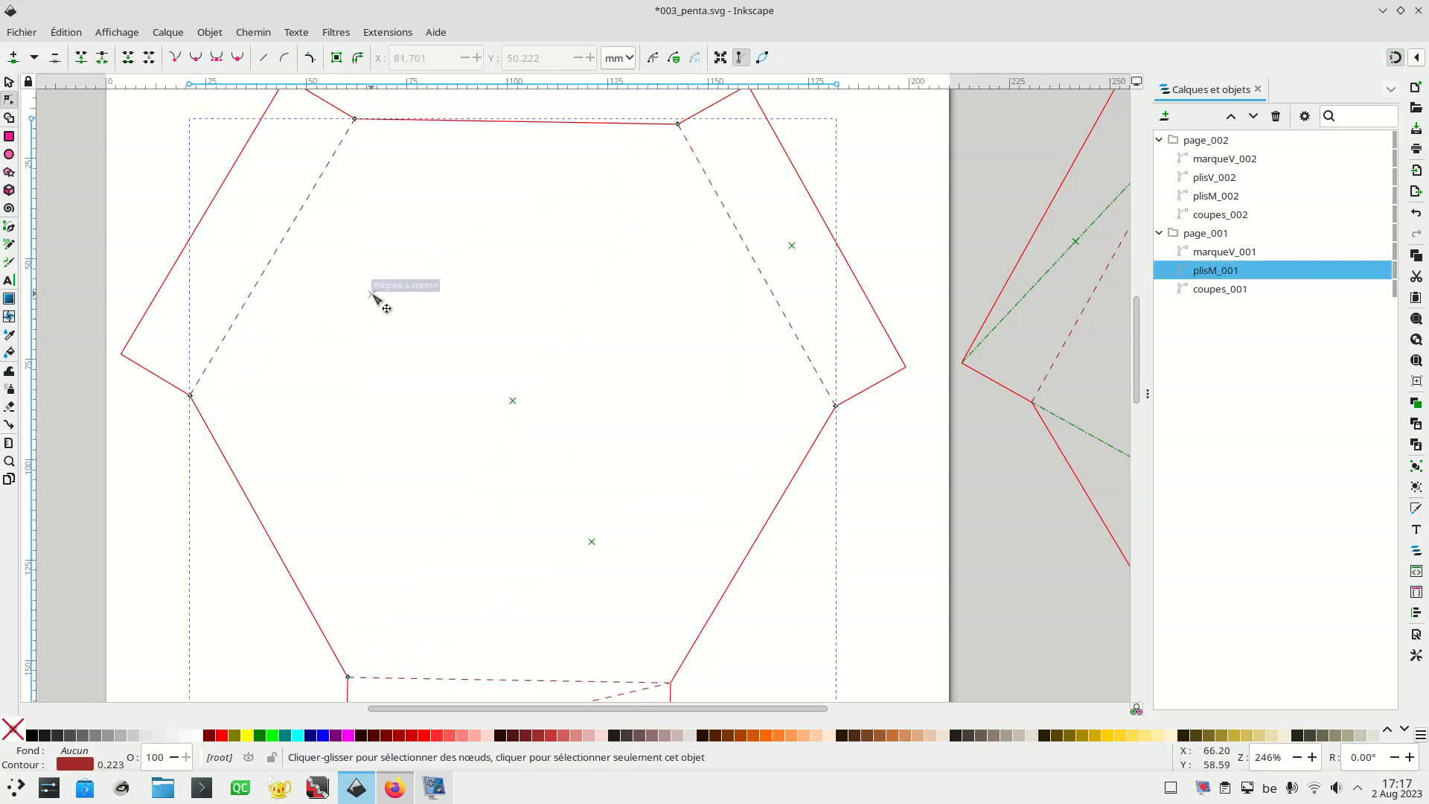
key("Delete")
scroll(353, 342, "down", 6)
left_click(527, 536)
key("Delete")
scroll(573, 452, "up", 6)
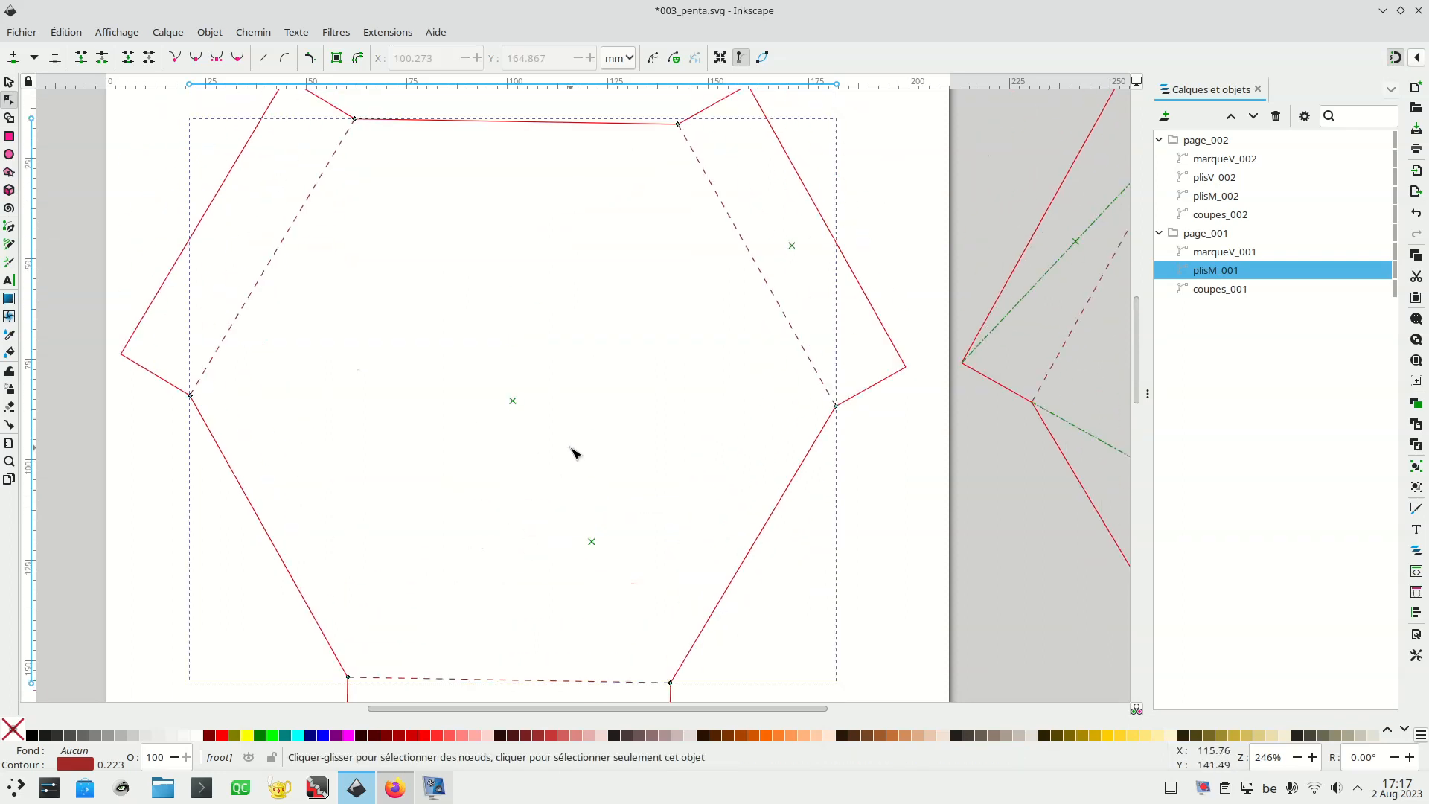
Delete all the green valley fold cross marks of marqueV_001 from the first page
left_click(512, 400)
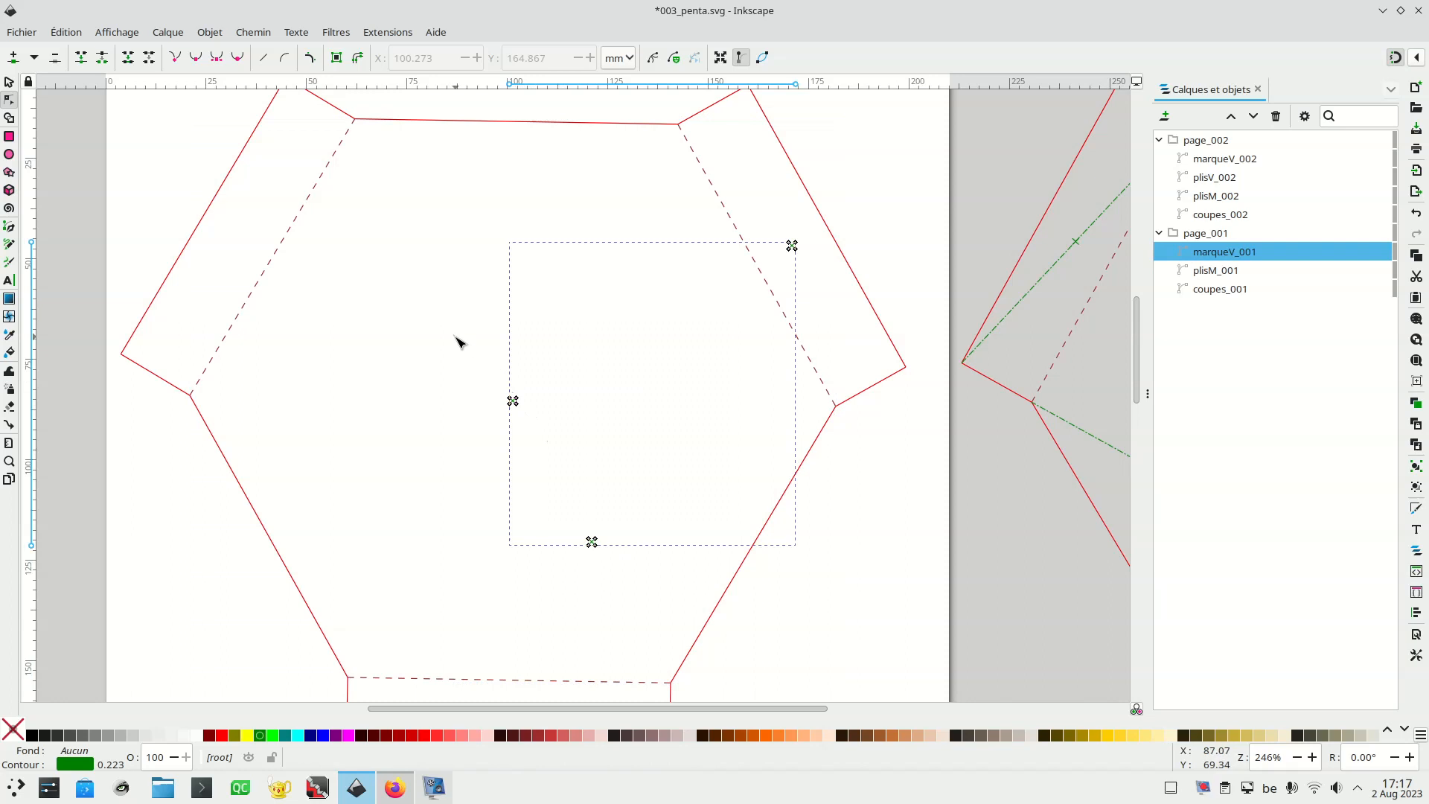
left_click_drag(453, 185, 864, 663)
key("Delete")
Delete all three green valley fold segments of plisV_002 on the second page's net
left_click_drag(718, 708, 979, 708)
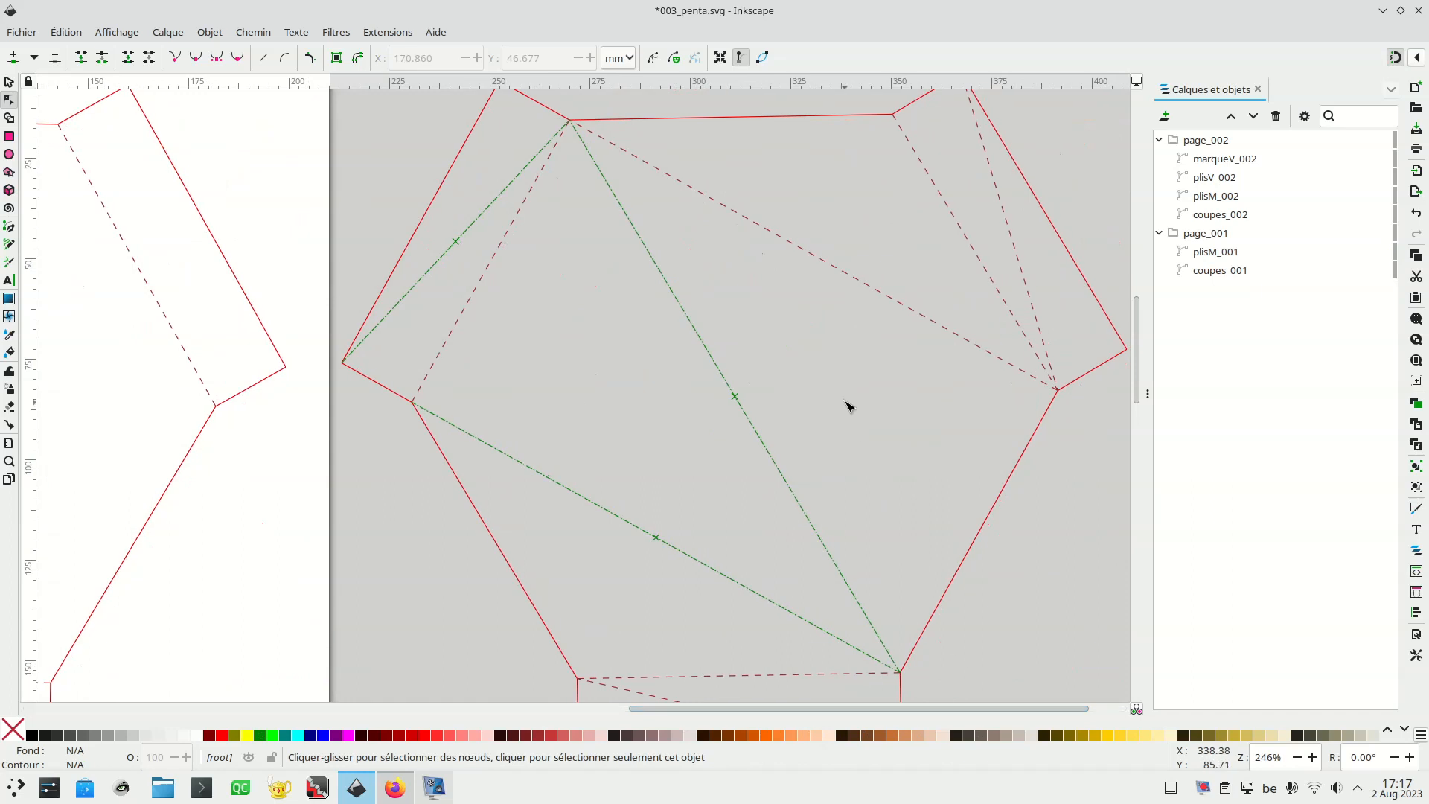
left_click(759, 431)
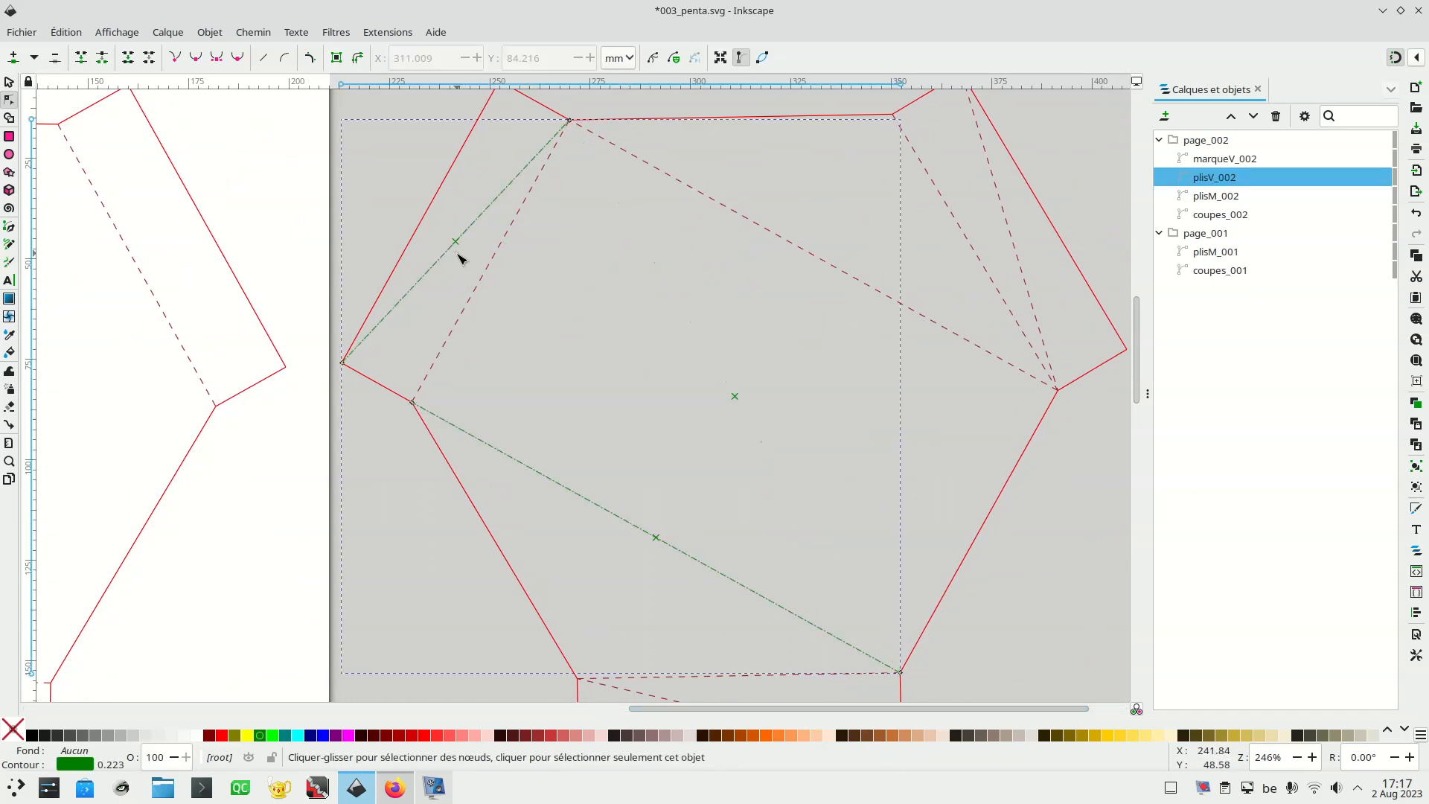
left_click(475, 222)
key("Delete")
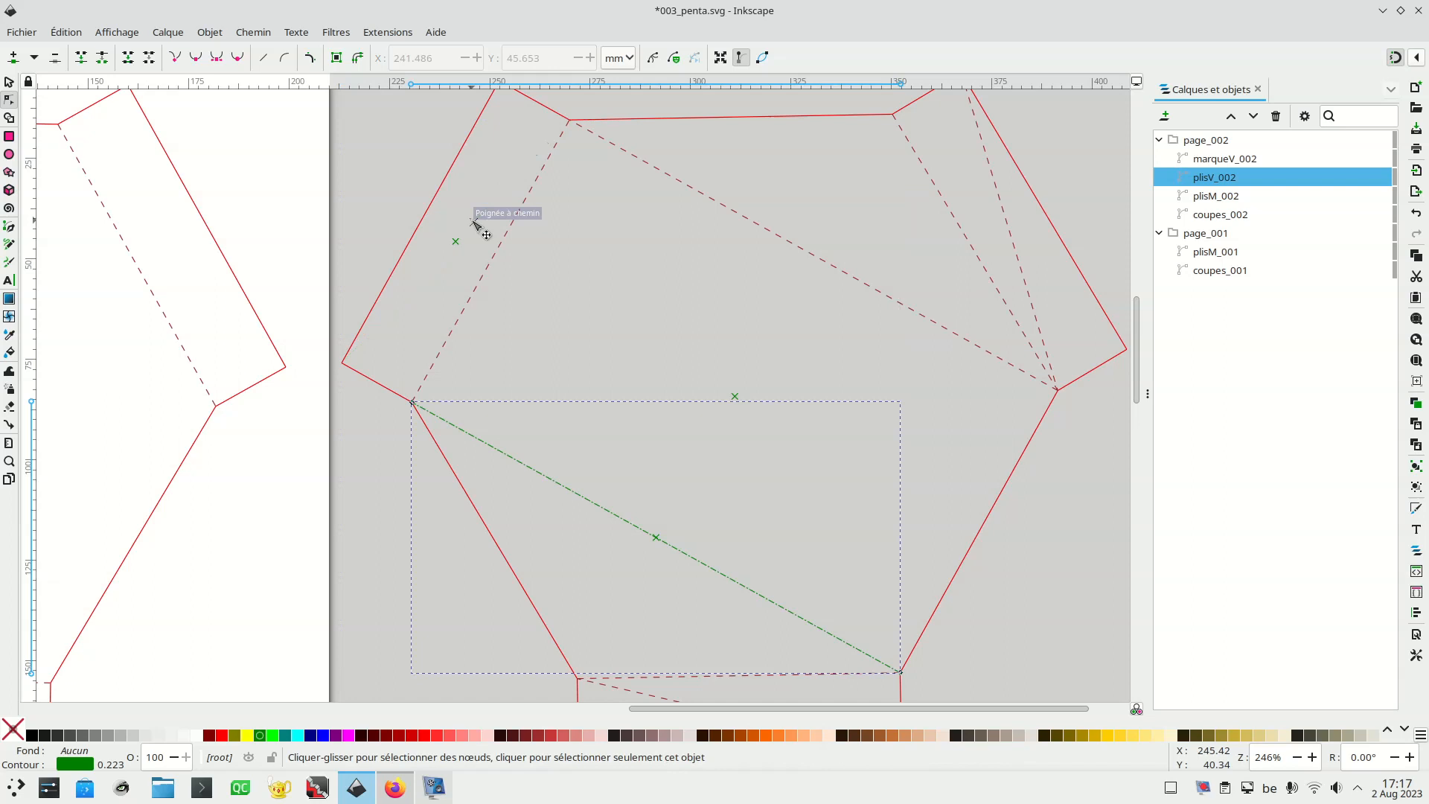
left_click(712, 569)
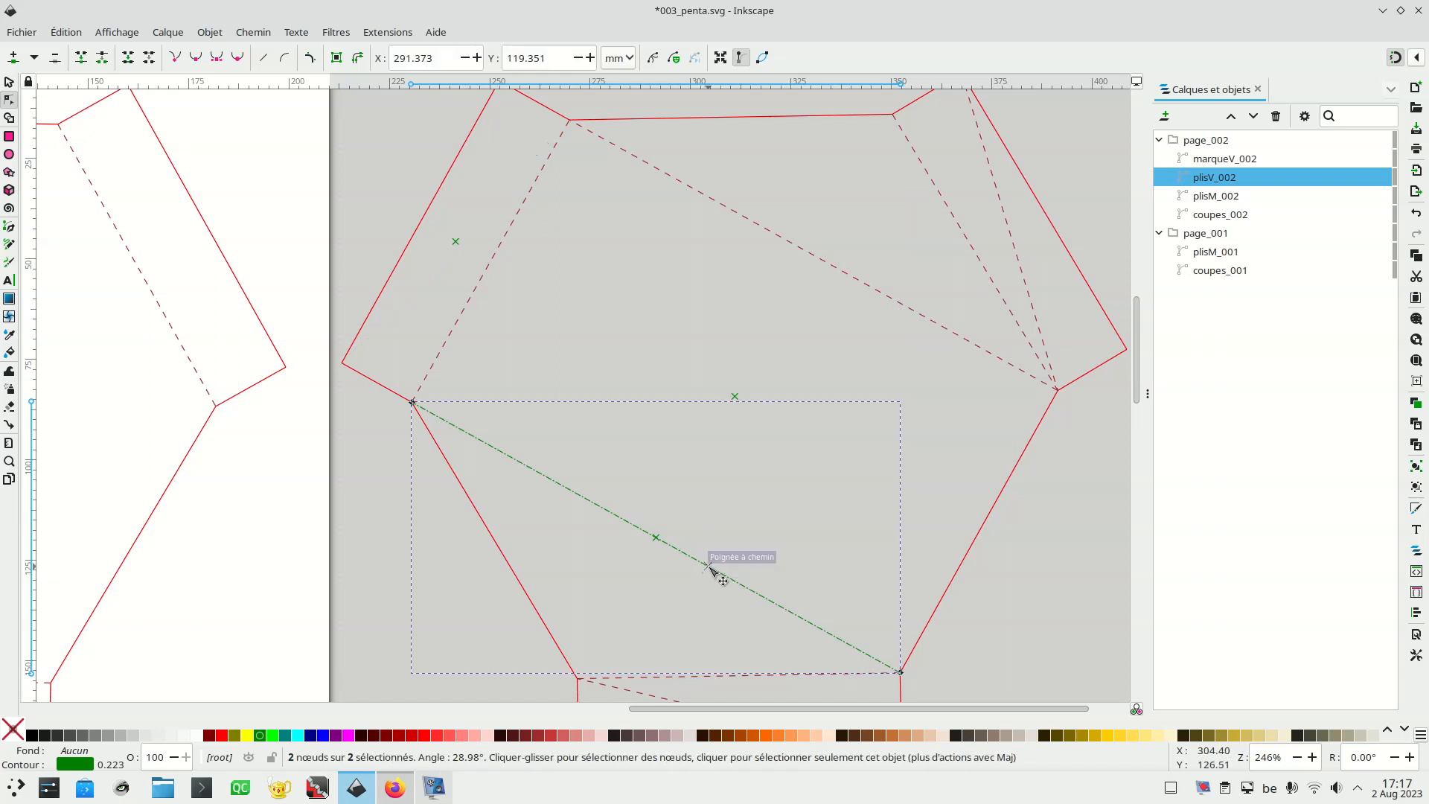
key("Delete")
Delete the plisM_002 dashed diagonals crossing the hexagon, the upper-right rectangular face and the lower rectangular face
left_click(800, 249)
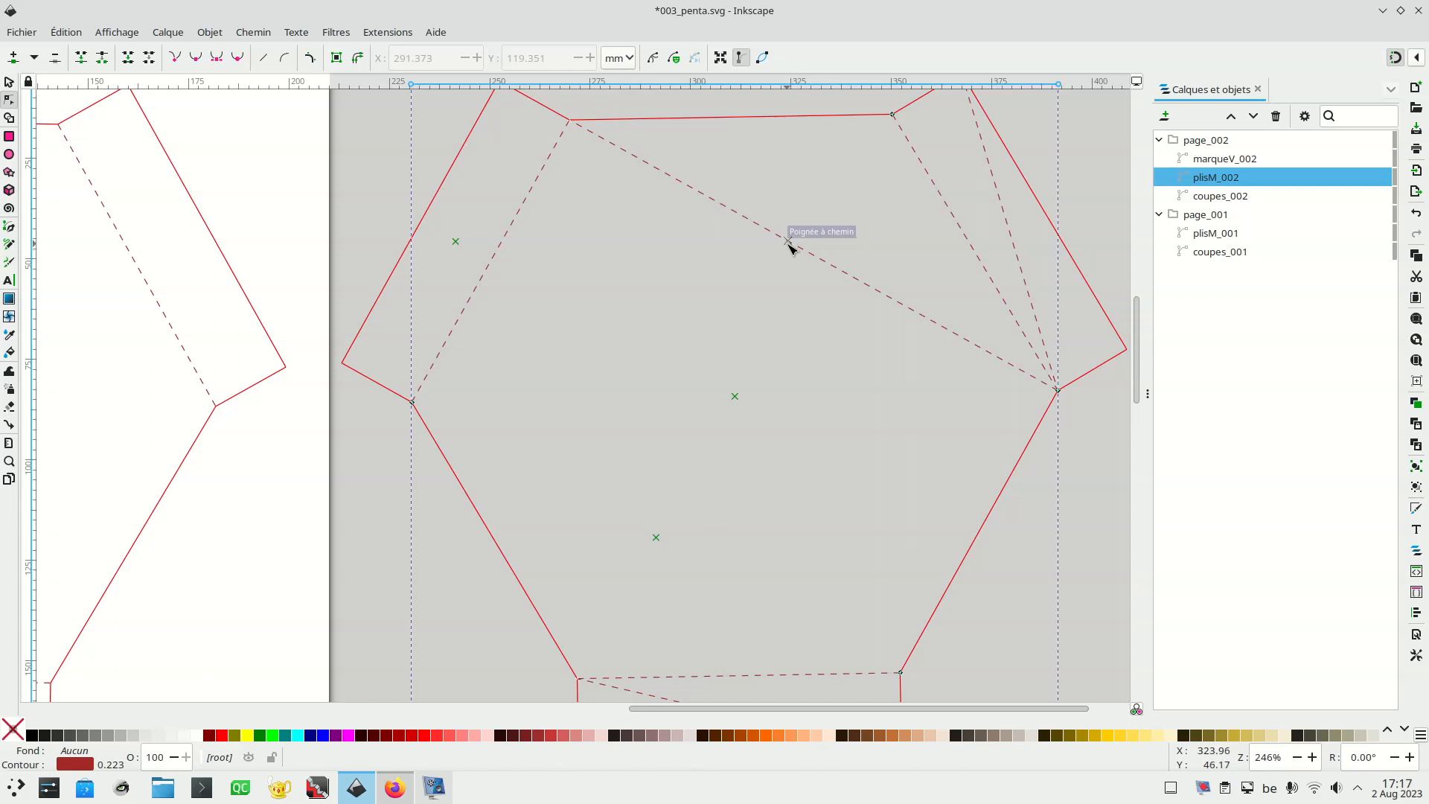
left_click(791, 245)
key("Delete")
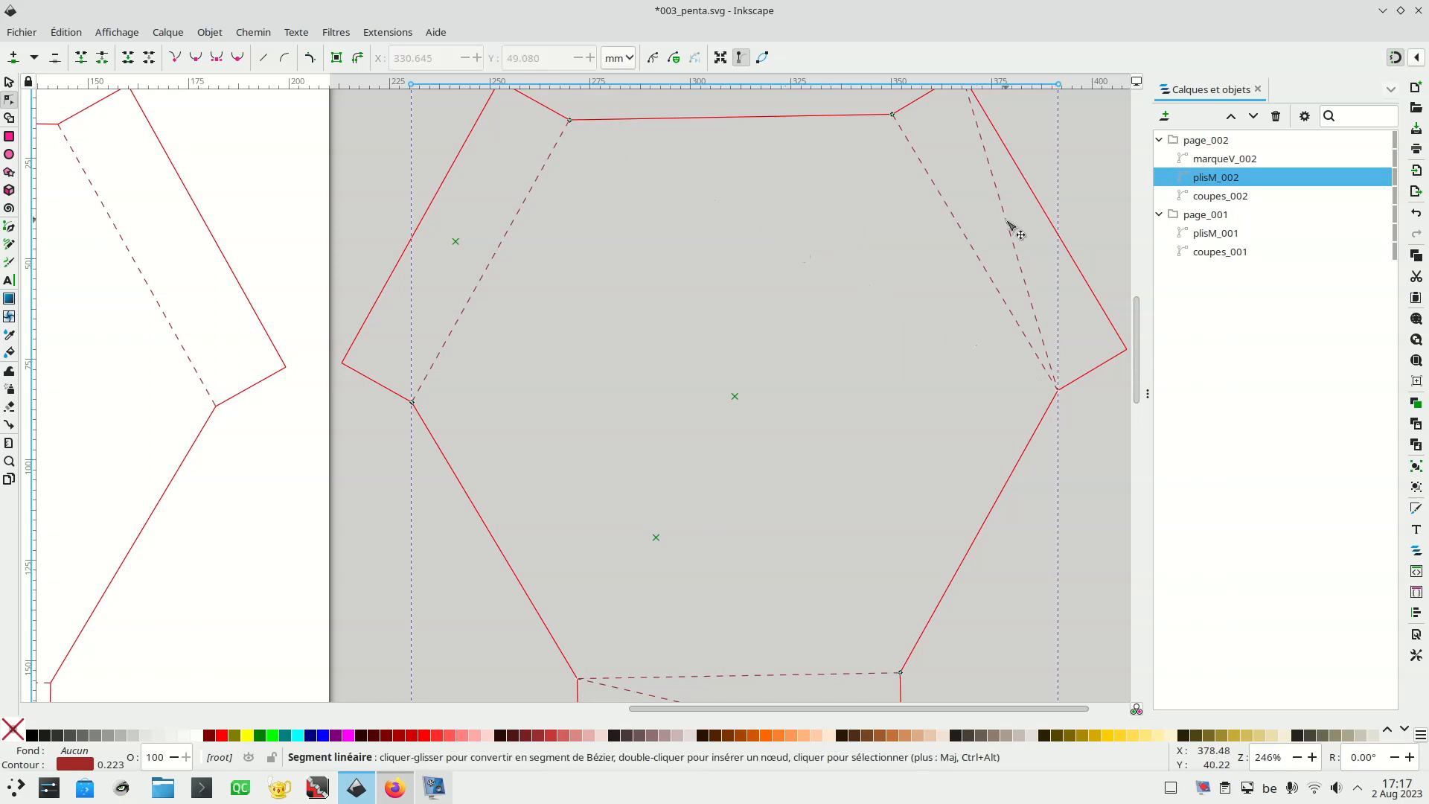
left_click(1013, 227)
key("Delete")
scroll(823, 336, "up", 3)
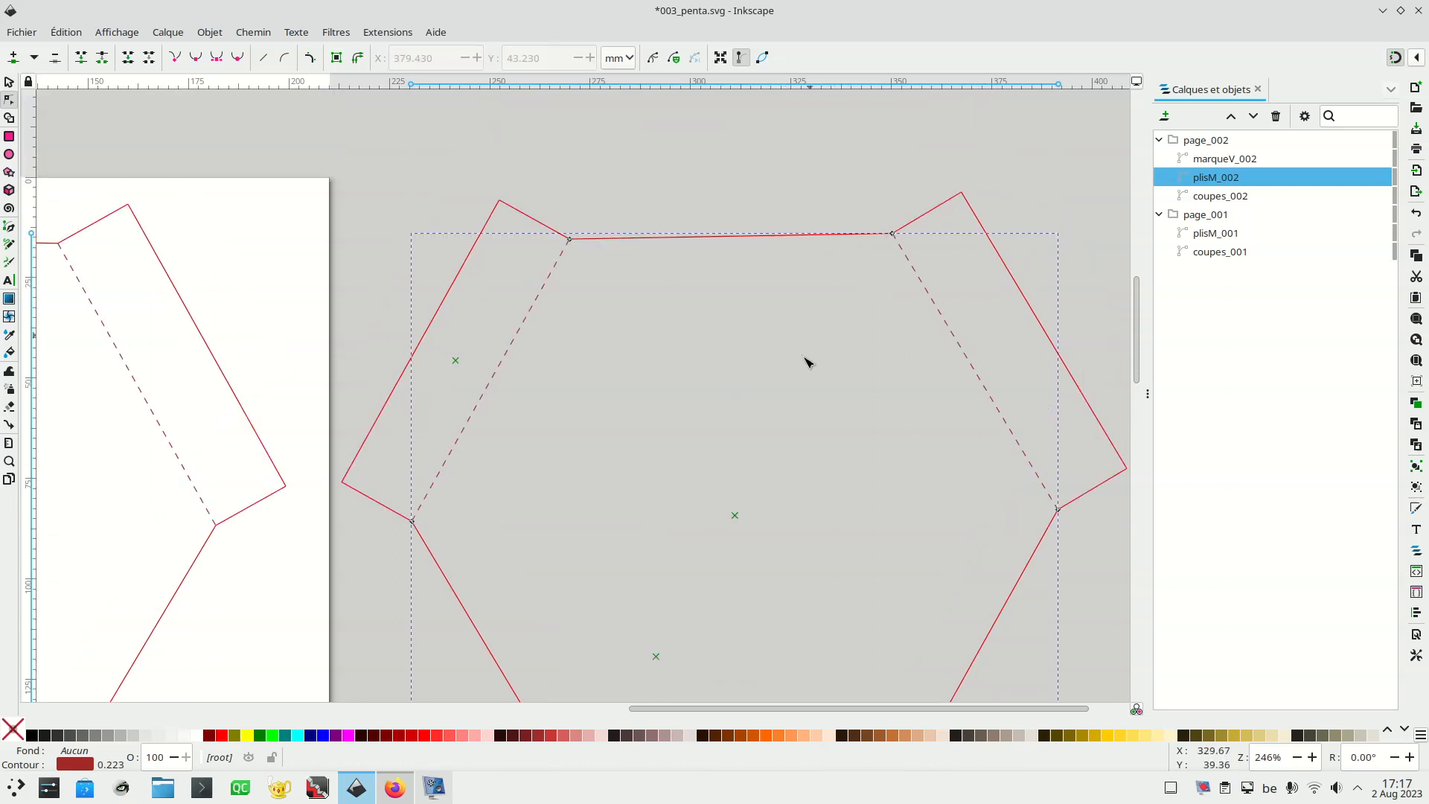
scroll(808, 362, "down", 8)
left_click(778, 546)
key("Delete")
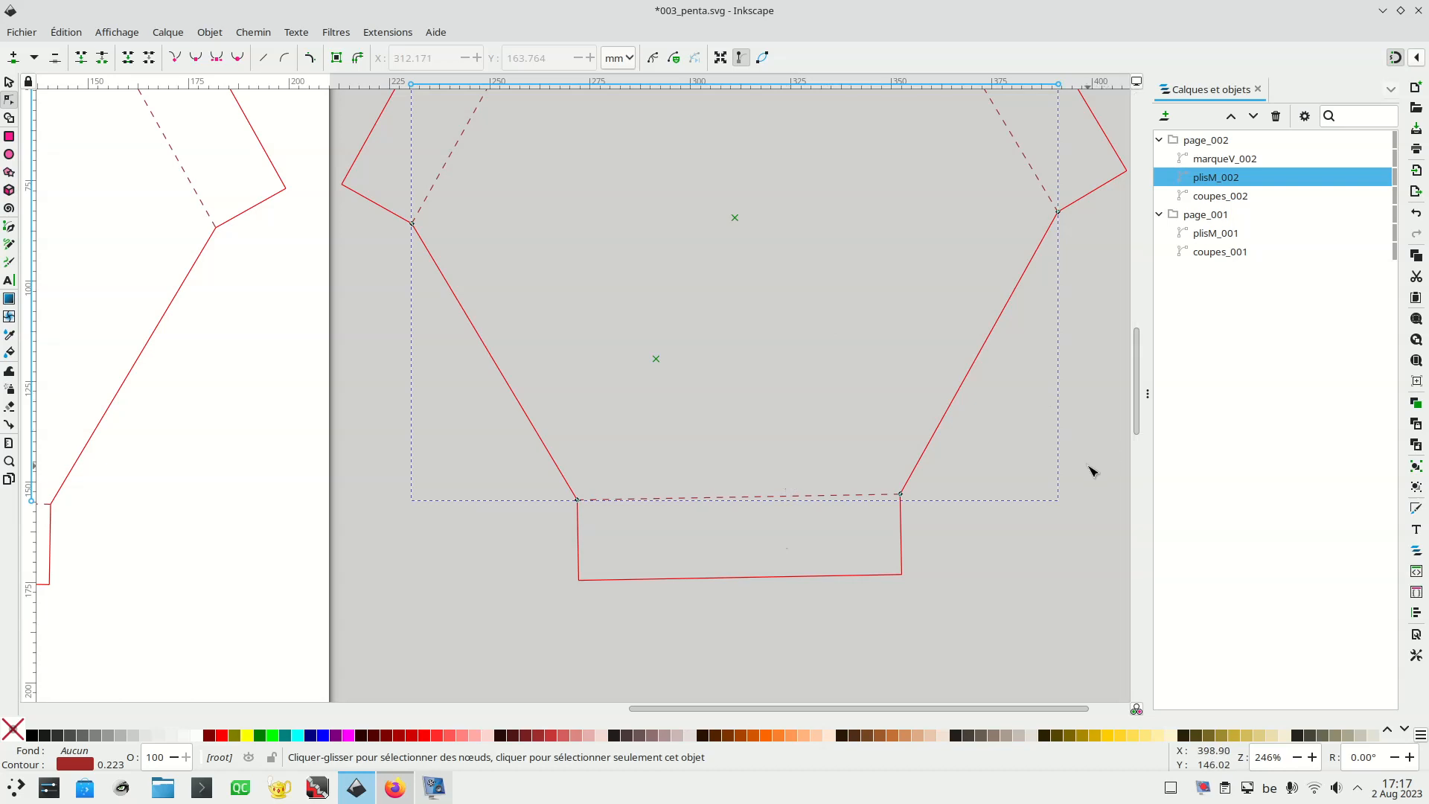
Delete the valley fold marks marqueV_002 from the page_002 group and save the document
left_click(1233, 164)
key("Delete")
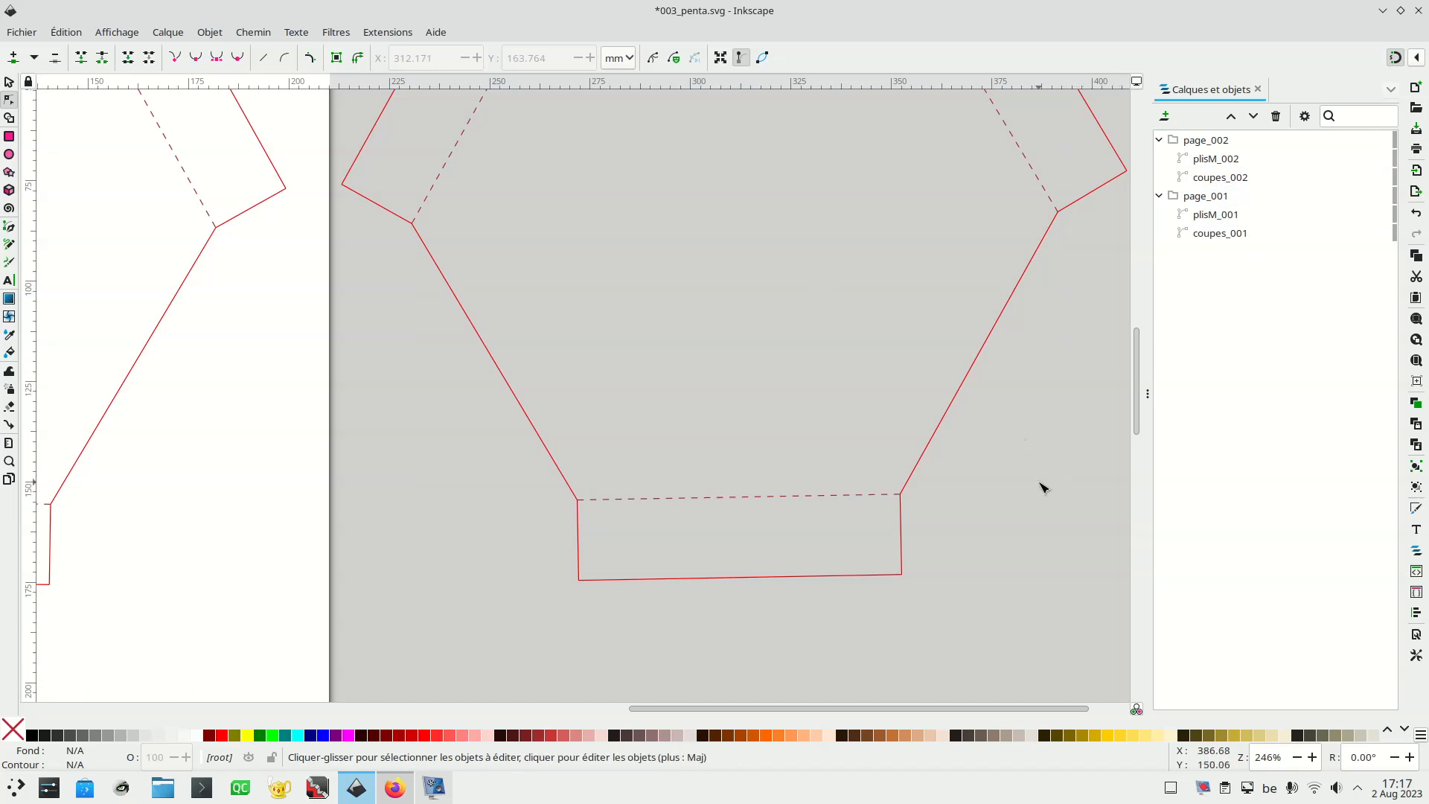
scroll(1038, 485, "down", 5, "ctrl")
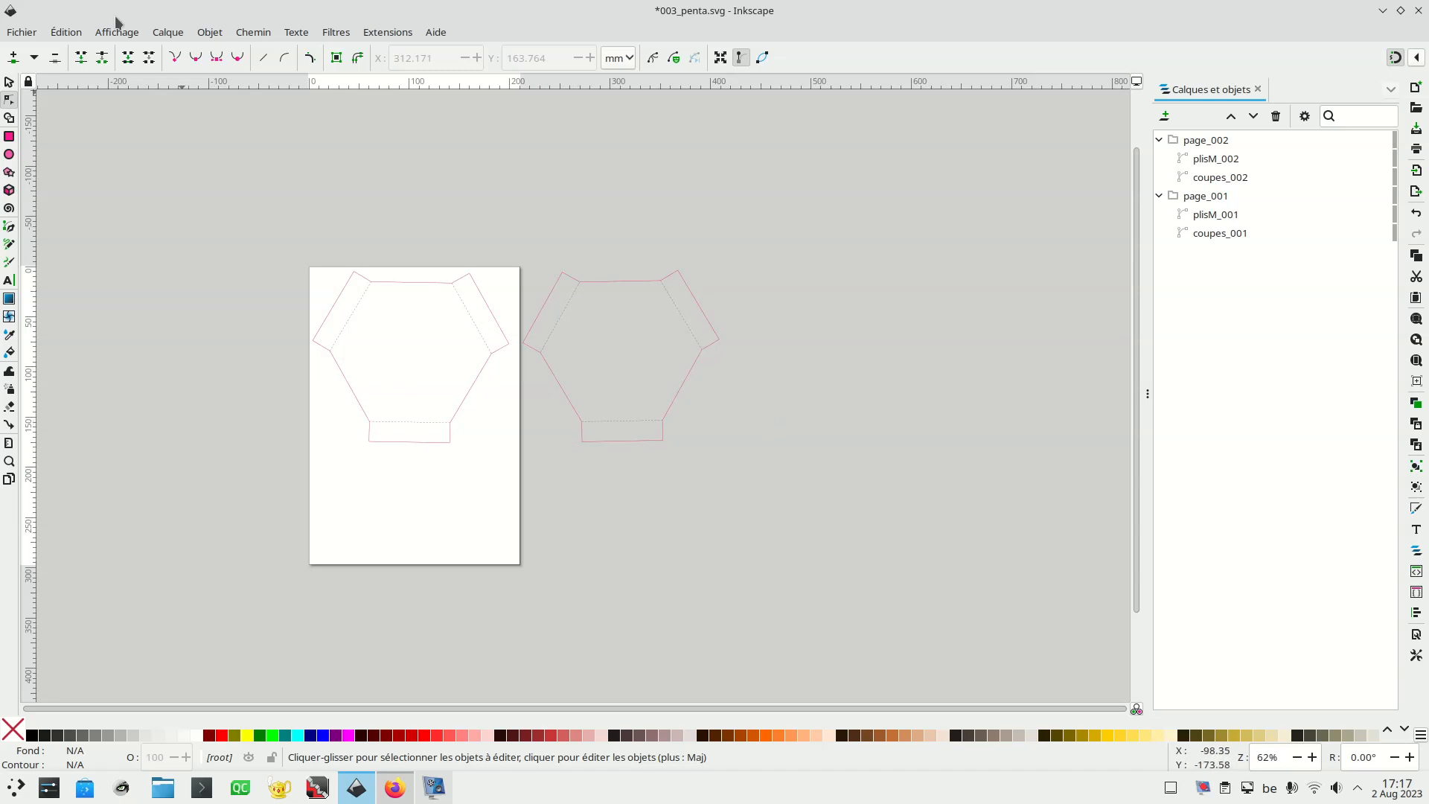
key("ctrl+s")
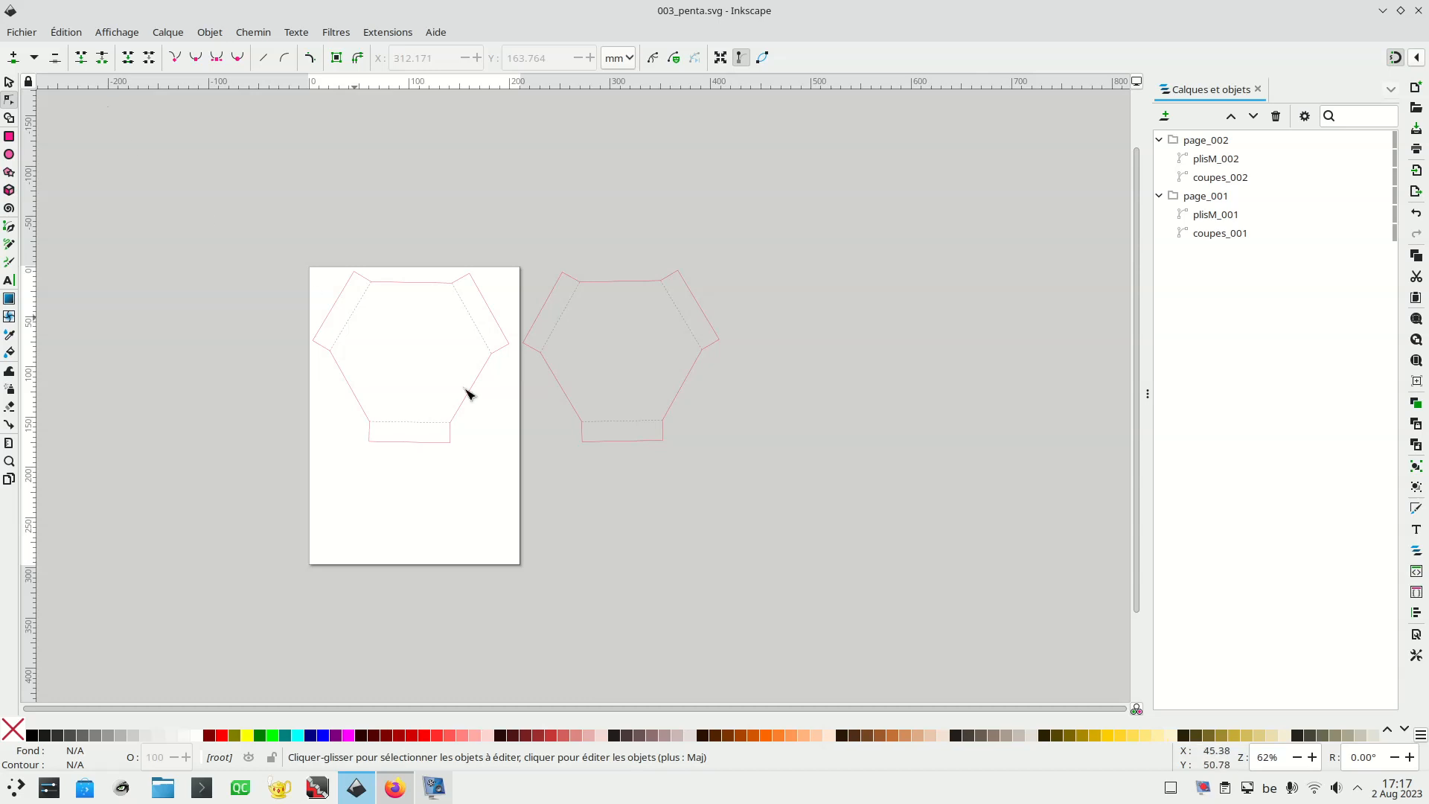